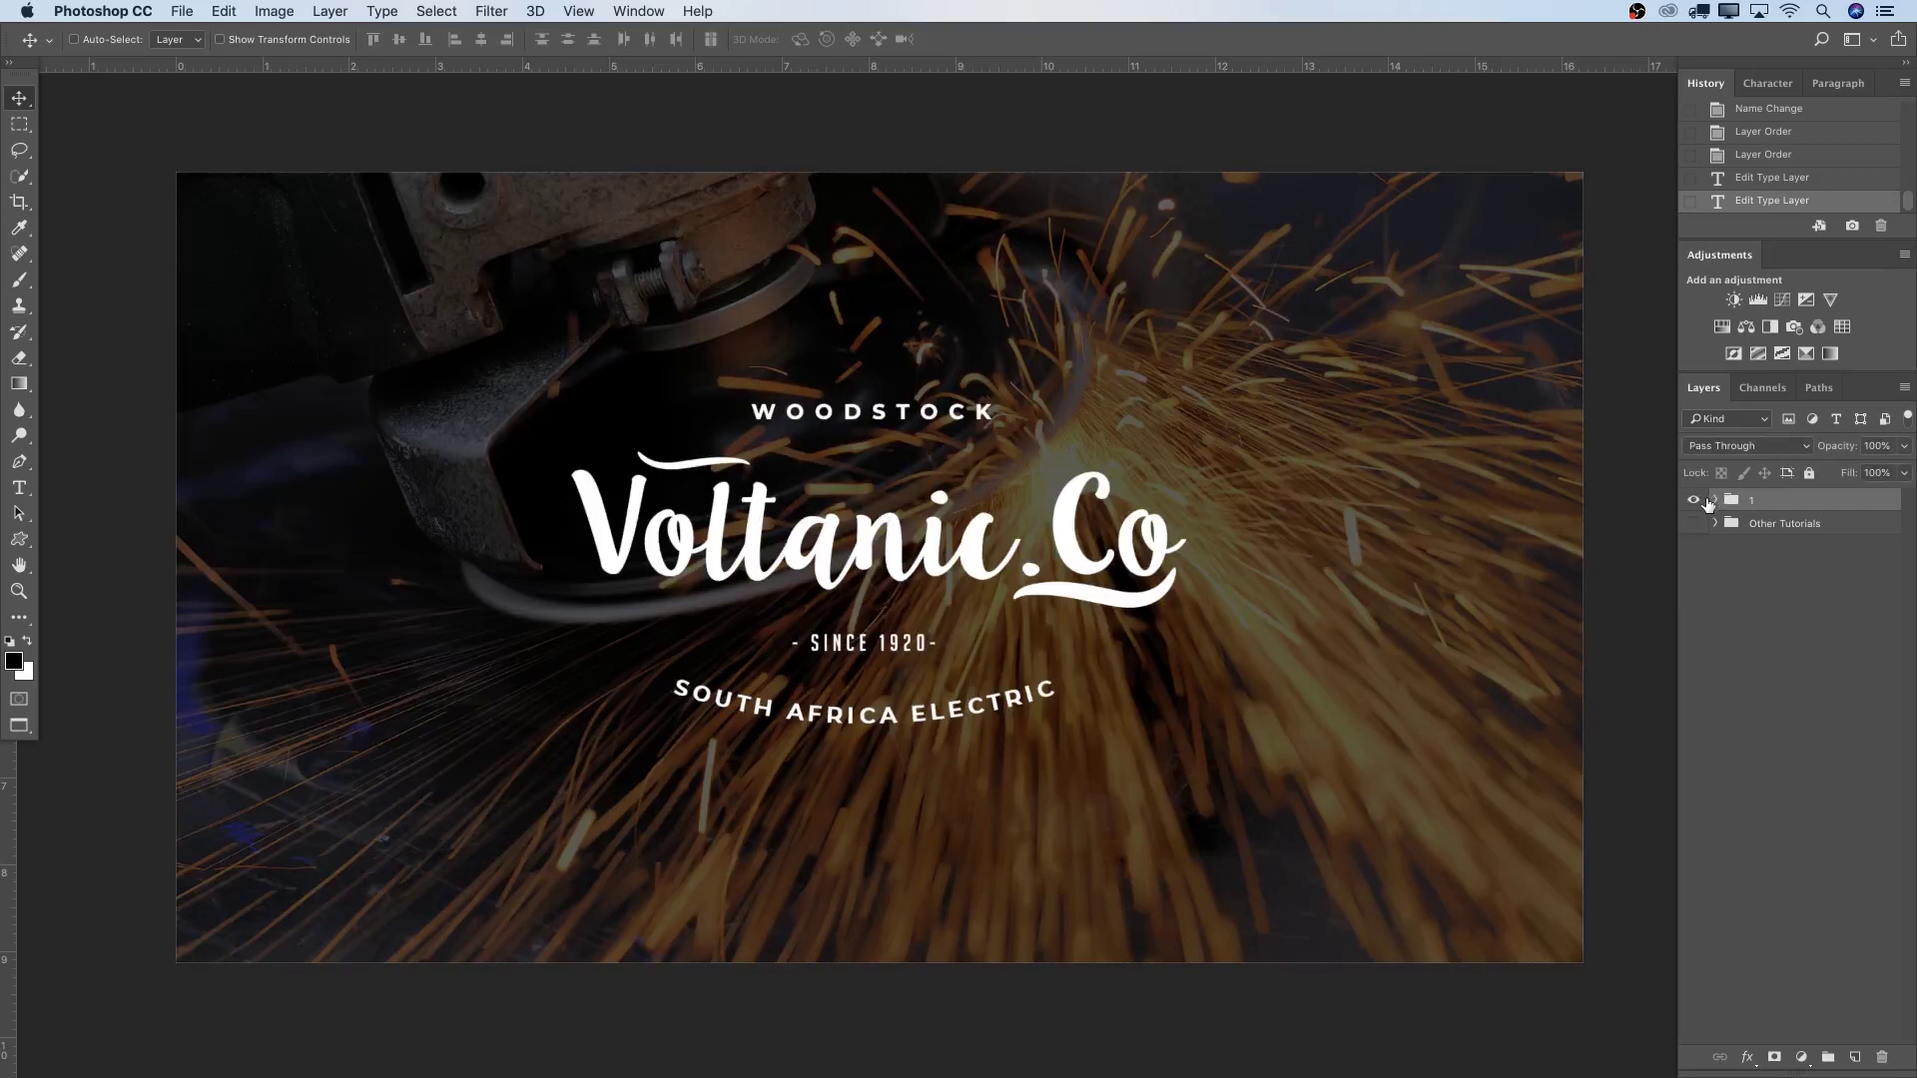
# Create a new 1920 x 1080 px document at 300 ppi from the saved YouTube preset.
pyautogui.click(1716, 500)
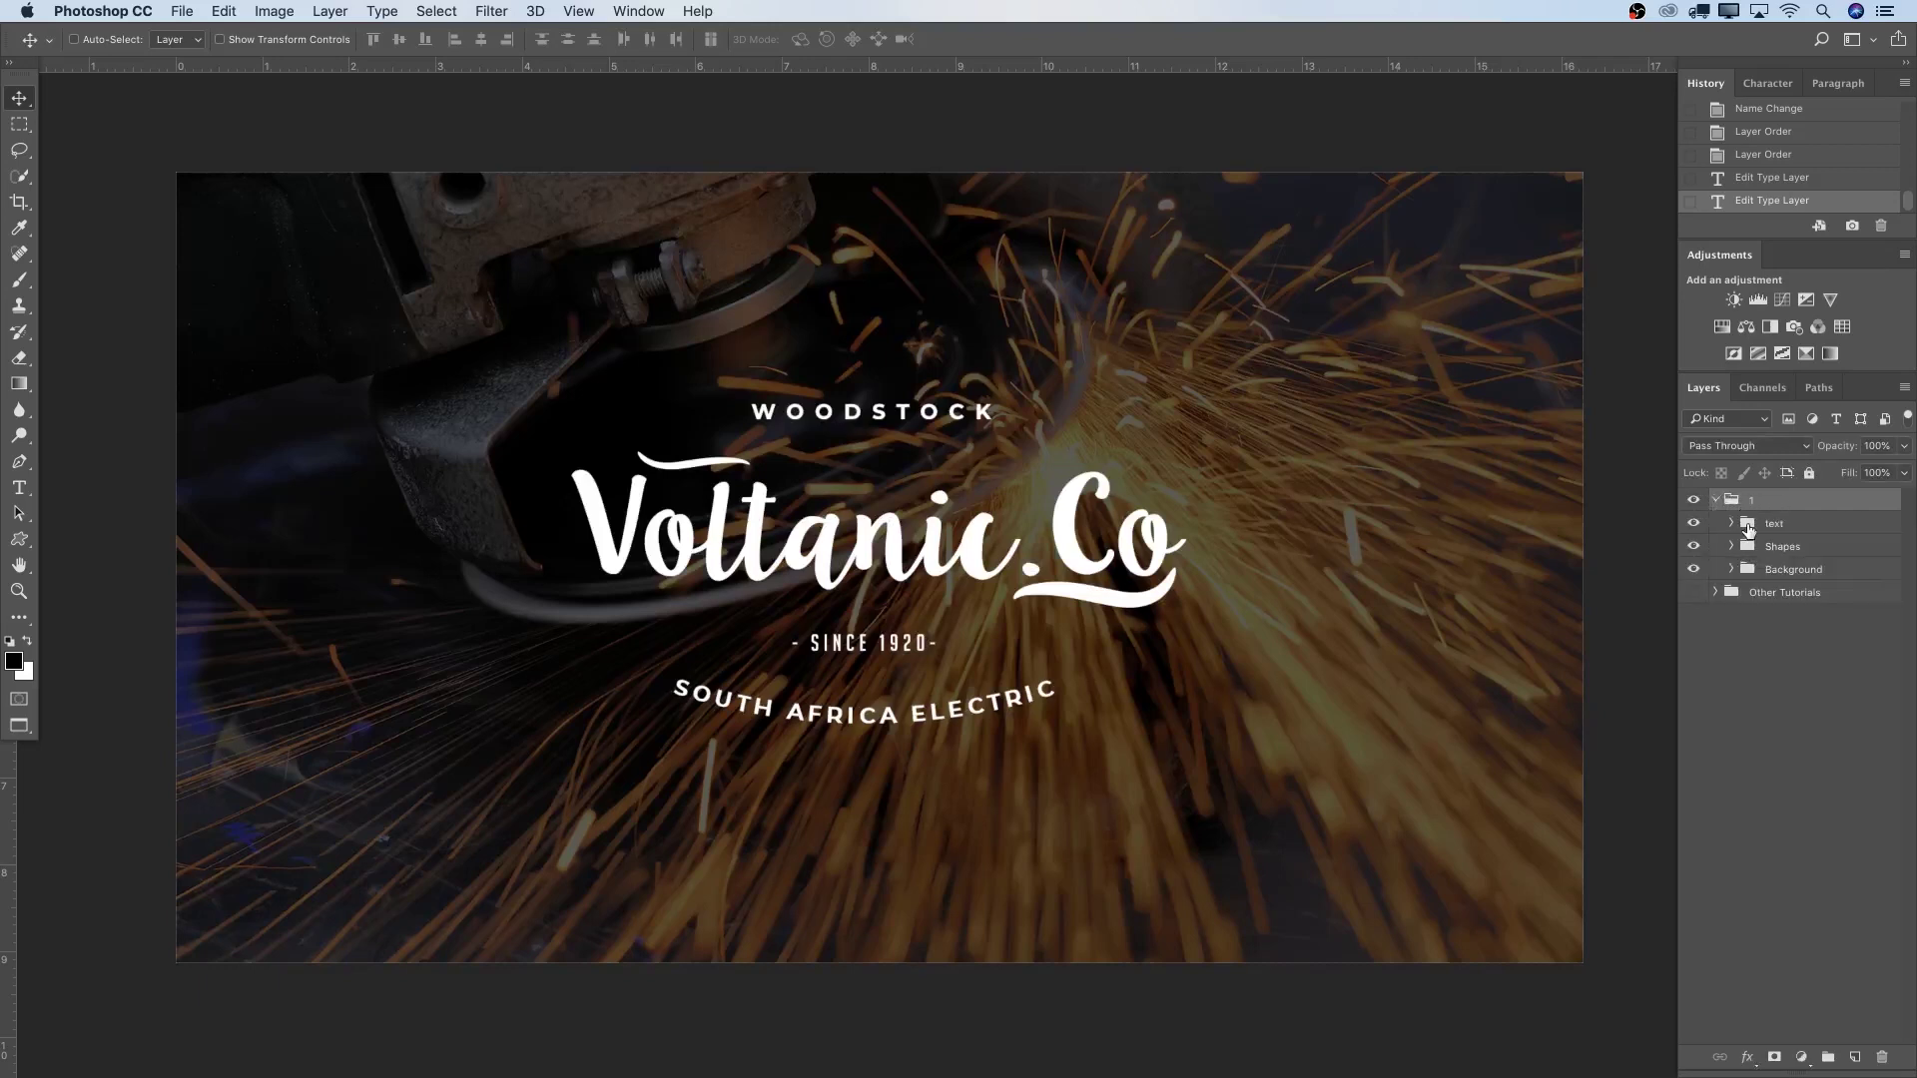
pyautogui.click(175, 10)
pyautogui.click(210, 33)
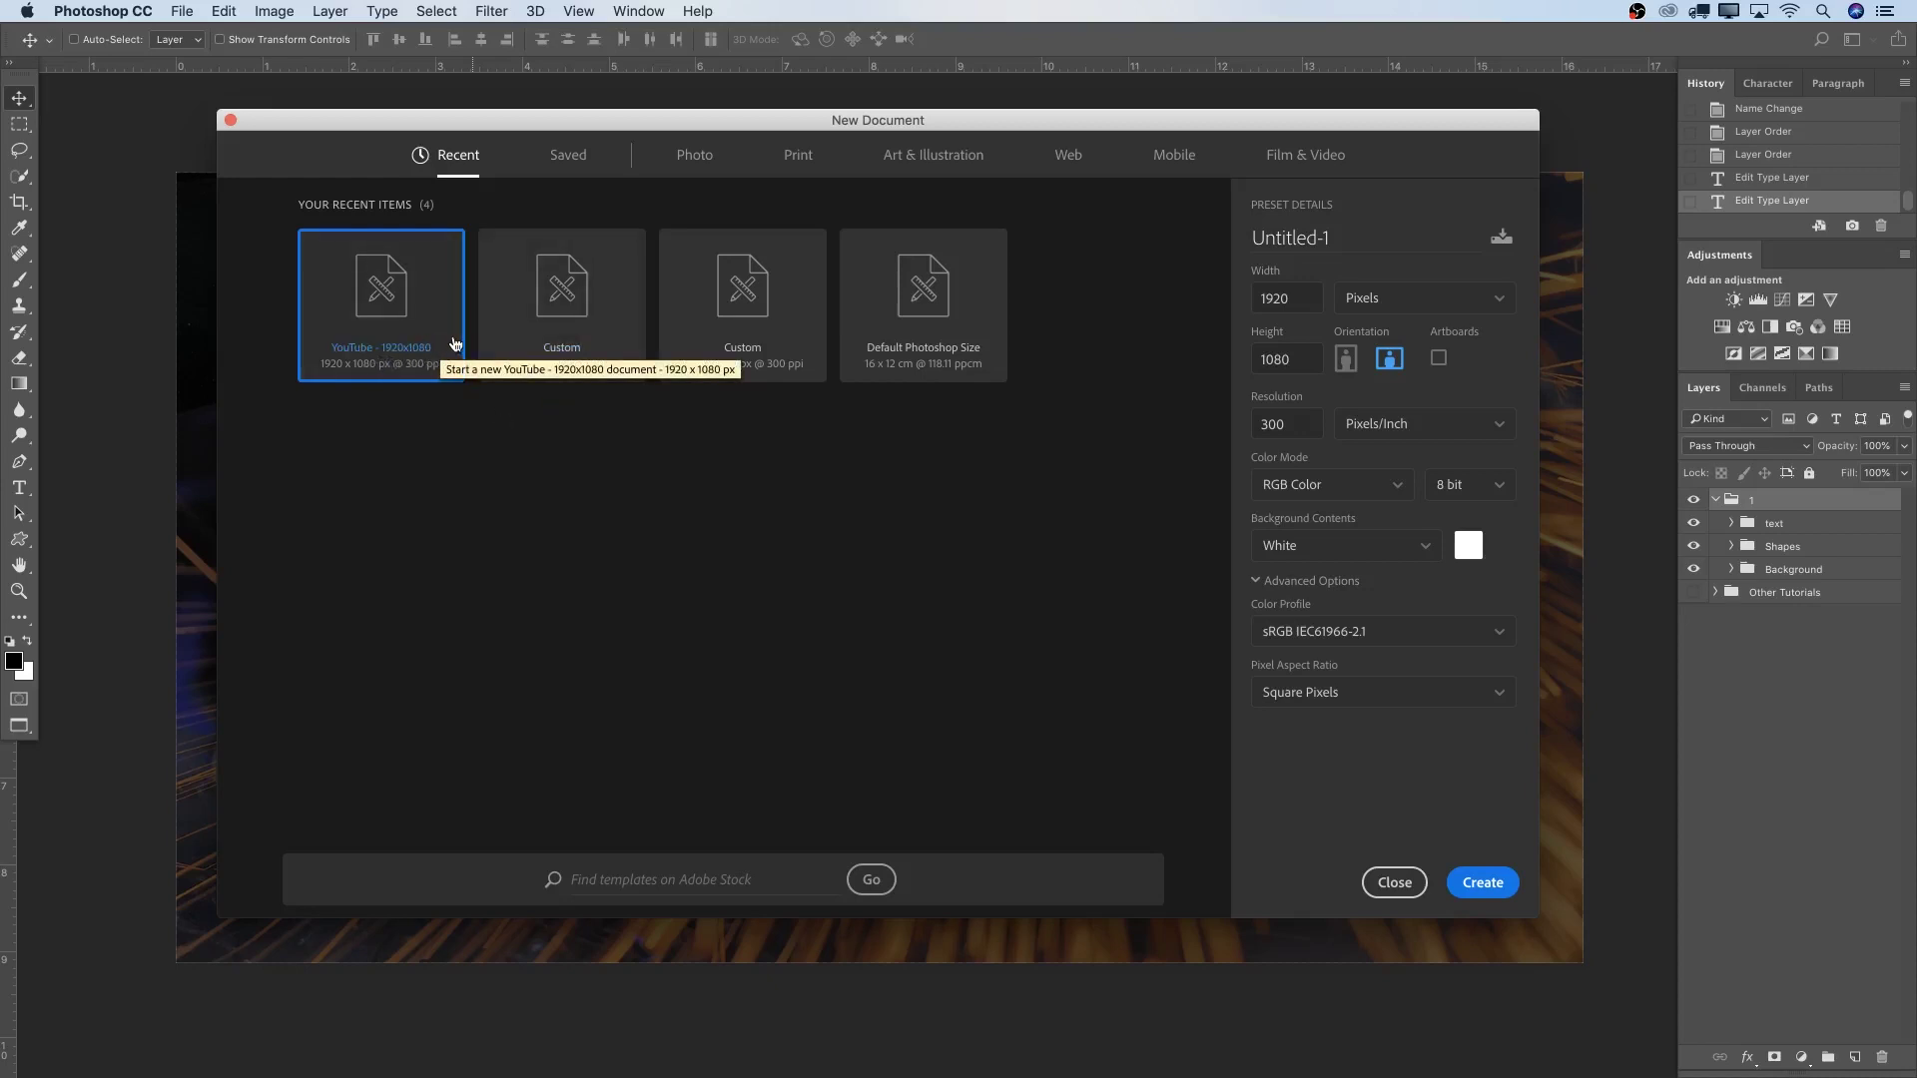
pyautogui.click(575, 156)
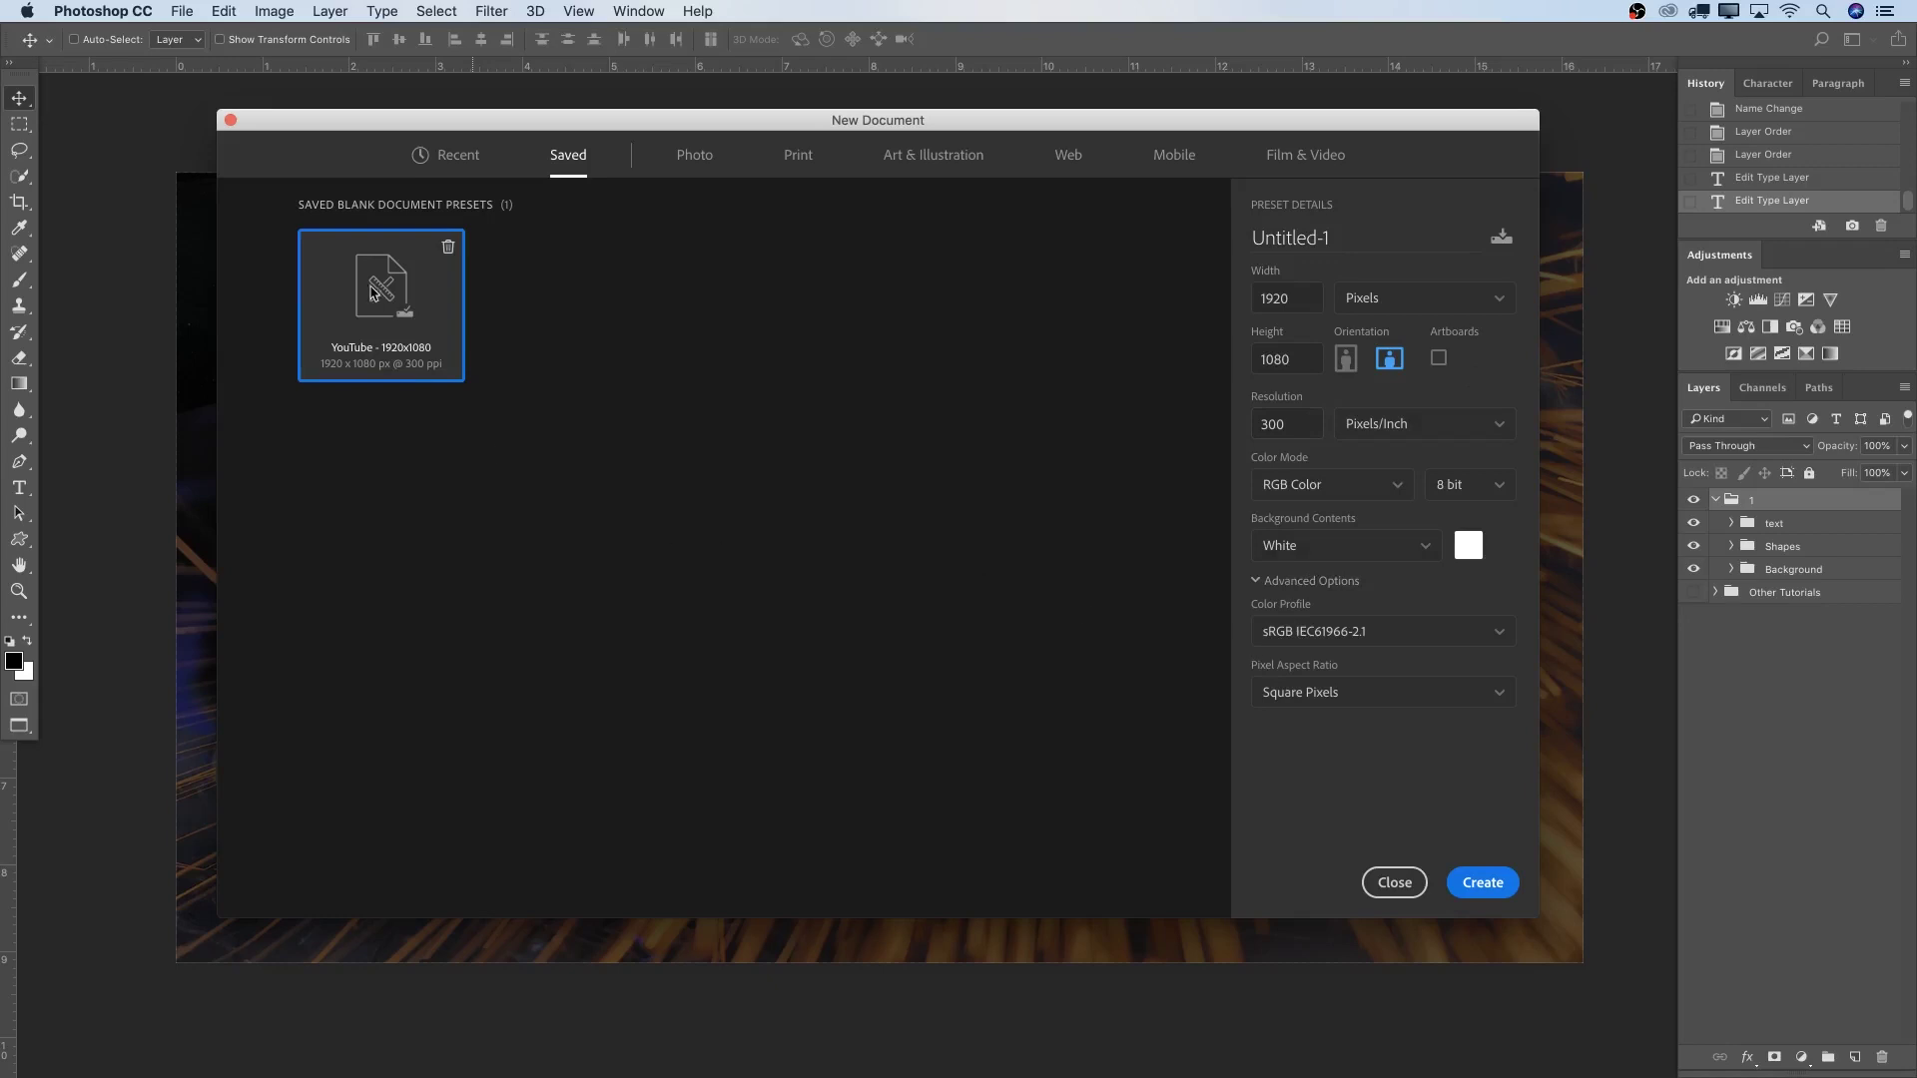
pyautogui.click(1483, 874)
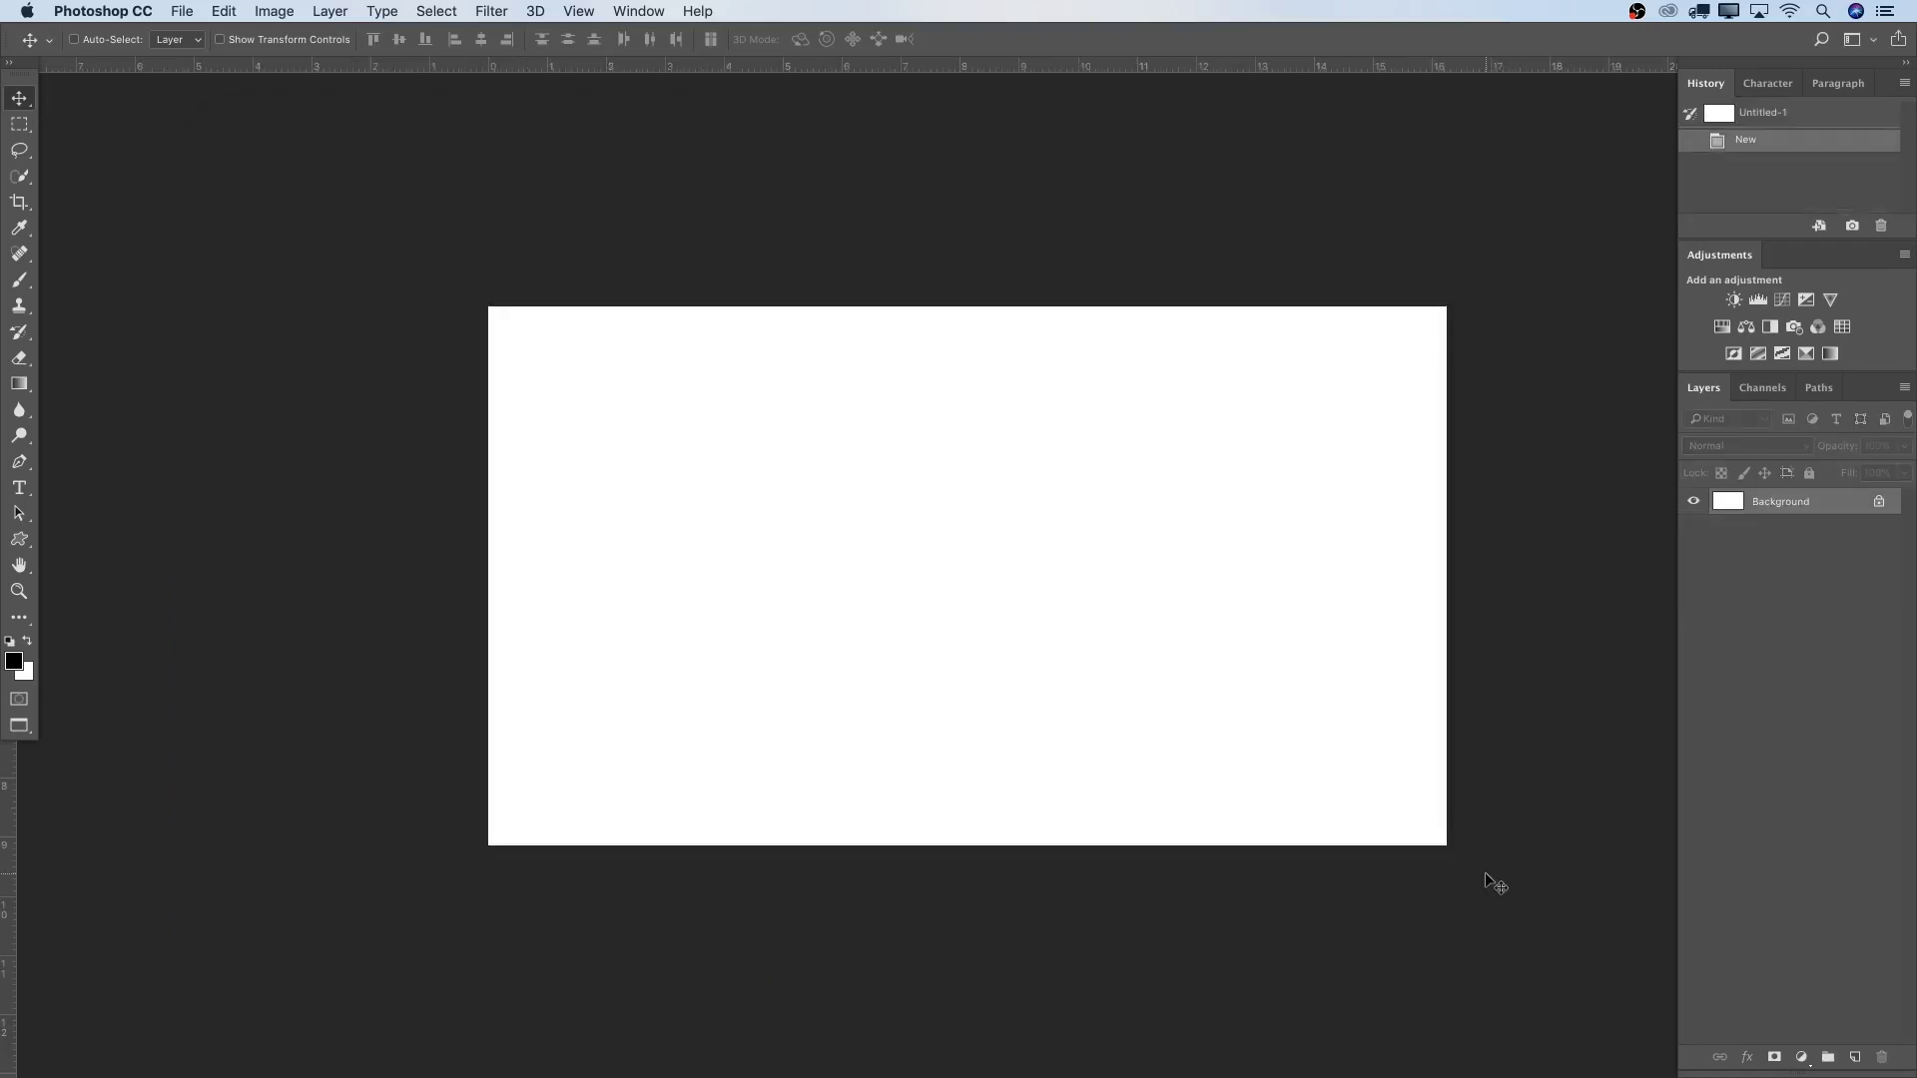
# Convert the locked Background into a regular layer with the default name and invert it from white to black.
pyautogui.hscroll(3, 1348, 728)
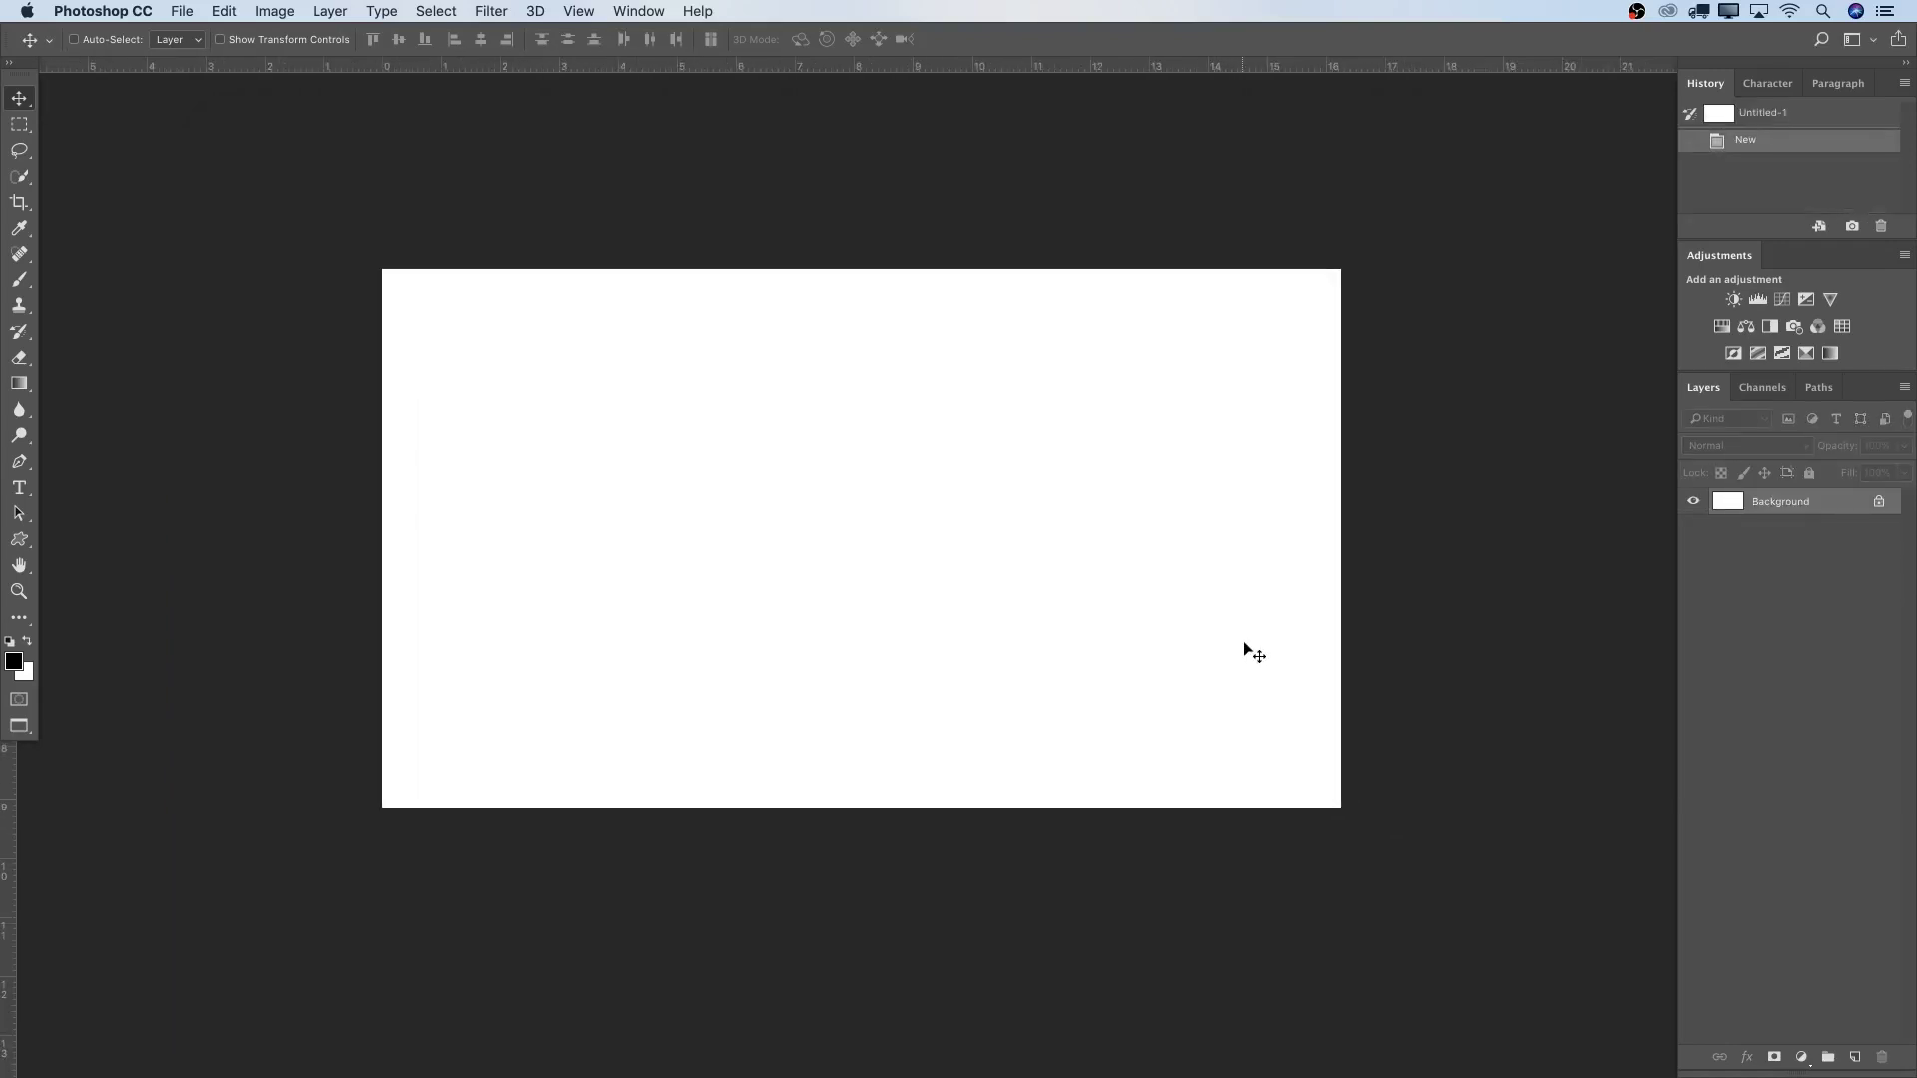
pyautogui.press('z')
pyautogui.click(1158, 561)
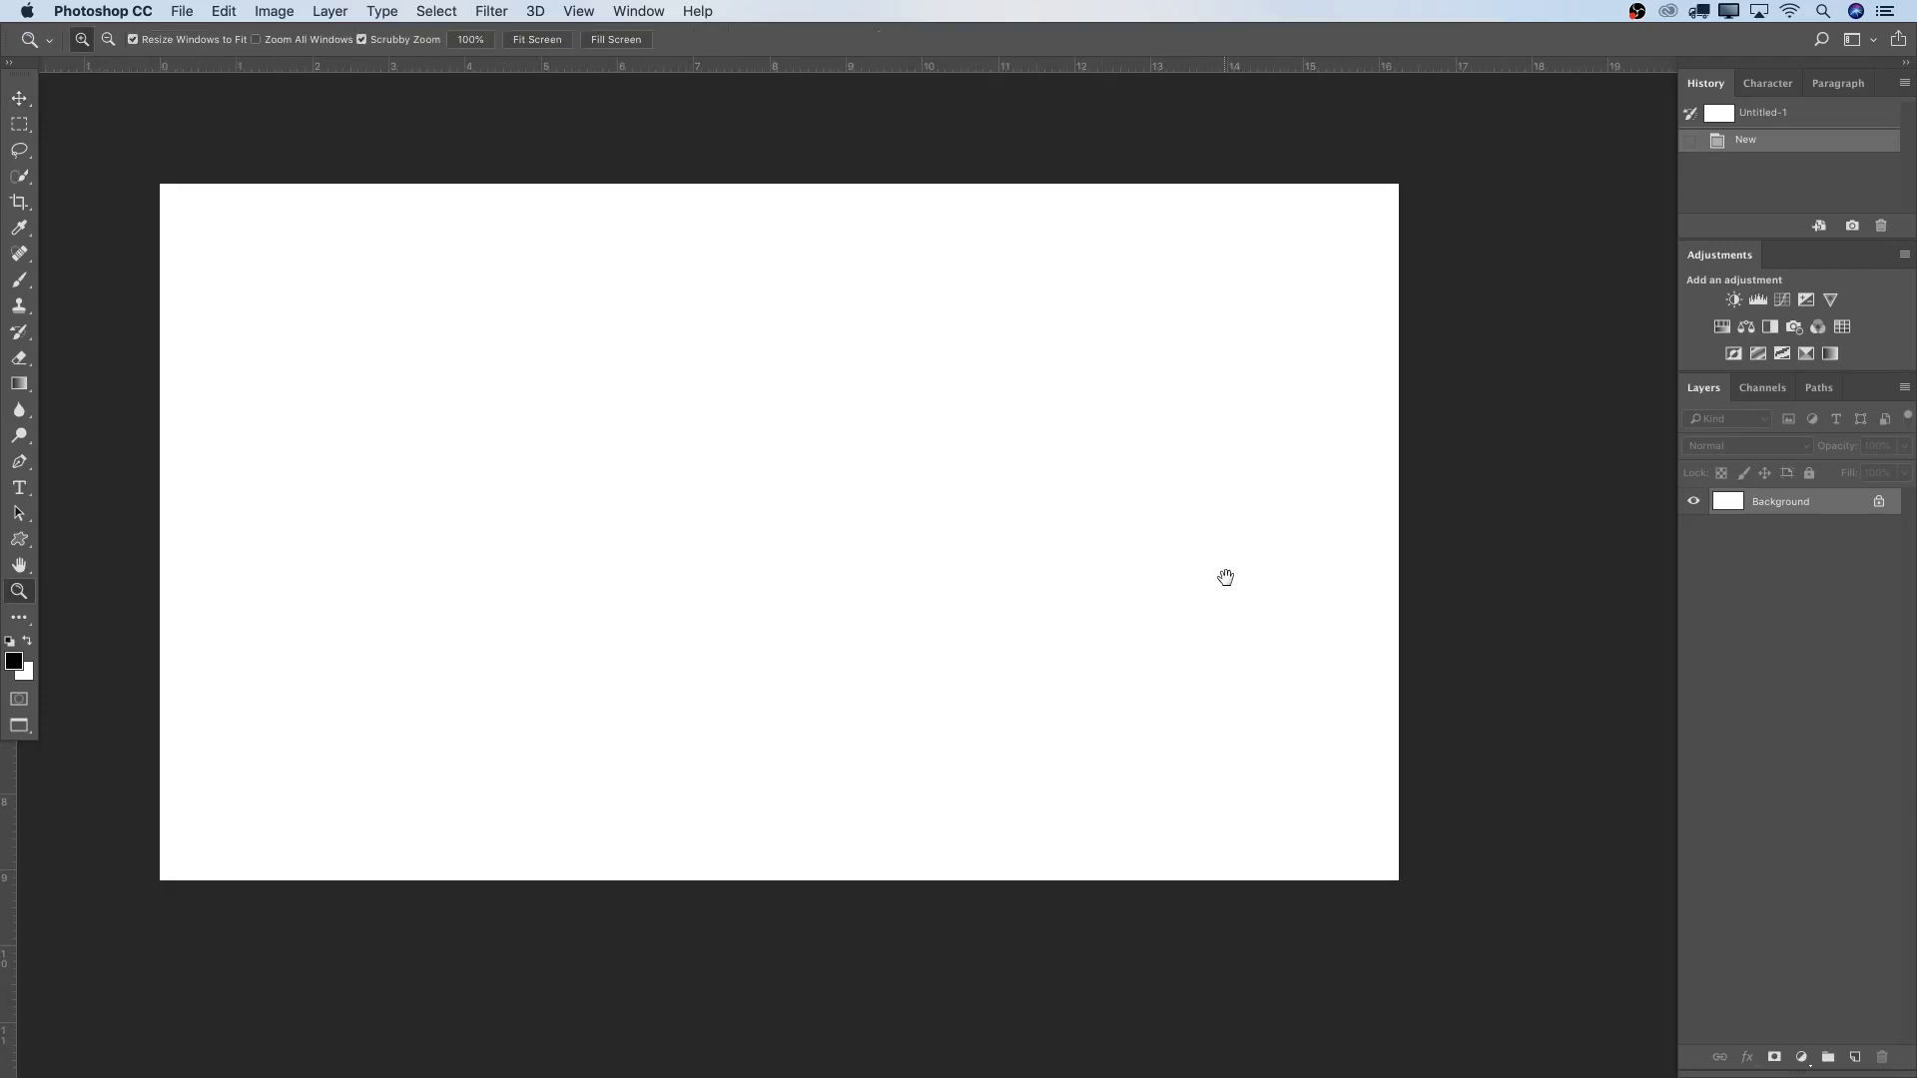
pyautogui.doubleClick(1827, 513)
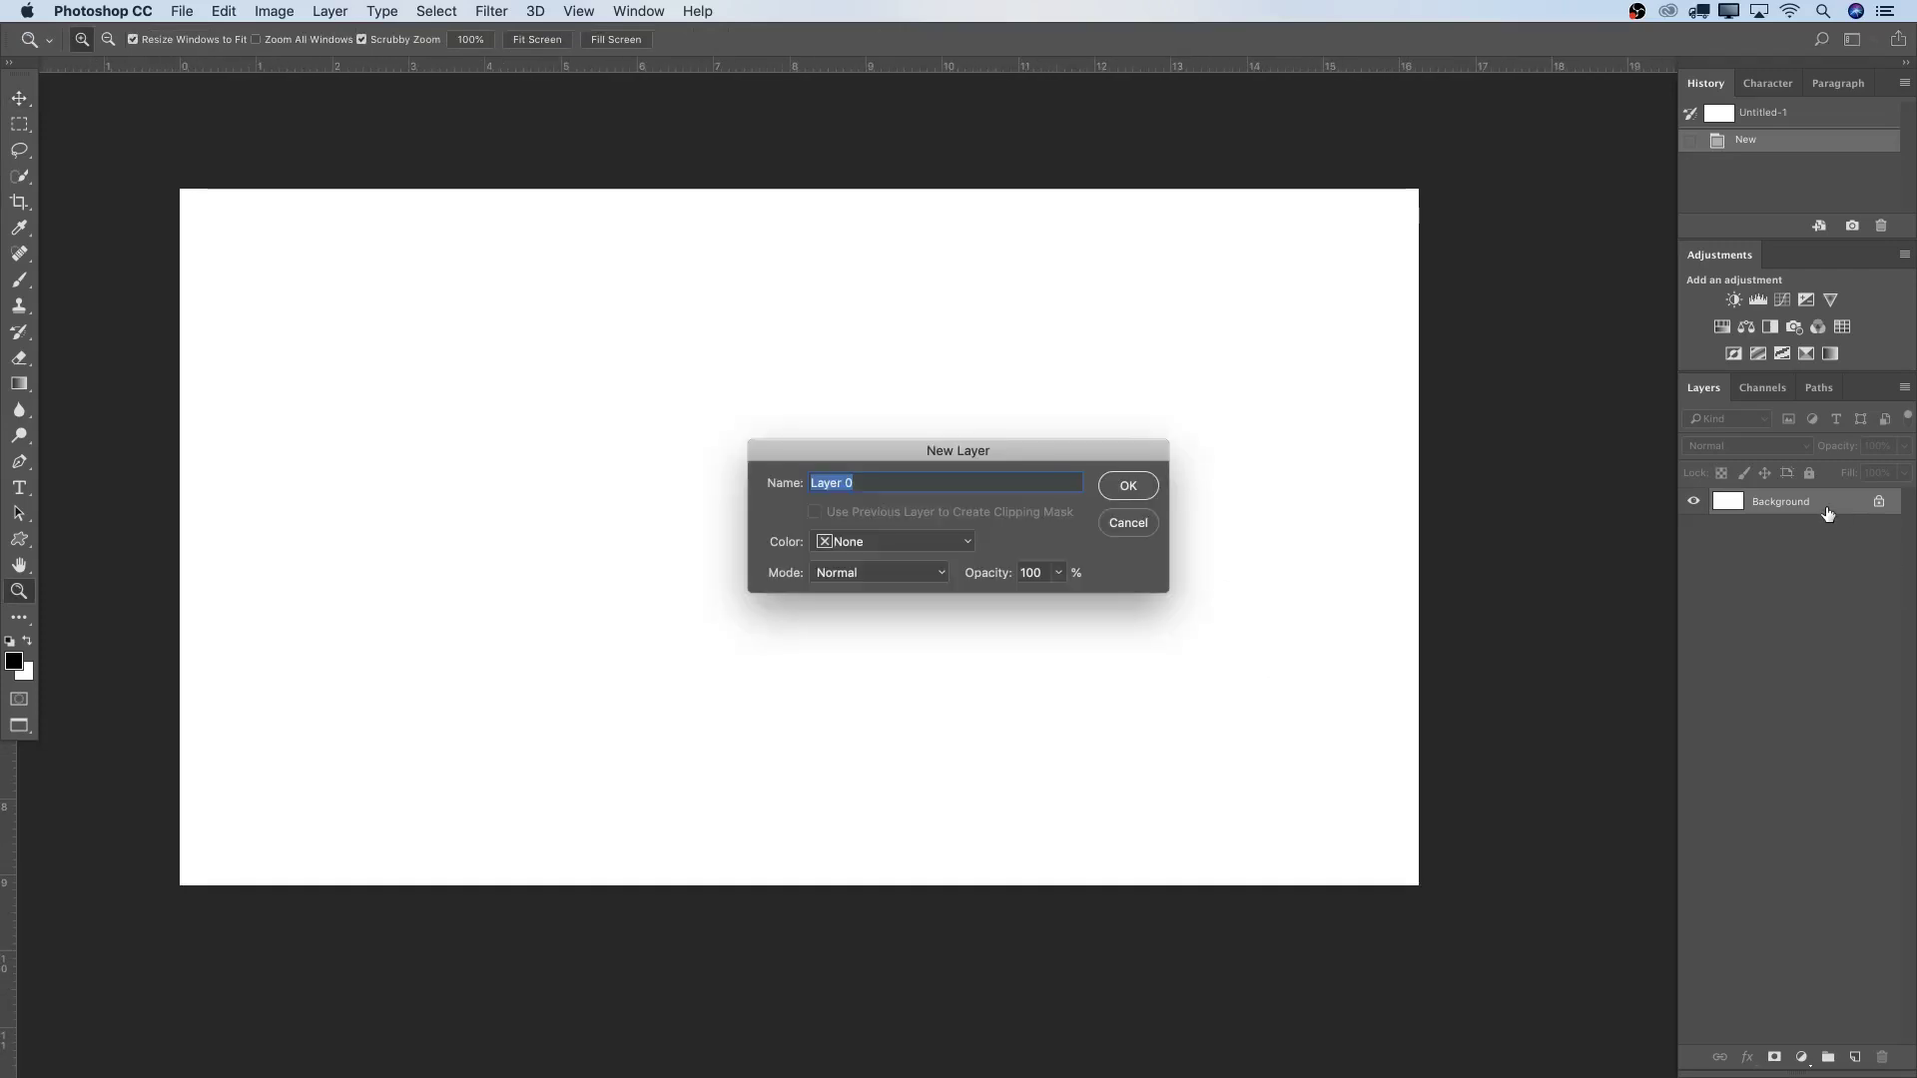
pyautogui.press('Return')
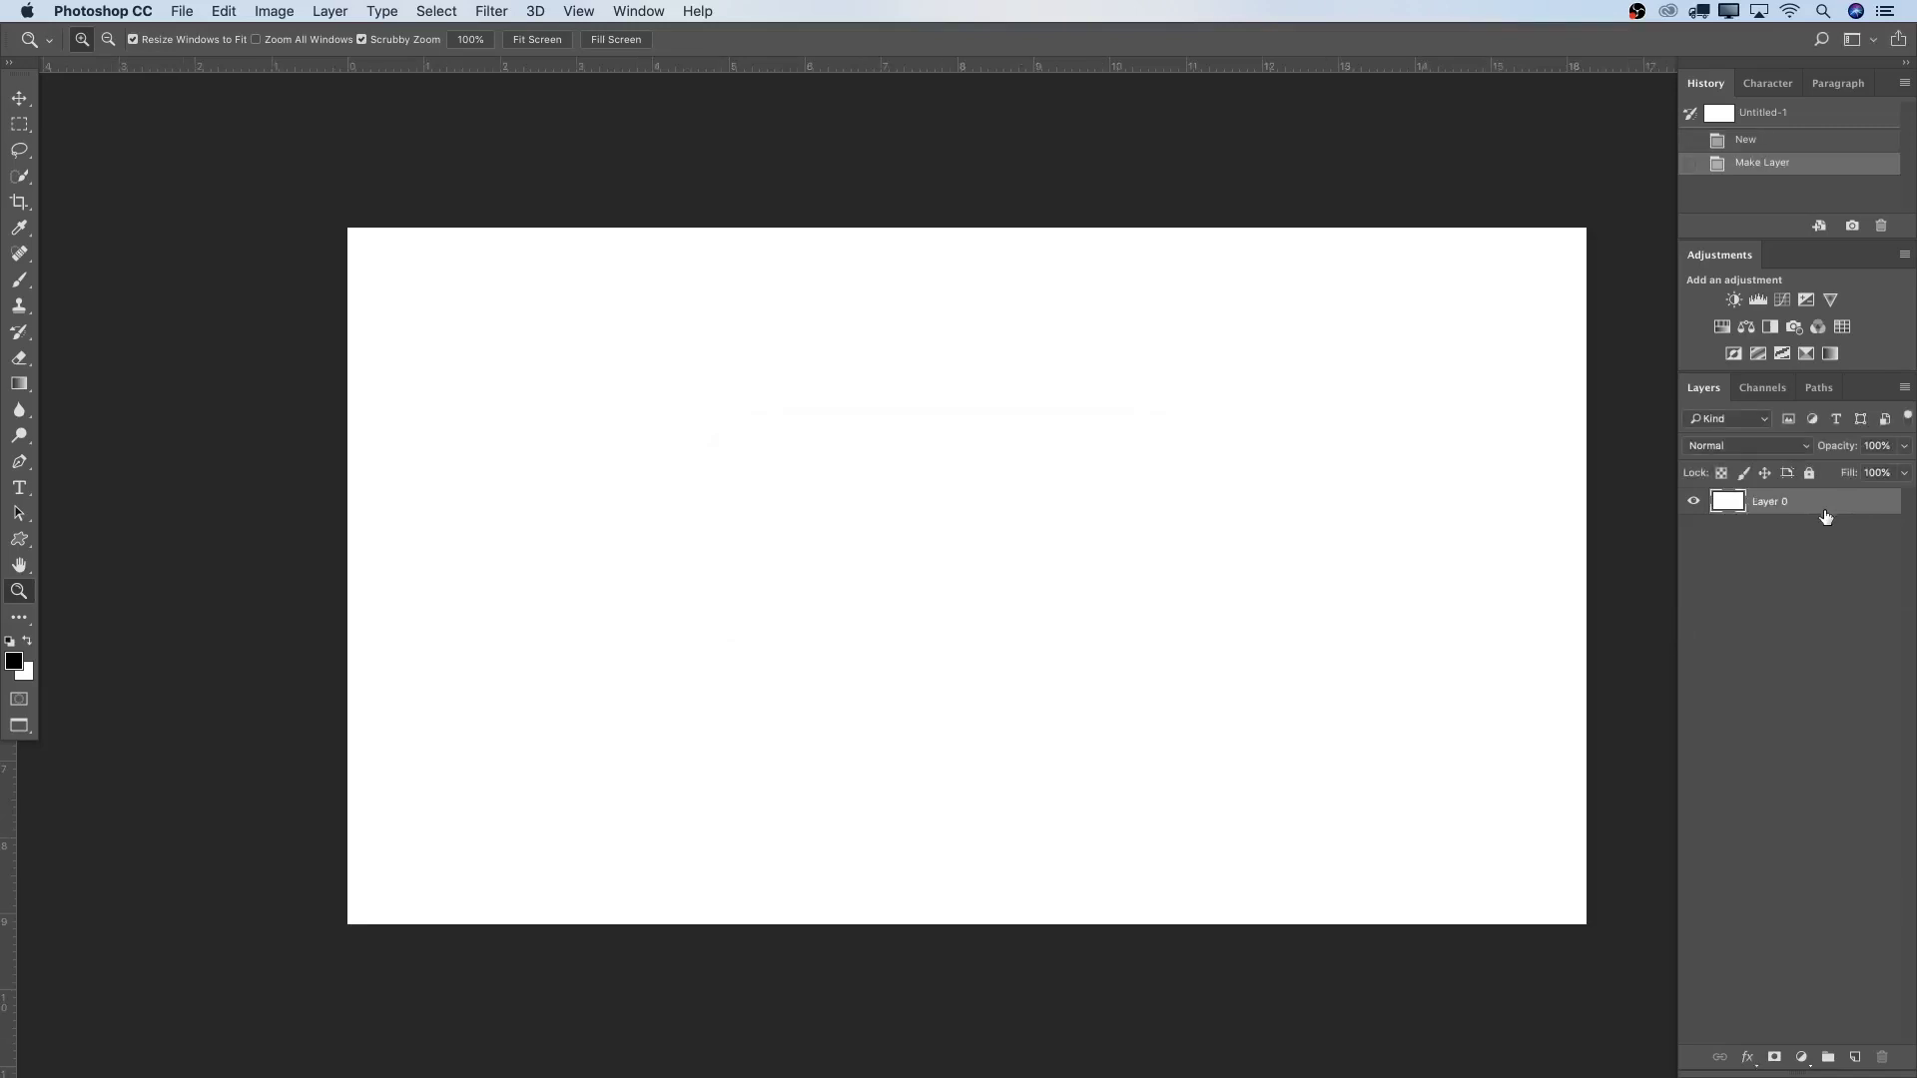
pyautogui.moveTo(1442, 475); pyautogui.dragTo(1356, 462)
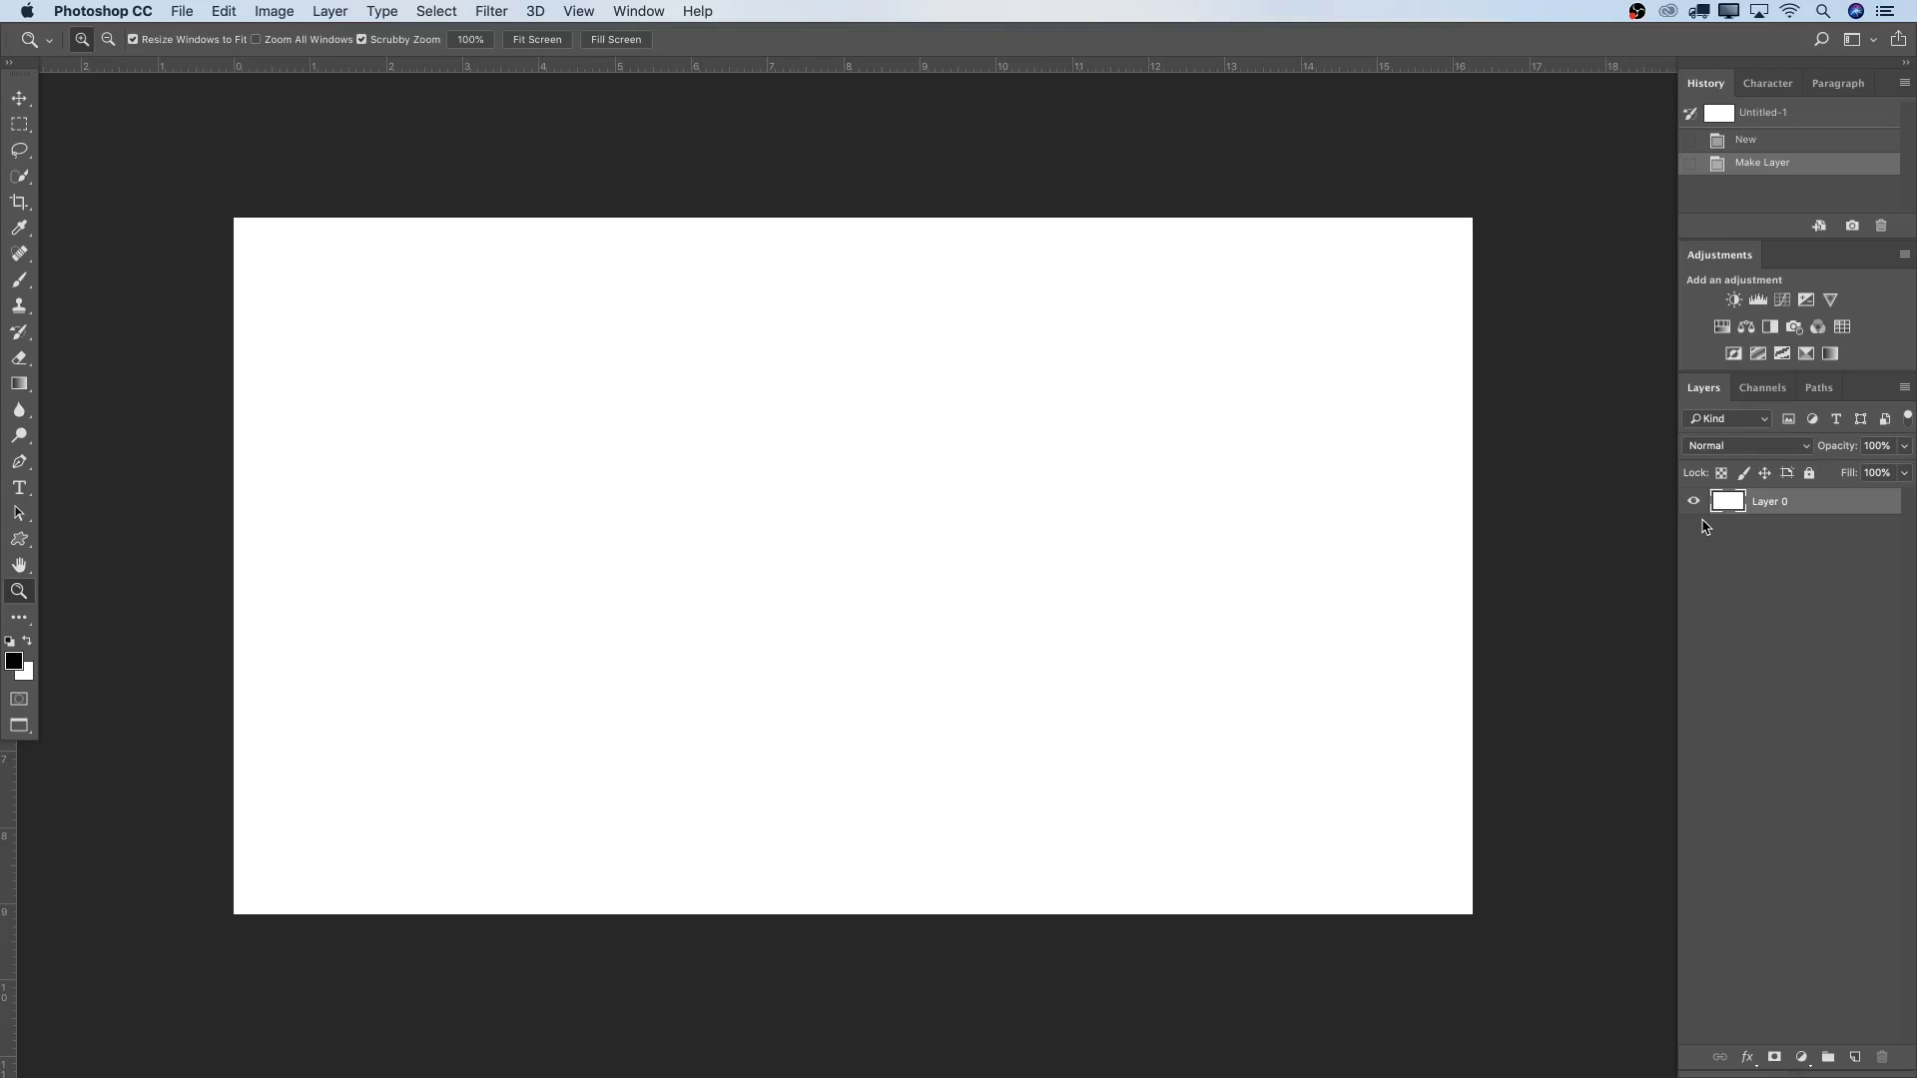
pyautogui.press('cmd+i')
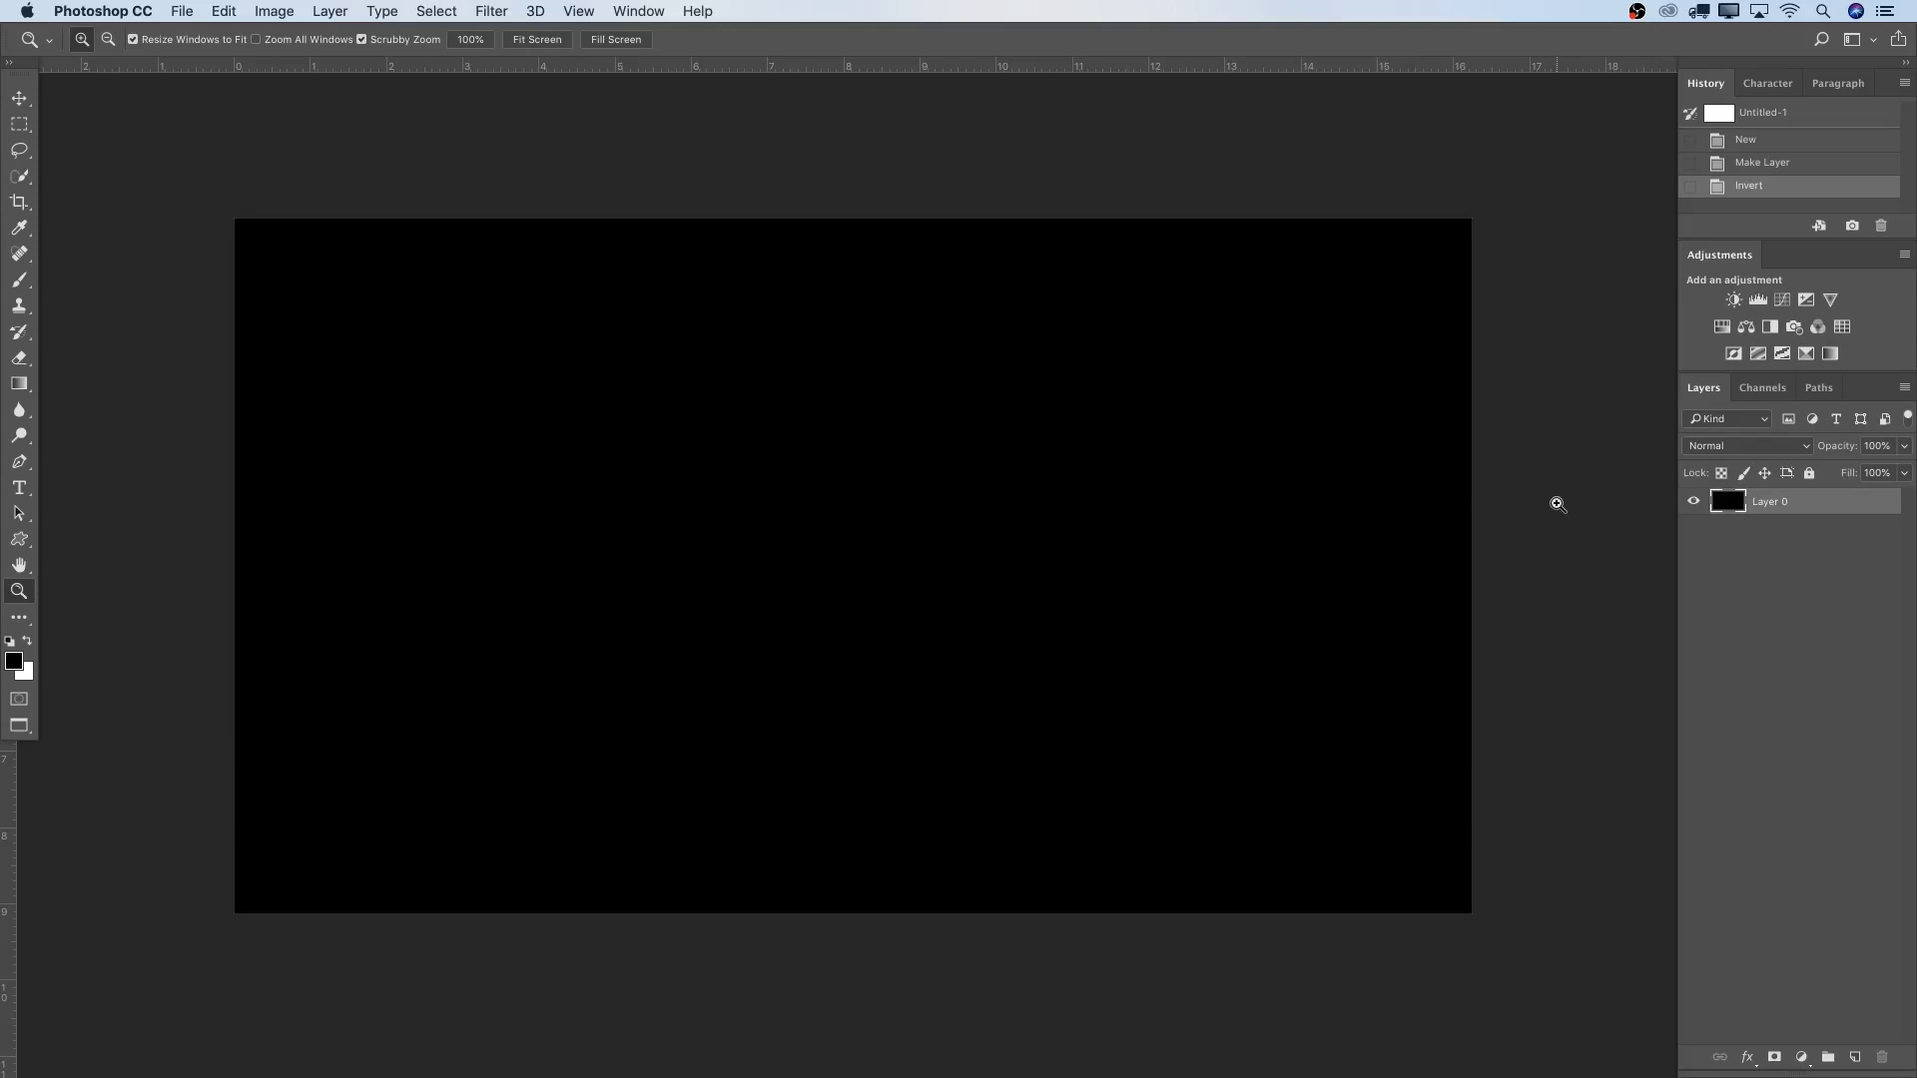
pyautogui.hscroll(1, 1496, 513)
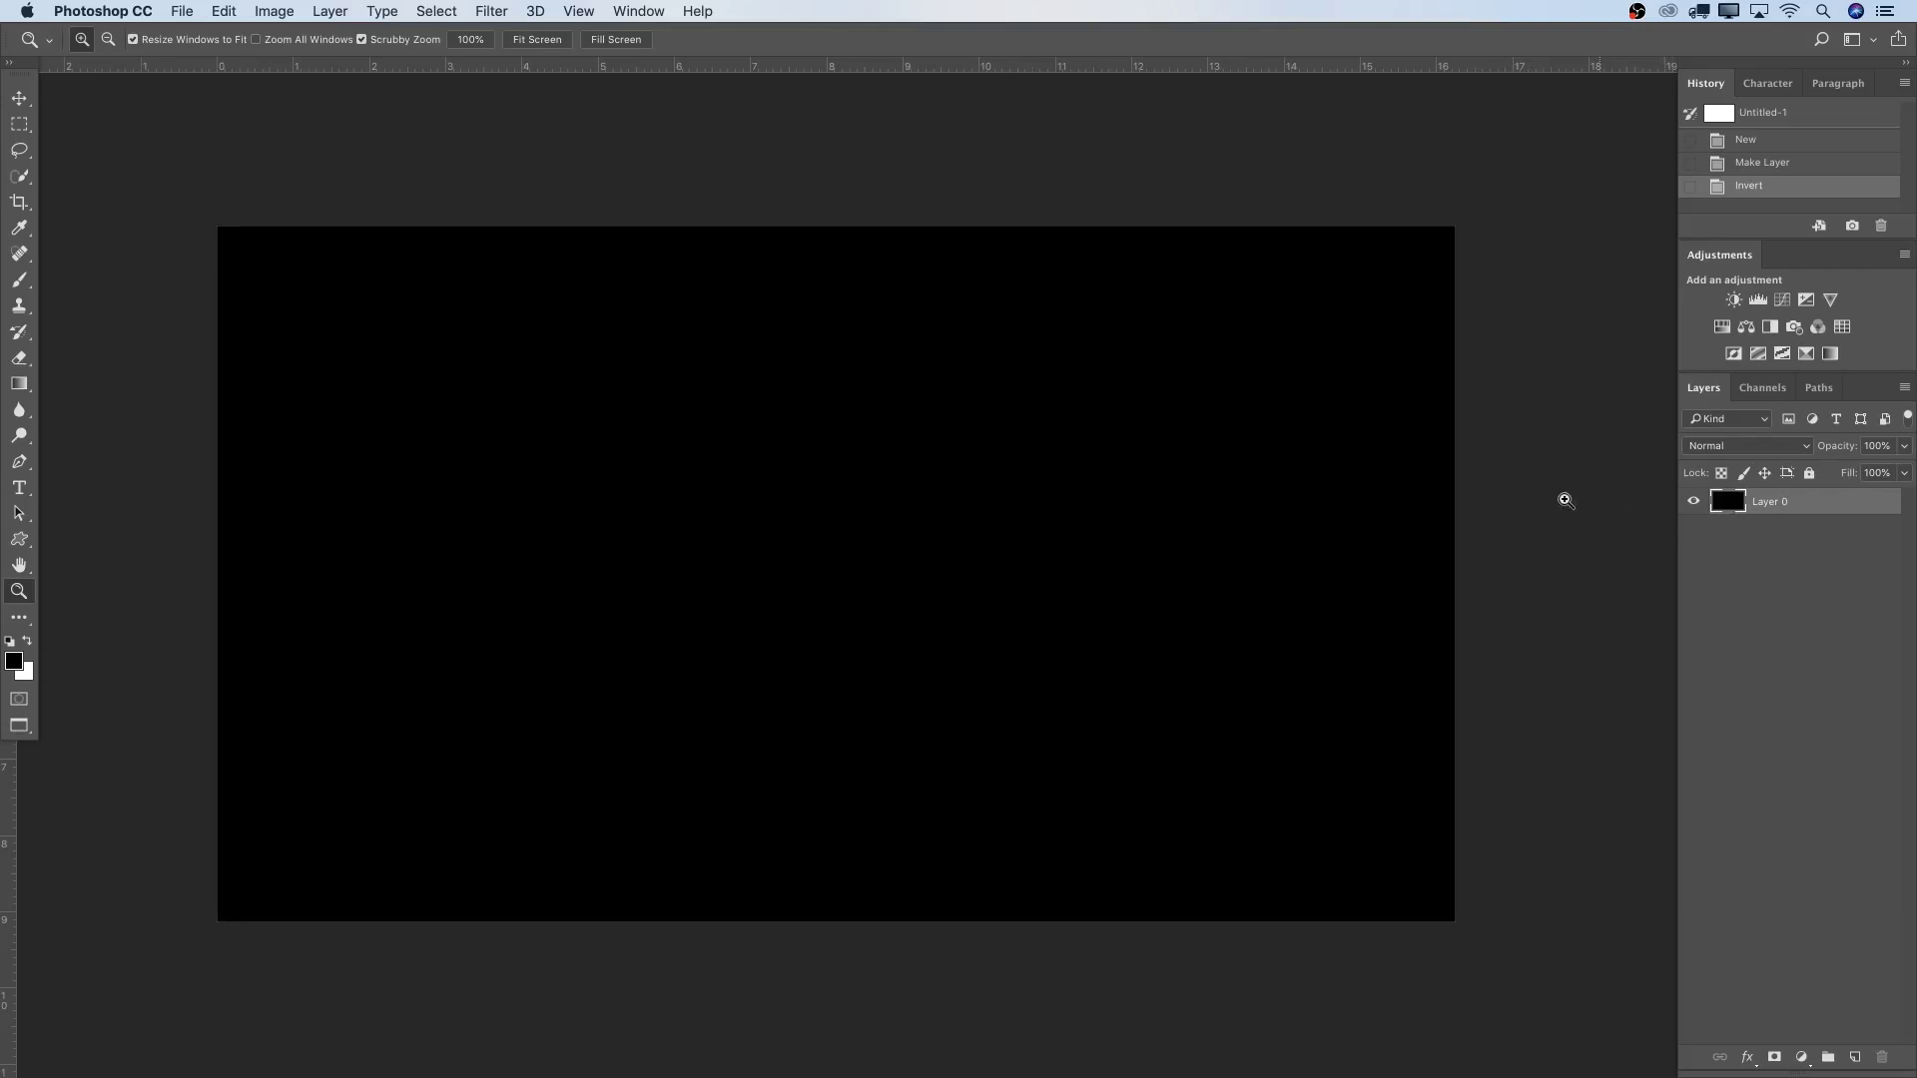
# In Tronix Designs New2.psd, set the opacity of the worker-cutting-metal photo layer in the Background group to 99%.
pyautogui.press('f')
pyautogui.press('f')
pyautogui.press('f')
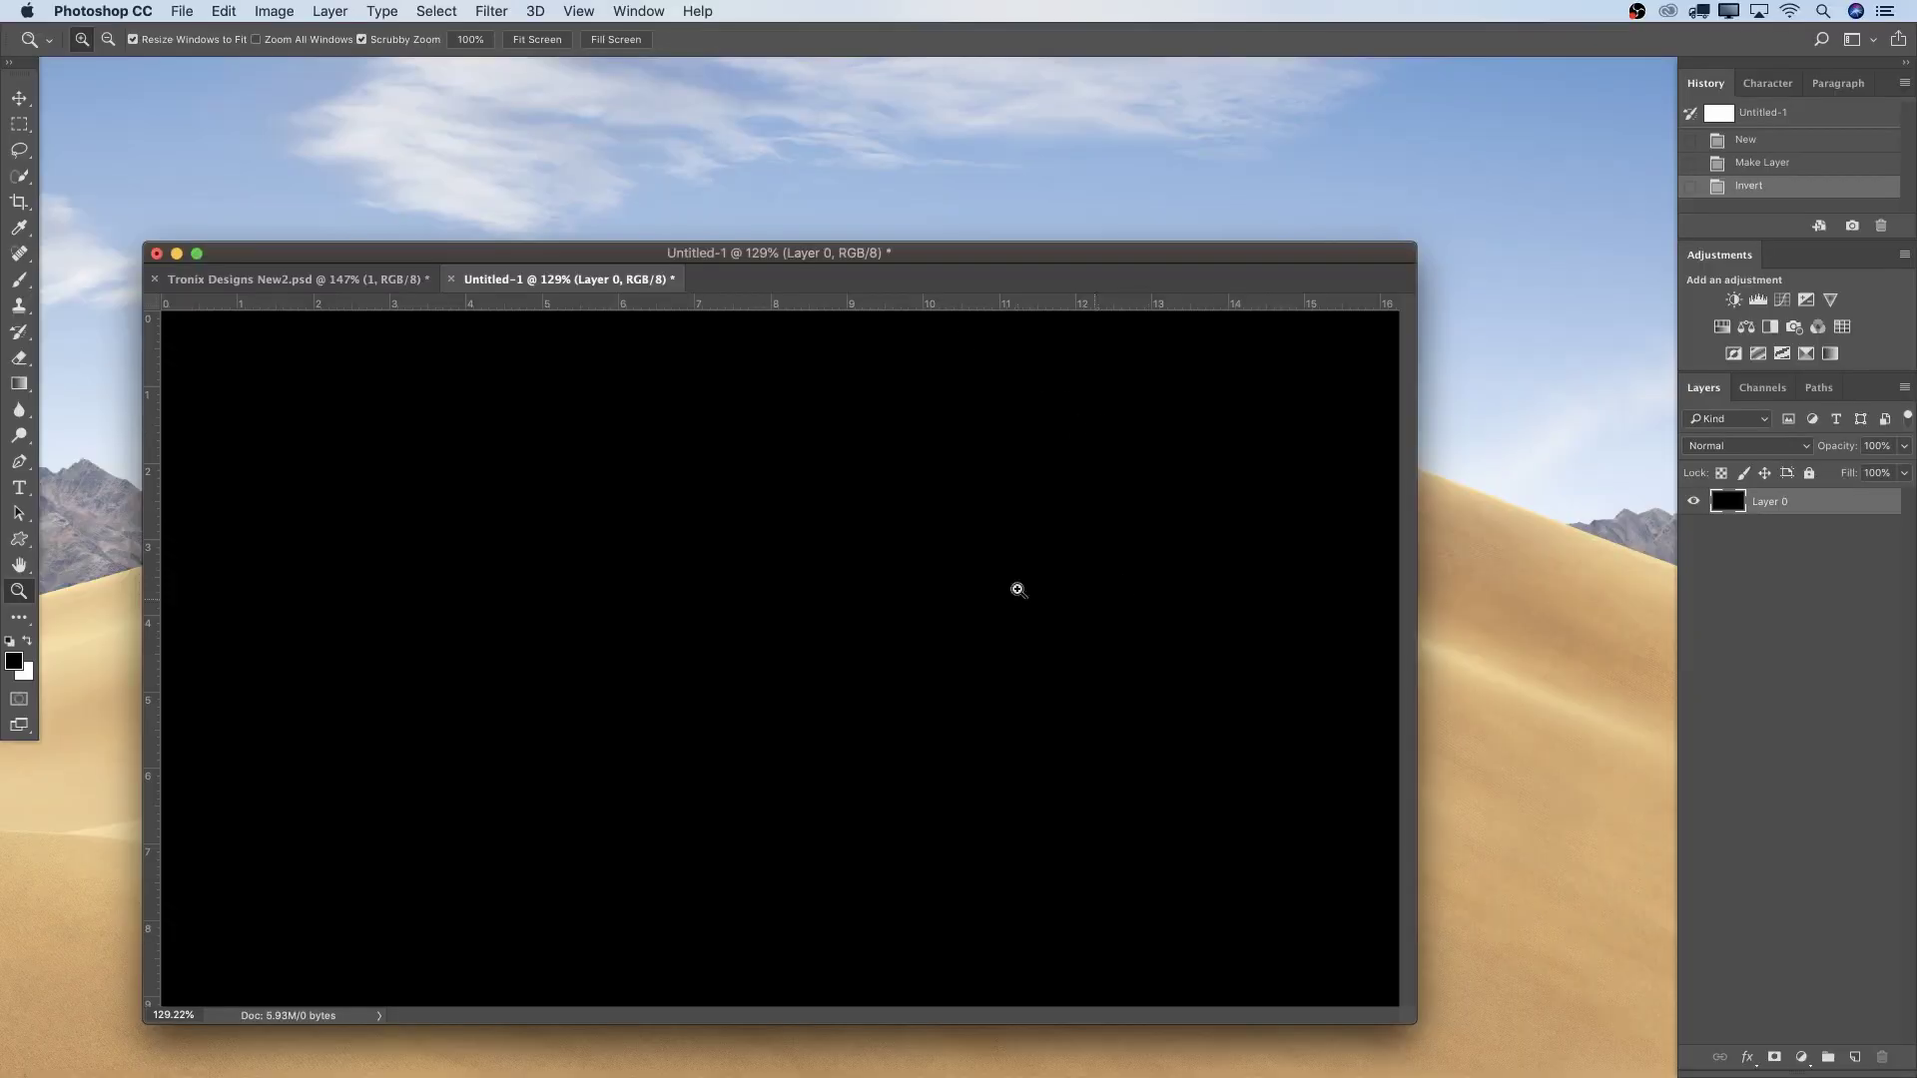
pyautogui.click(298, 279)
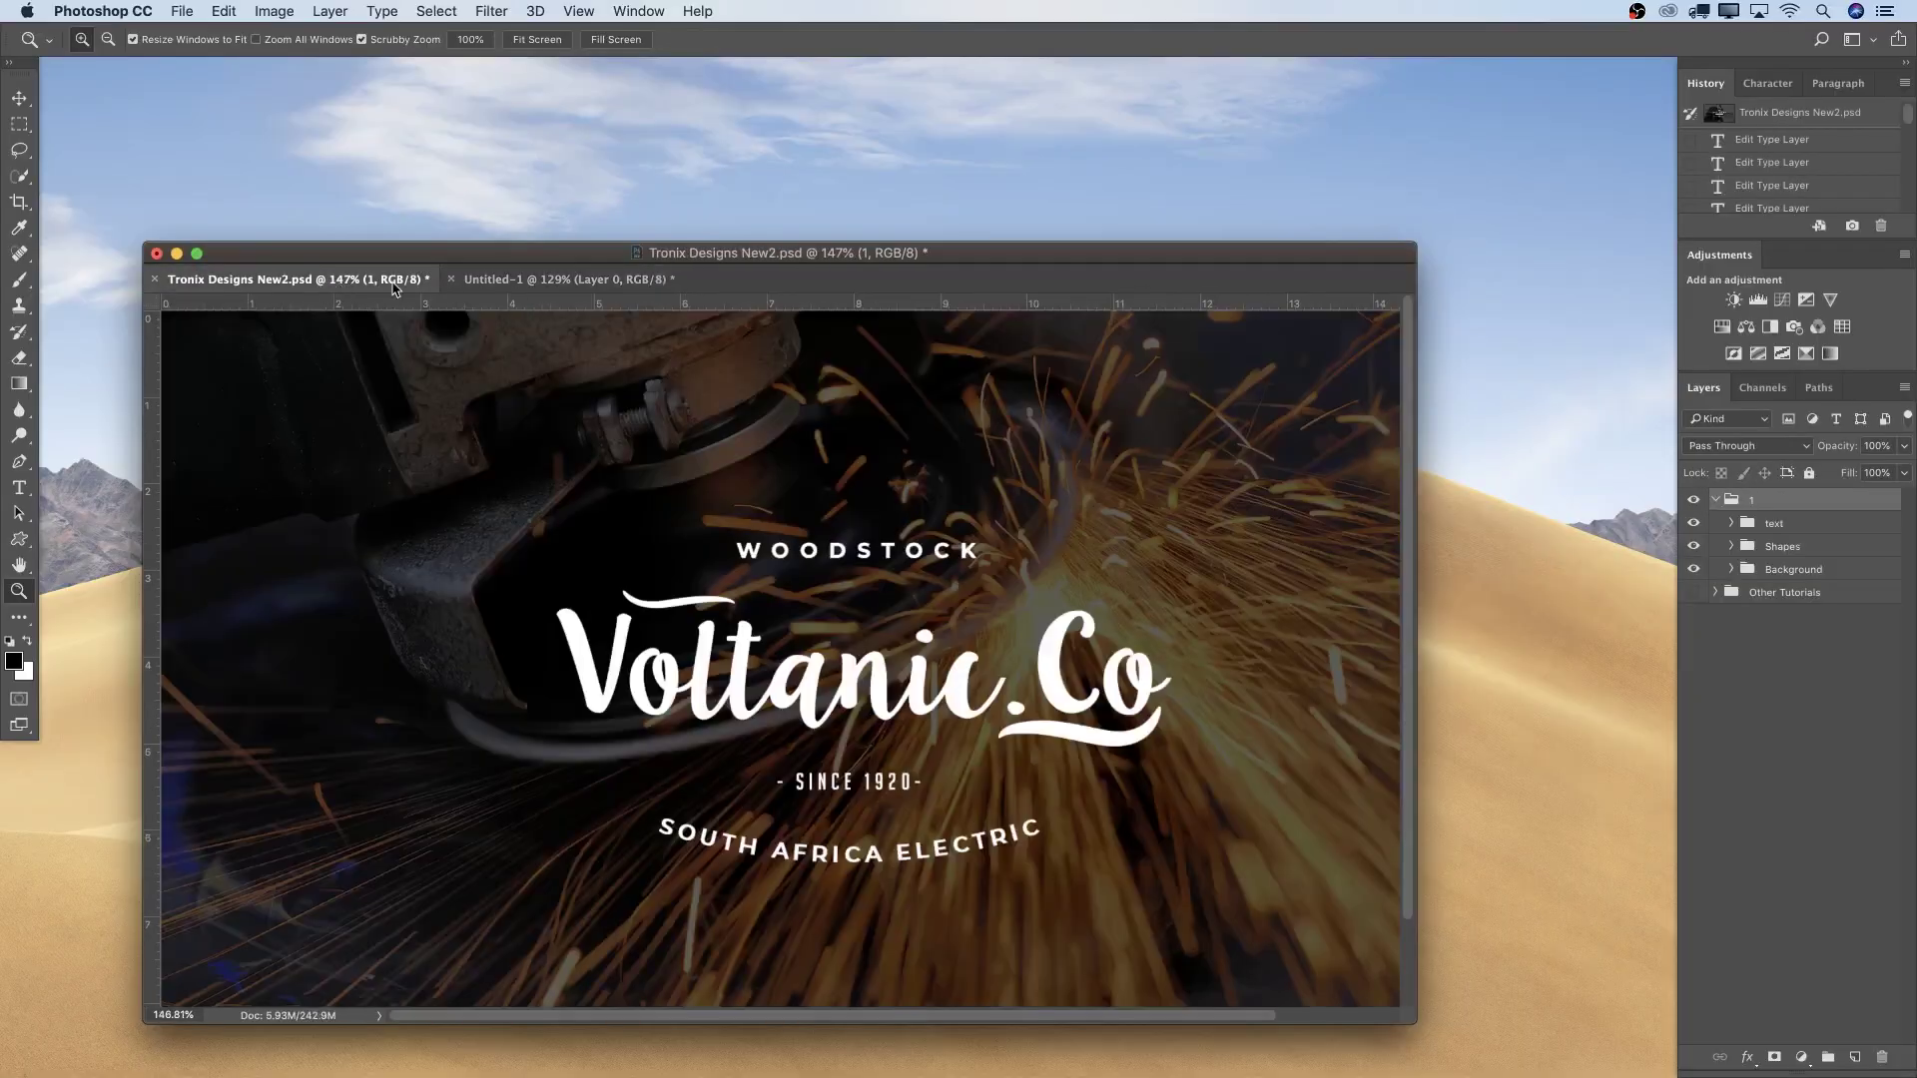
pyautogui.click(1747, 569)
pyautogui.click(1731, 569)
pyautogui.click(1816, 597)
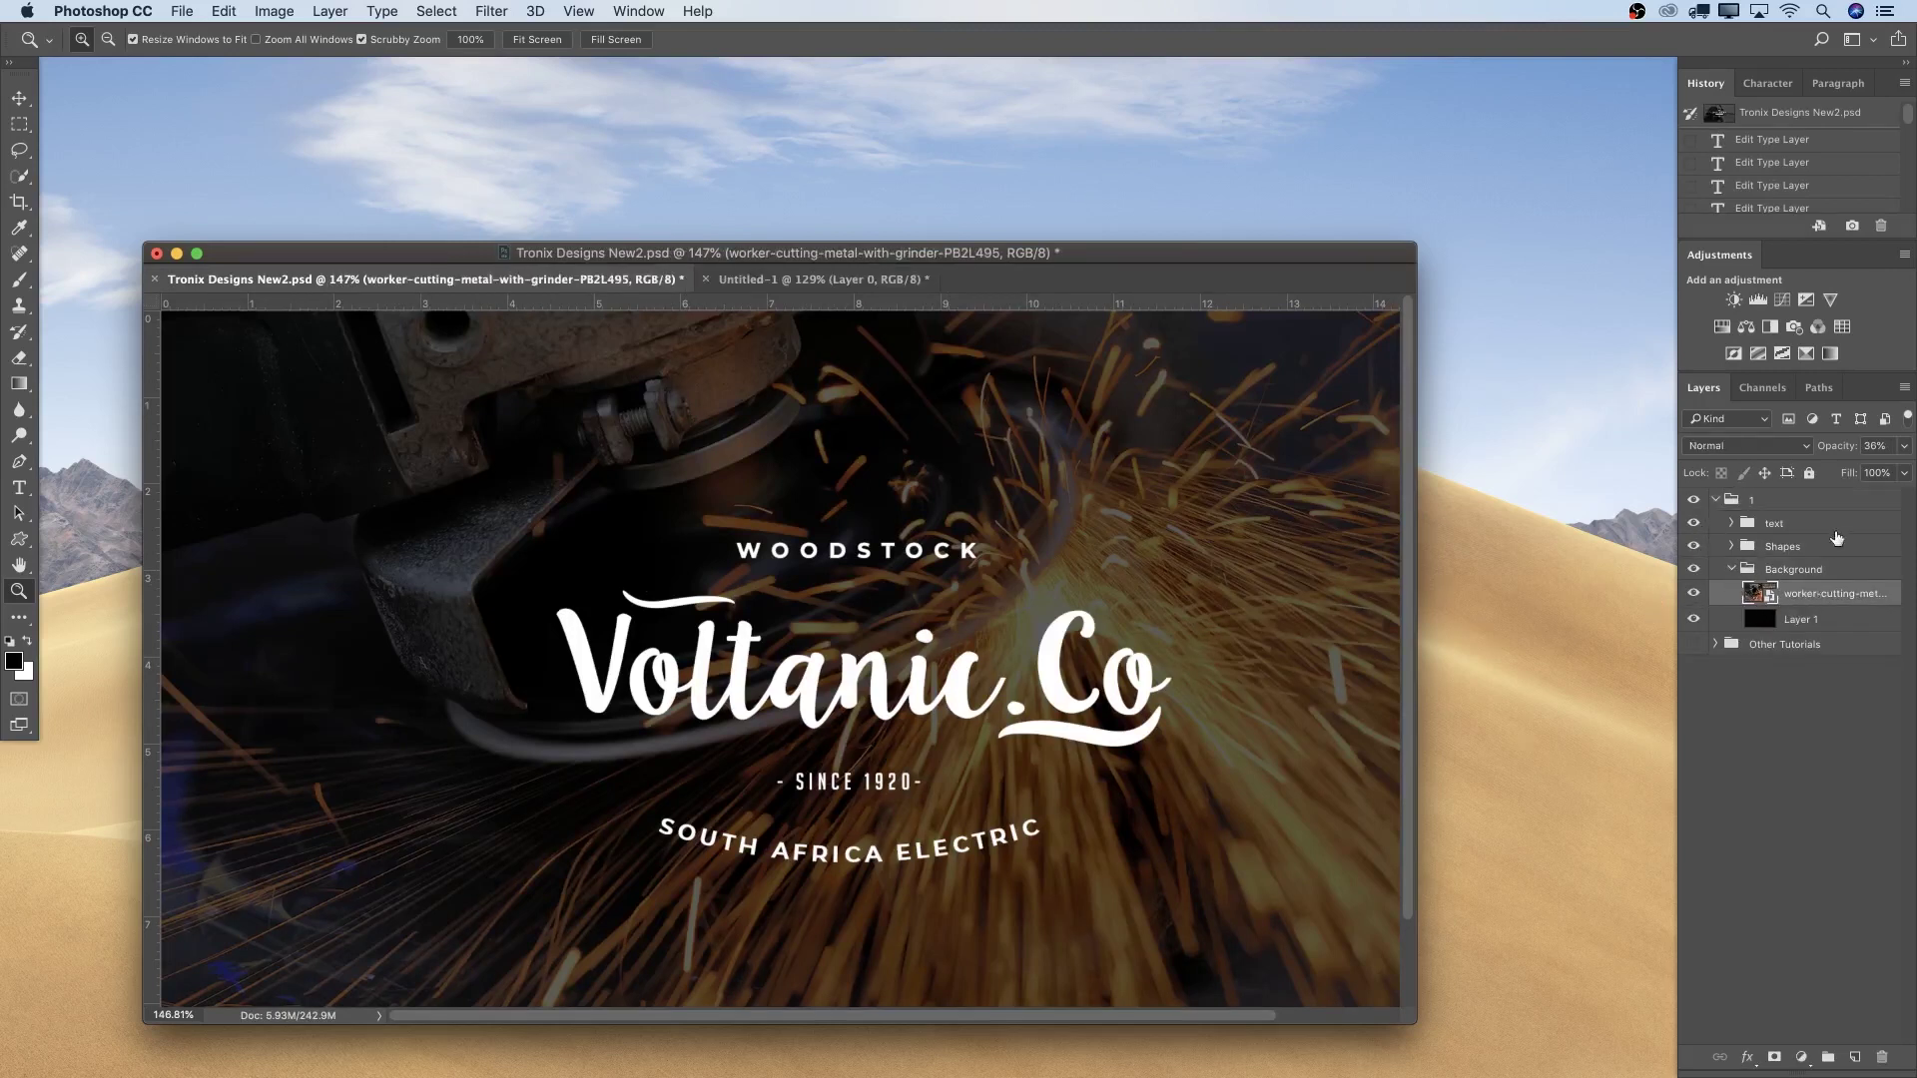
pyautogui.press('9')
pyautogui.press('9')
# Copy the worker-cutting-metal photo layer into the Untitled-1 document and set its opacity there to 100%.
pyautogui.moveTo(591, 282); pyautogui.dragTo(649, 507)
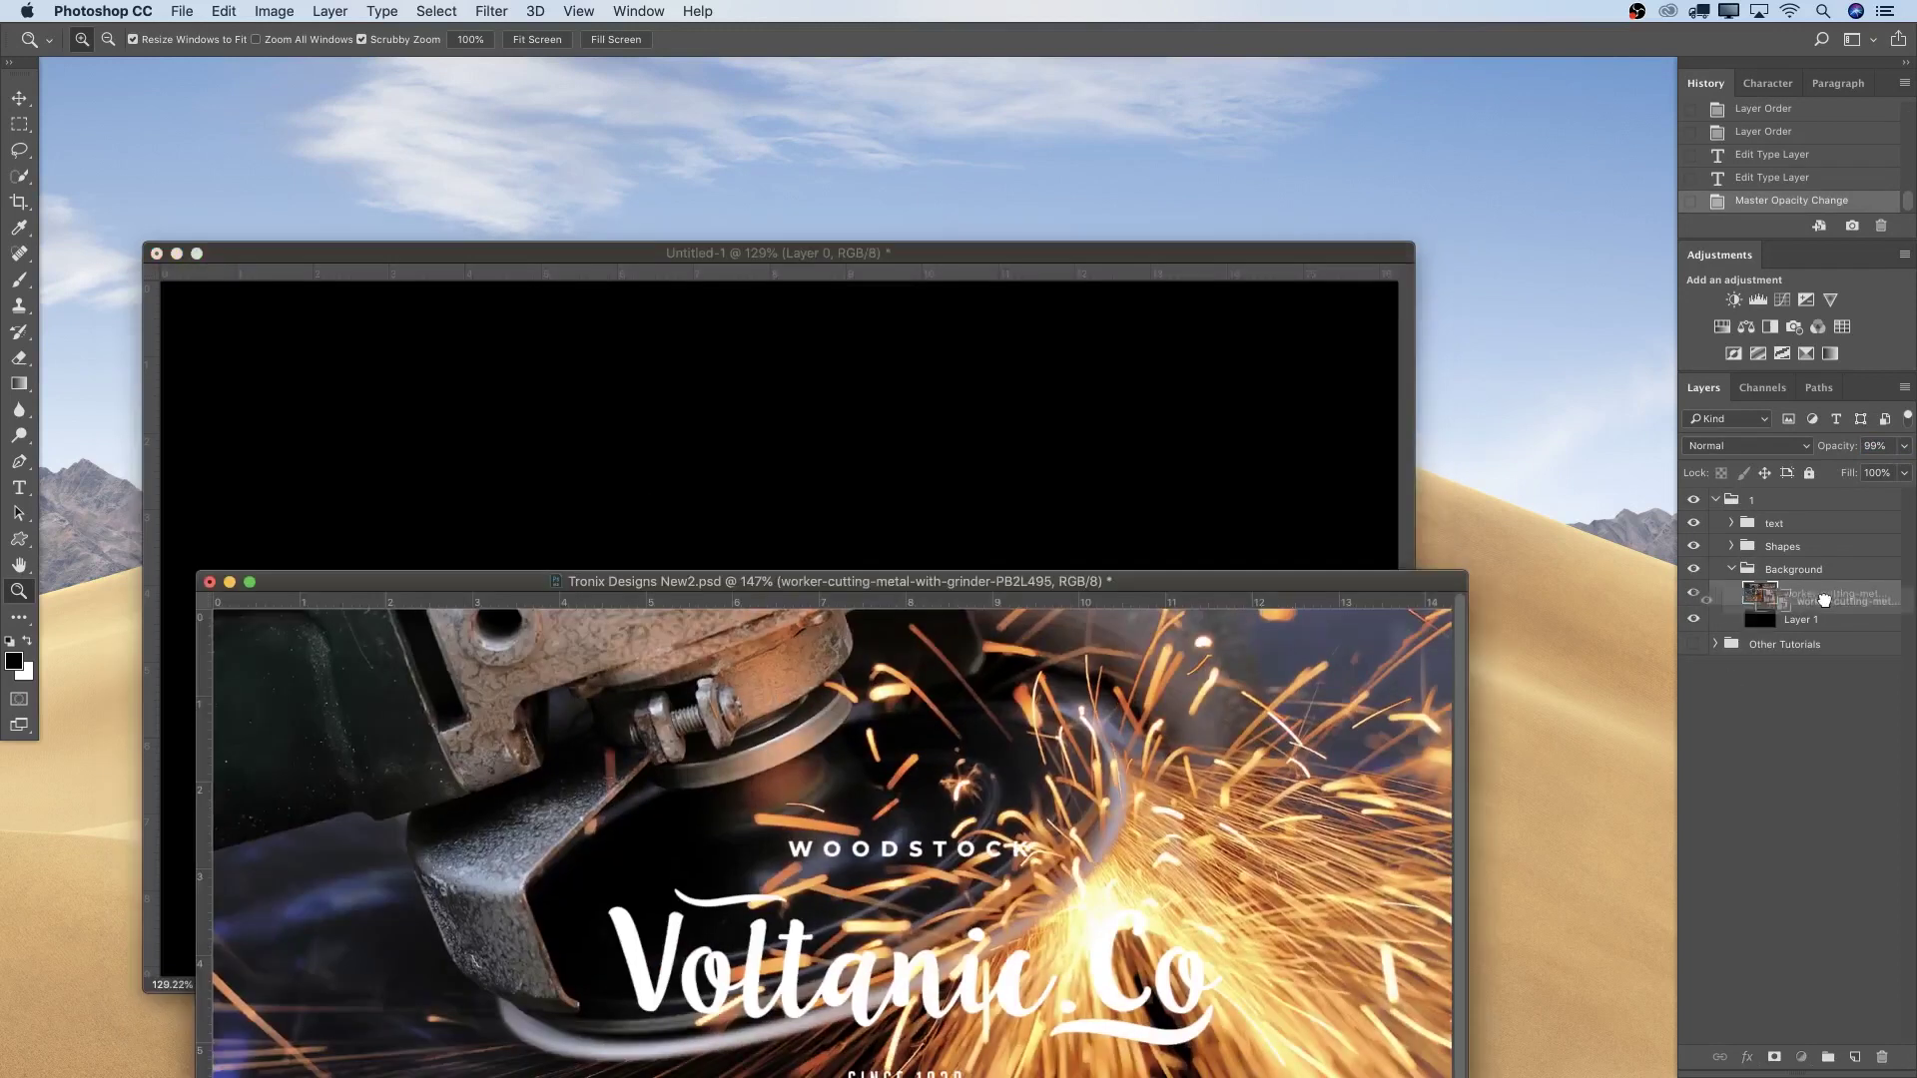
pyautogui.moveTo(1812, 596); pyautogui.dragTo(1091, 469)
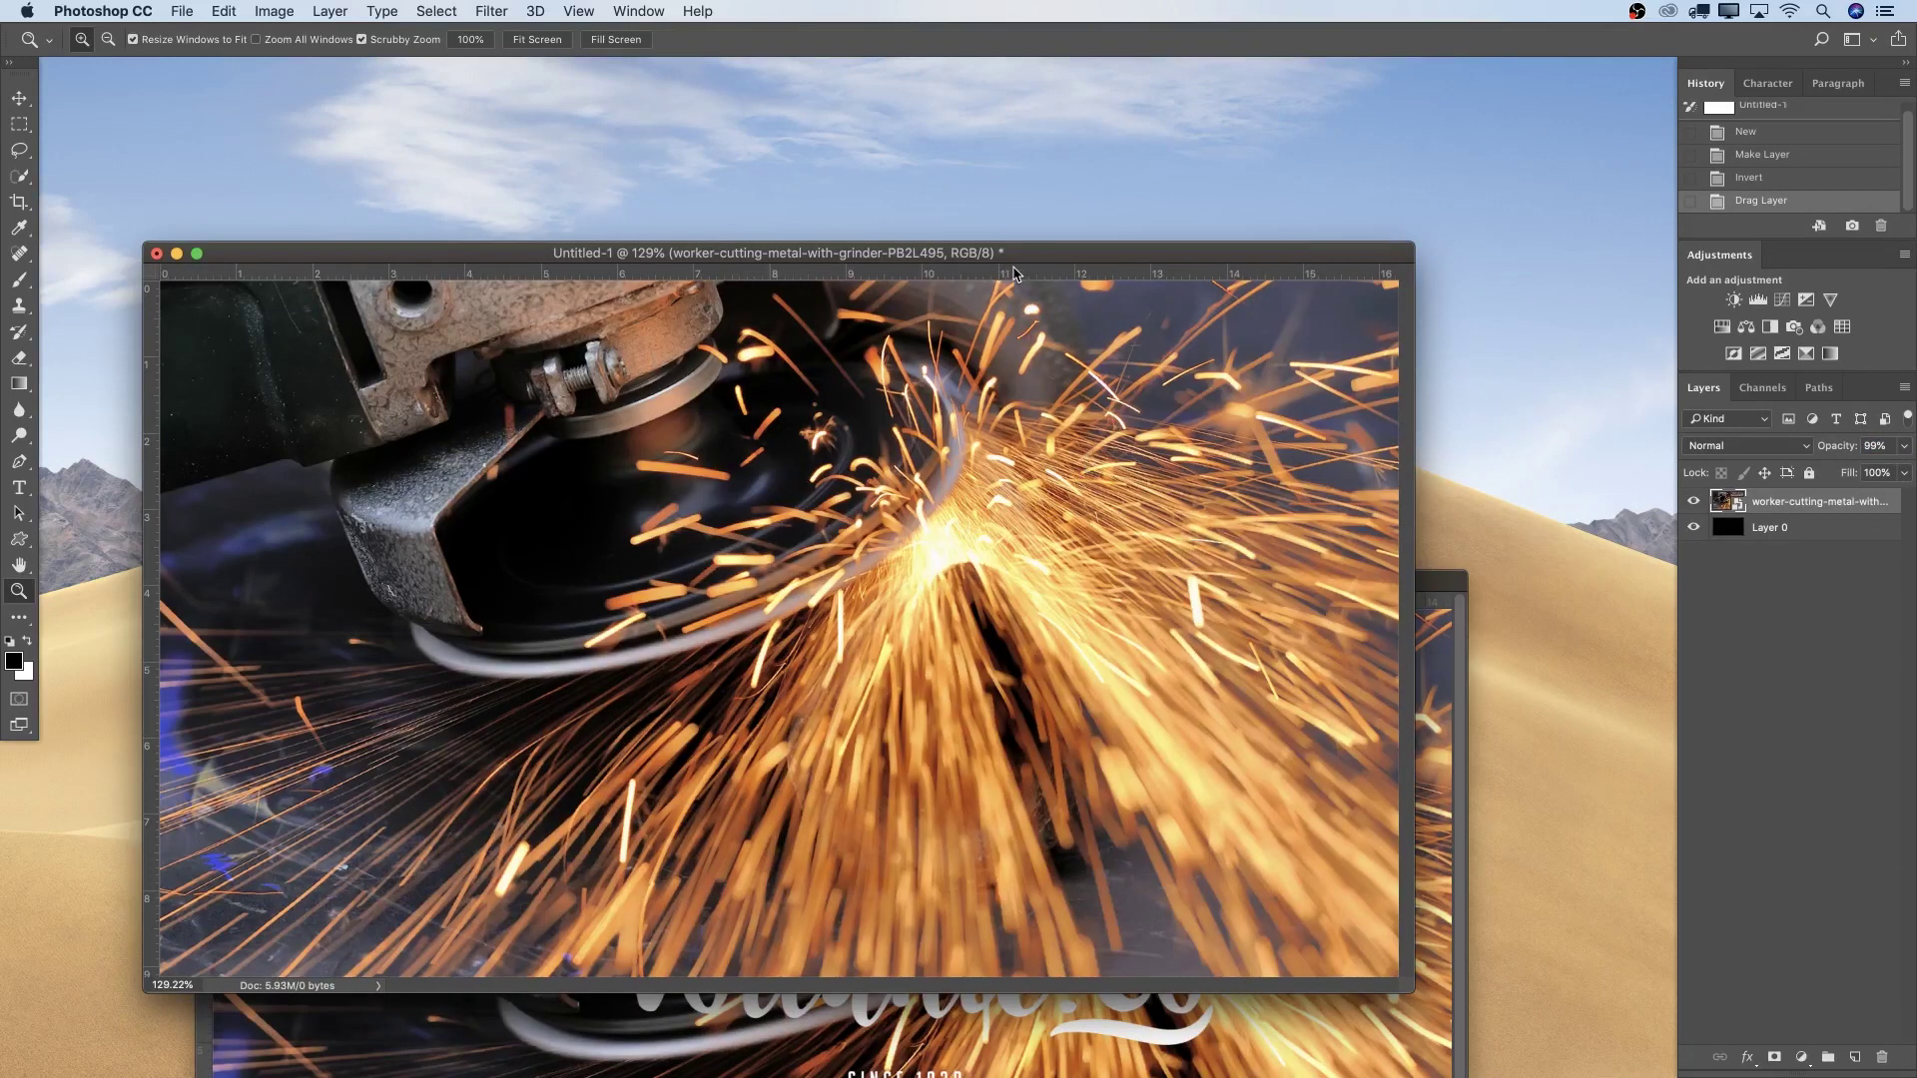
pyautogui.press('f')
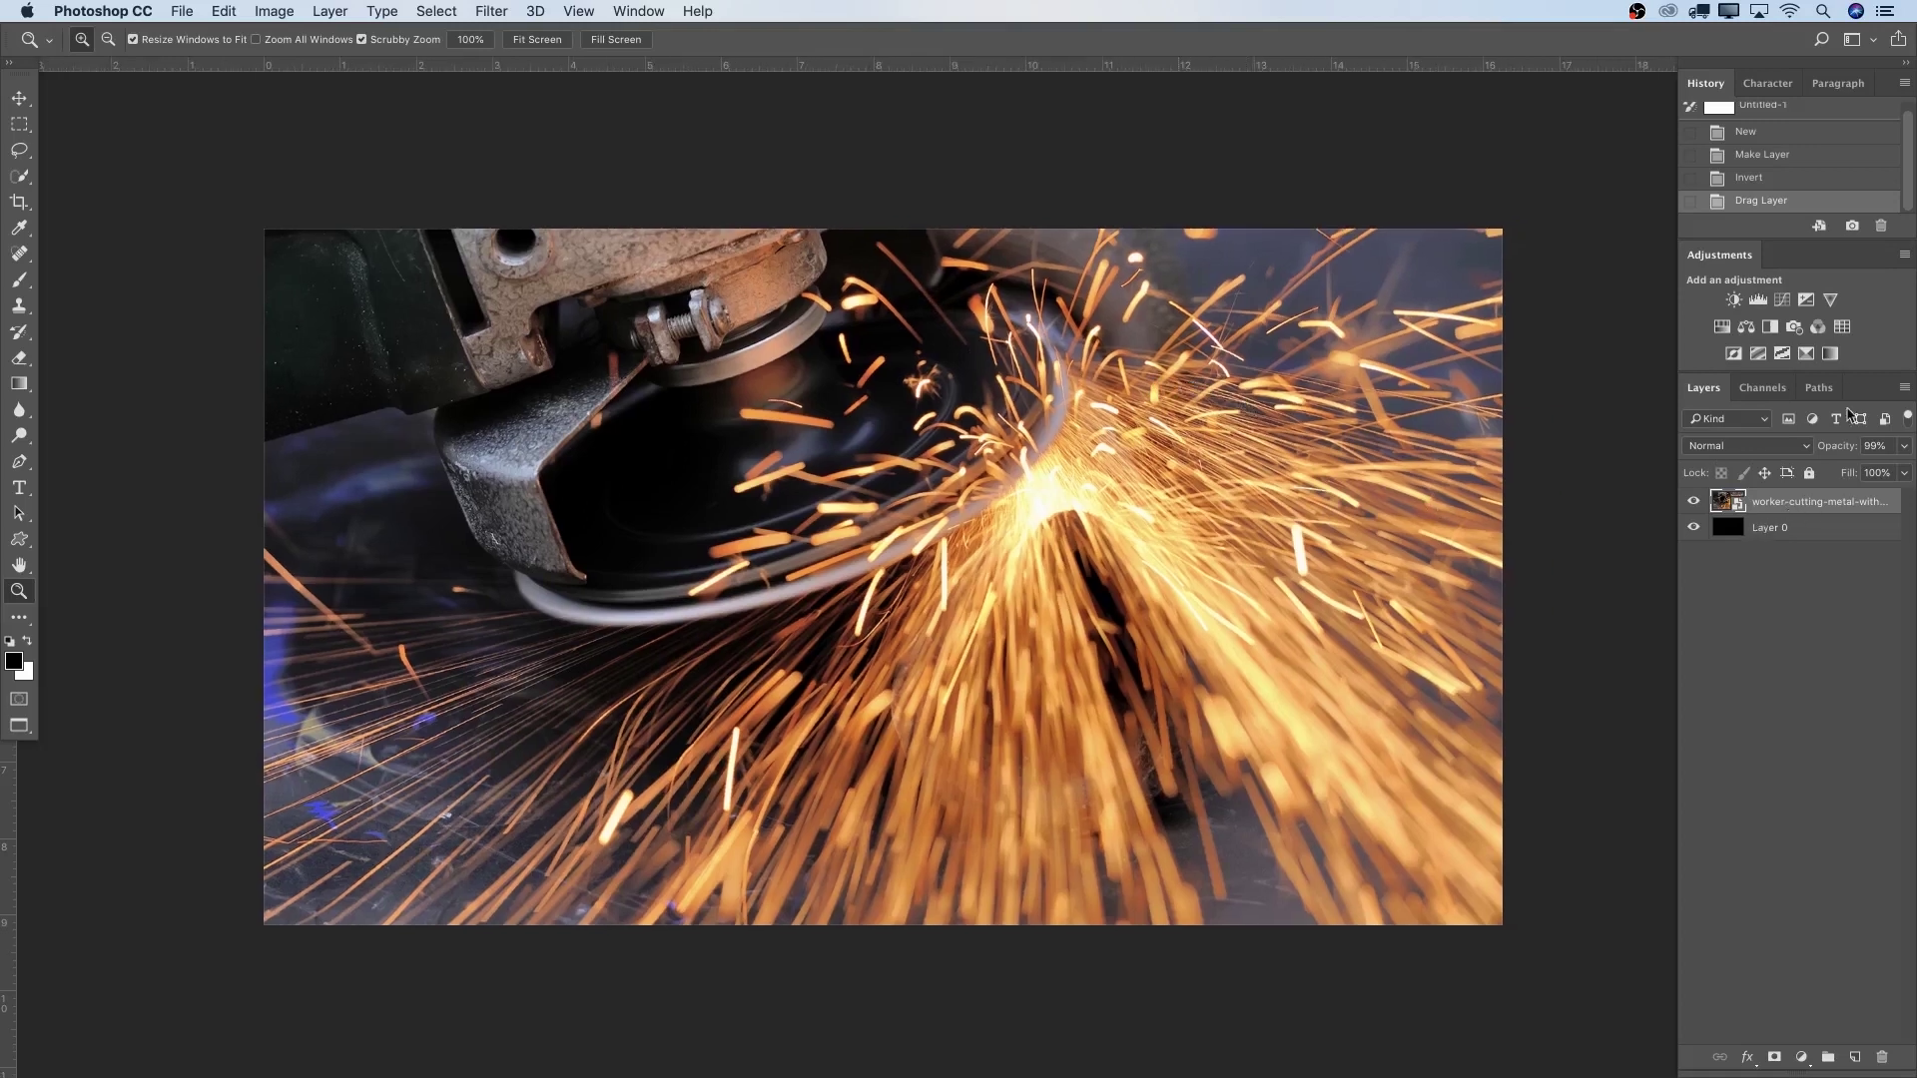
pyautogui.click(1880, 445)
pyautogui.write('100')
pyautogui.press('Return')
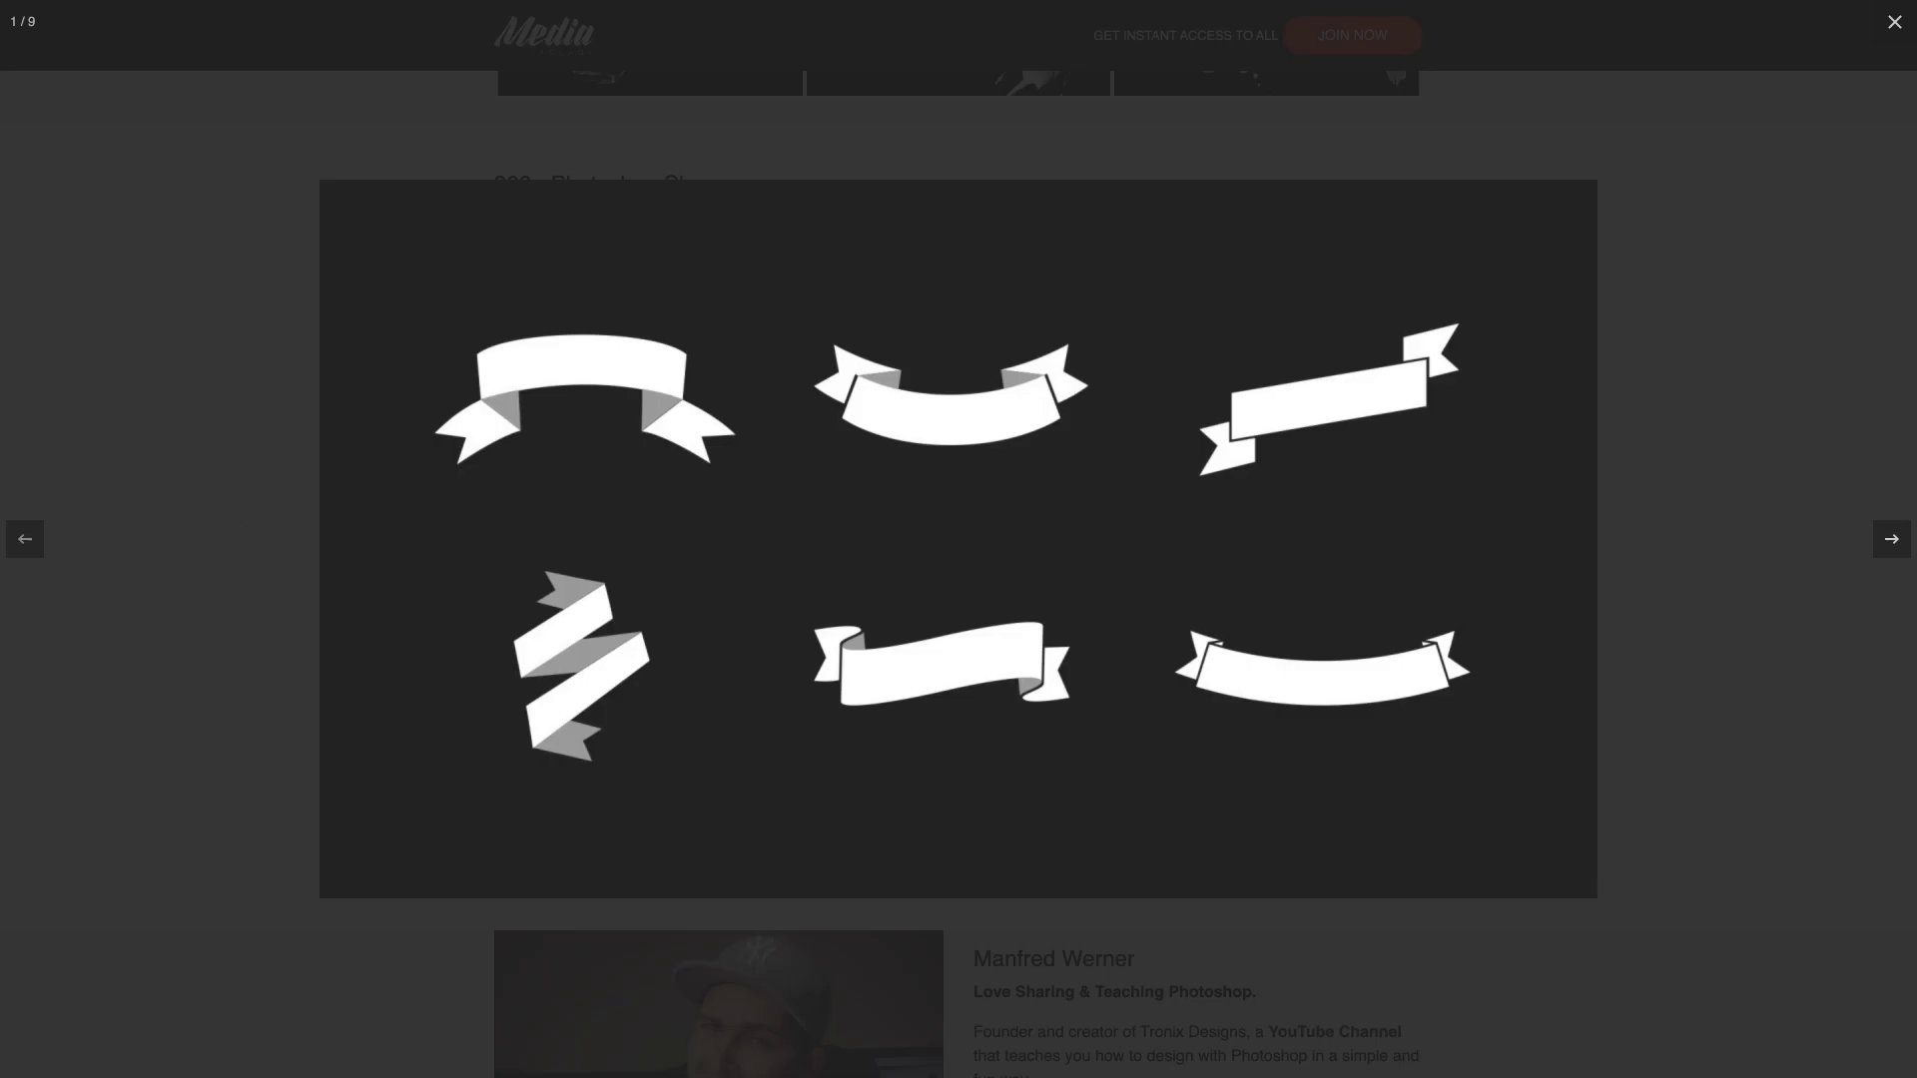
# Look through the website's preview galleries of ribbons, badges, mountains, frames, illustrations and paint splatters.
pyautogui.click(1895, 541)
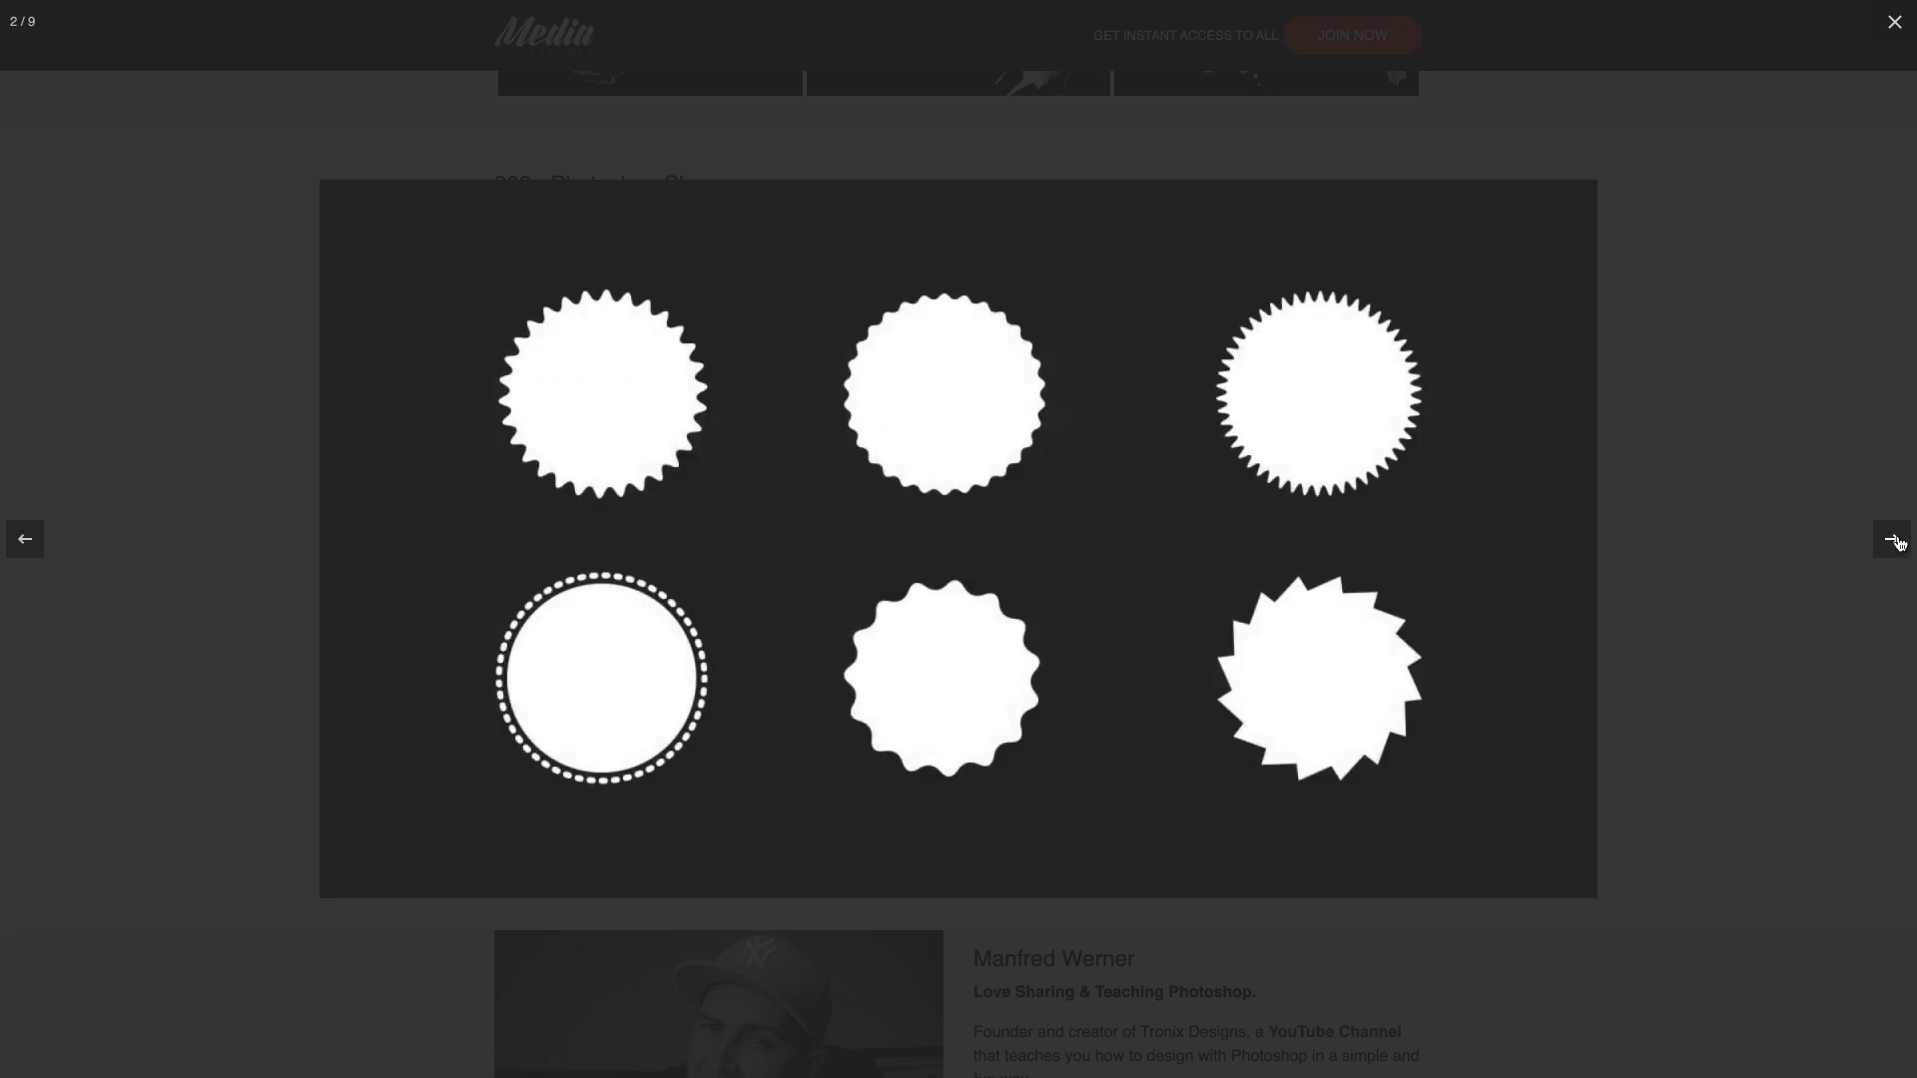
pyautogui.click(1895, 541)
pyautogui.click(1895, 541)
pyautogui.click(1896, 544)
pyautogui.click(1896, 550)
pyautogui.click(1896, 549)
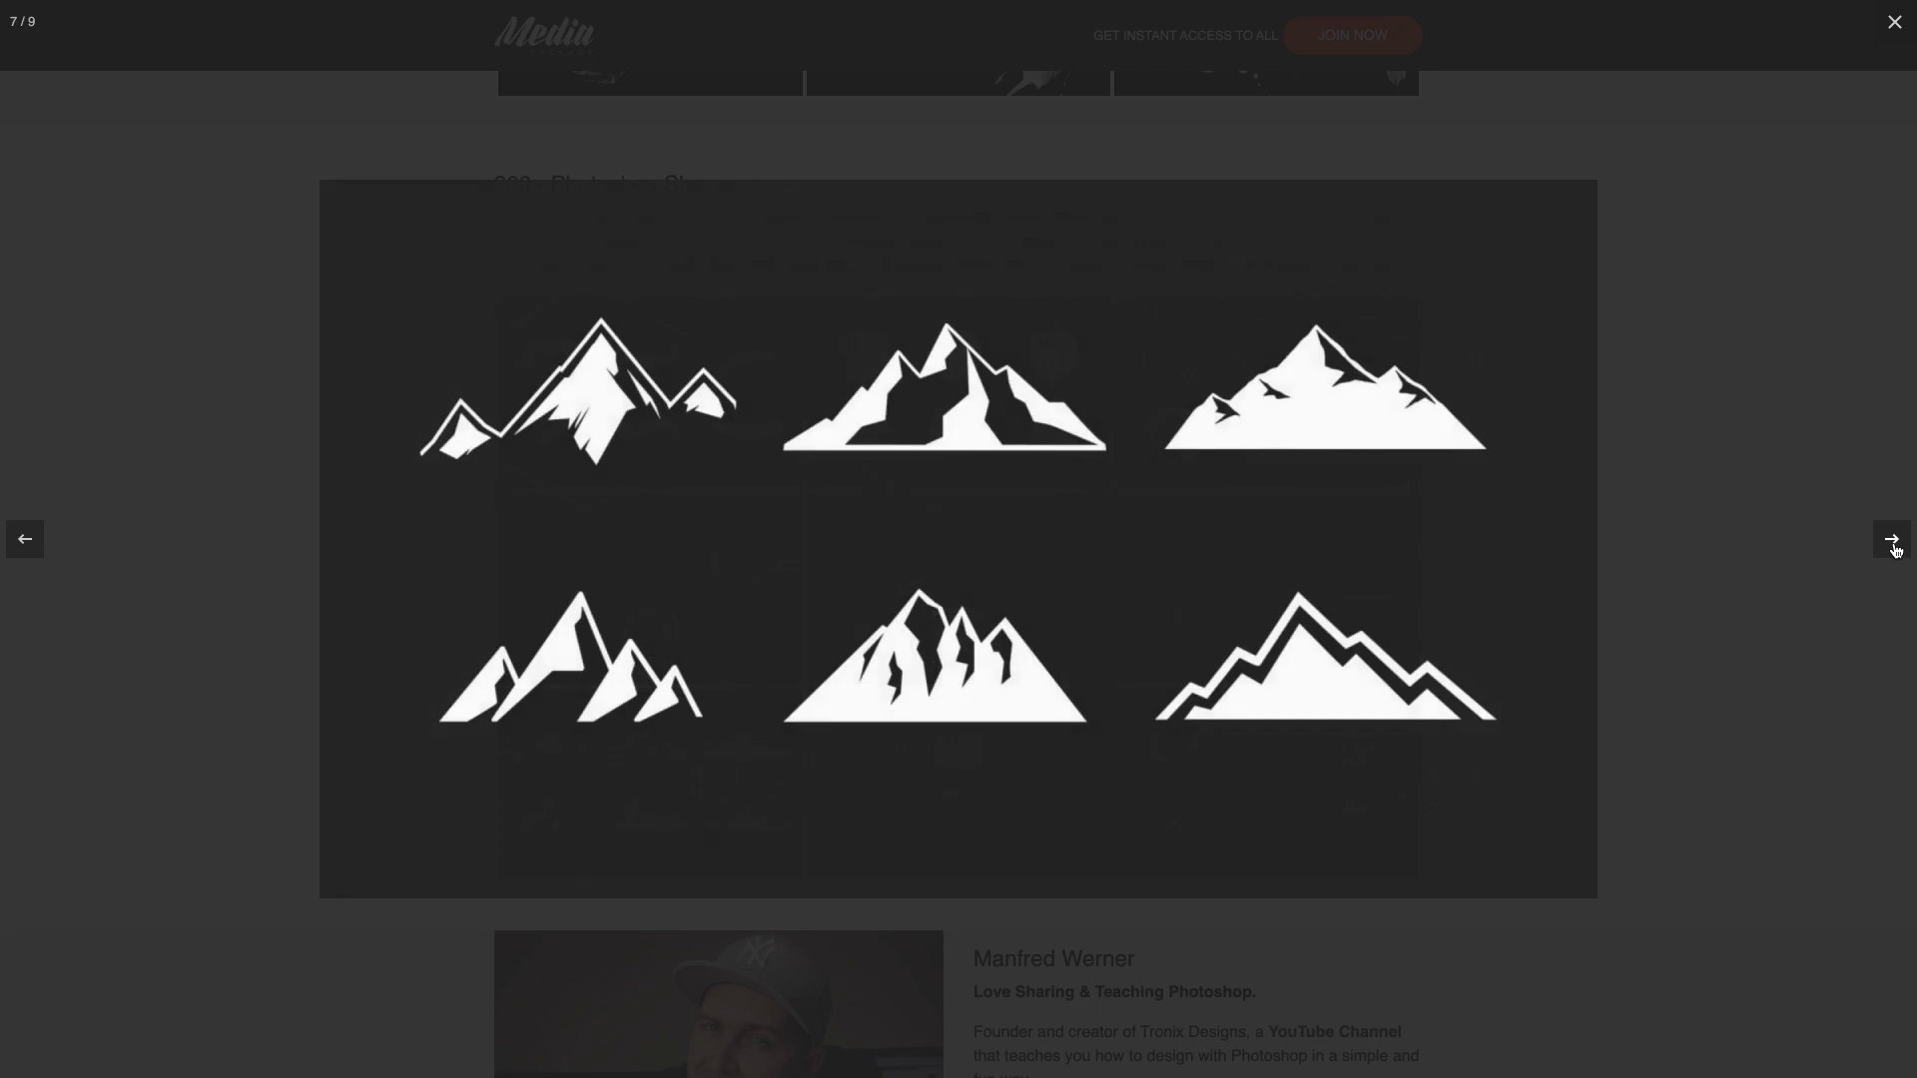
pyautogui.click(1896, 550)
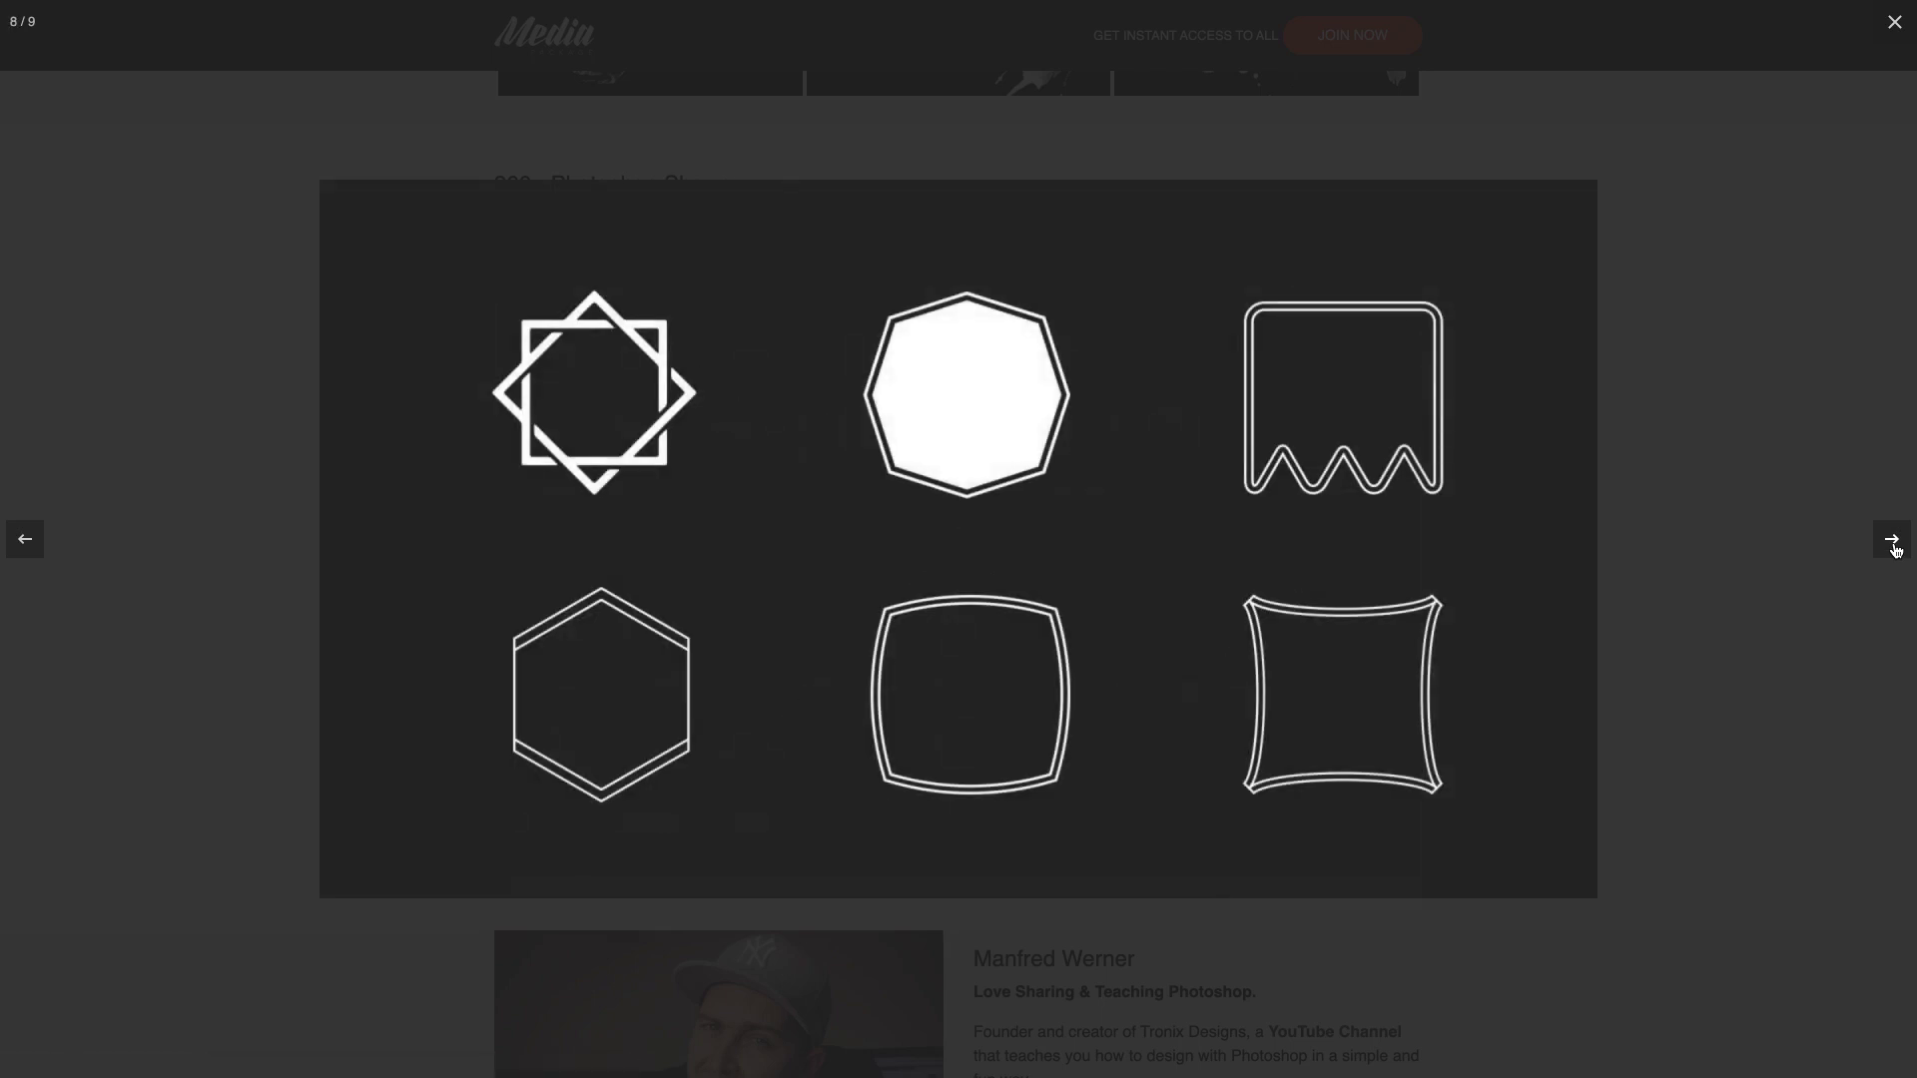
pyautogui.click(1896, 549)
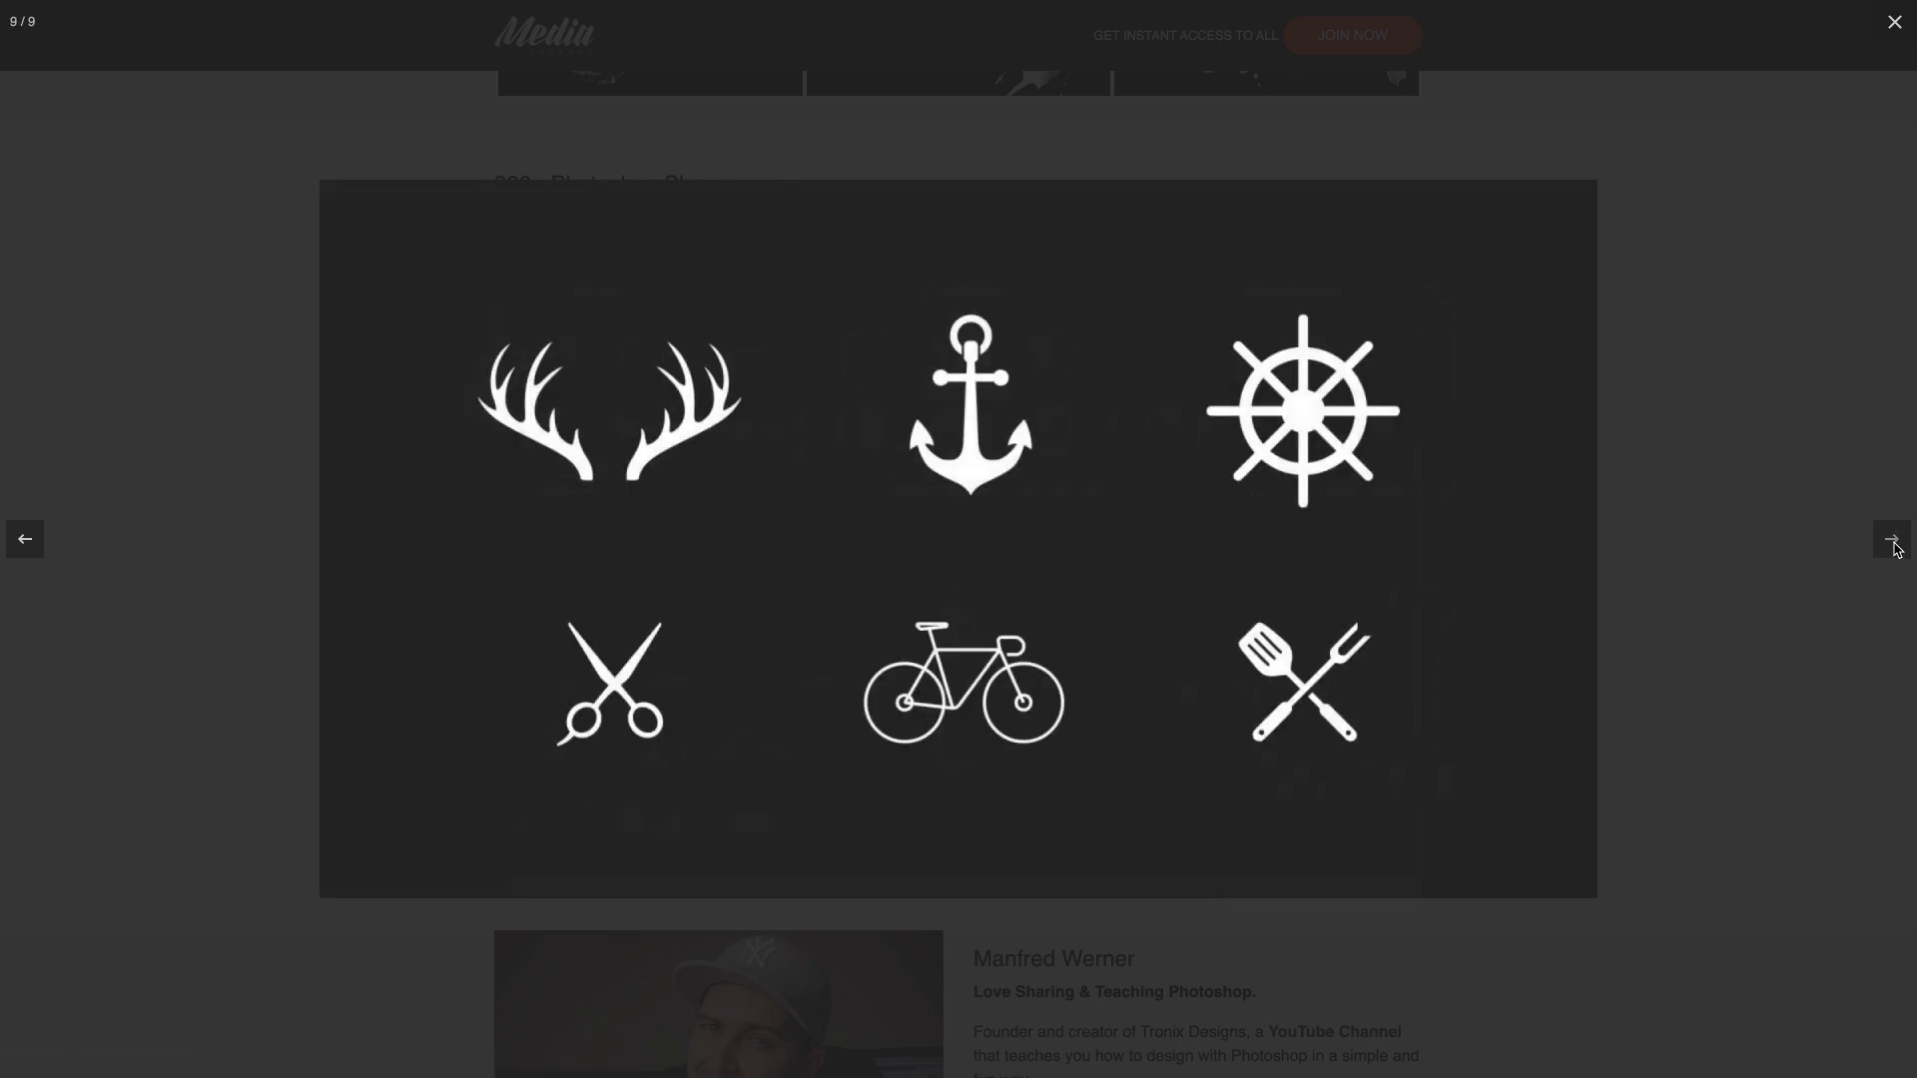
pyautogui.click(1896, 550)
pyautogui.click(1900, 551)
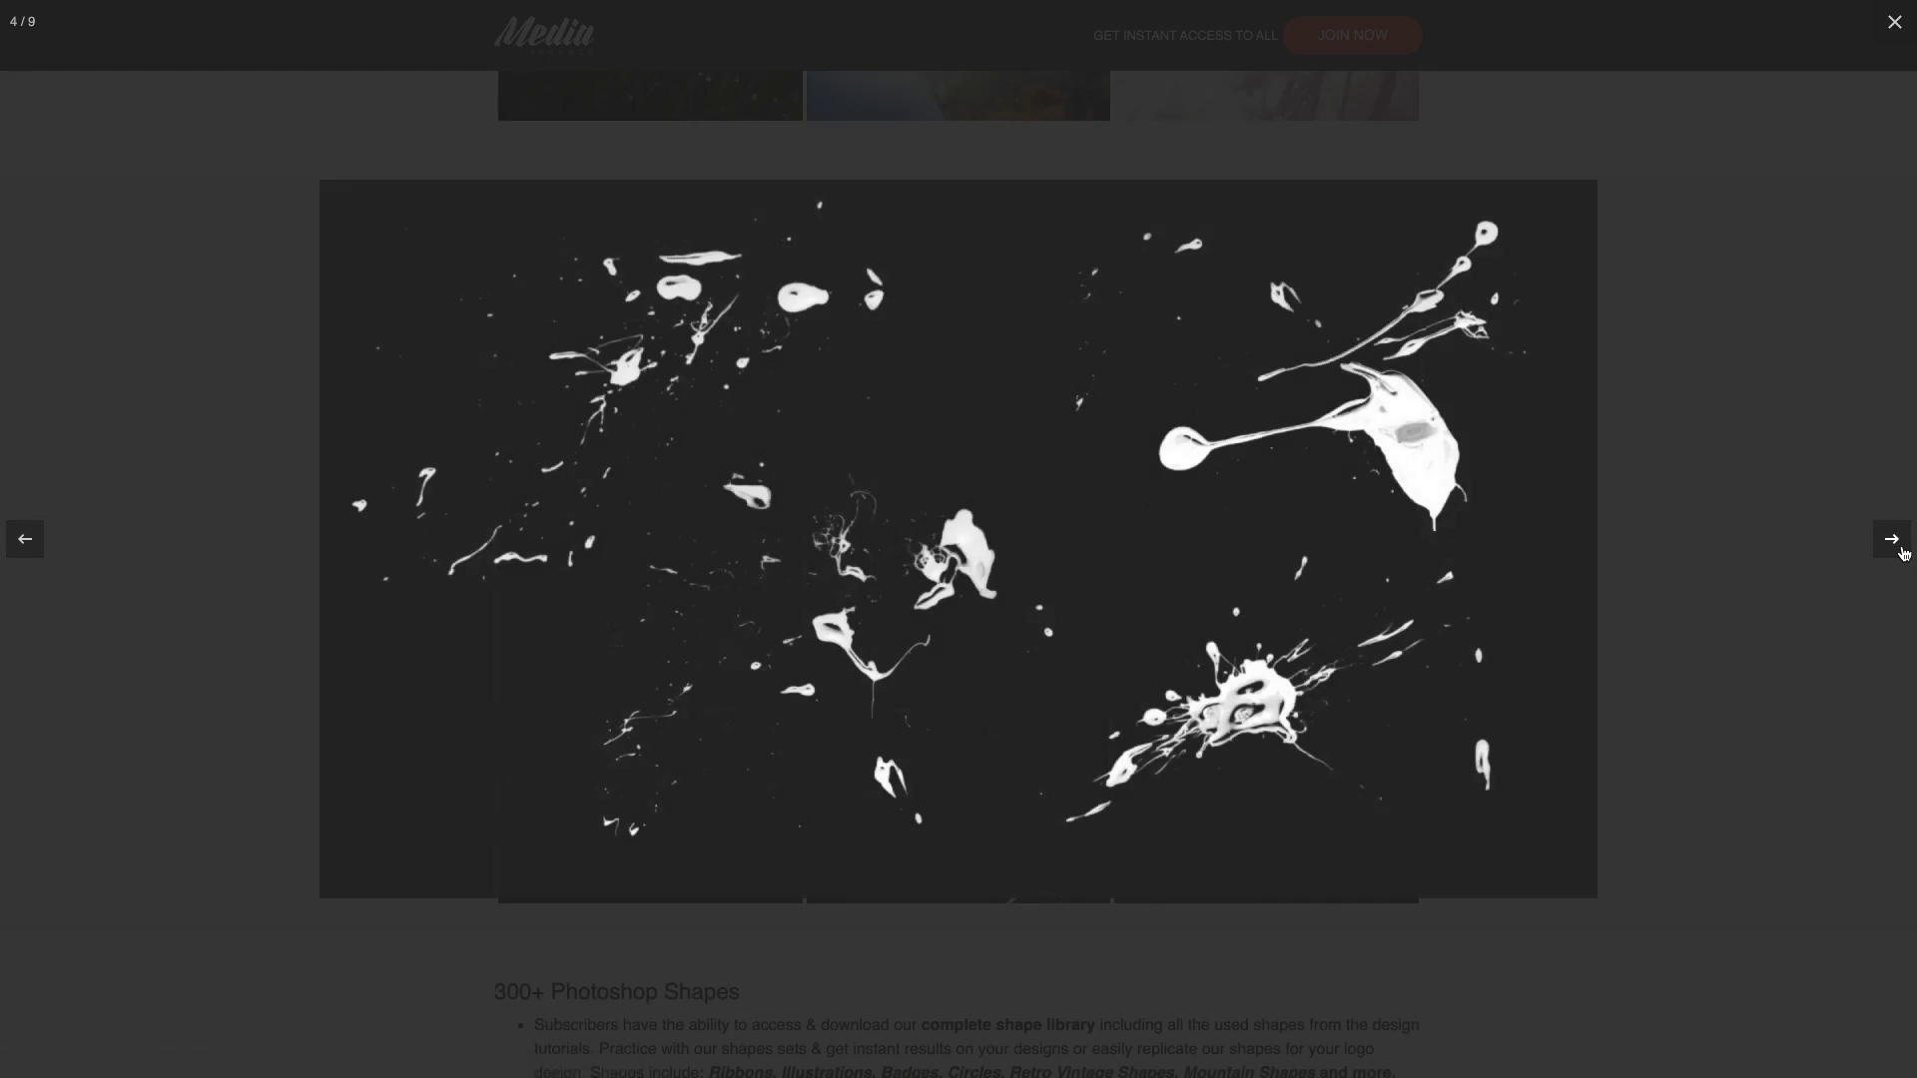
pyautogui.click(1902, 550)
pyautogui.click(1902, 550)
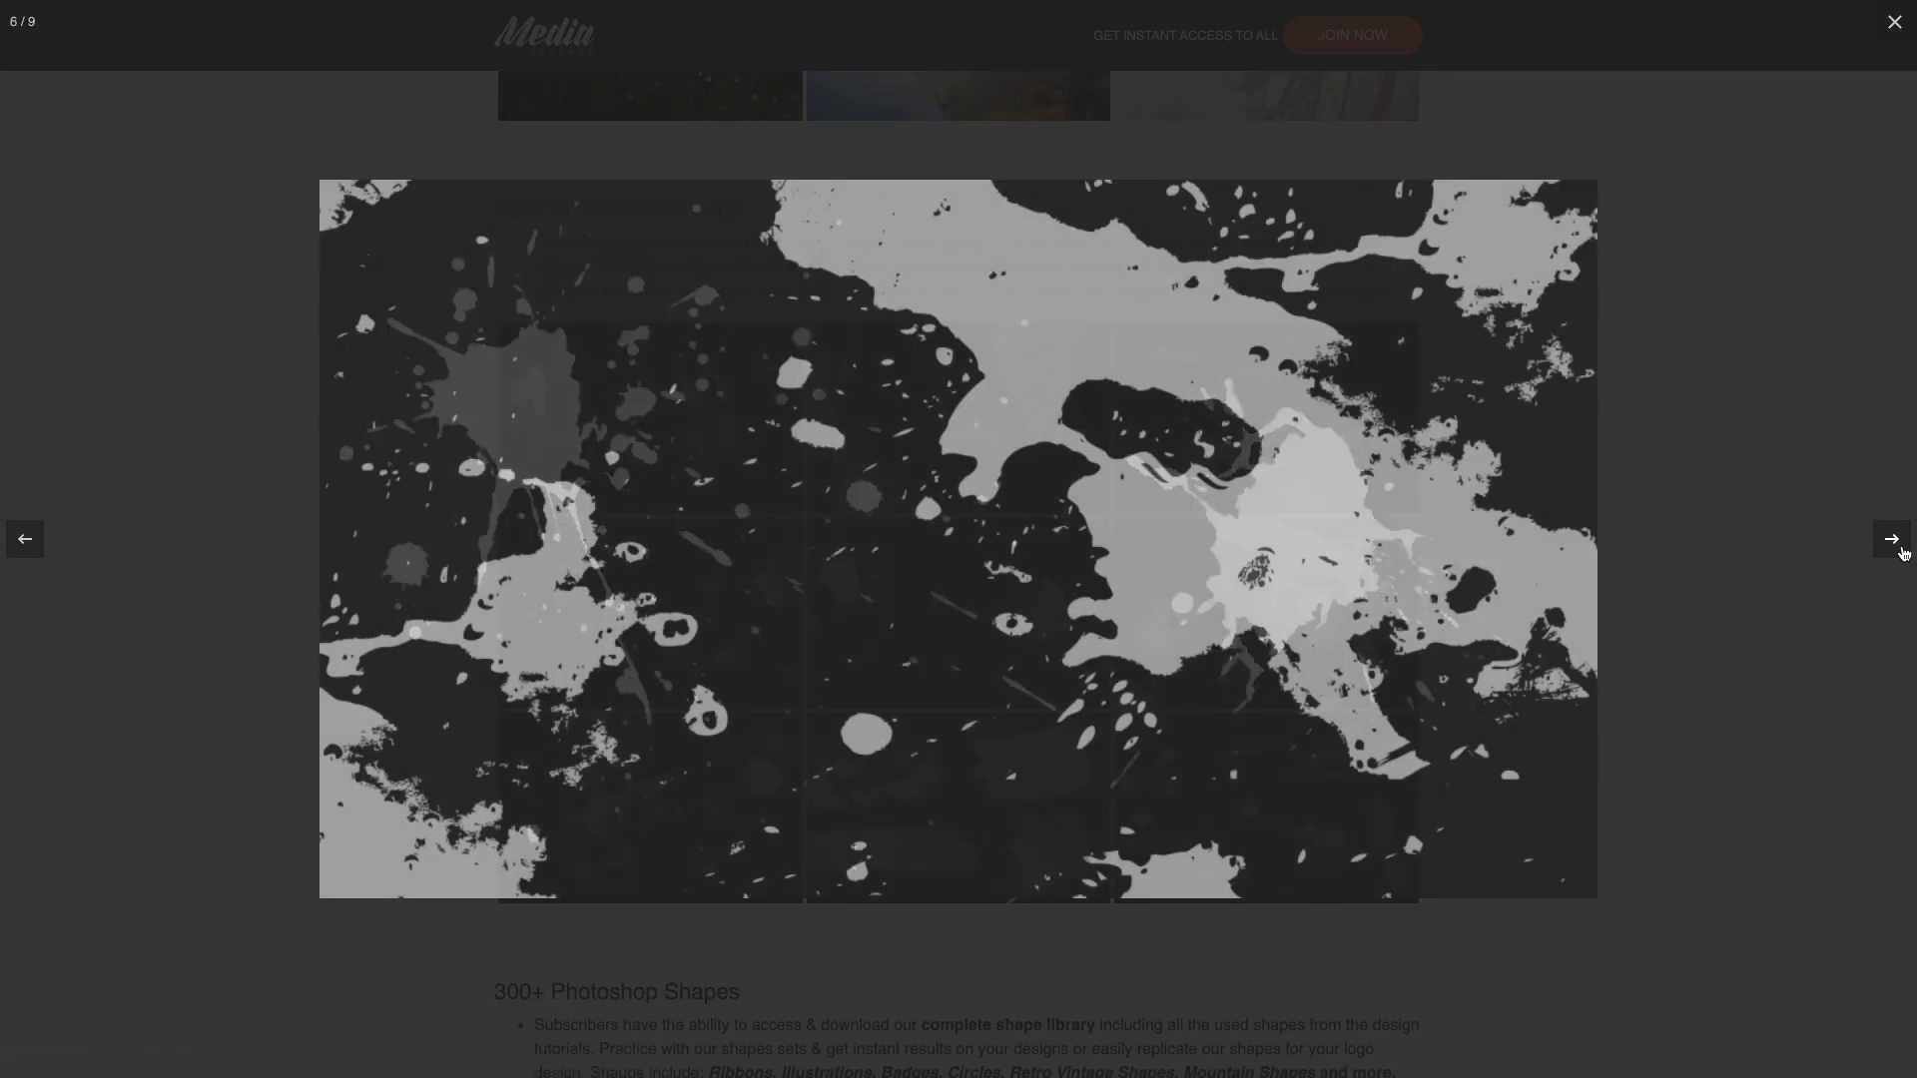
pyautogui.click(1902, 550)
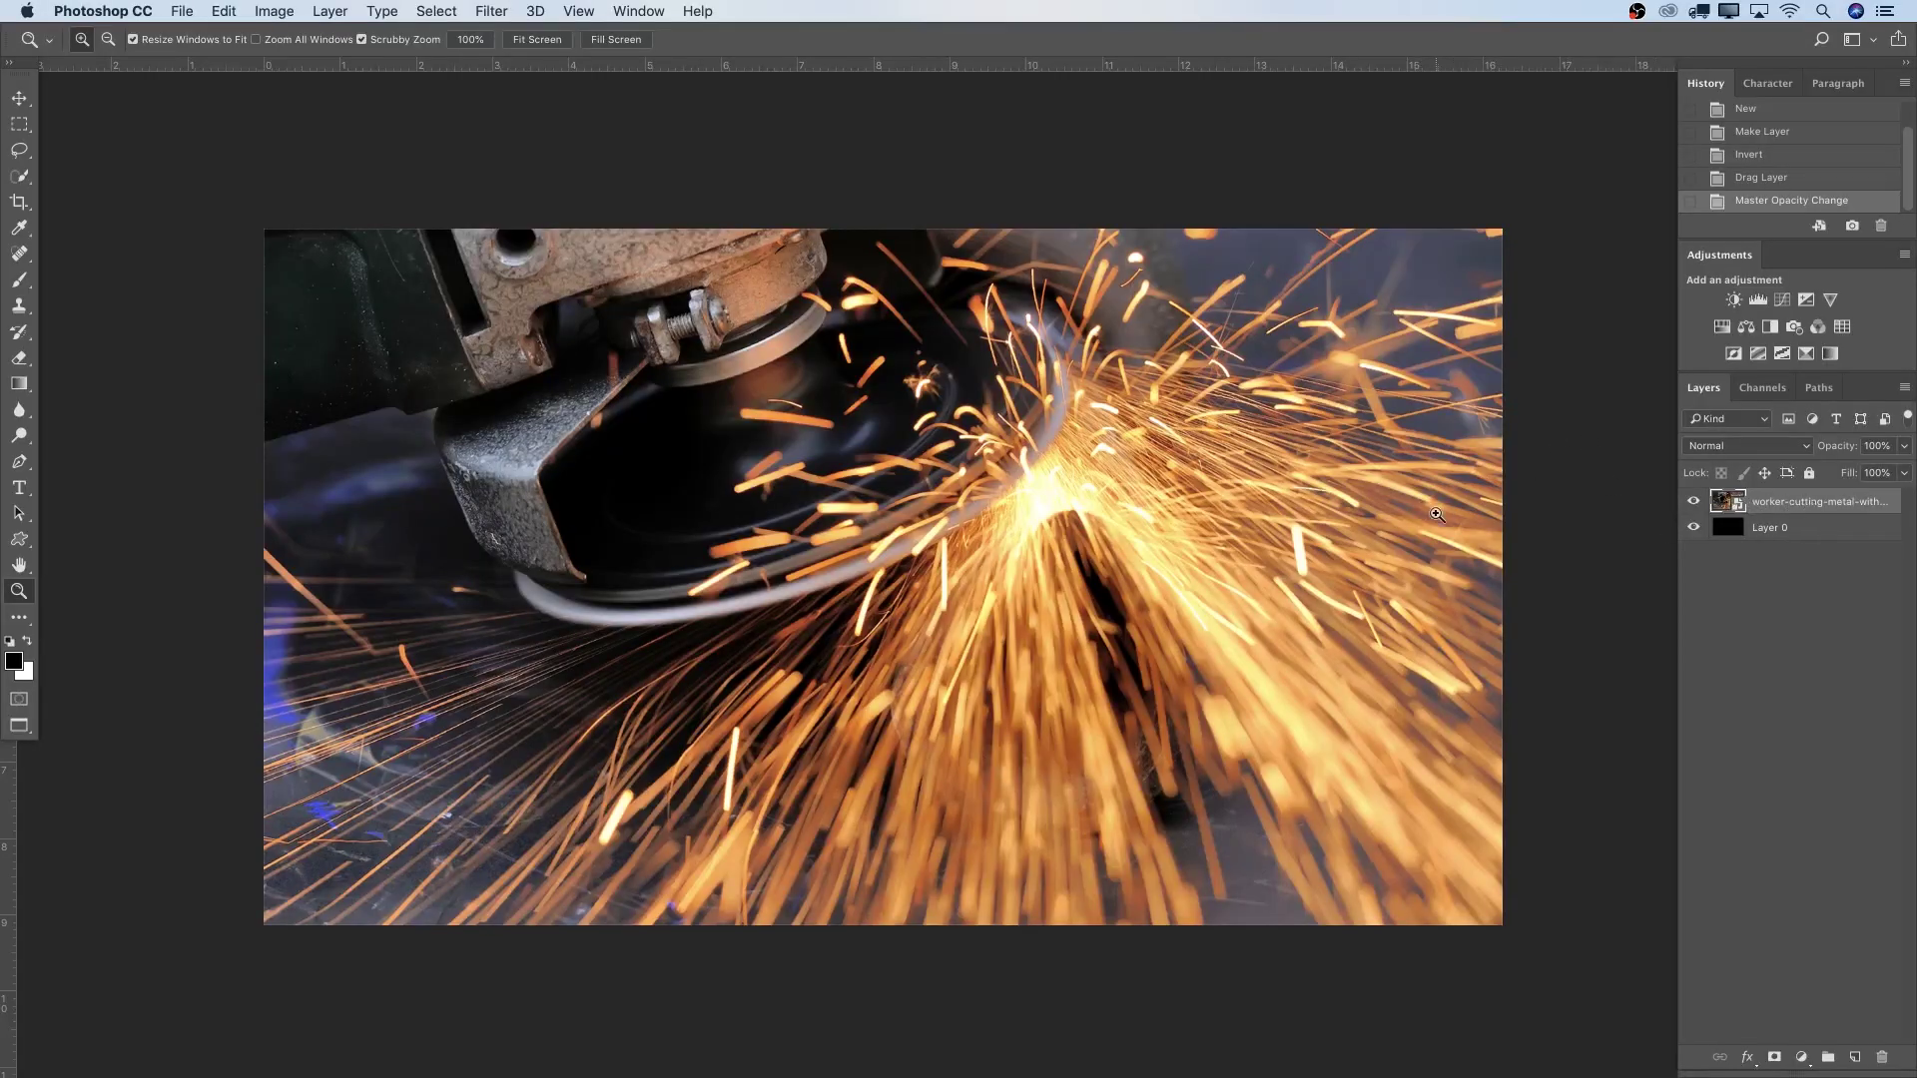
# Darken the grinder photo by setting its layer opacity to 36%.
pyautogui.click(1876, 445)
pyautogui.write('38')
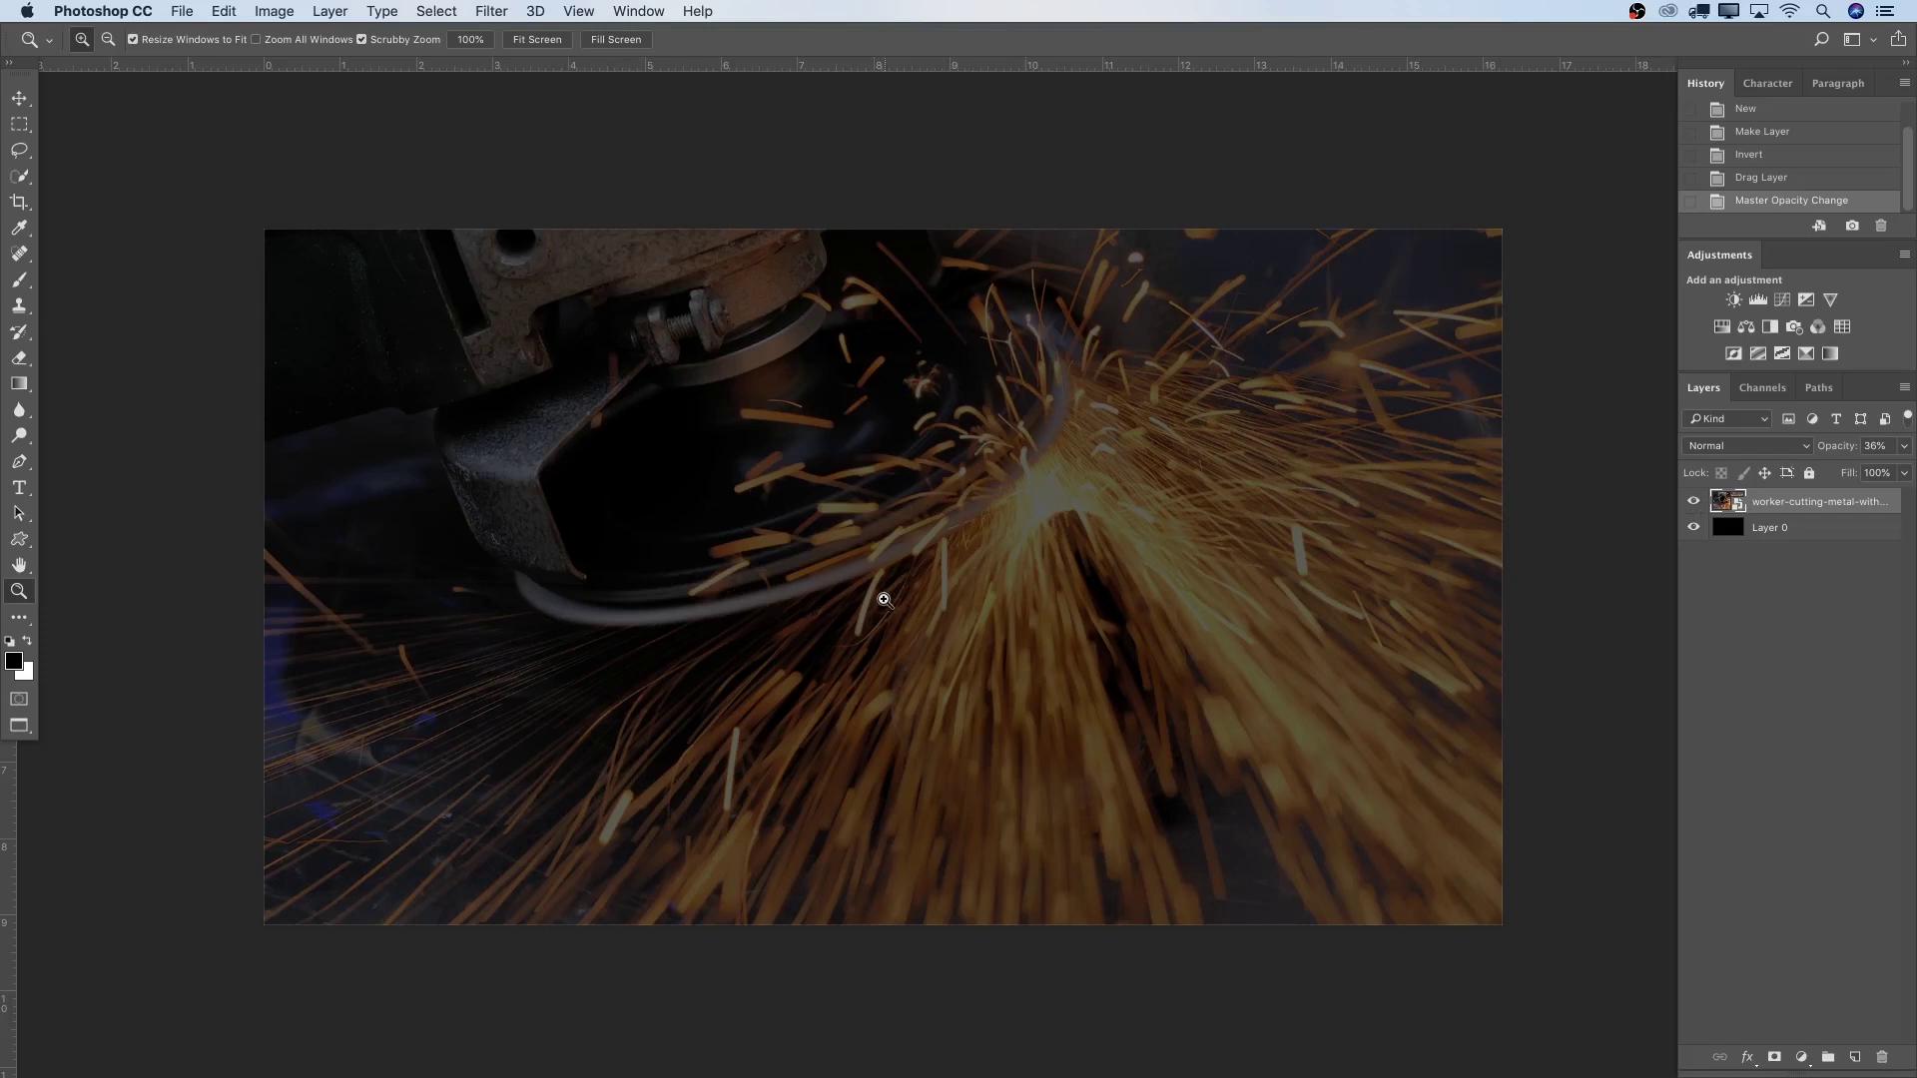
# Invert the black Layer 0 to white and back to black.
pyautogui.click(1735, 527)
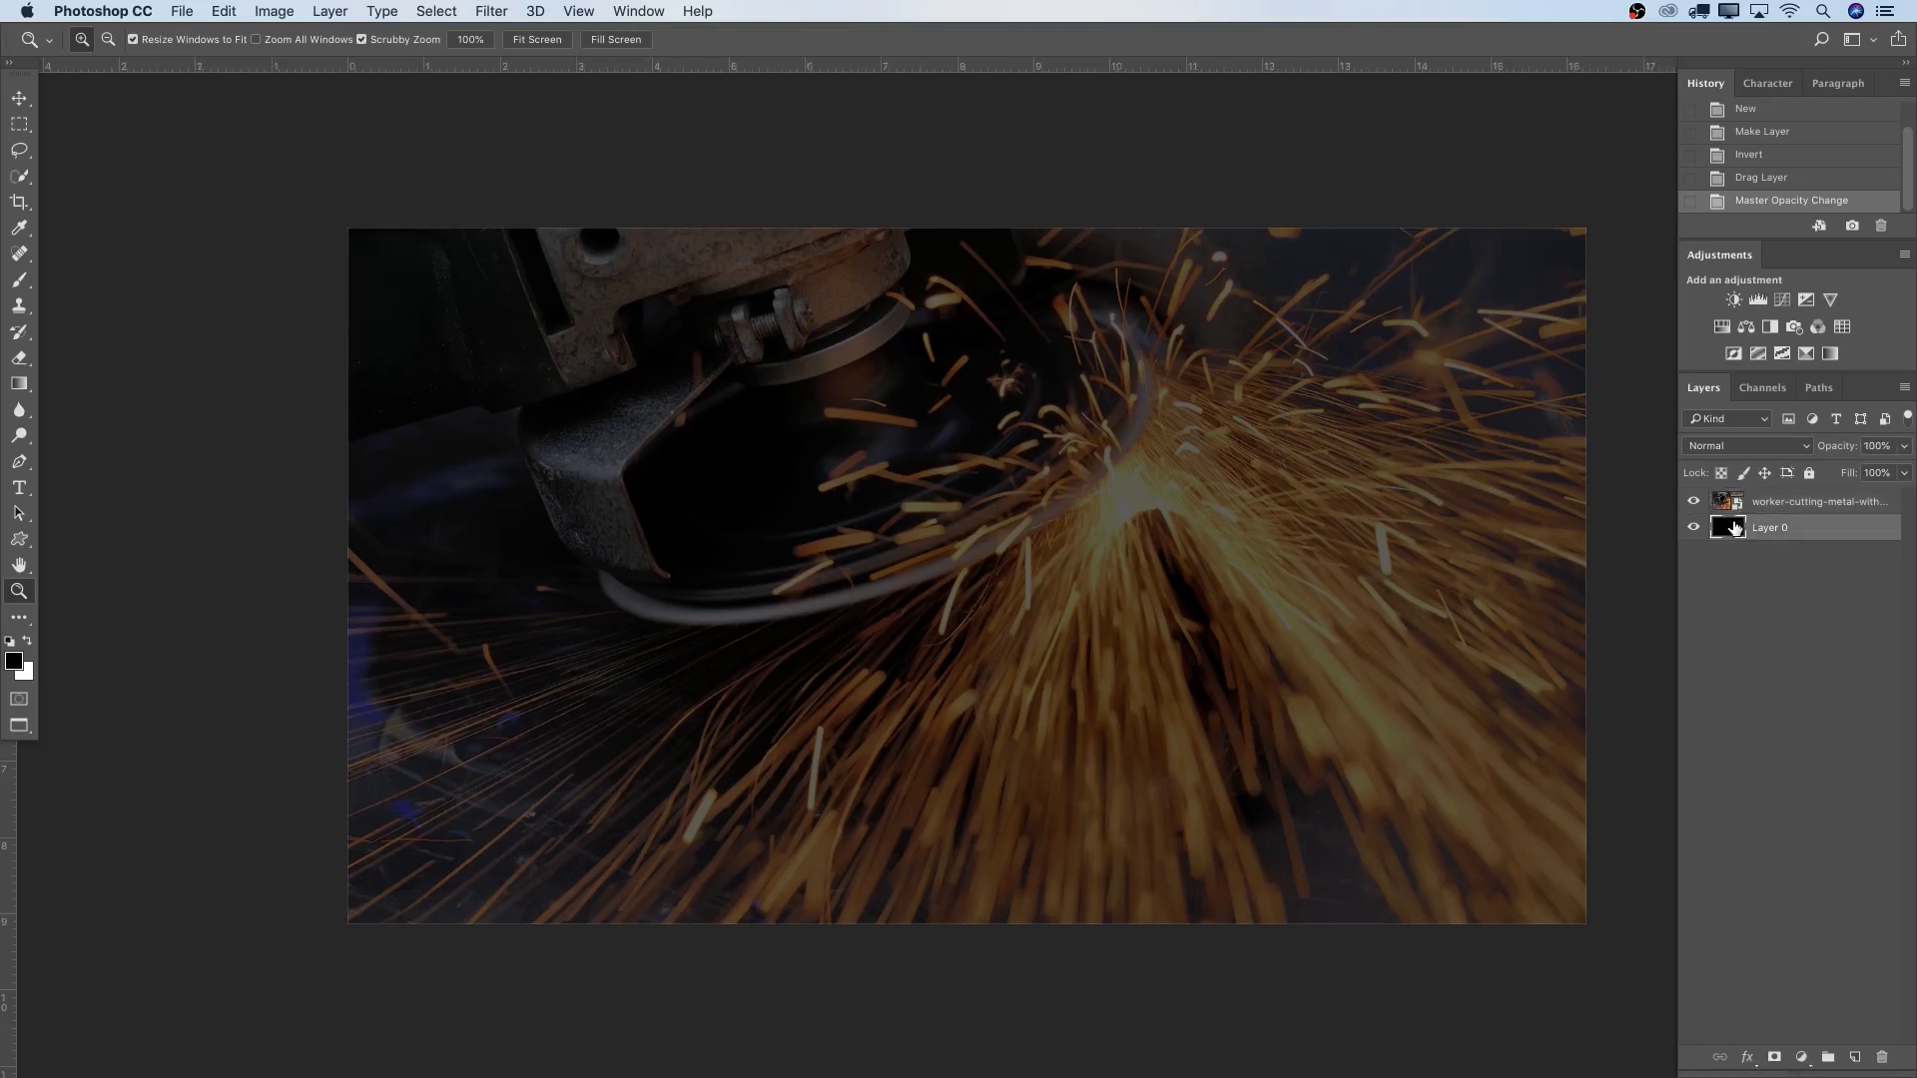
pyautogui.press('super+i')
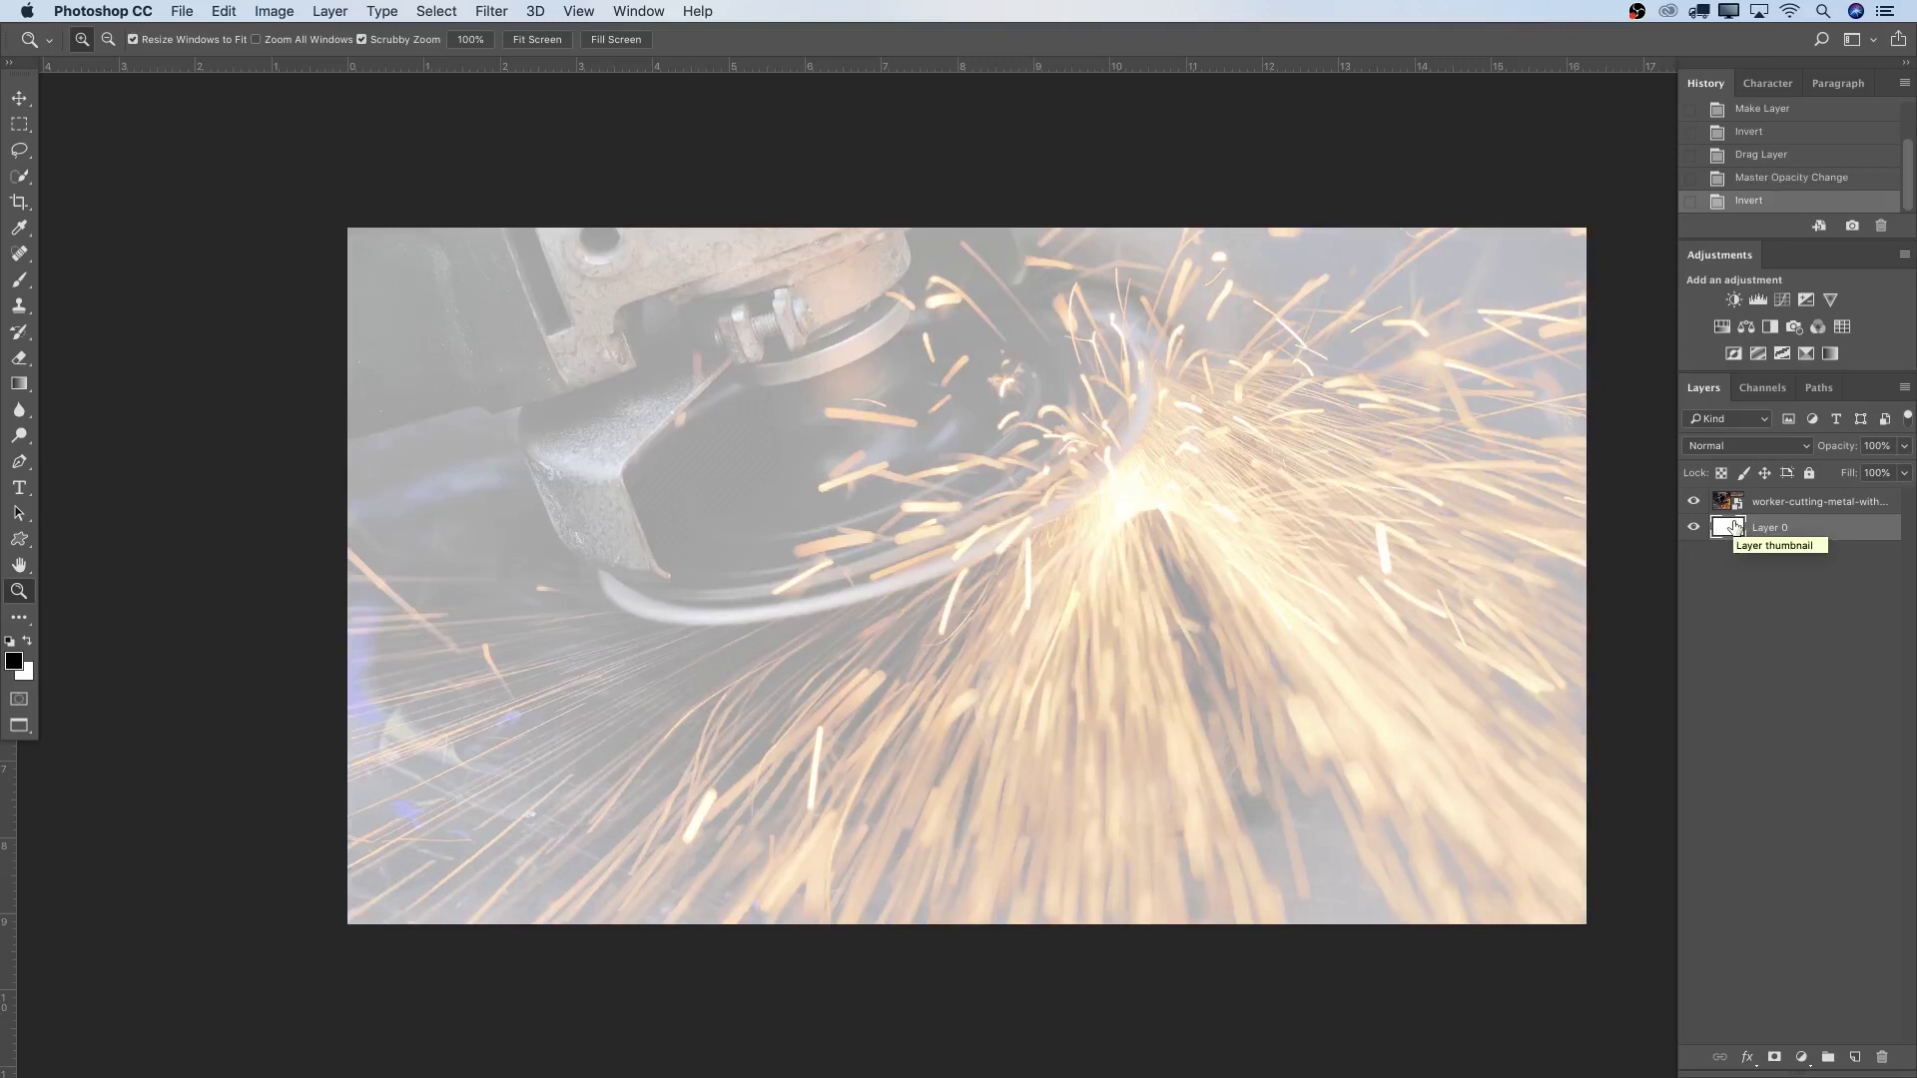
pyautogui.press('super+i')
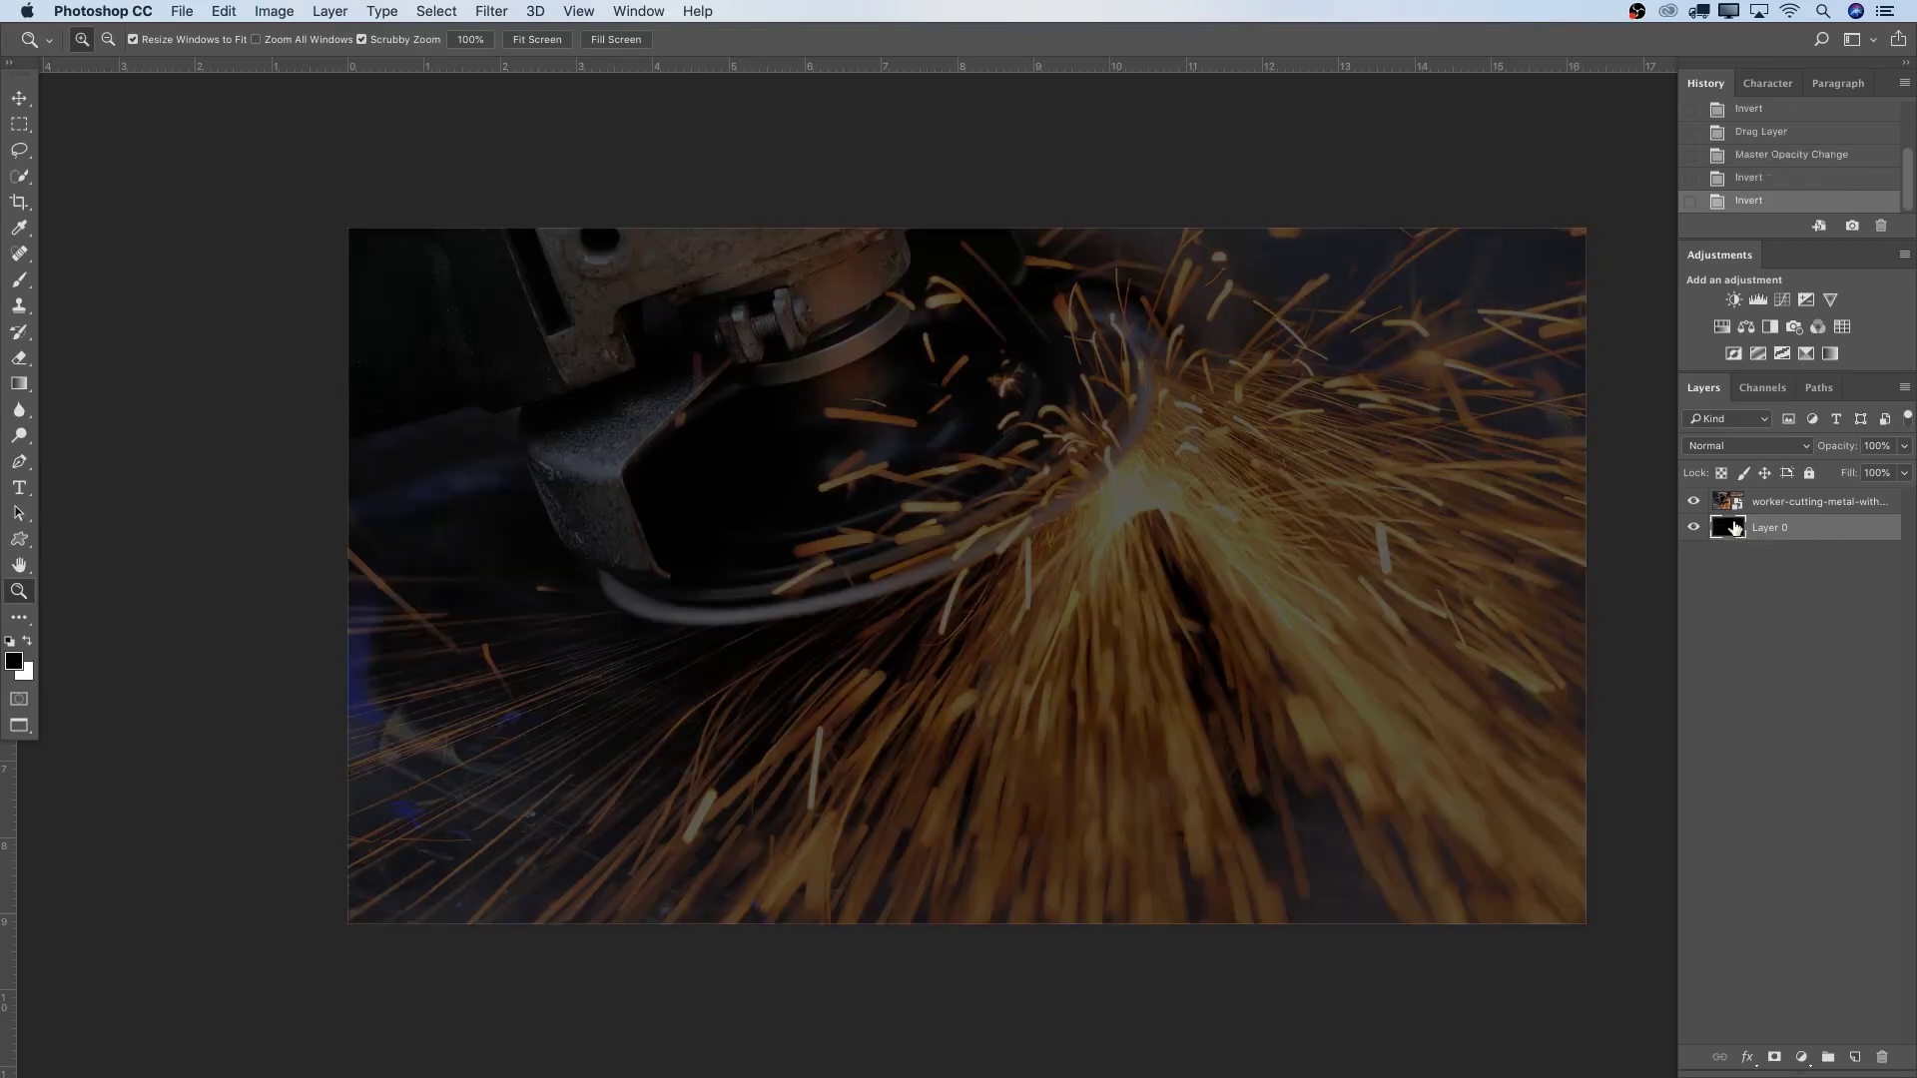
# Vary the photo layer's opacity and set it back to 36%.
pyautogui.click(1823, 502)
pyautogui.moveTo(1845, 447)
pyautogui.mouseDown()
pyautogui.moveTo(1812, 450)
pyautogui.moveTo(1865, 450)
pyautogui.mouseUp()
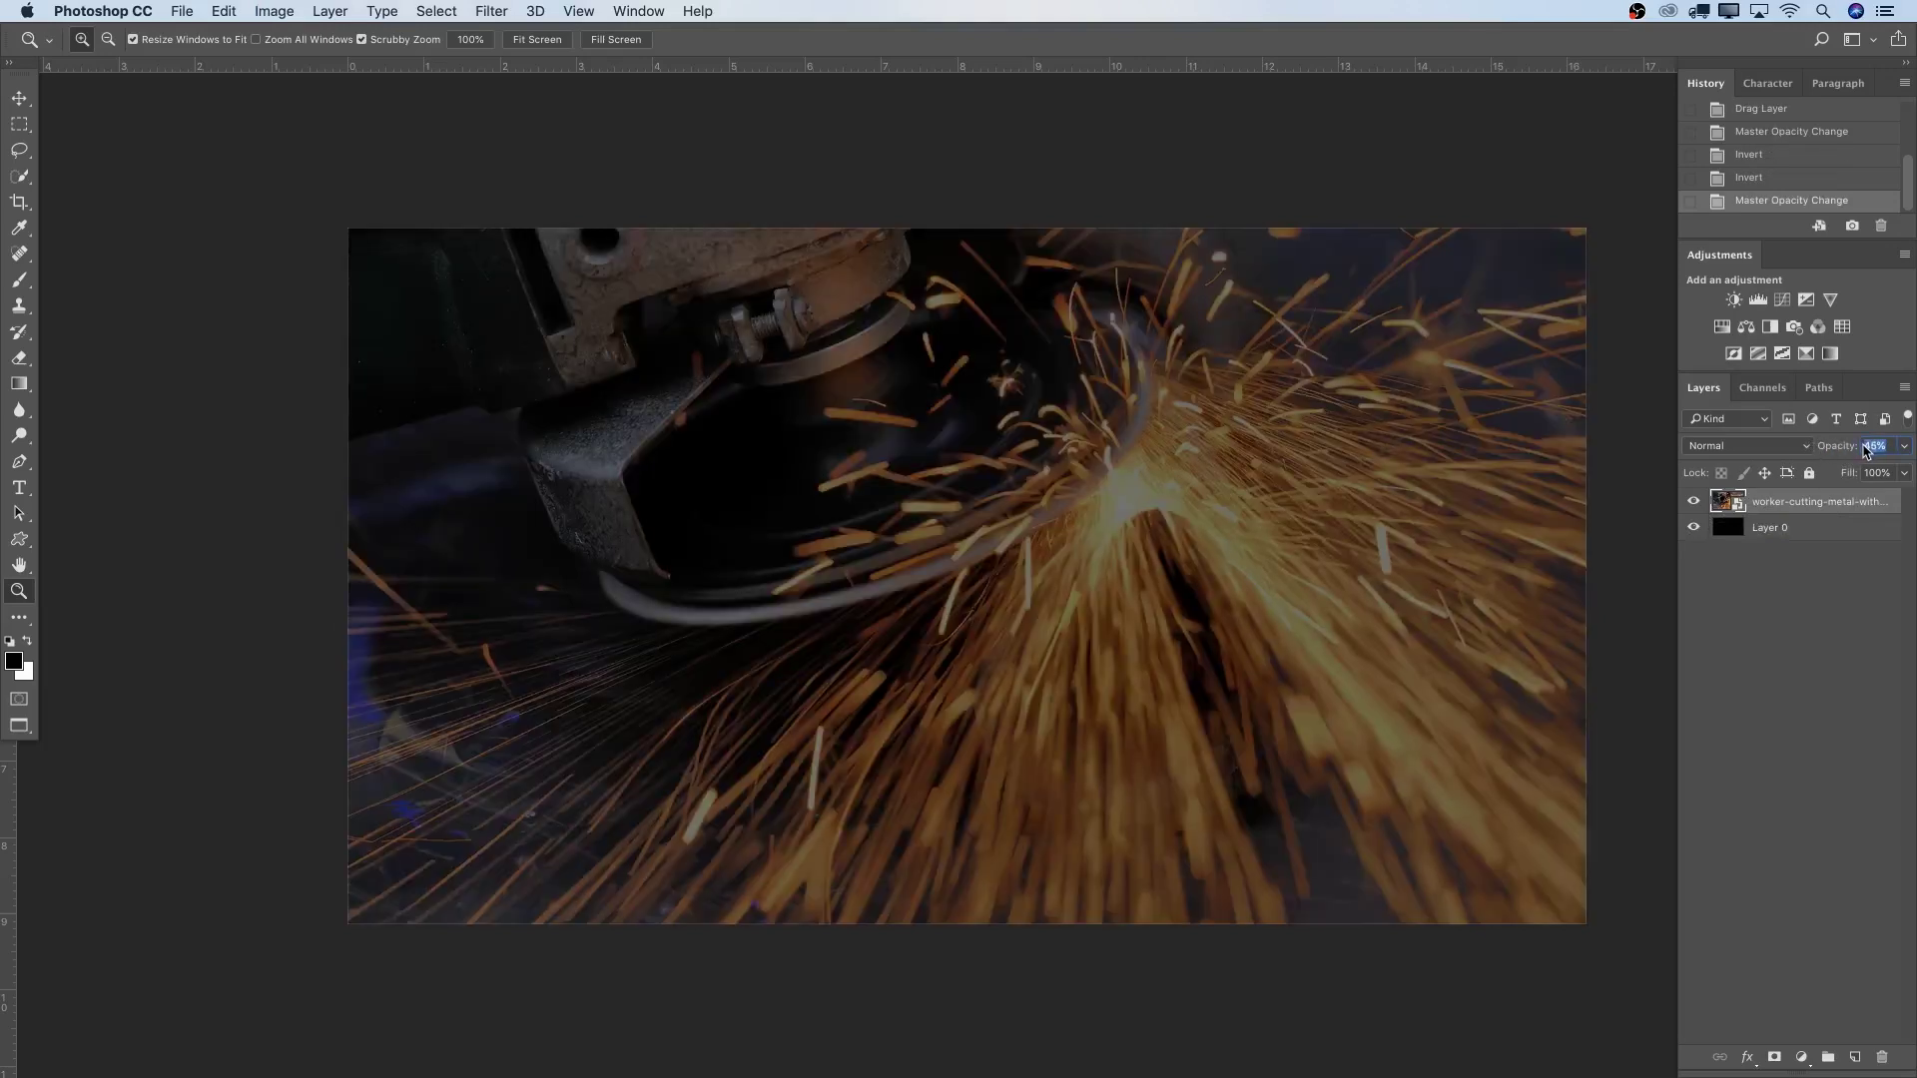
pyautogui.write('36')
# Add a horizontal guide at 50%, through the middle of the canvas.
pyautogui.hscroll(3, 1134, 428)
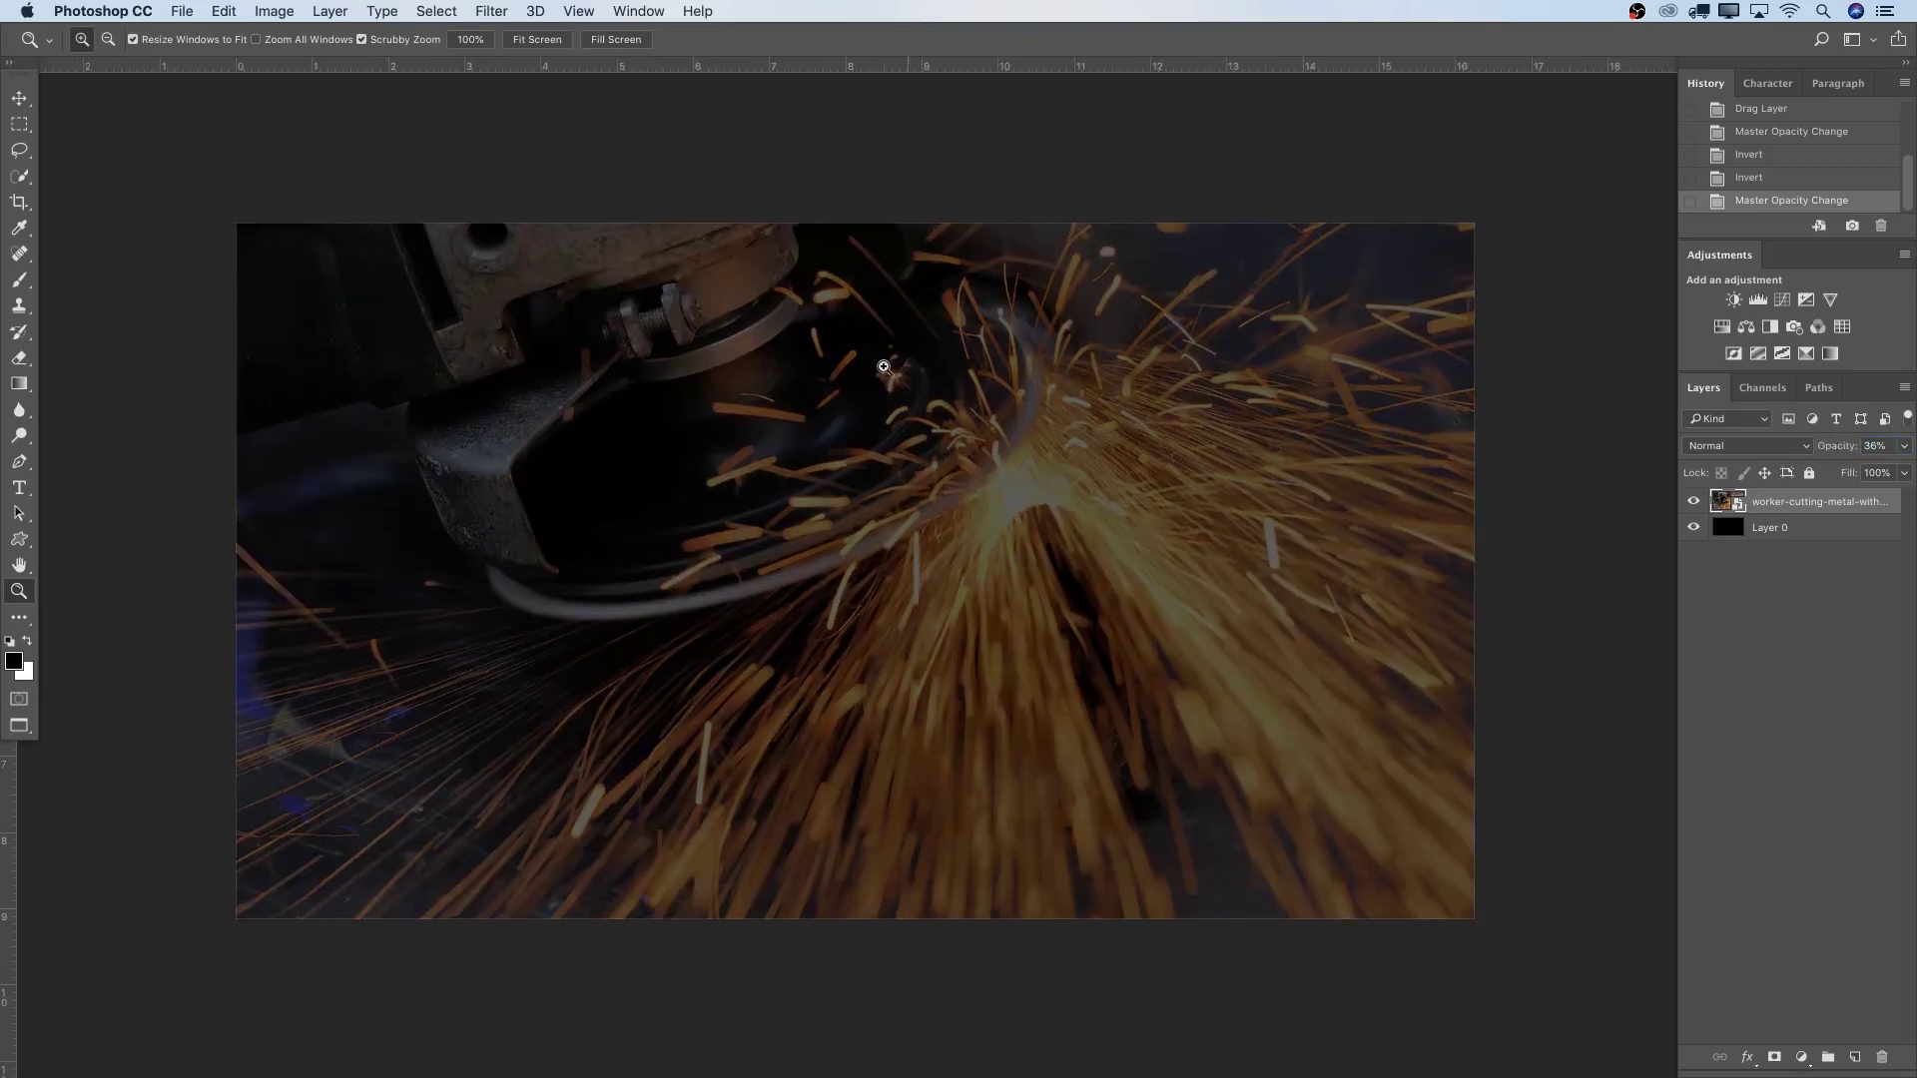
pyautogui.click(597, 10)
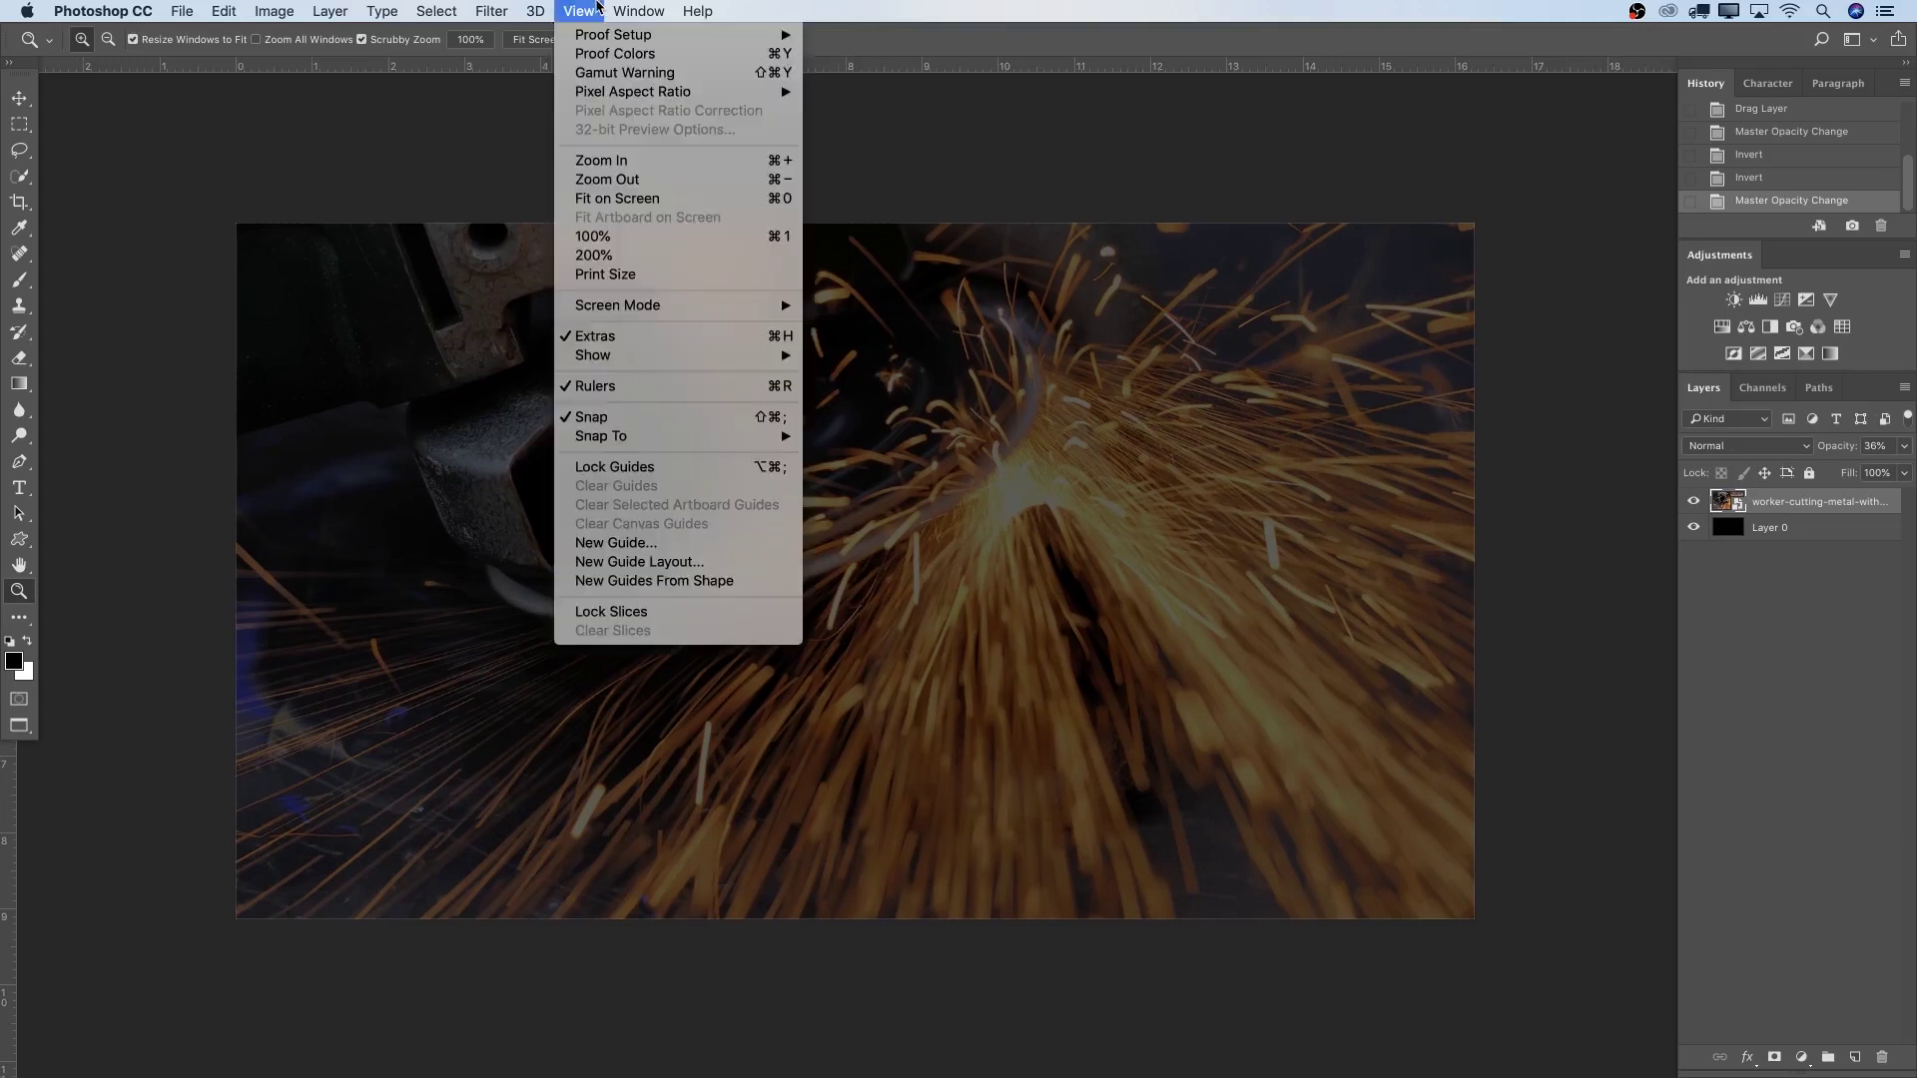
pyautogui.click(639, 542)
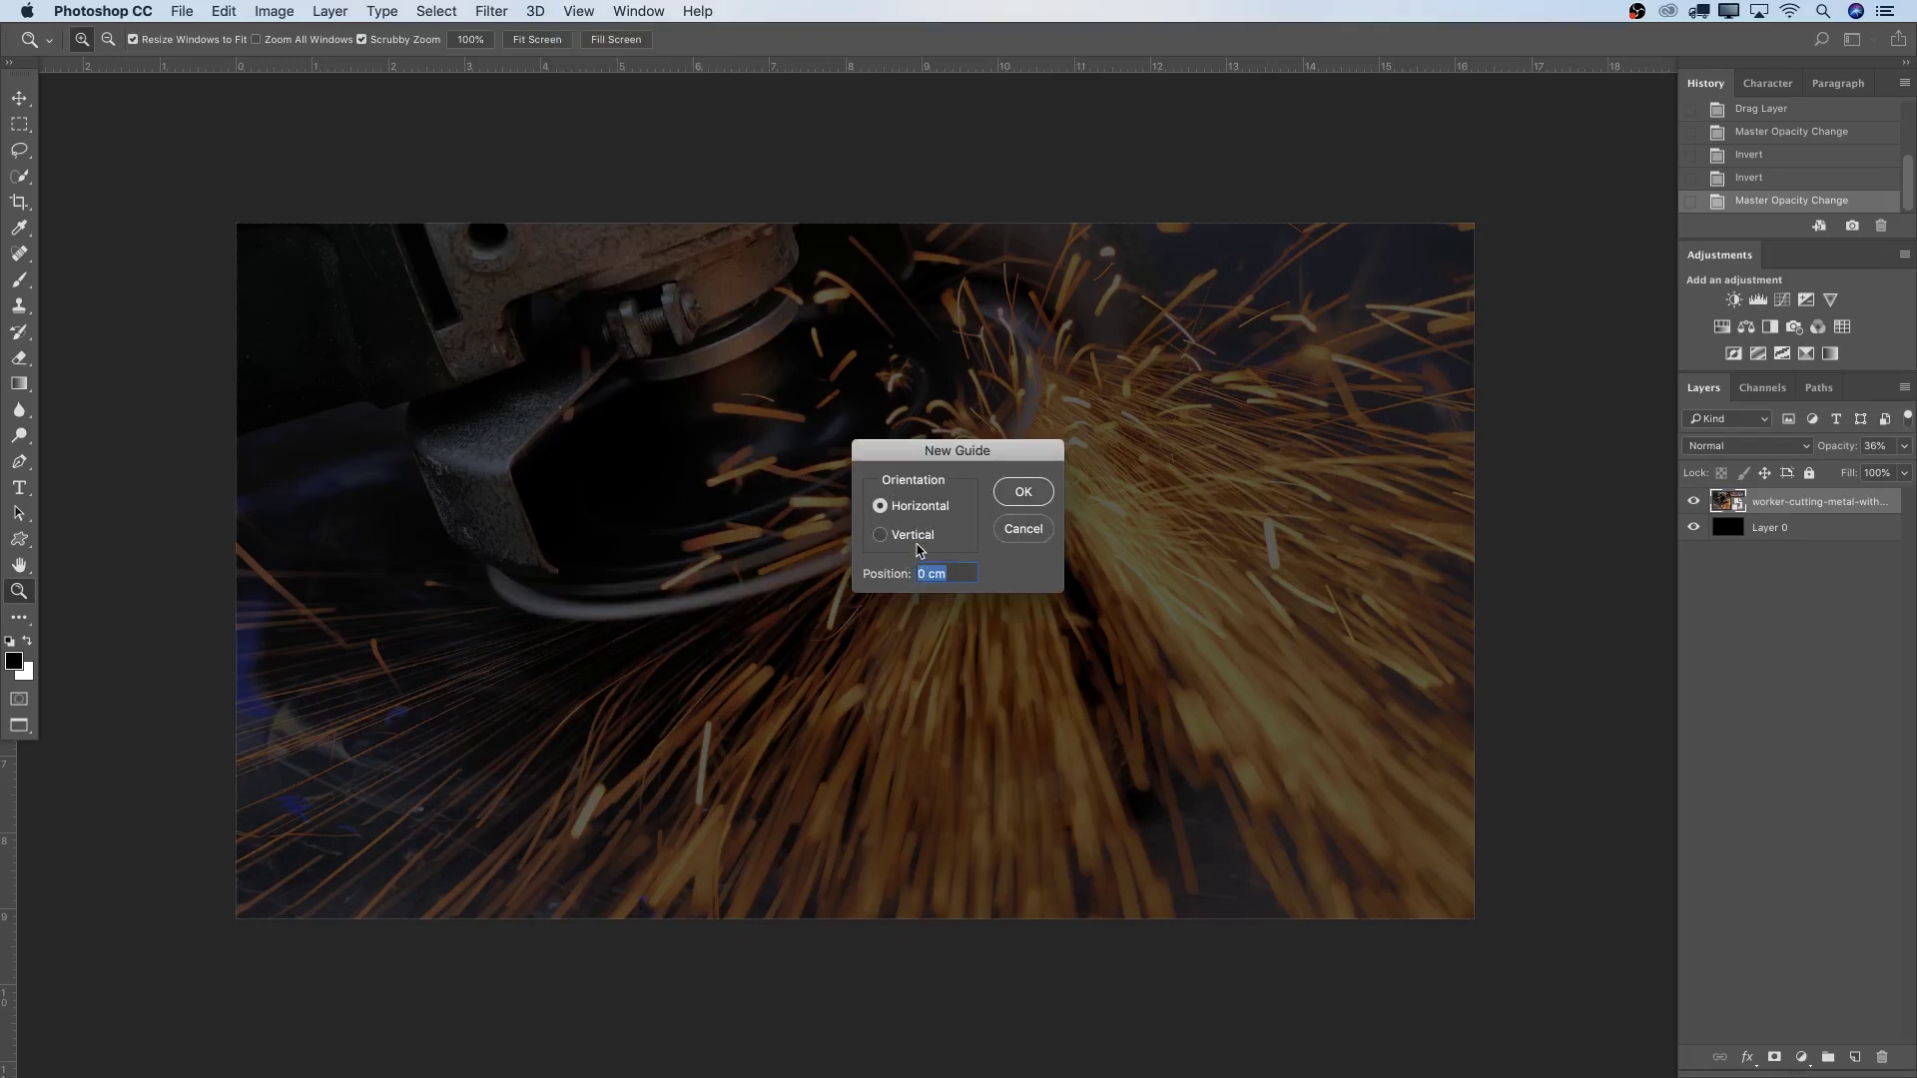
pyautogui.write('50')
pyautogui.press('Return')
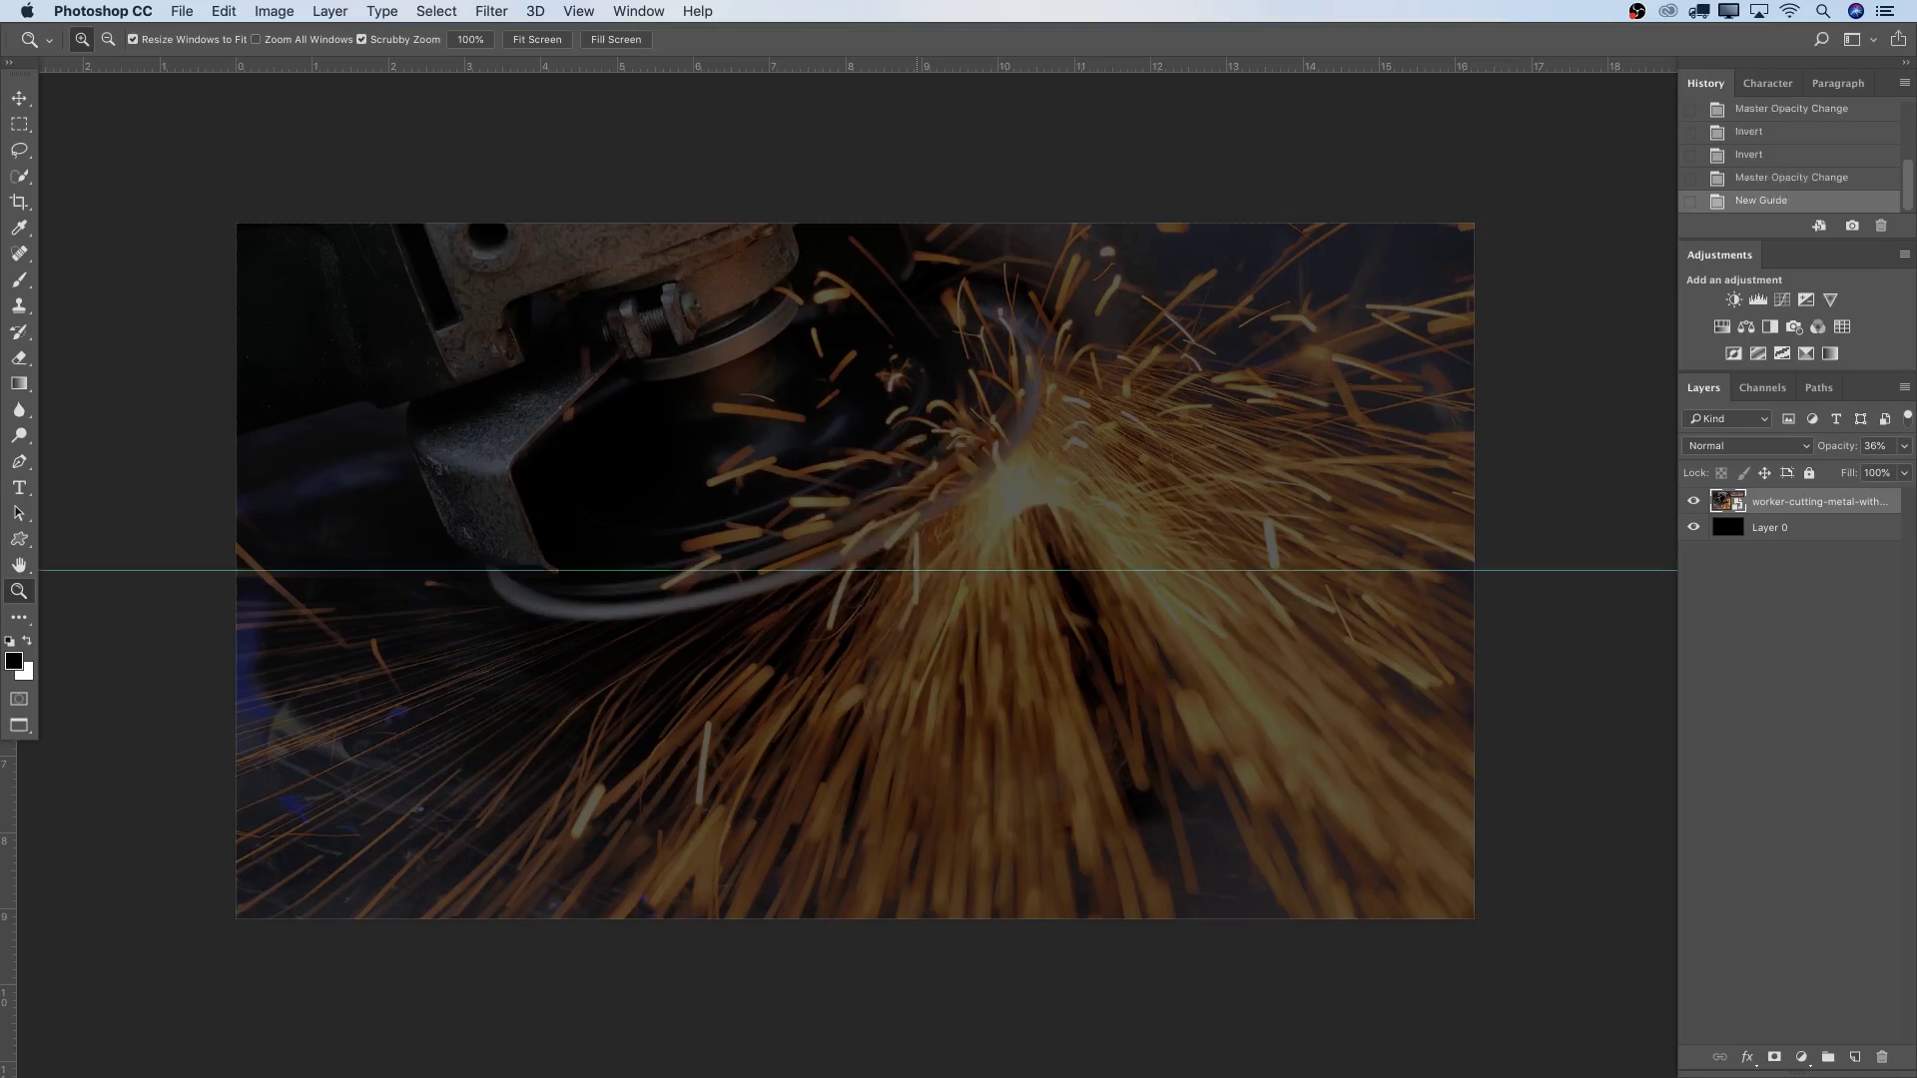
# Add a vertical guide at 50%, through the middle of the canvas.
pyautogui.click(566, 8)
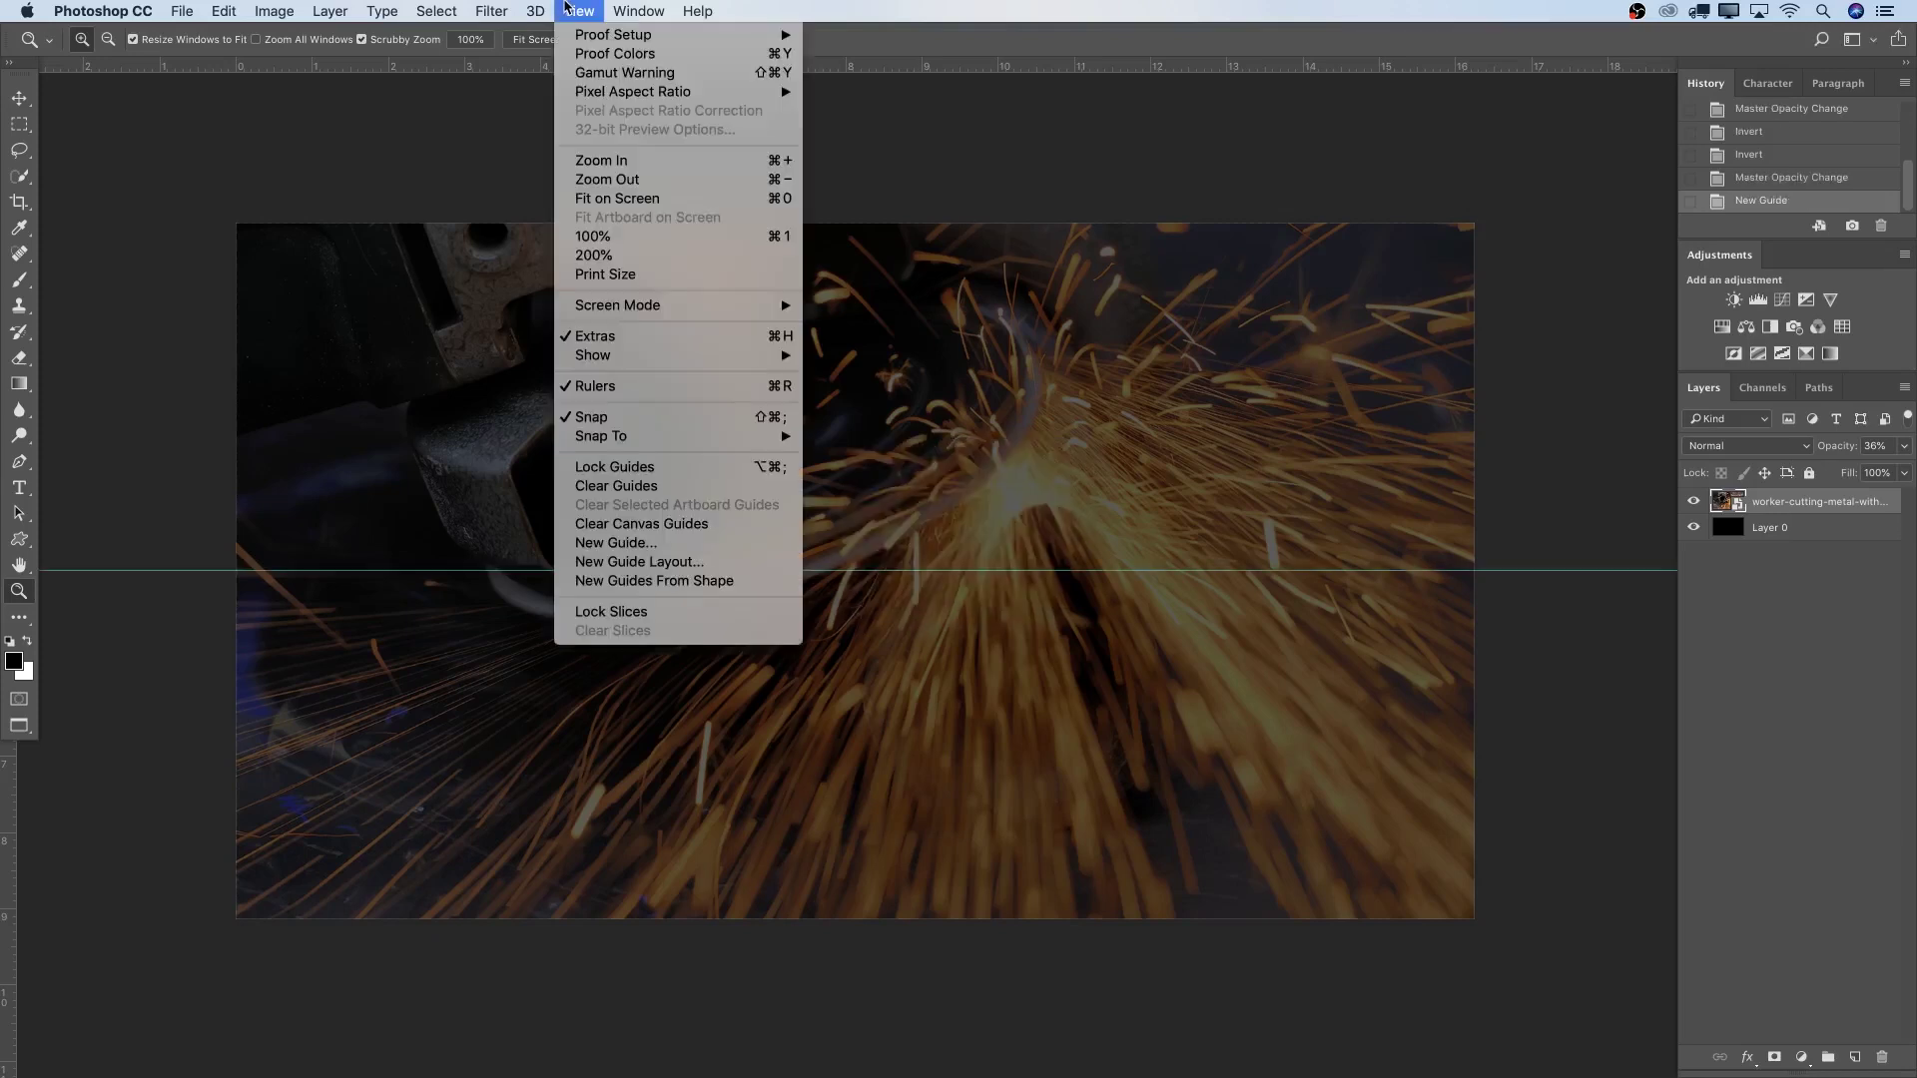
pyautogui.click(626, 551)
pyautogui.click(912, 539)
pyautogui.write('50')
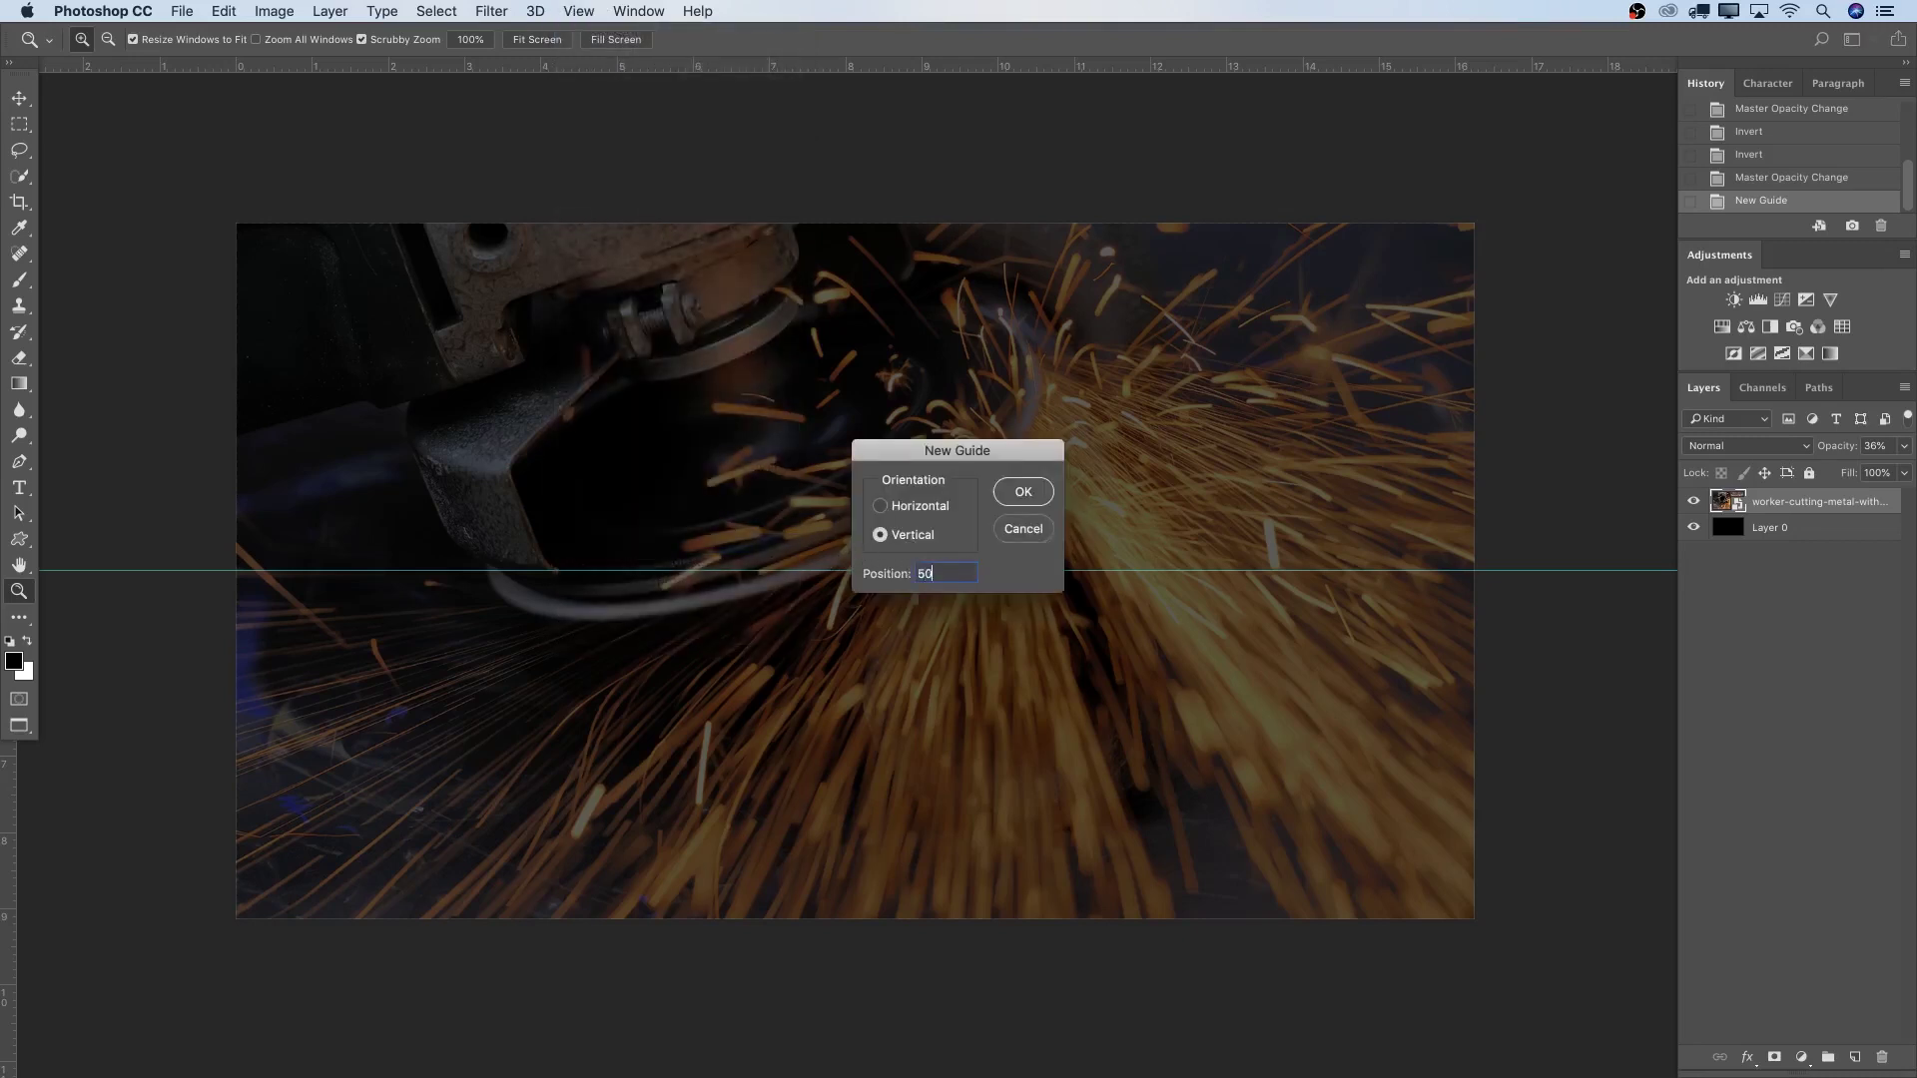
pyautogui.press('Return')
pyautogui.scroll(-1, 1018, 560)
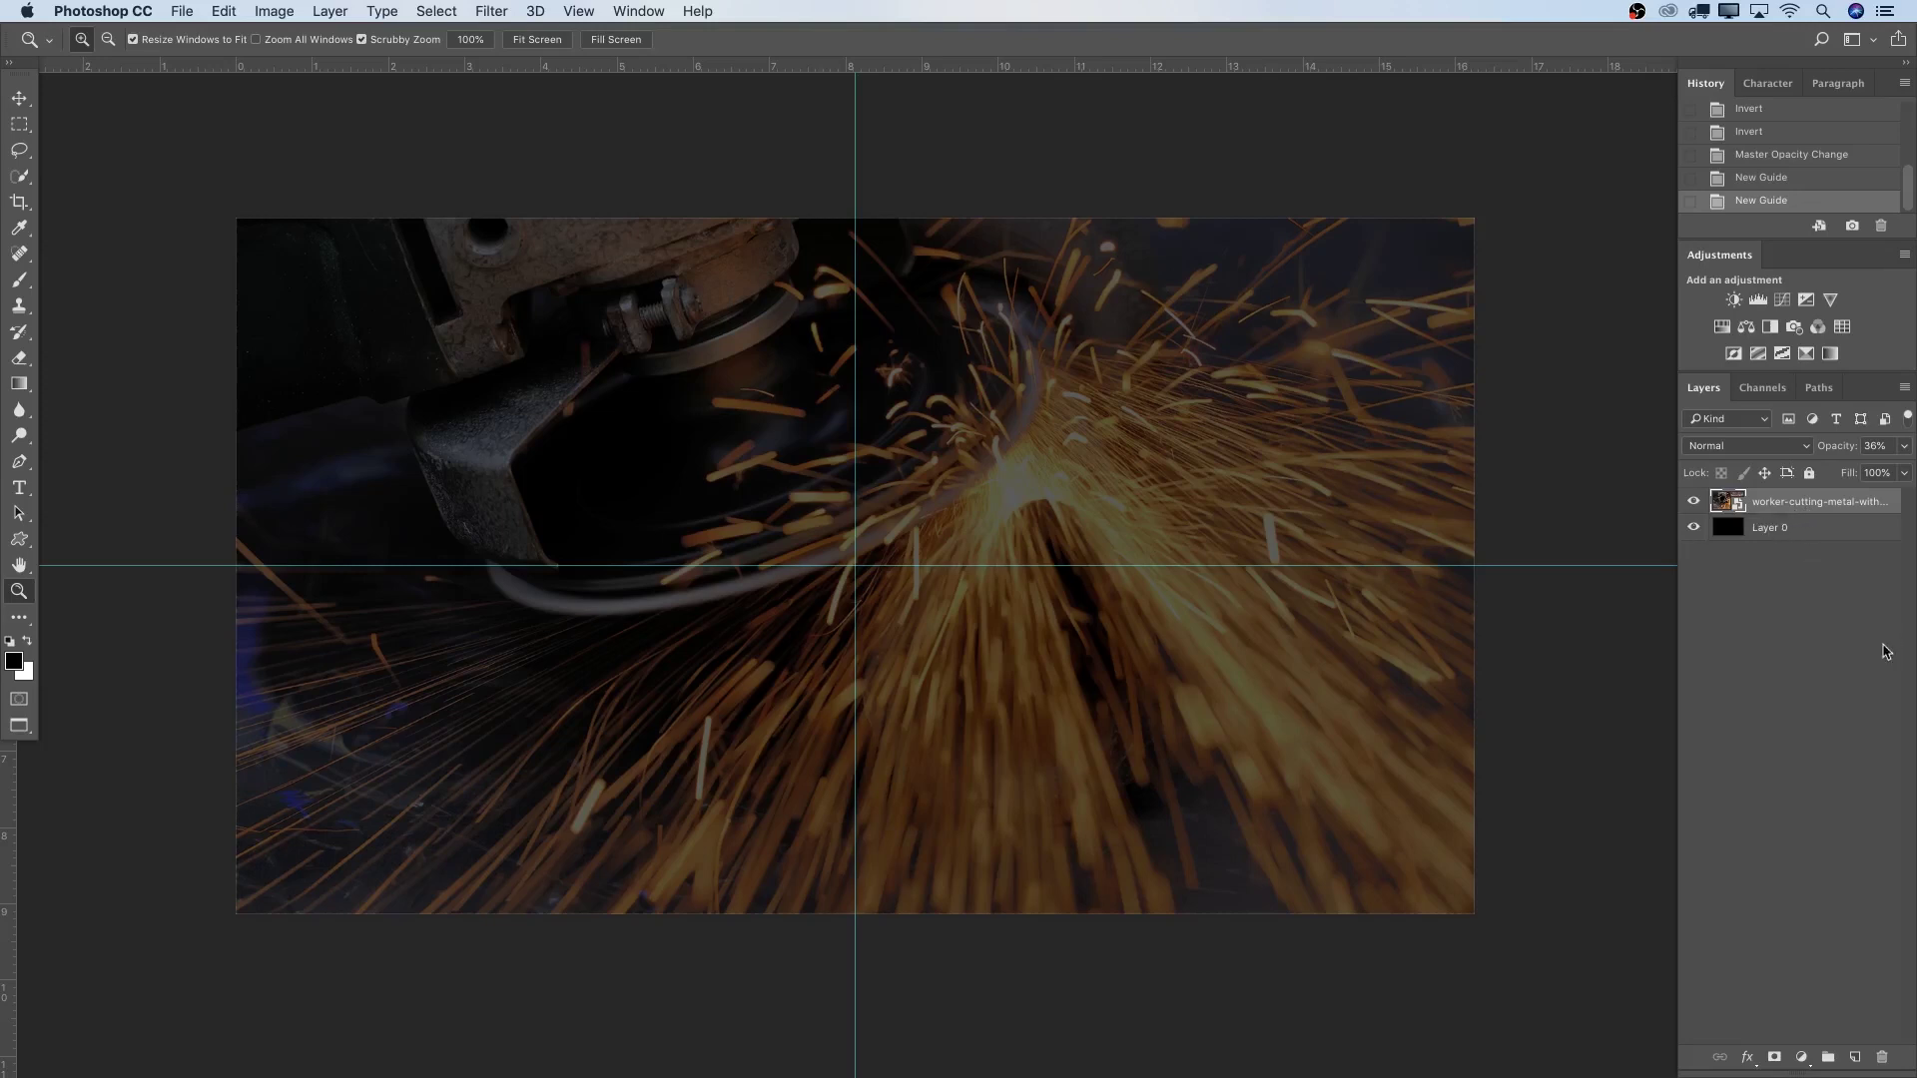
# Rename Layer 0, the black layer, as Background.
pyautogui.click(1792, 537)
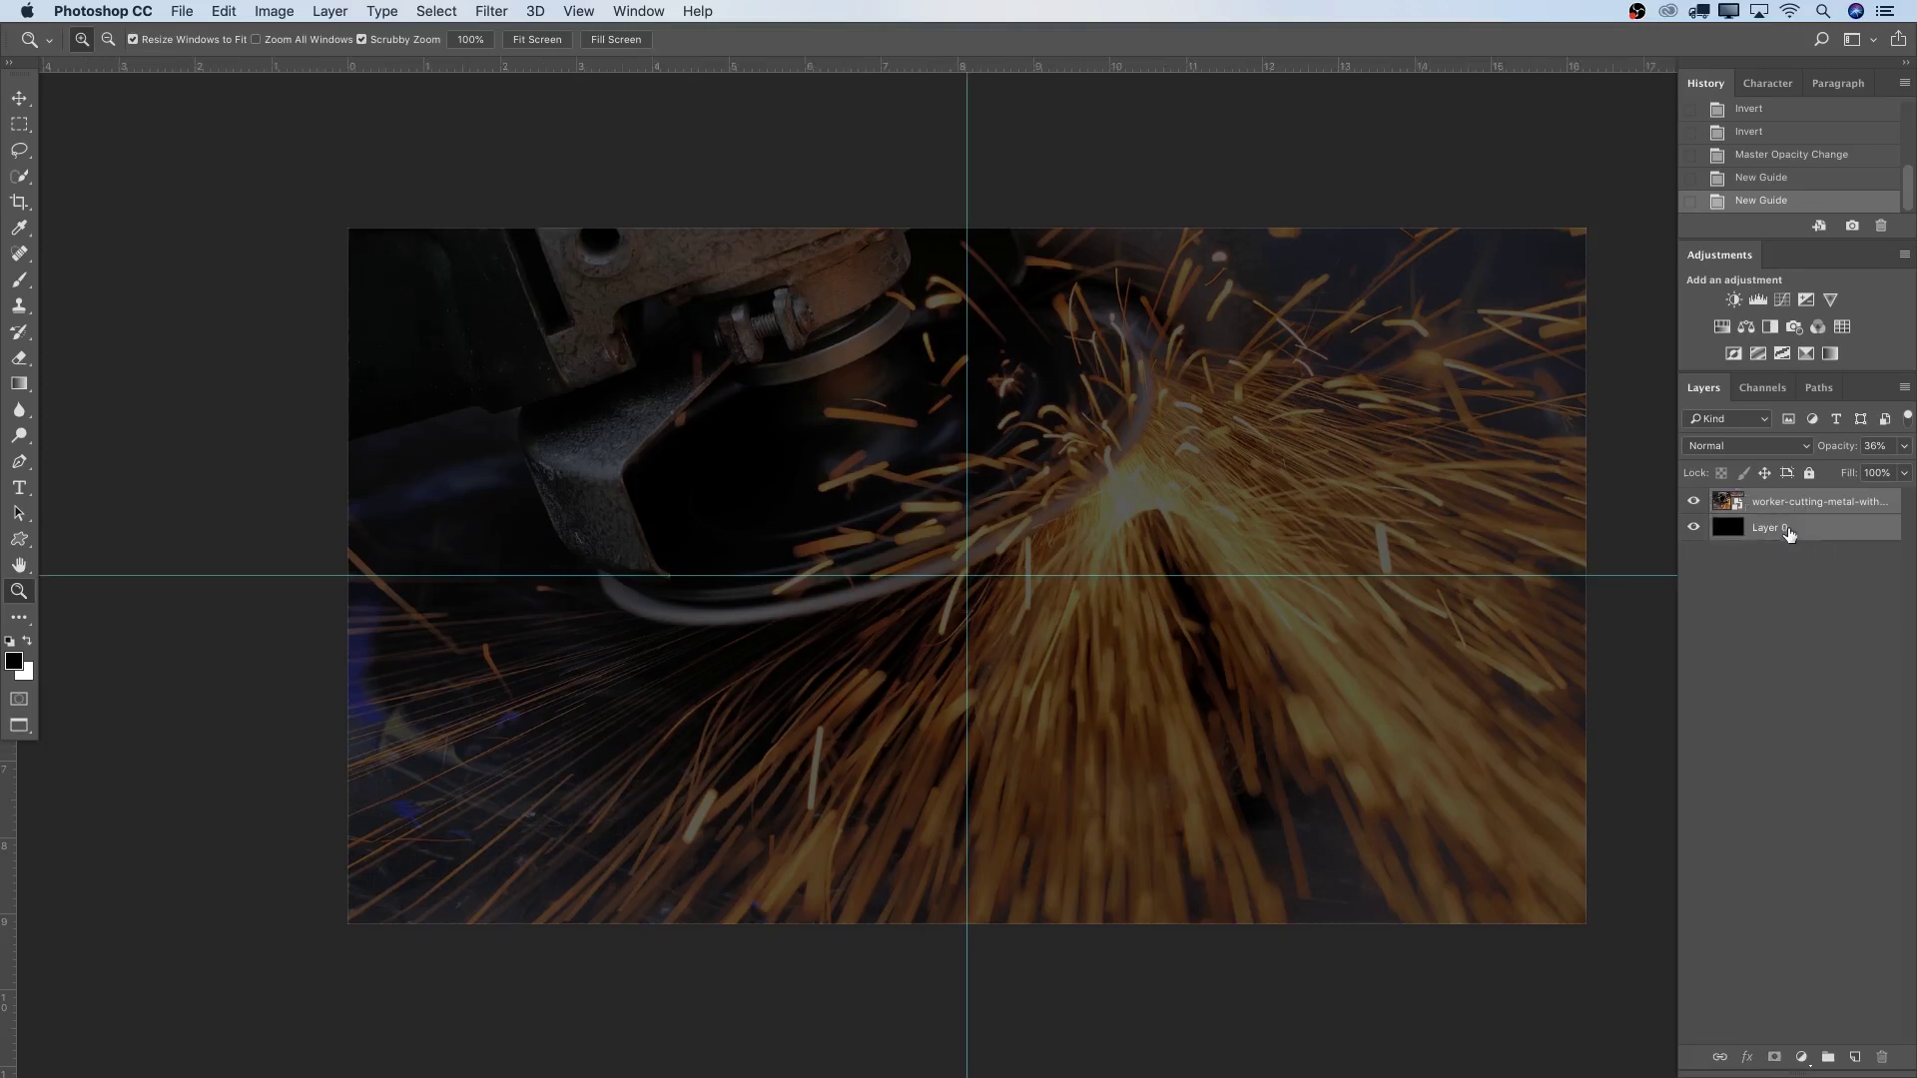
pyautogui.doubleClick(1778, 530)
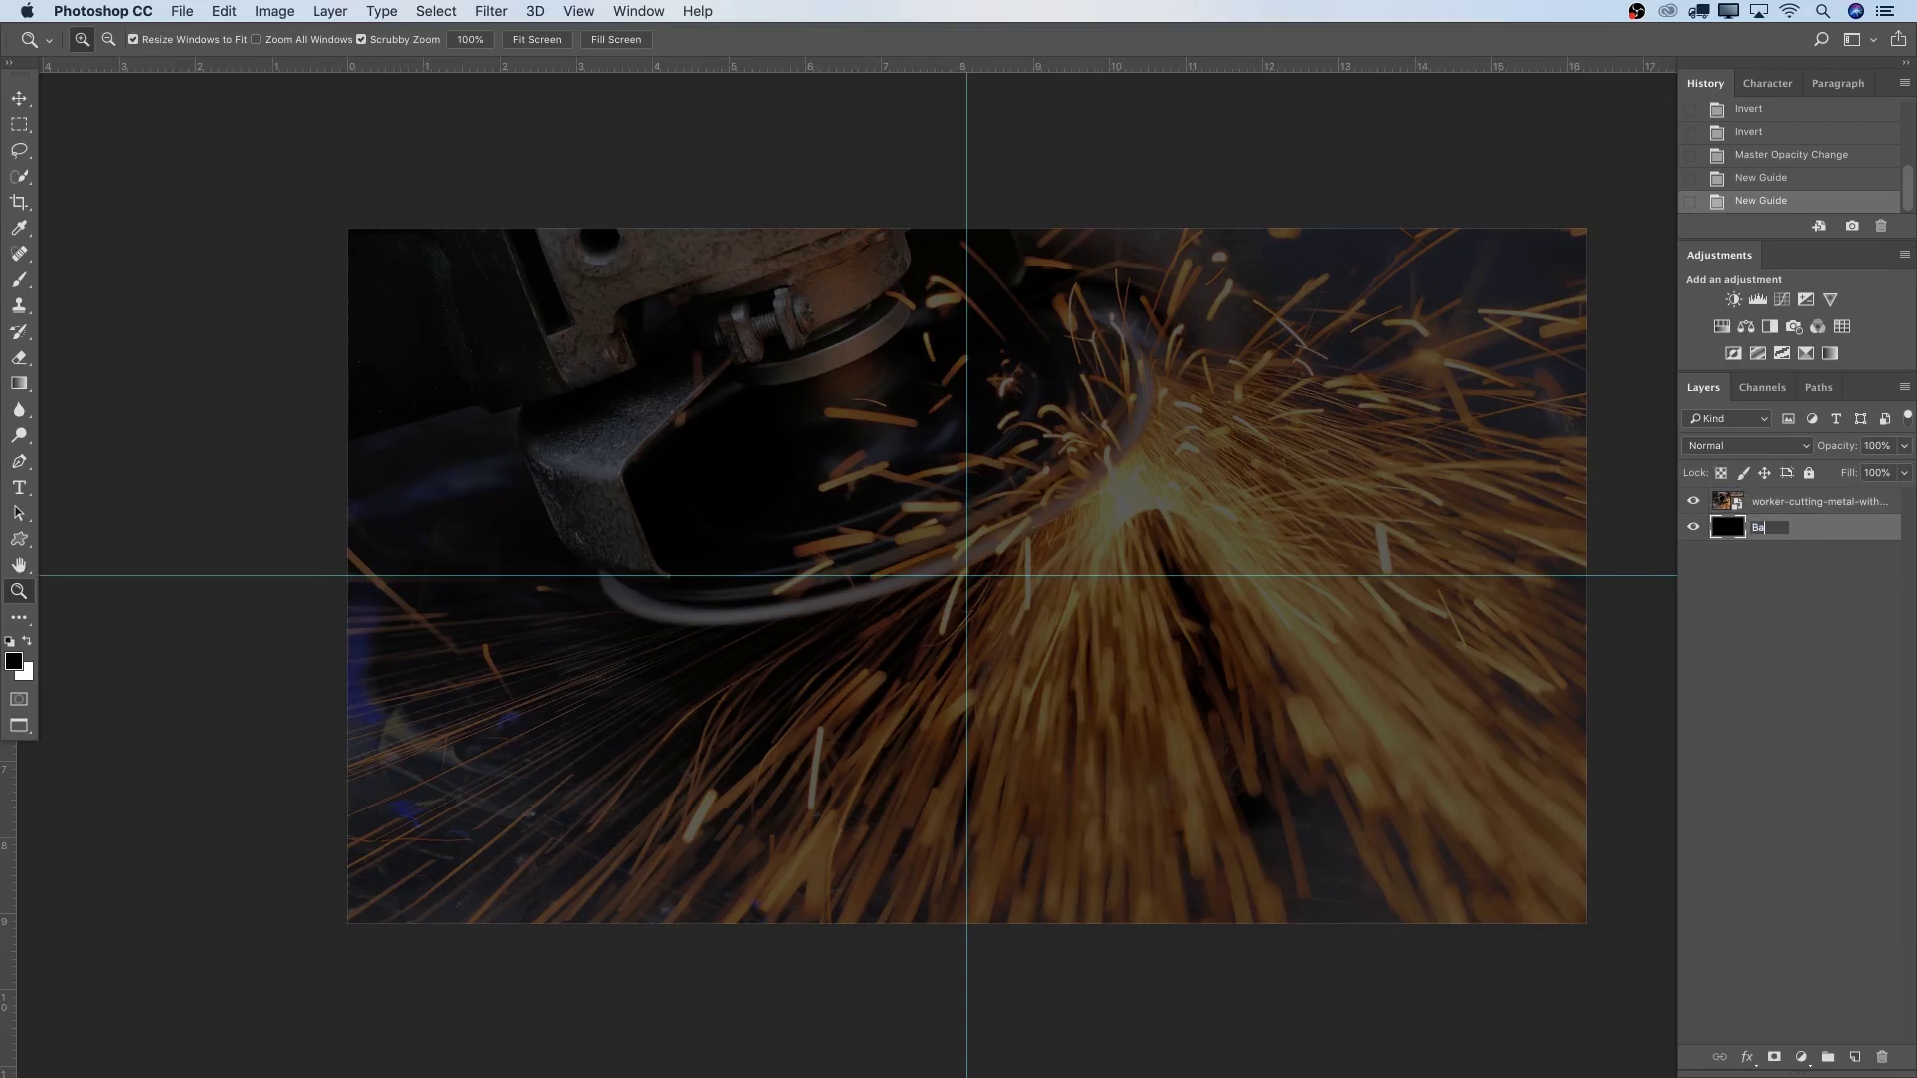
pyautogui.write('Background')
pyautogui.press('Return')
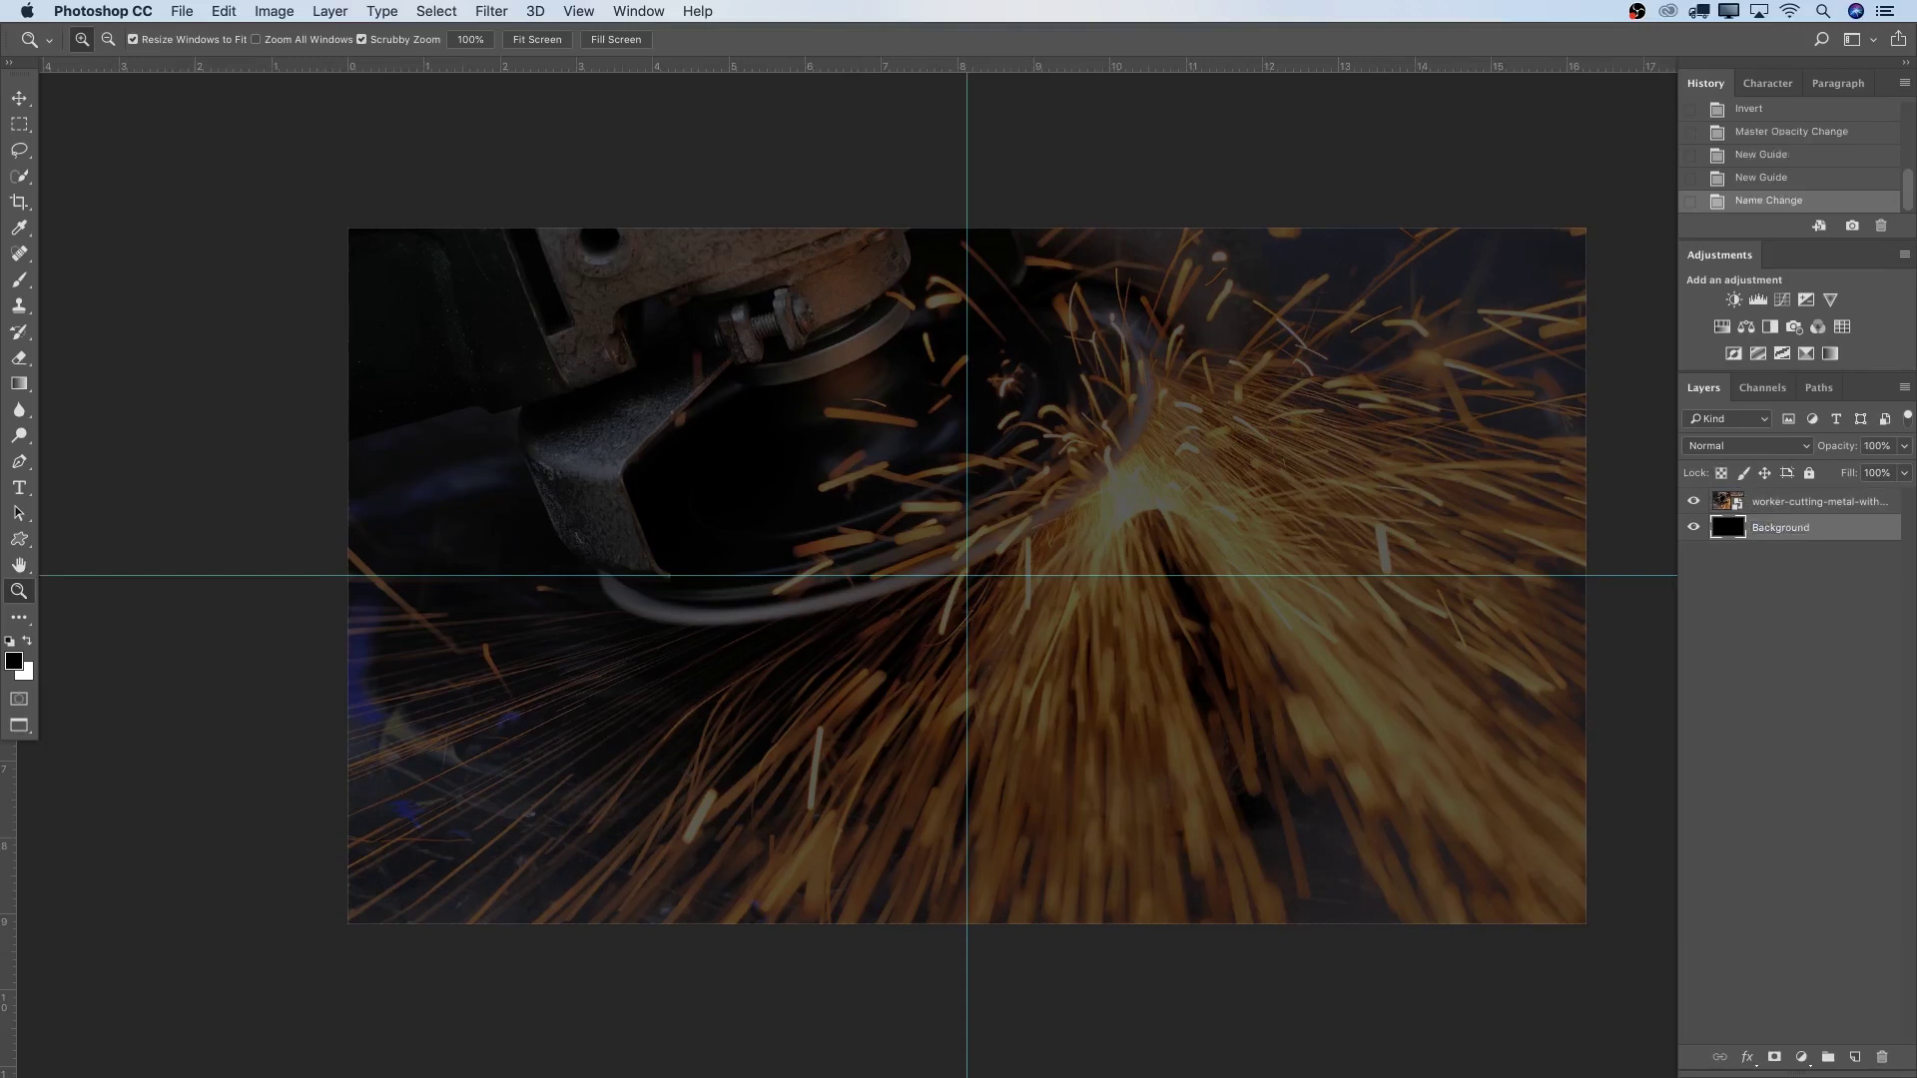
# Group the photo layer with the black Background layer and name the group Background.
pyautogui.click(1809, 503)
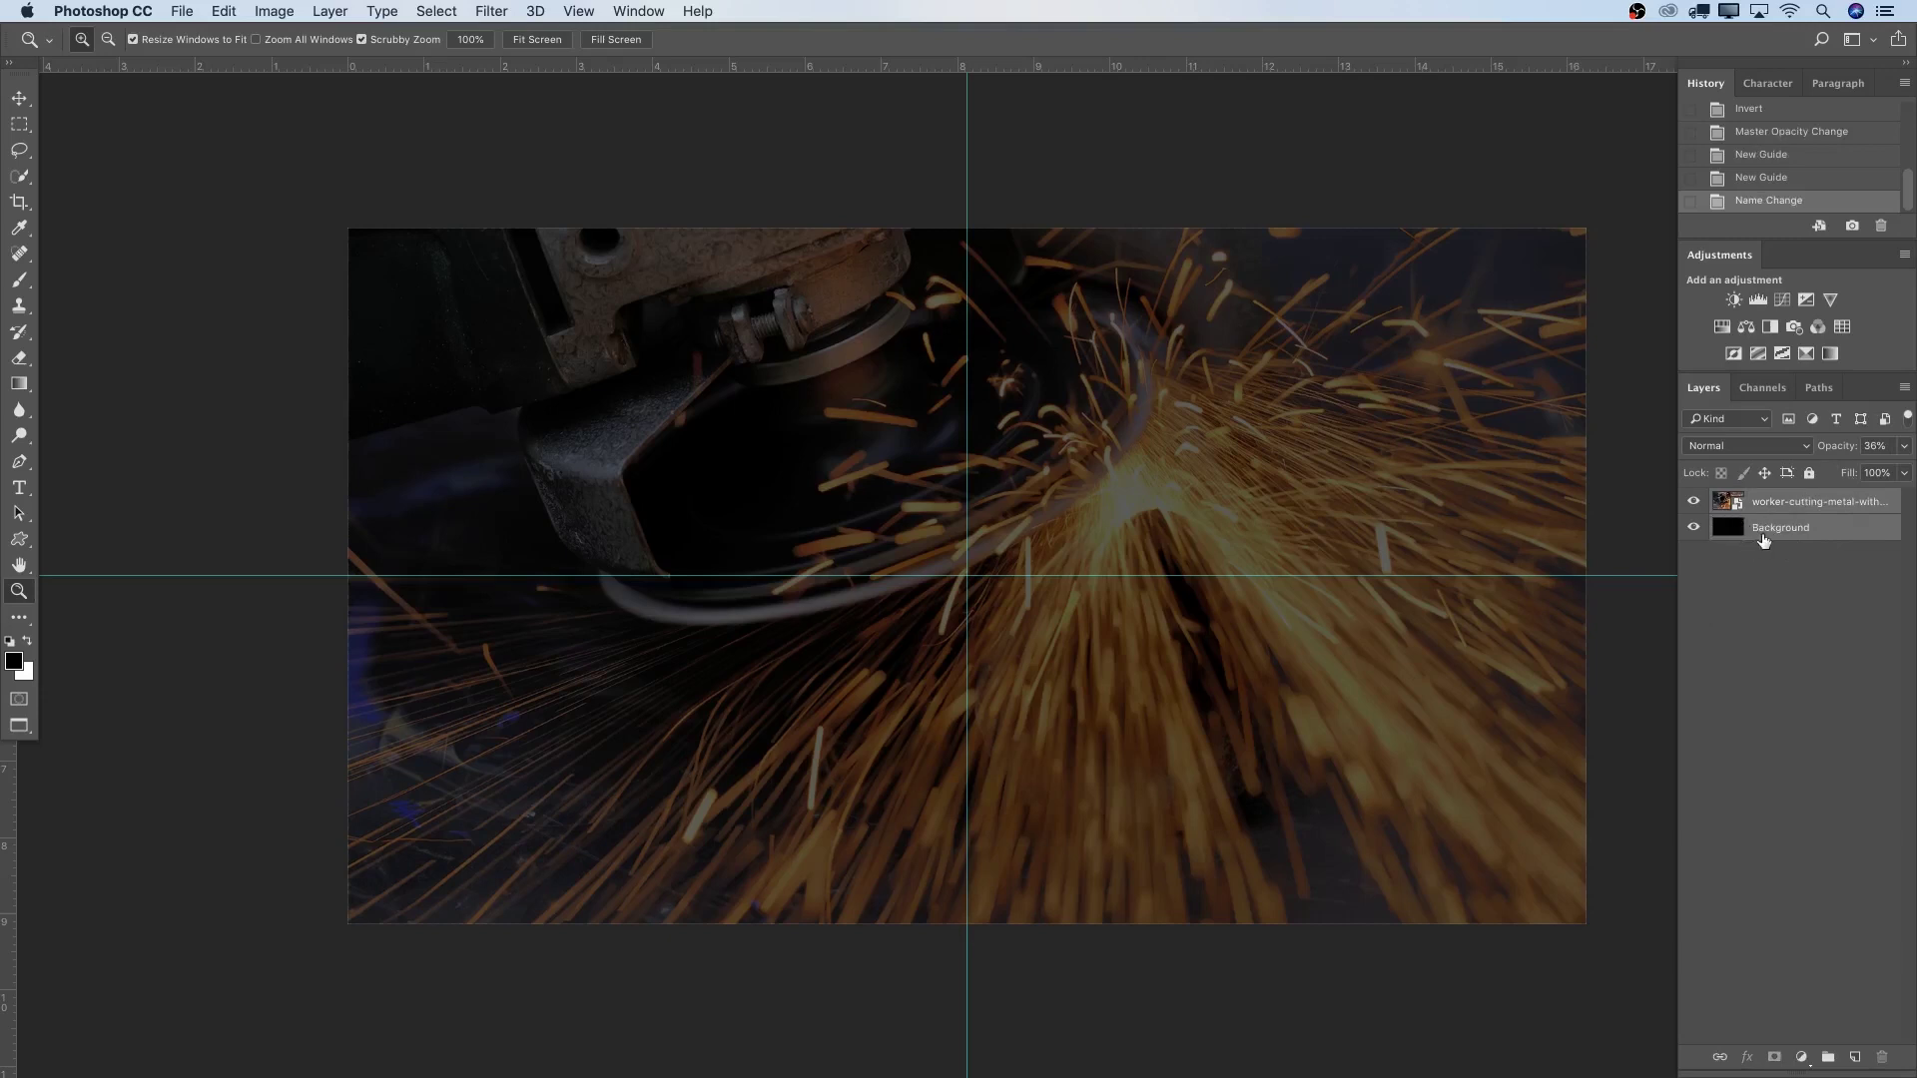
pyautogui.press('super+g')
pyautogui.doubleClick(1772, 501)
pyautogui.press('BackSpace')
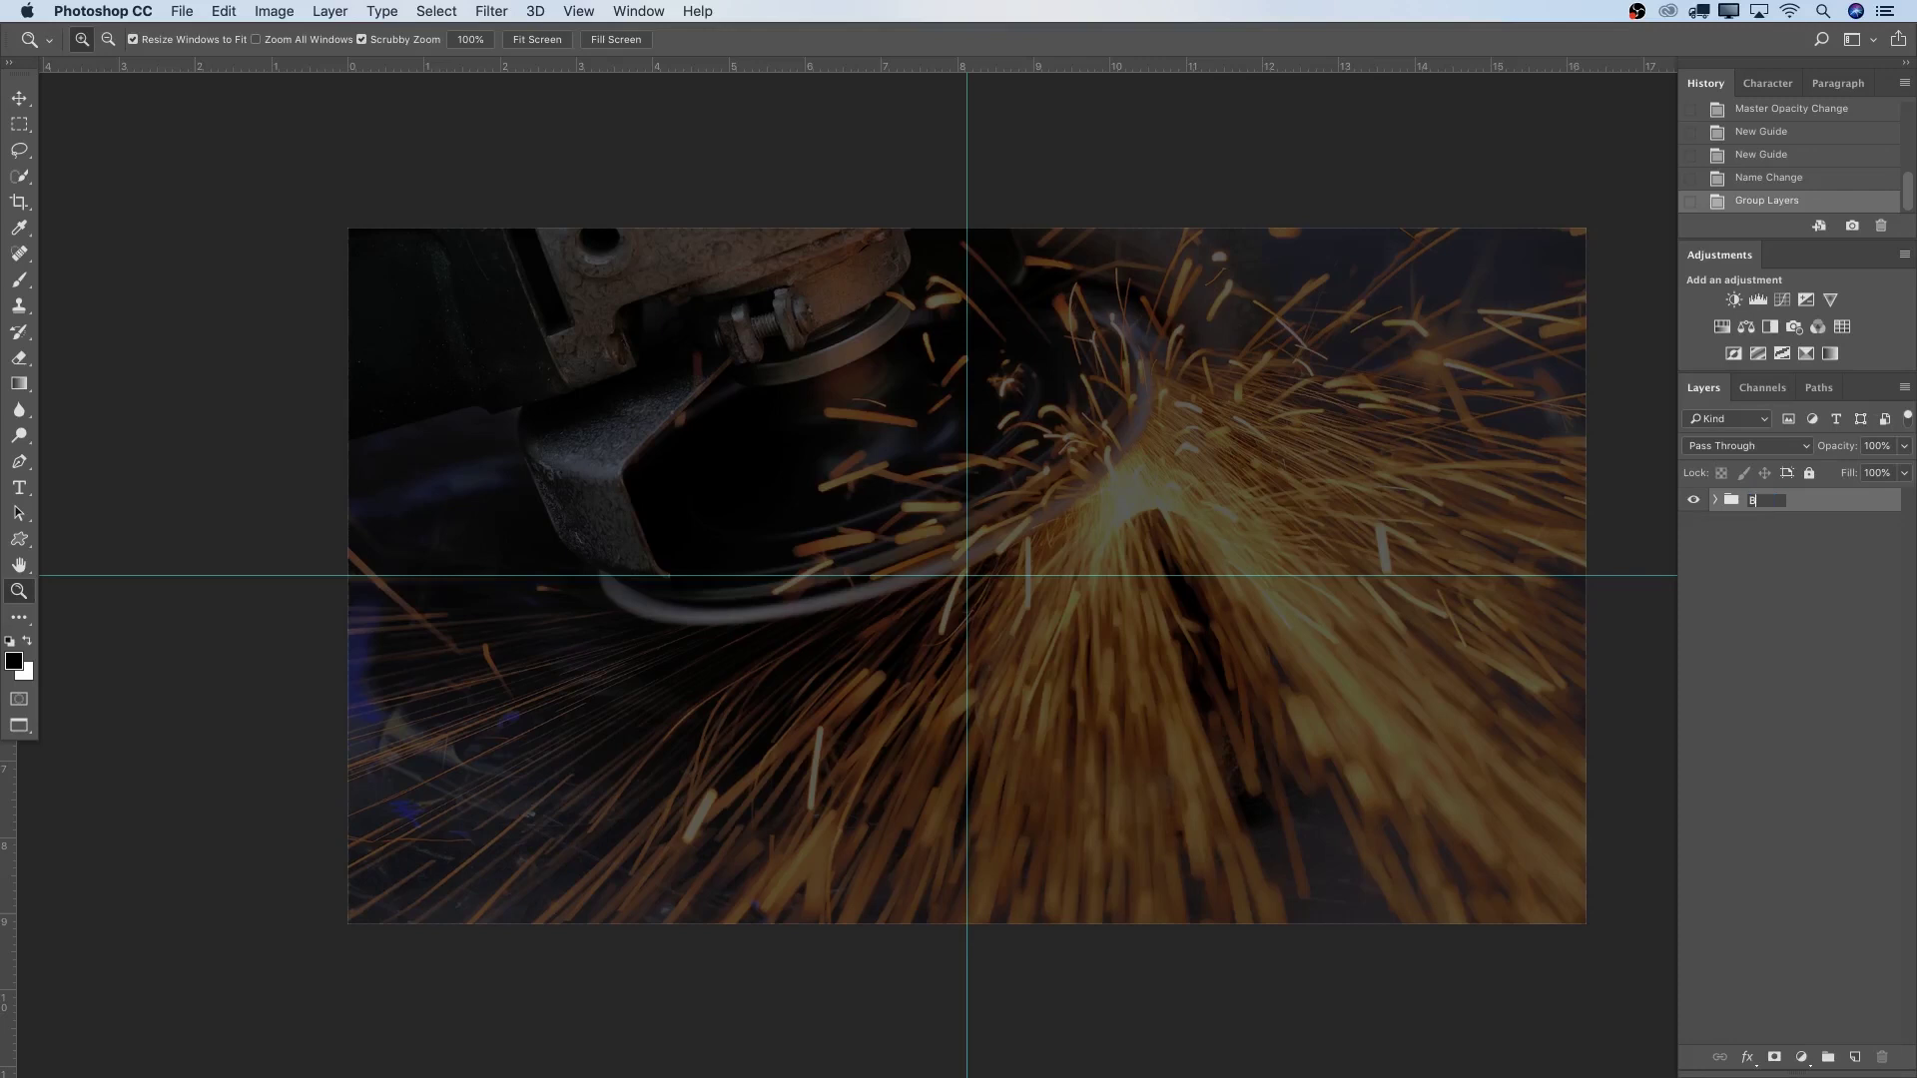
pyautogui.write('Background')
pyautogui.press('Return')
pyautogui.hscroll(1, 1260, 573)
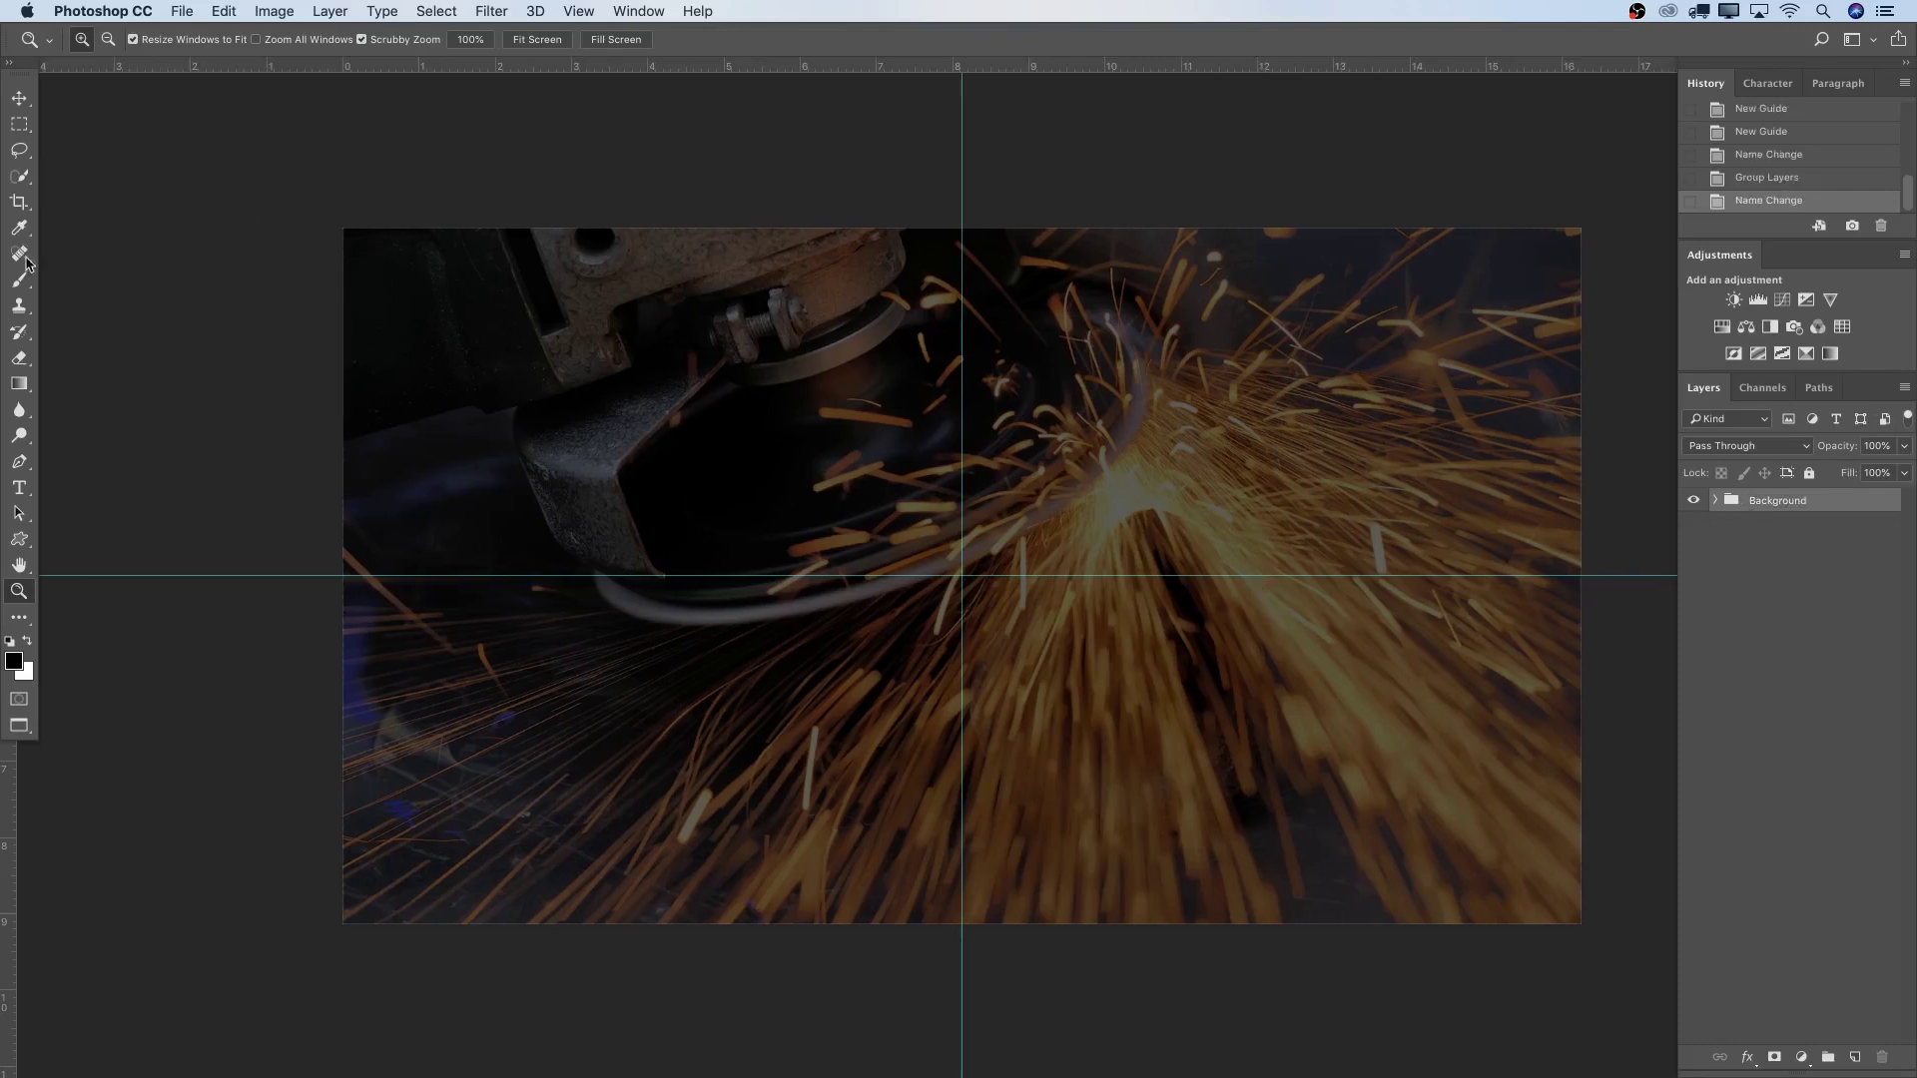
# Create a wide text box above the horizontal guide, across the vertical one, and enter WOODSTOCK.
pyautogui.click(19, 486)
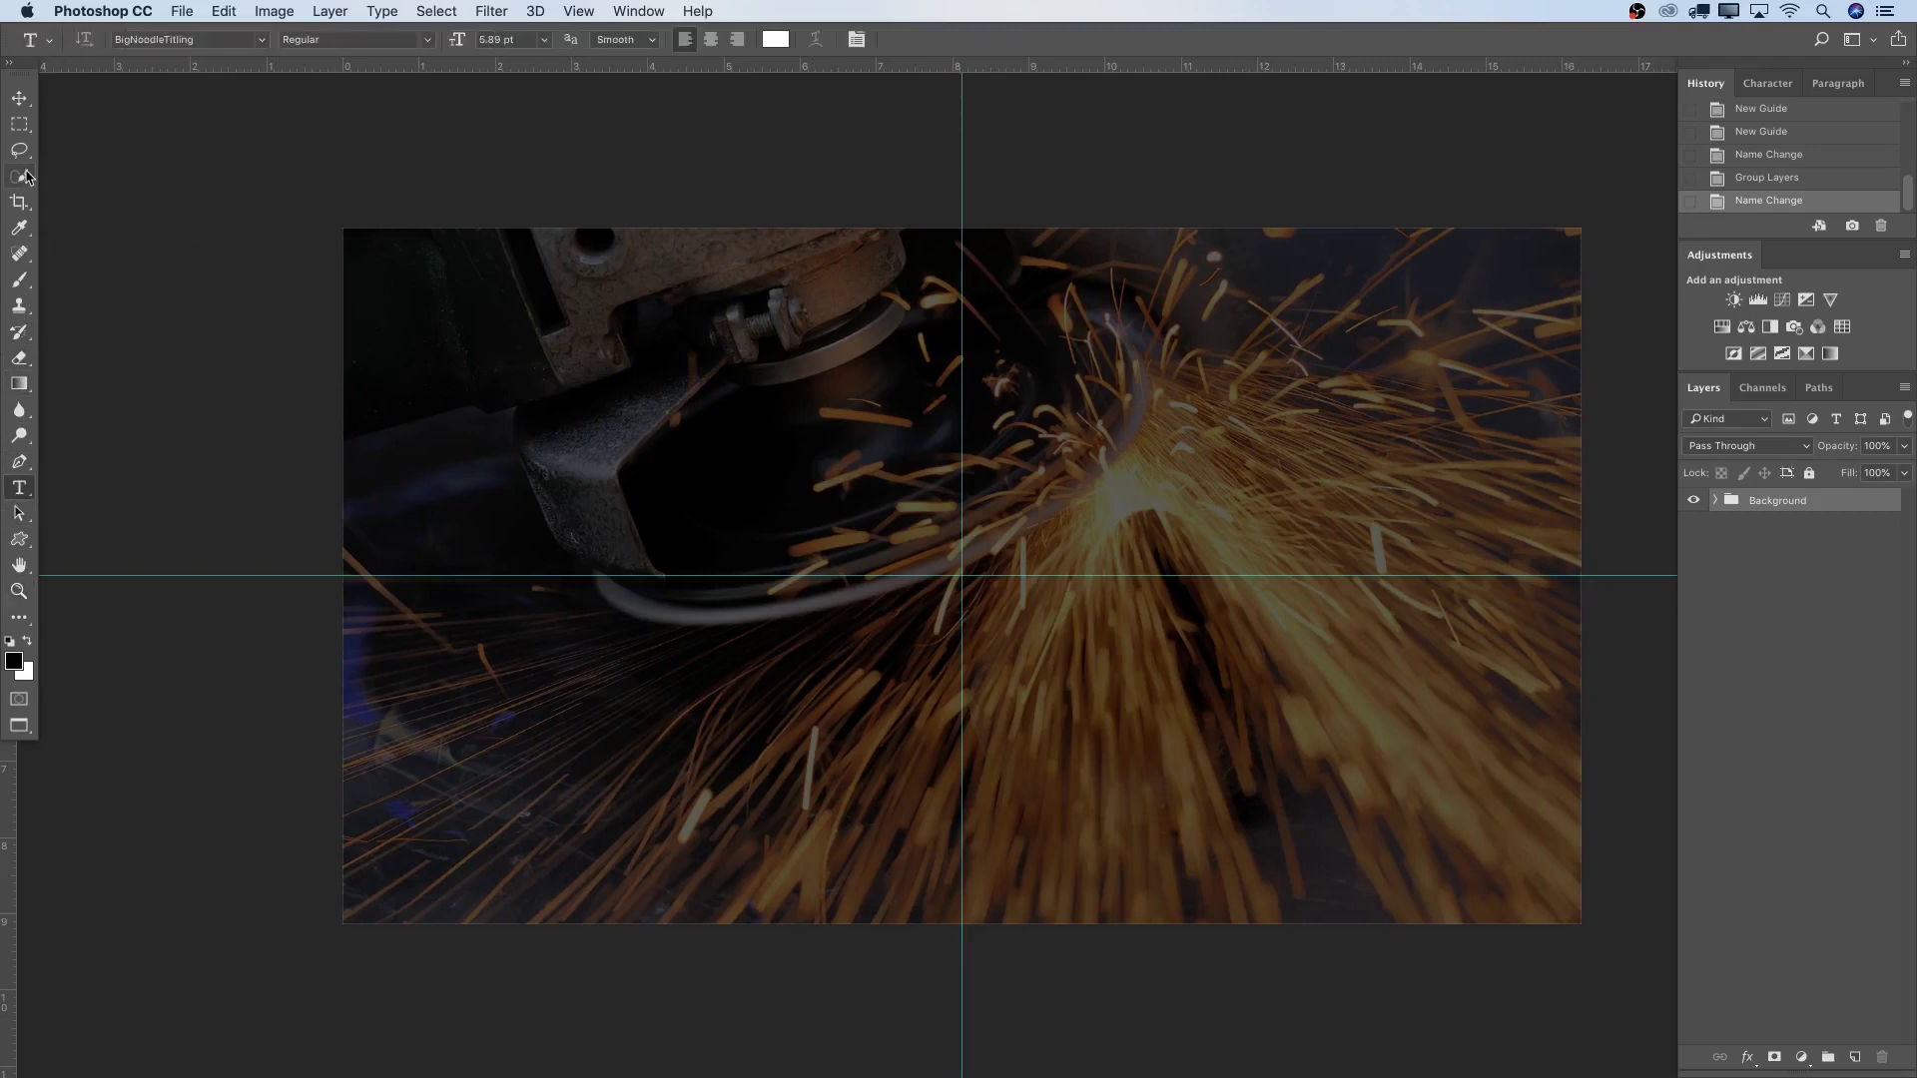
pyautogui.scroll(1, 599, 340)
pyautogui.moveTo(608, 338); pyautogui.dragTo(1368, 489)
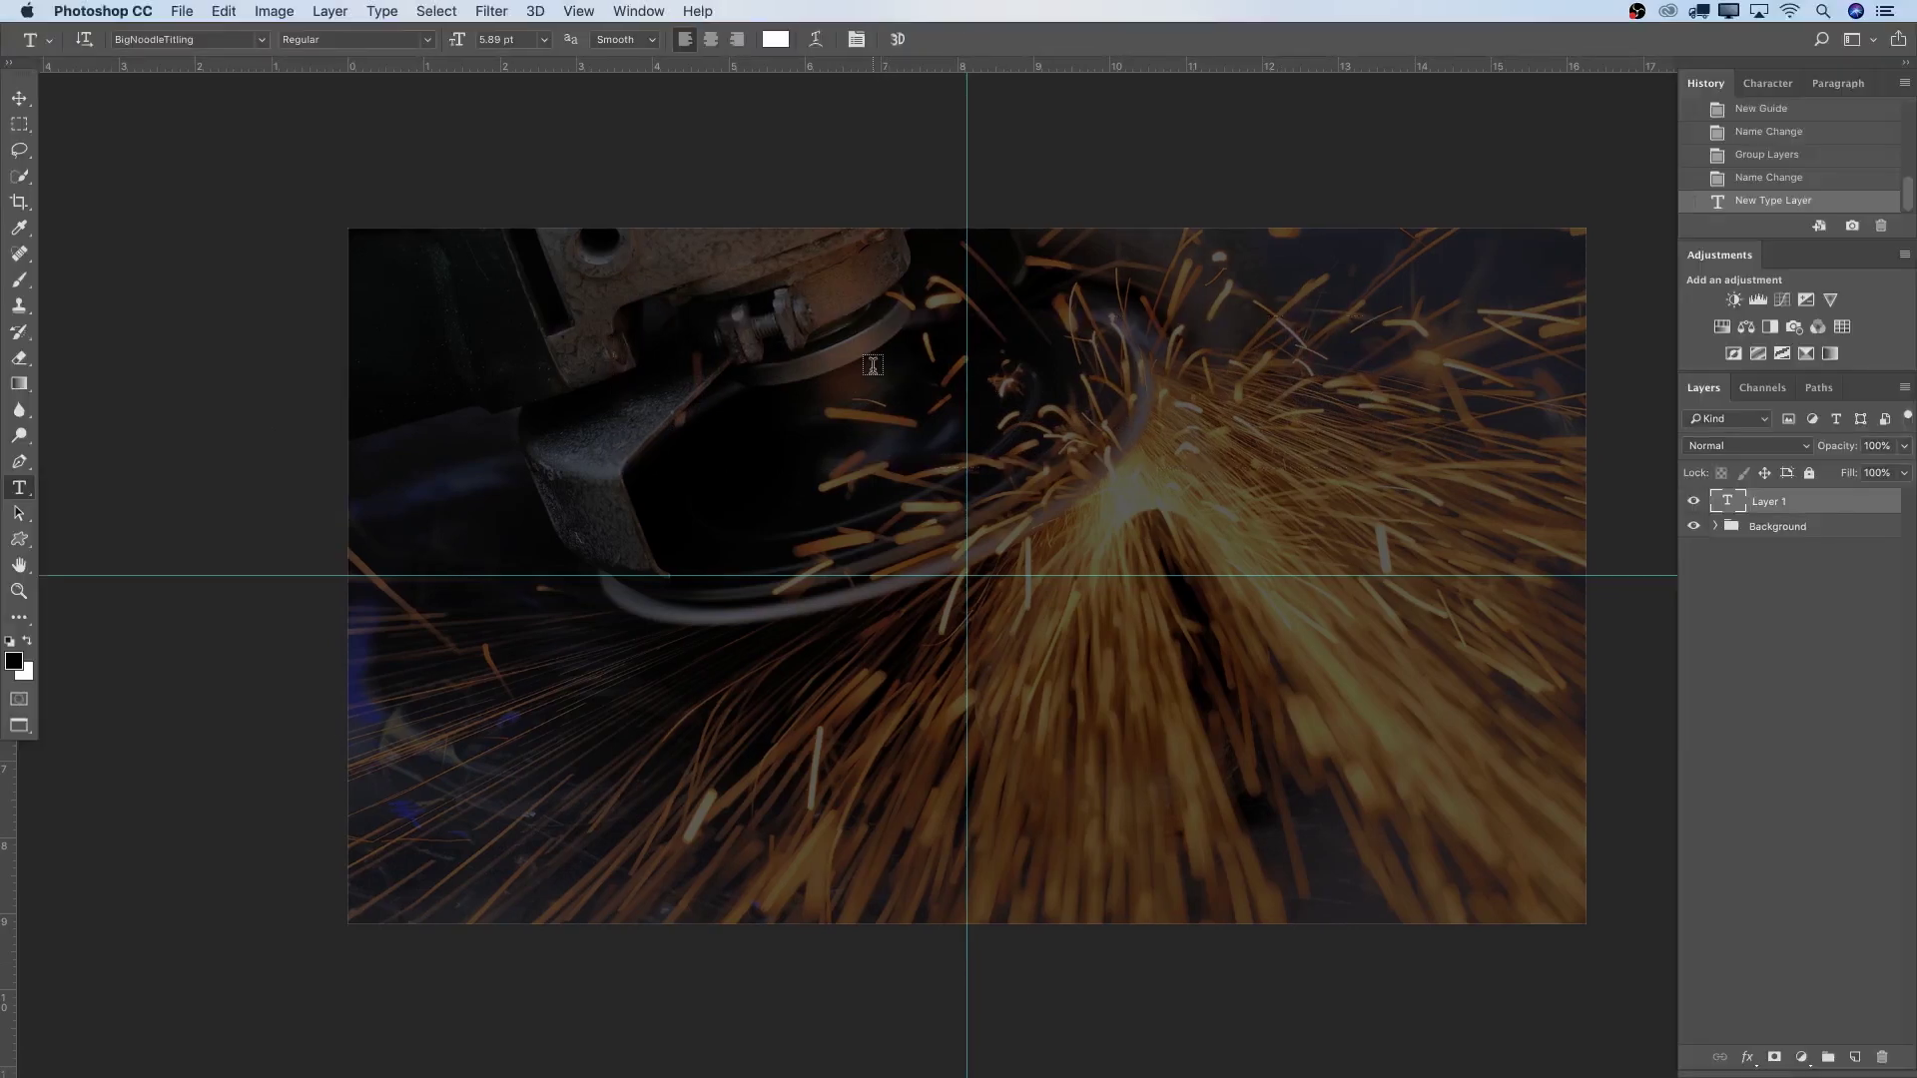
pyautogui.moveTo(589, 349); pyautogui.dragTo(1379, 525)
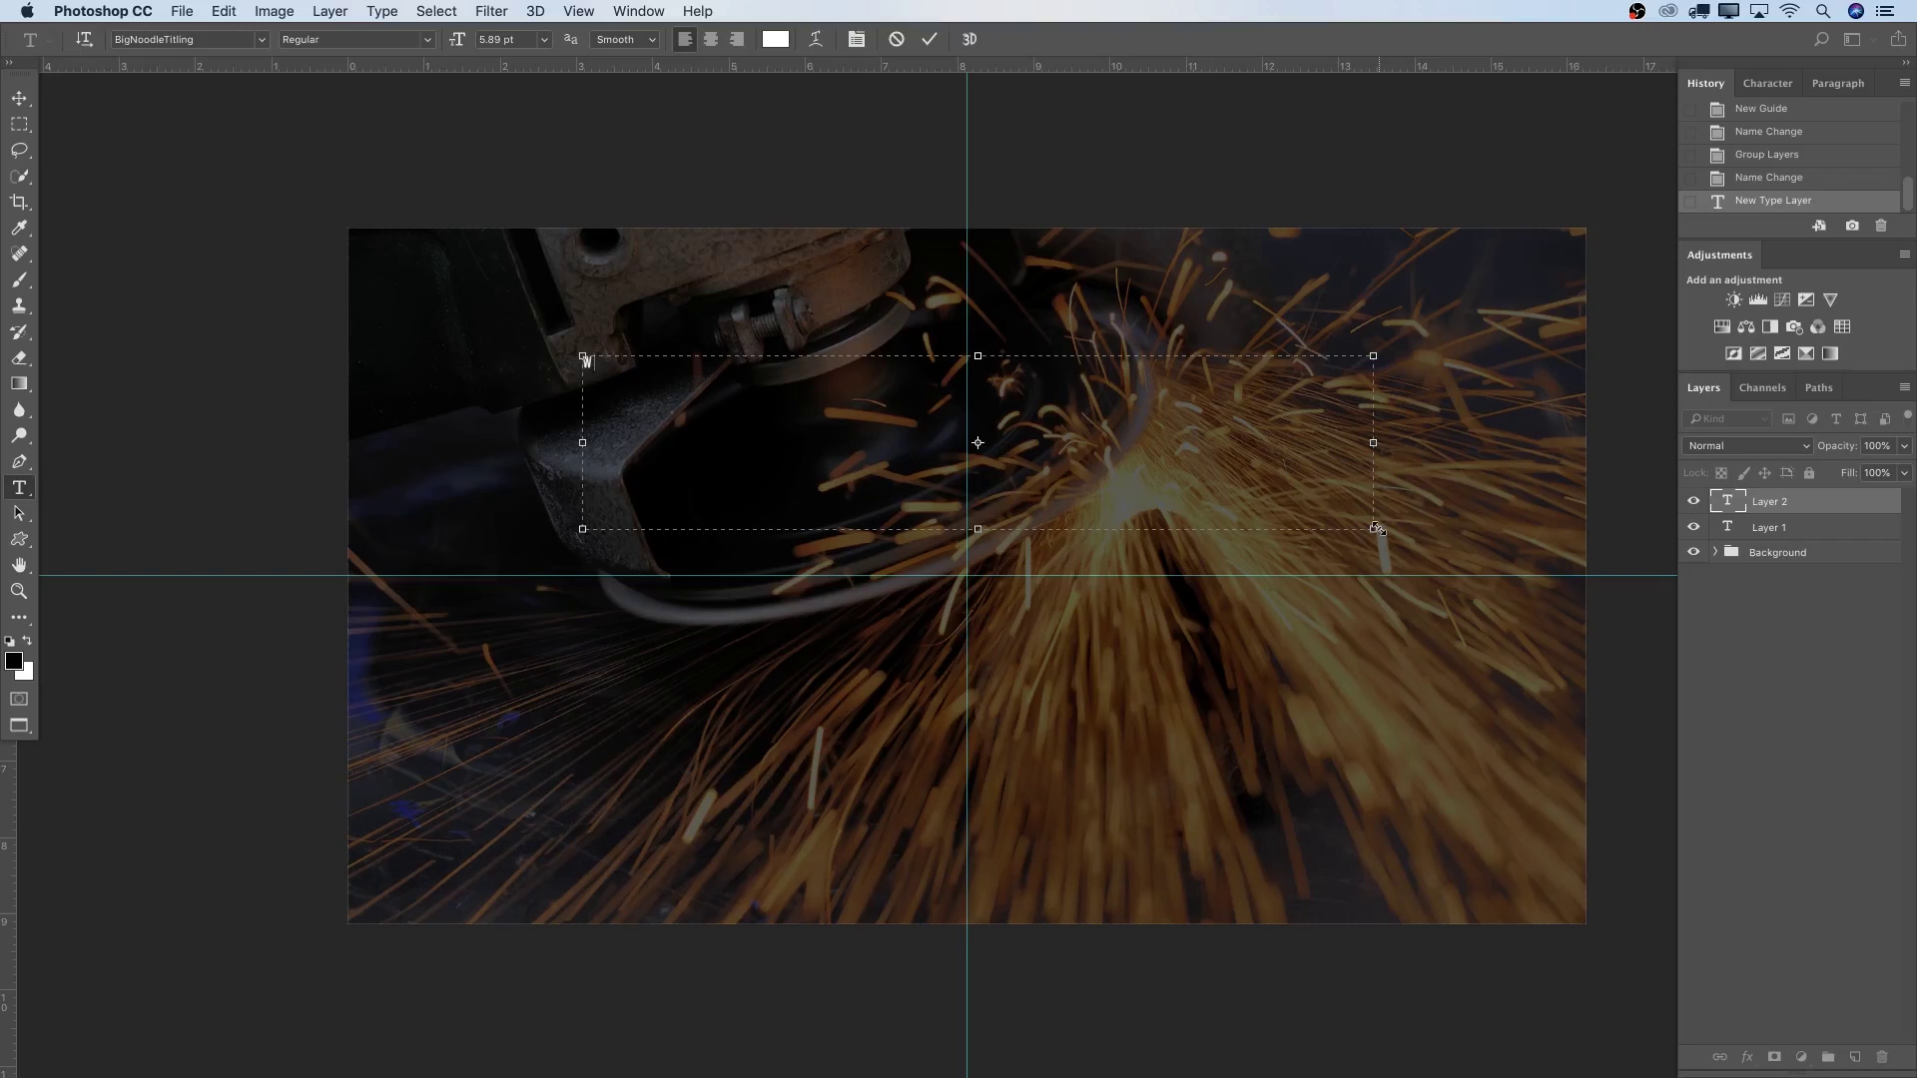
pyautogui.write('WOODSTOCK')
# Set the WOODSTOCK text in Montserrat Bold.
pyautogui.hotkey('ctrl', 'a')
pyautogui.click(216, 42)
pyautogui.click(261, 39)
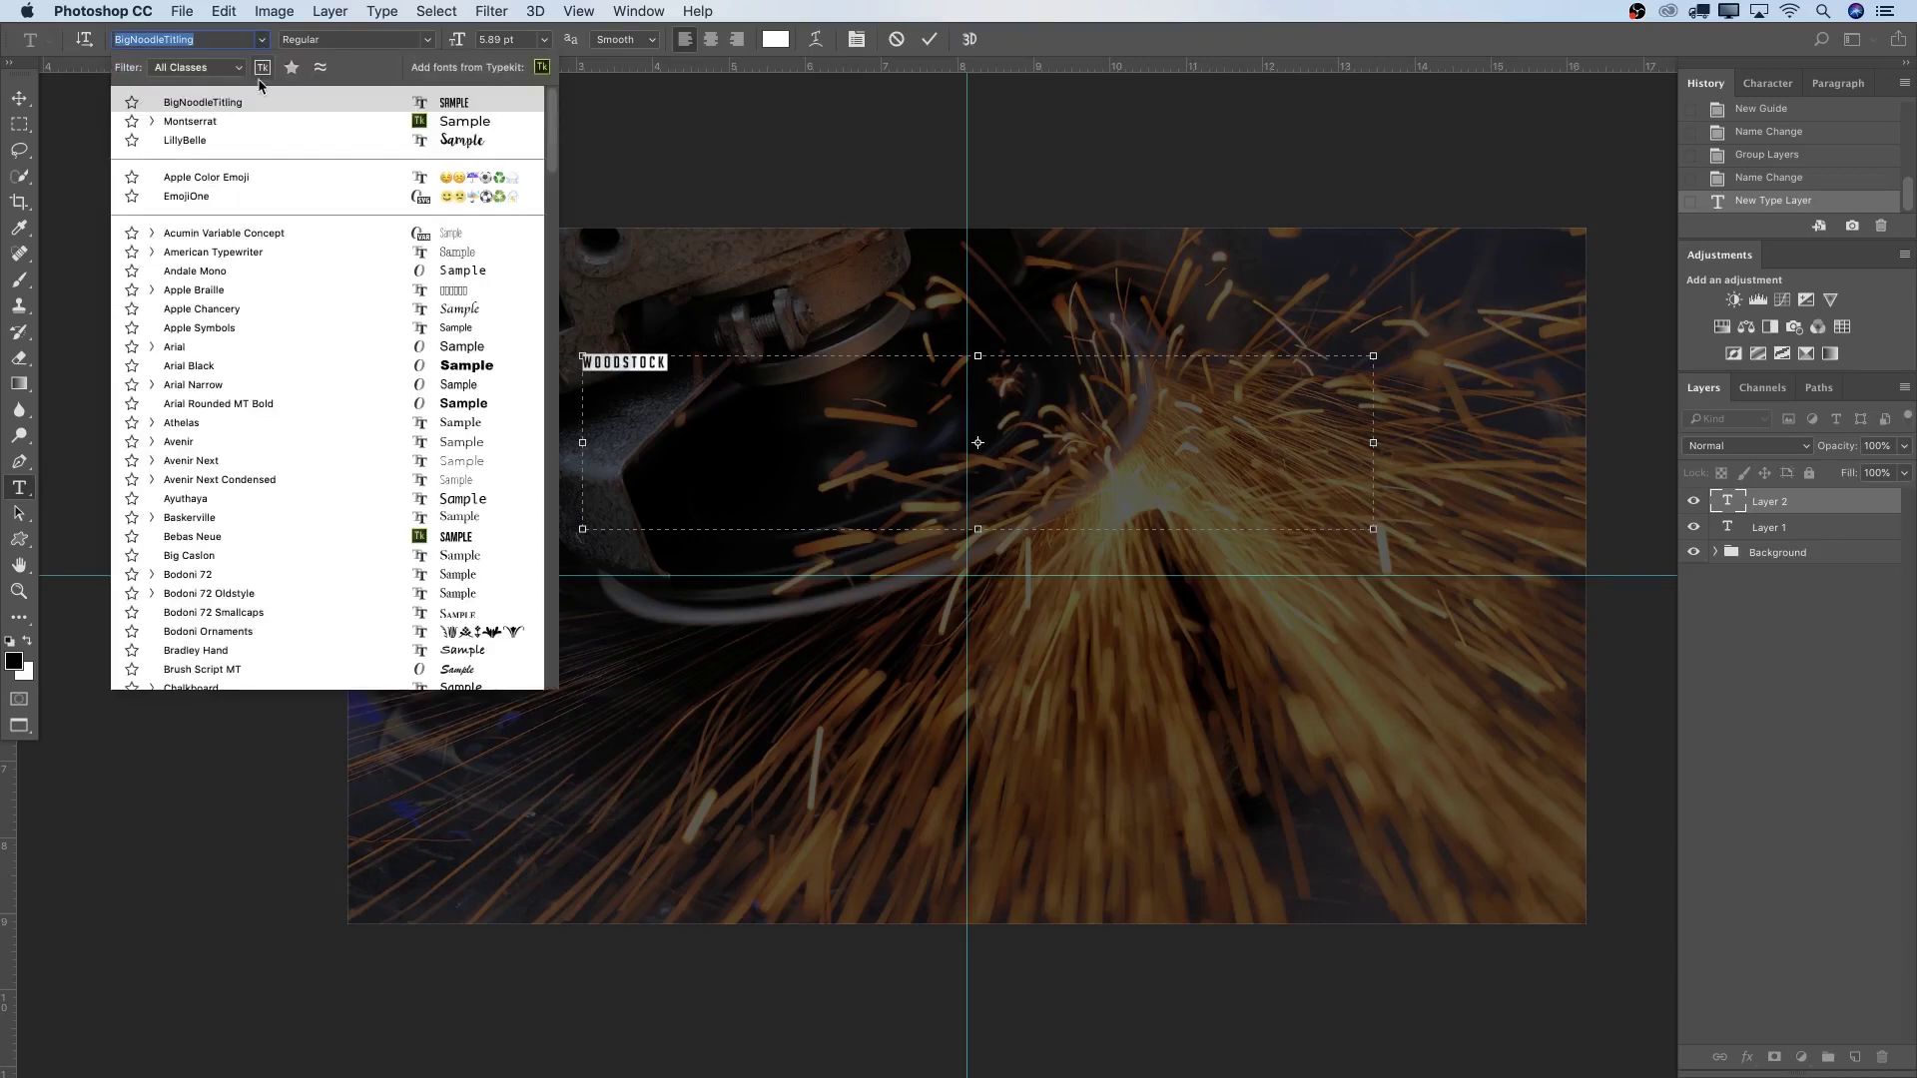
pyautogui.click(198, 126)
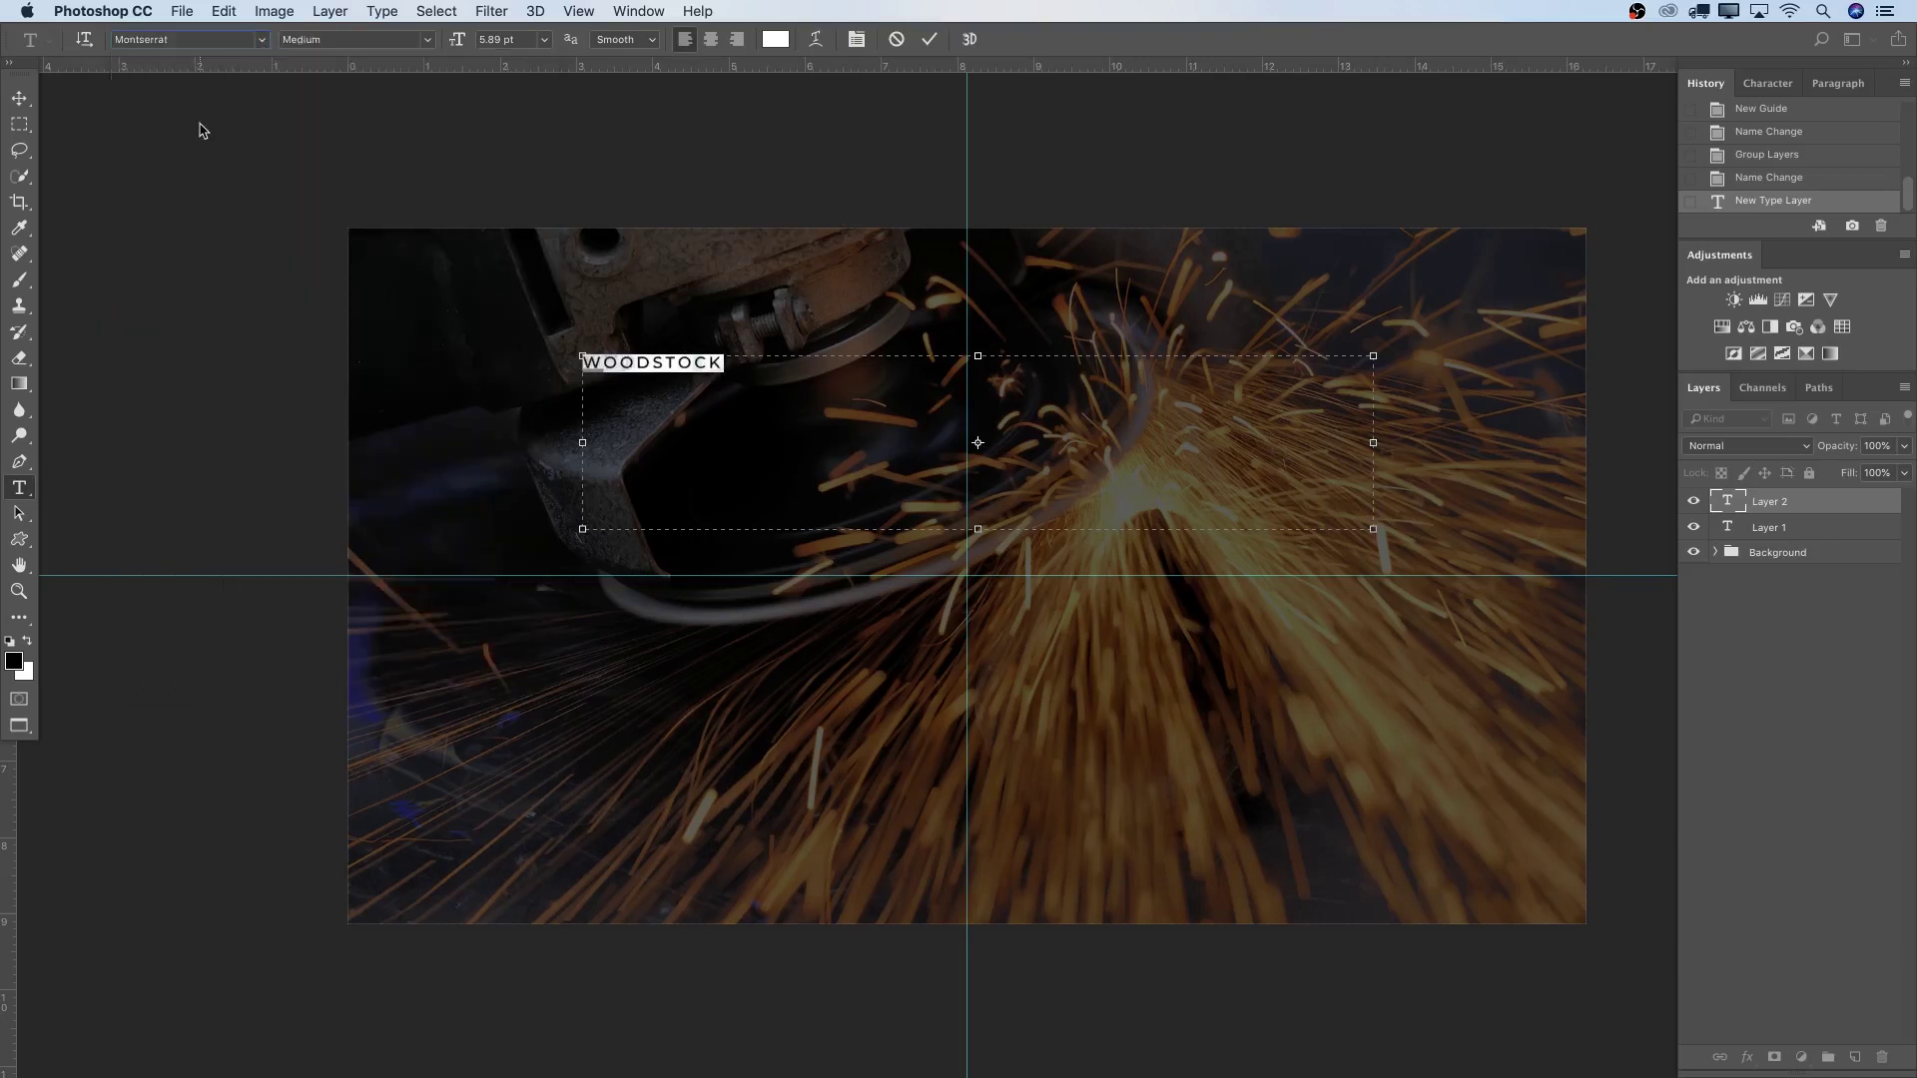
pyautogui.click(428, 40)
pyautogui.click(344, 52)
pyautogui.moveTo(740, 362); pyautogui.dragTo(554, 350)
pyautogui.press('Escape')
pyautogui.press('Tab')
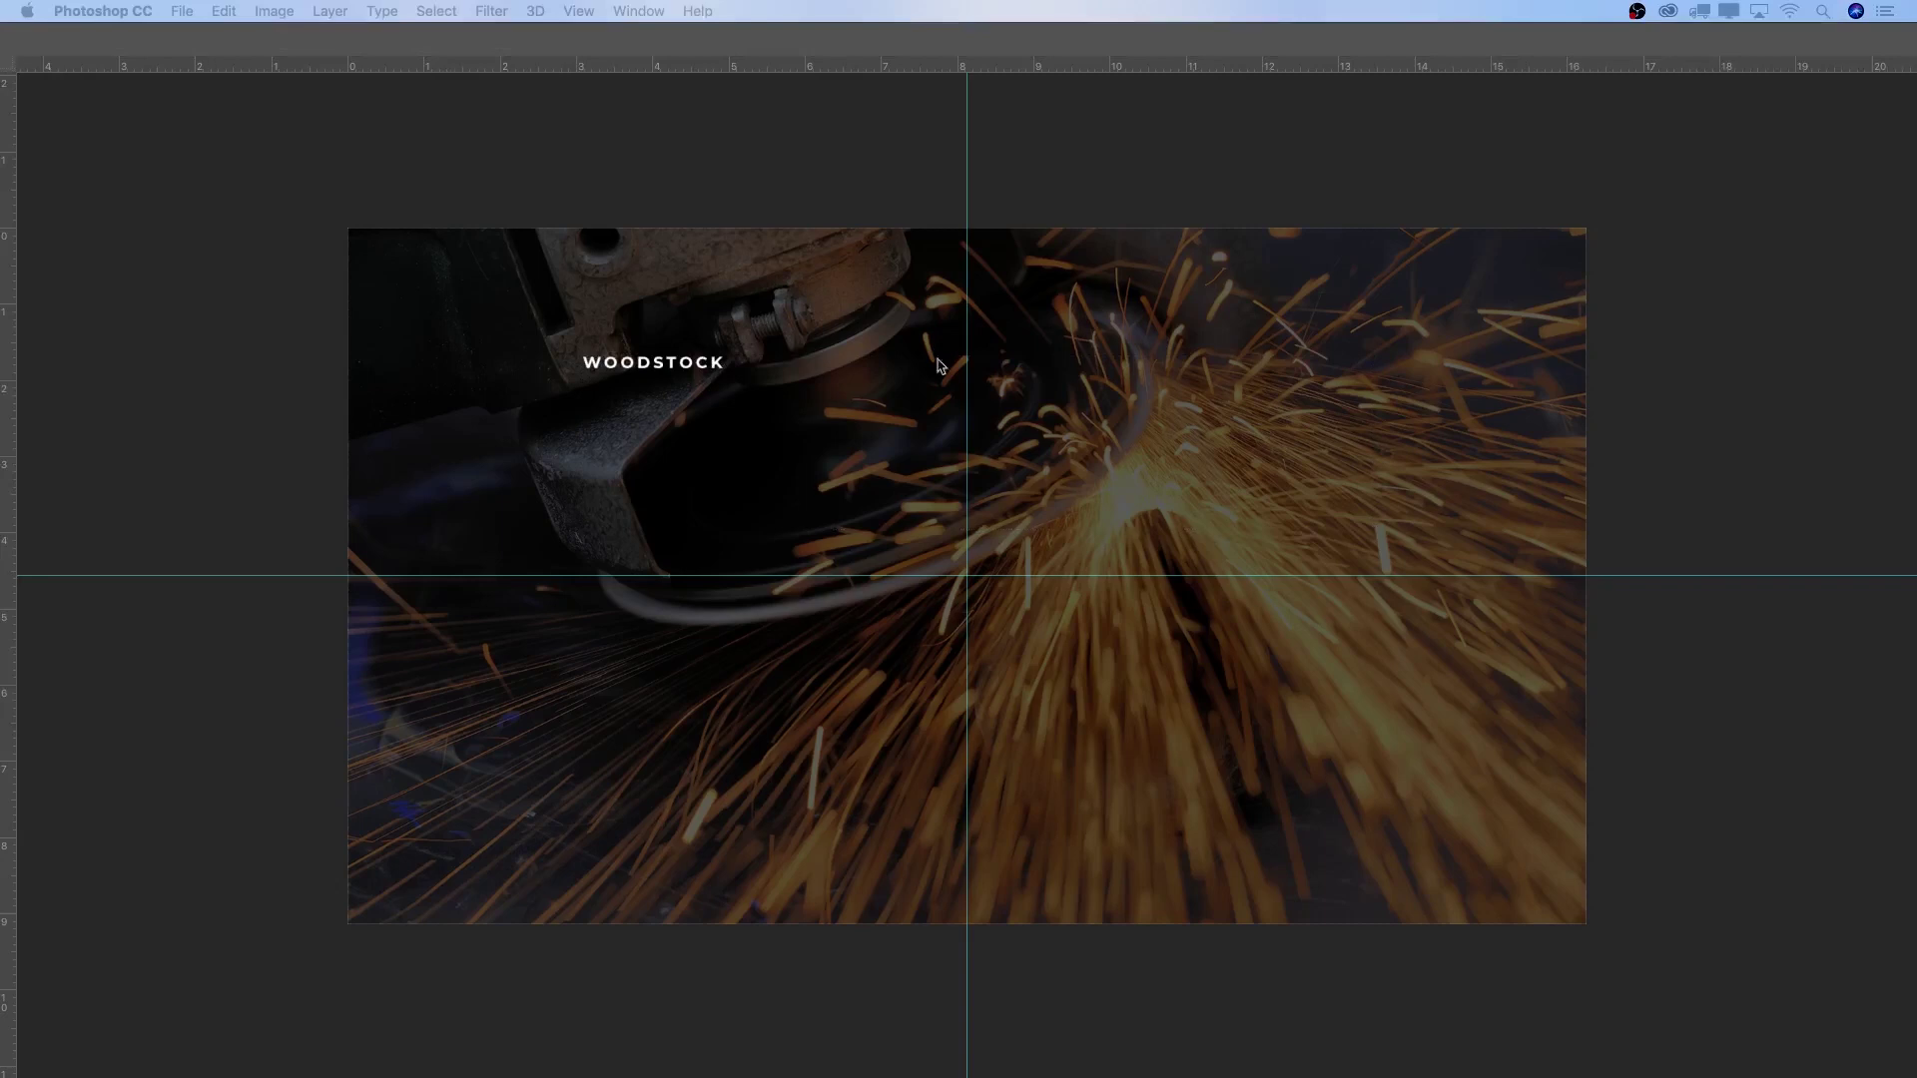
pyautogui.press('Tab')
# Set the WOODSTOCK text's size to 7 pt and its tracking to 500.
pyautogui.moveTo(704, 362); pyautogui.dragTo(595, 360)
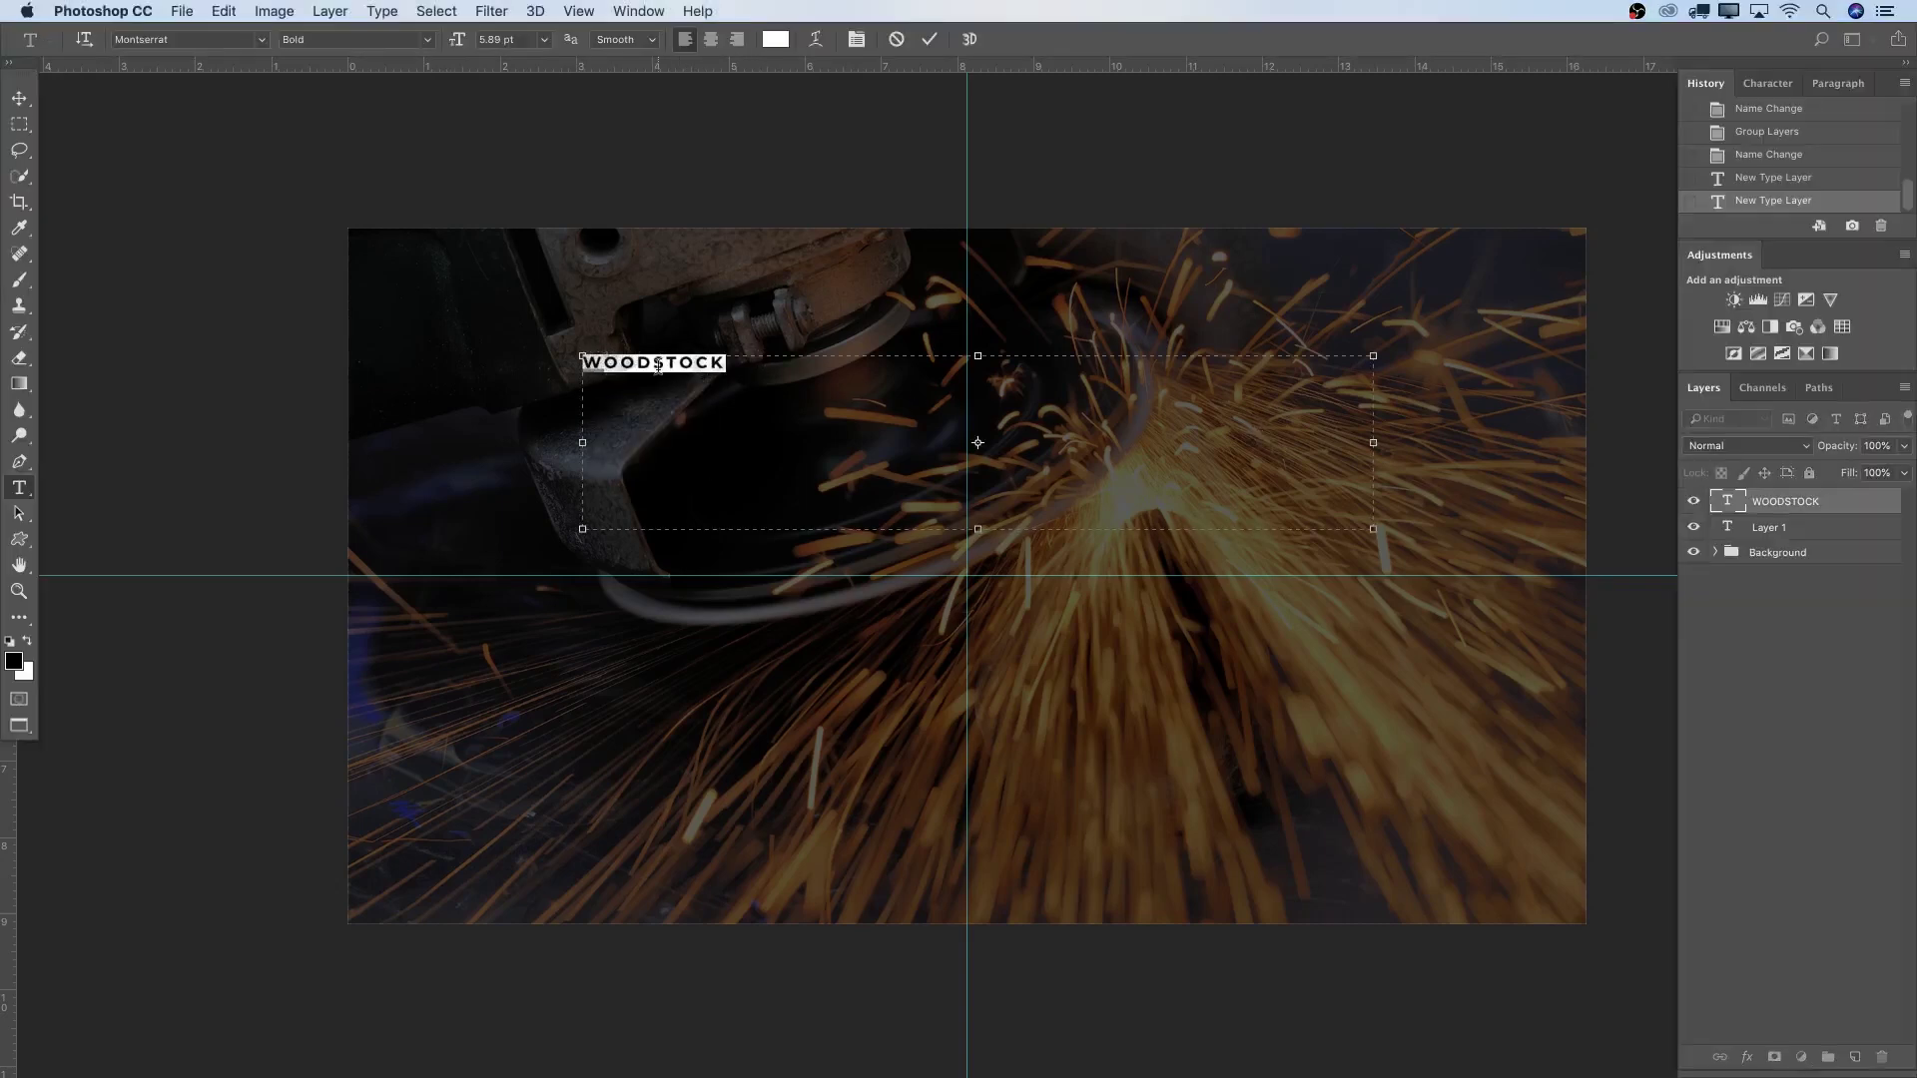
pyautogui.click(451, 38)
pyautogui.write('7')
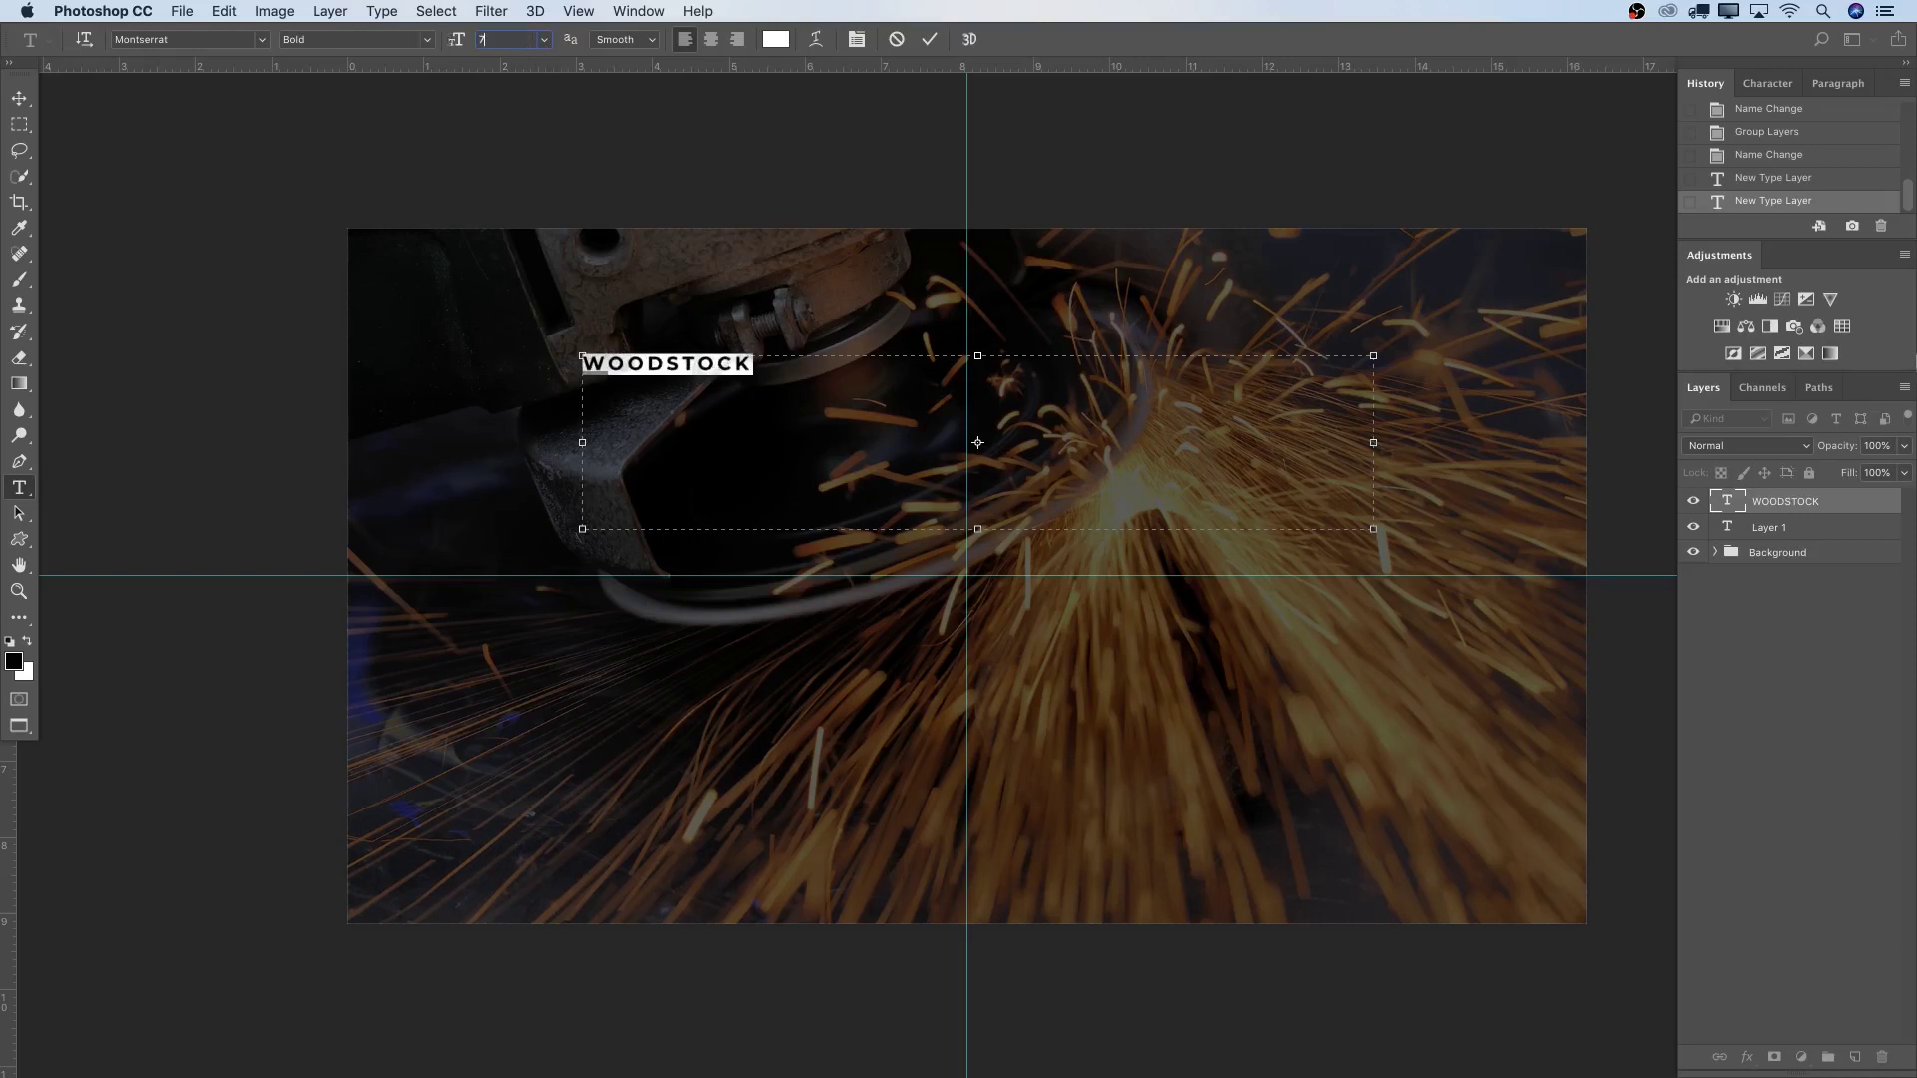
pyautogui.click(1764, 84)
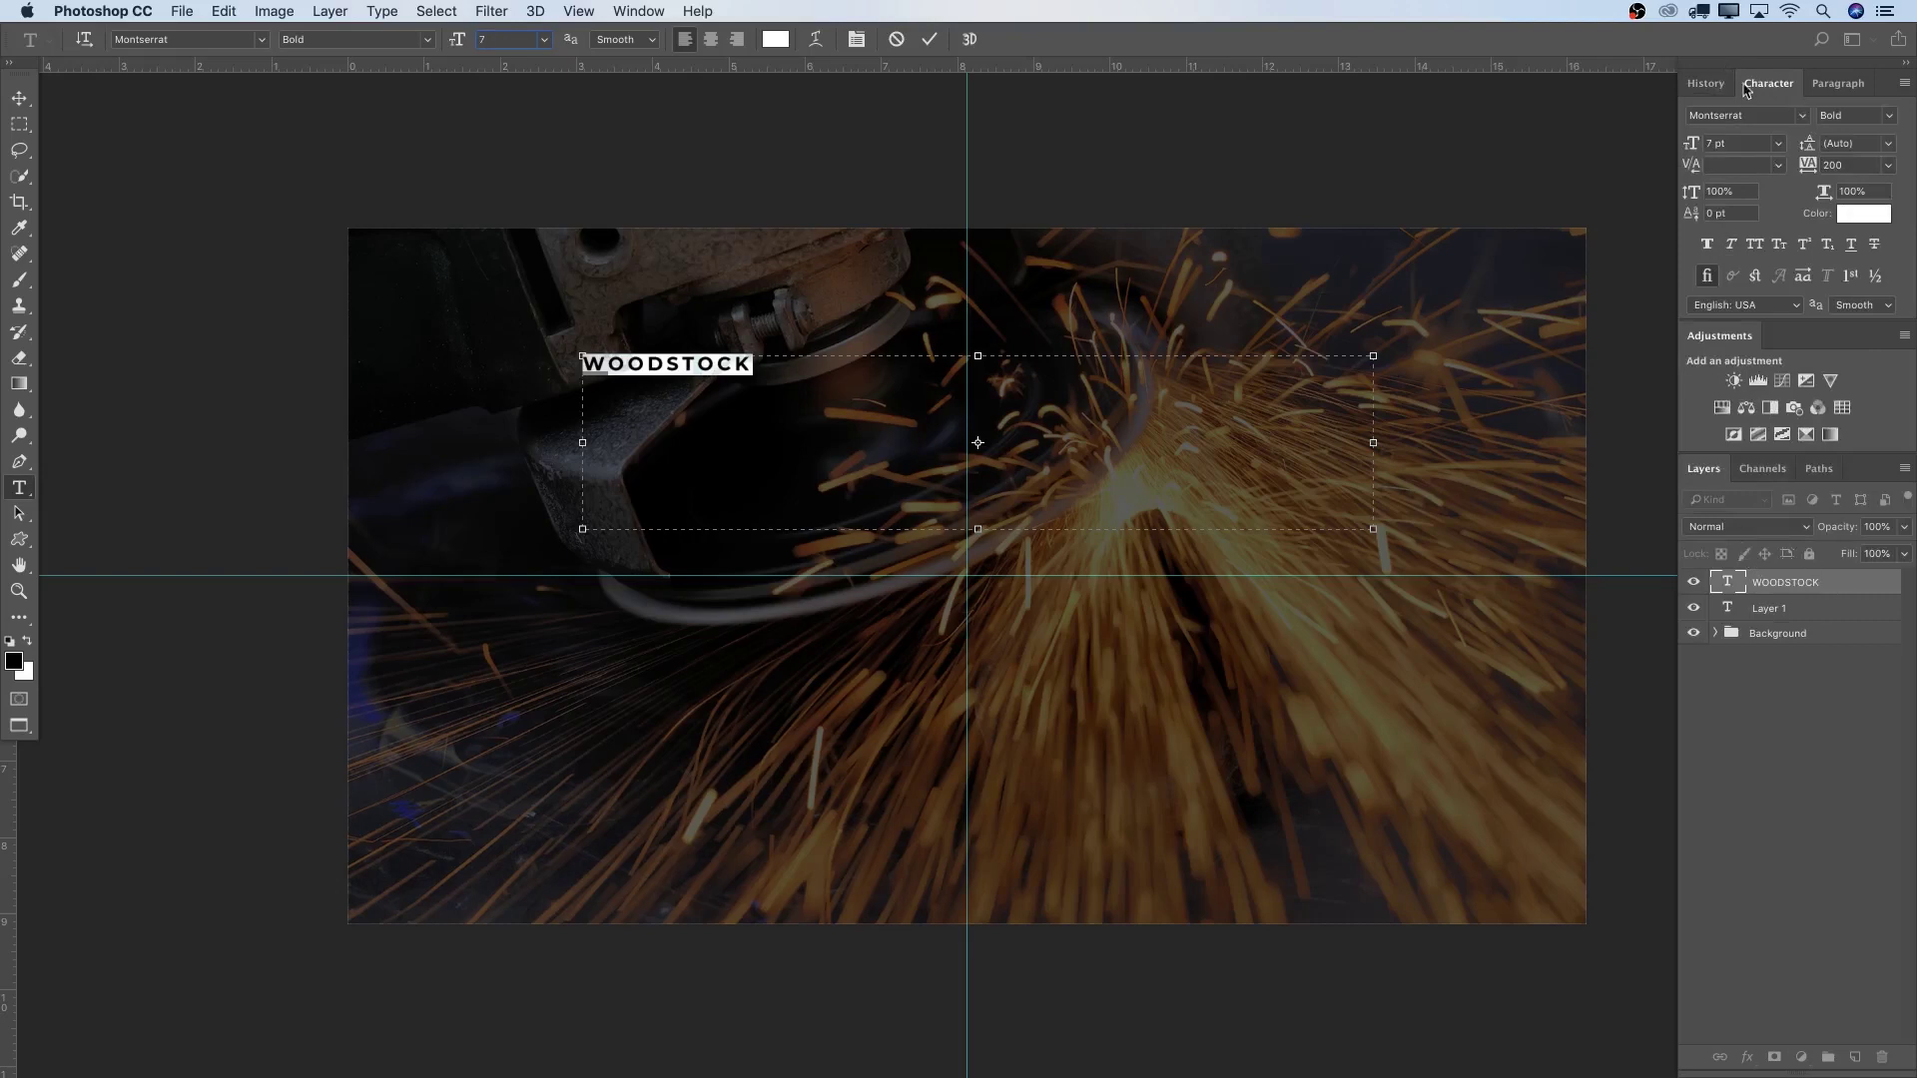
pyautogui.click(639, 11)
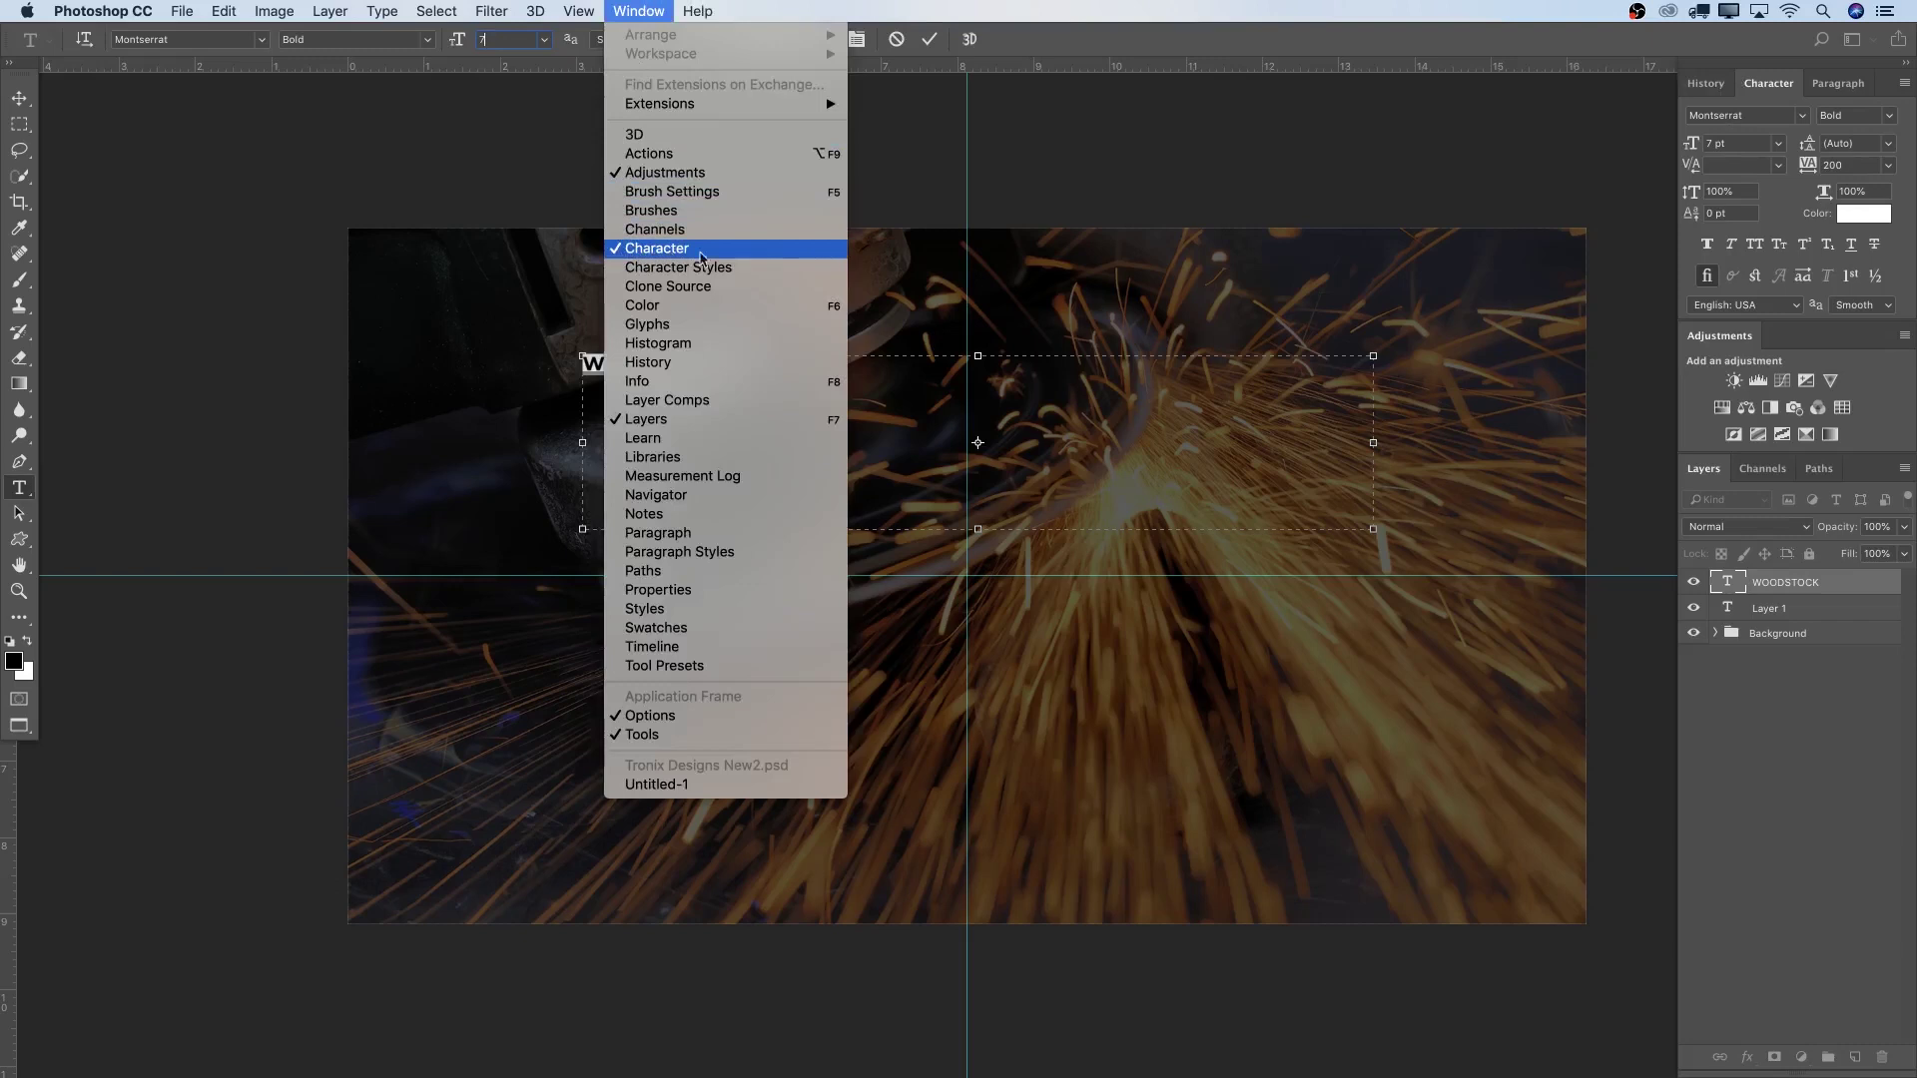
pyautogui.click(1198, 413)
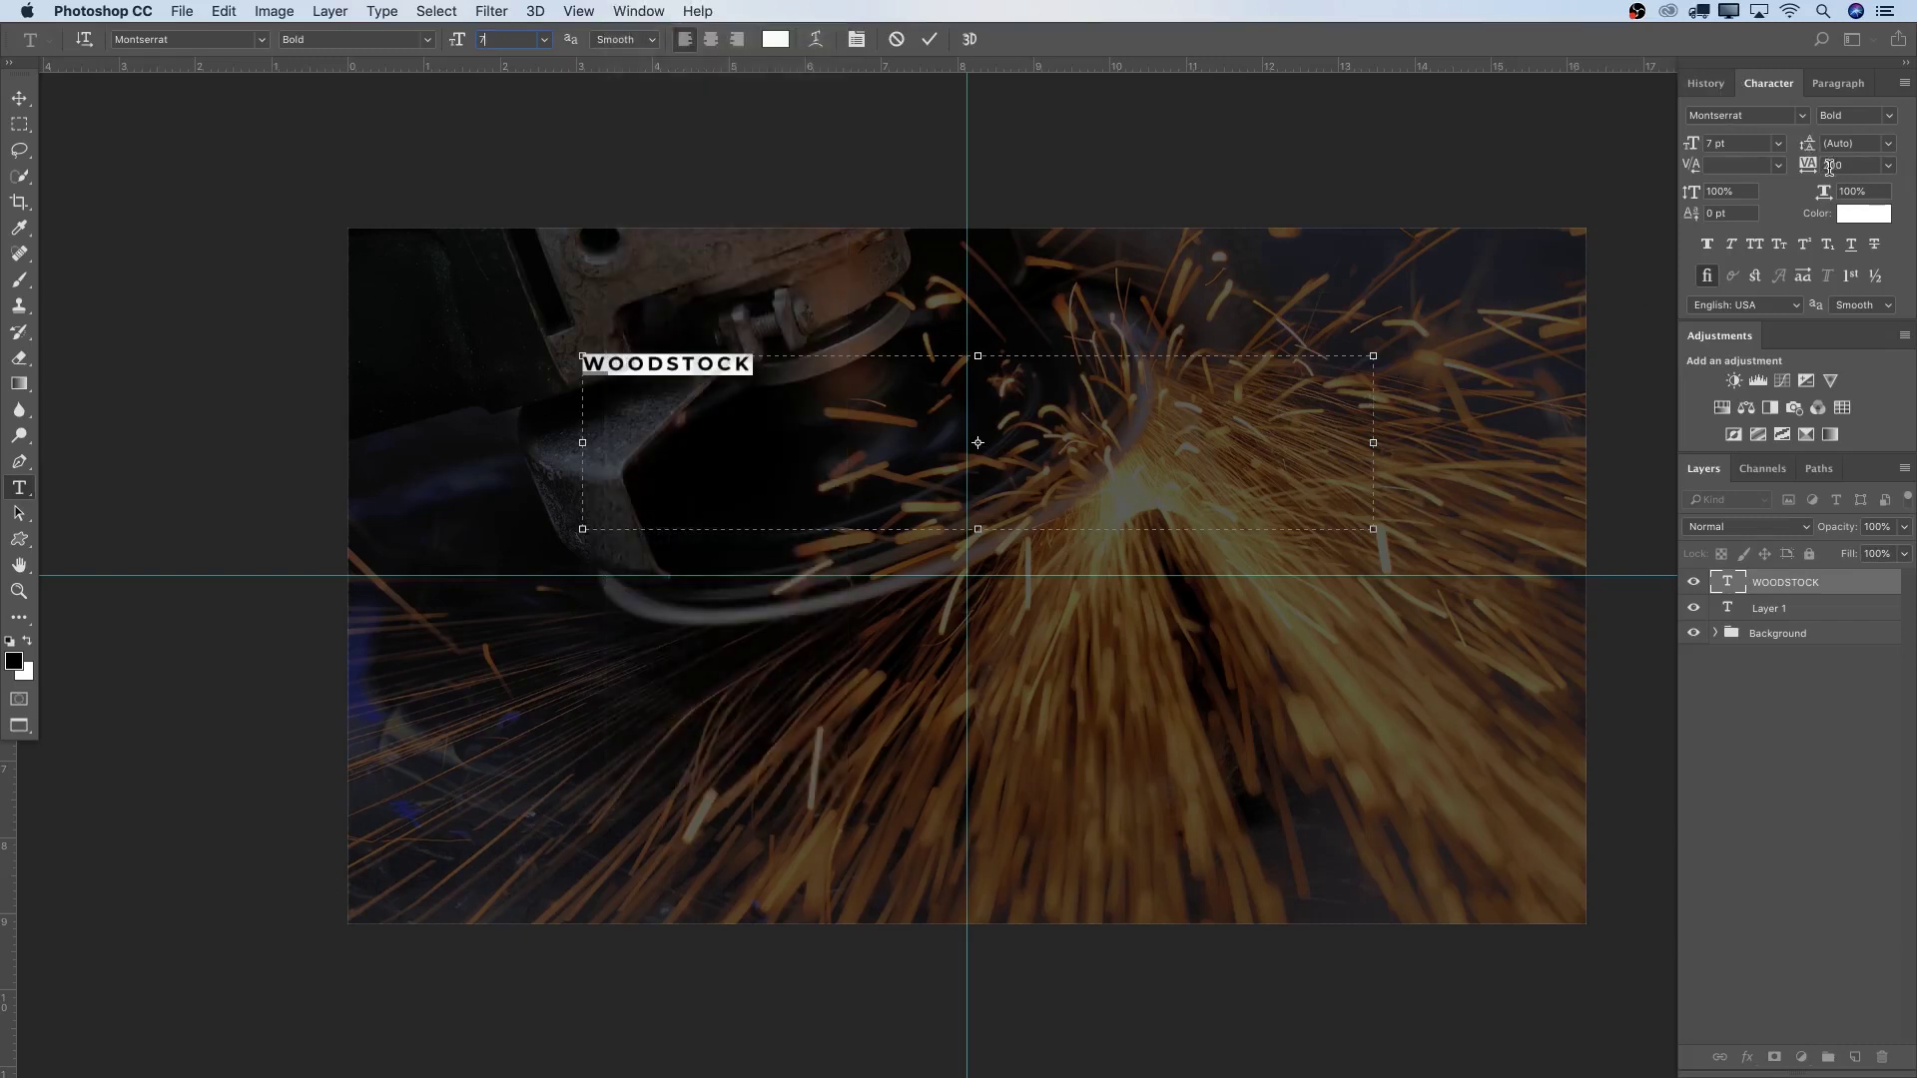
pyautogui.click(1825, 165)
pyautogui.write('500')
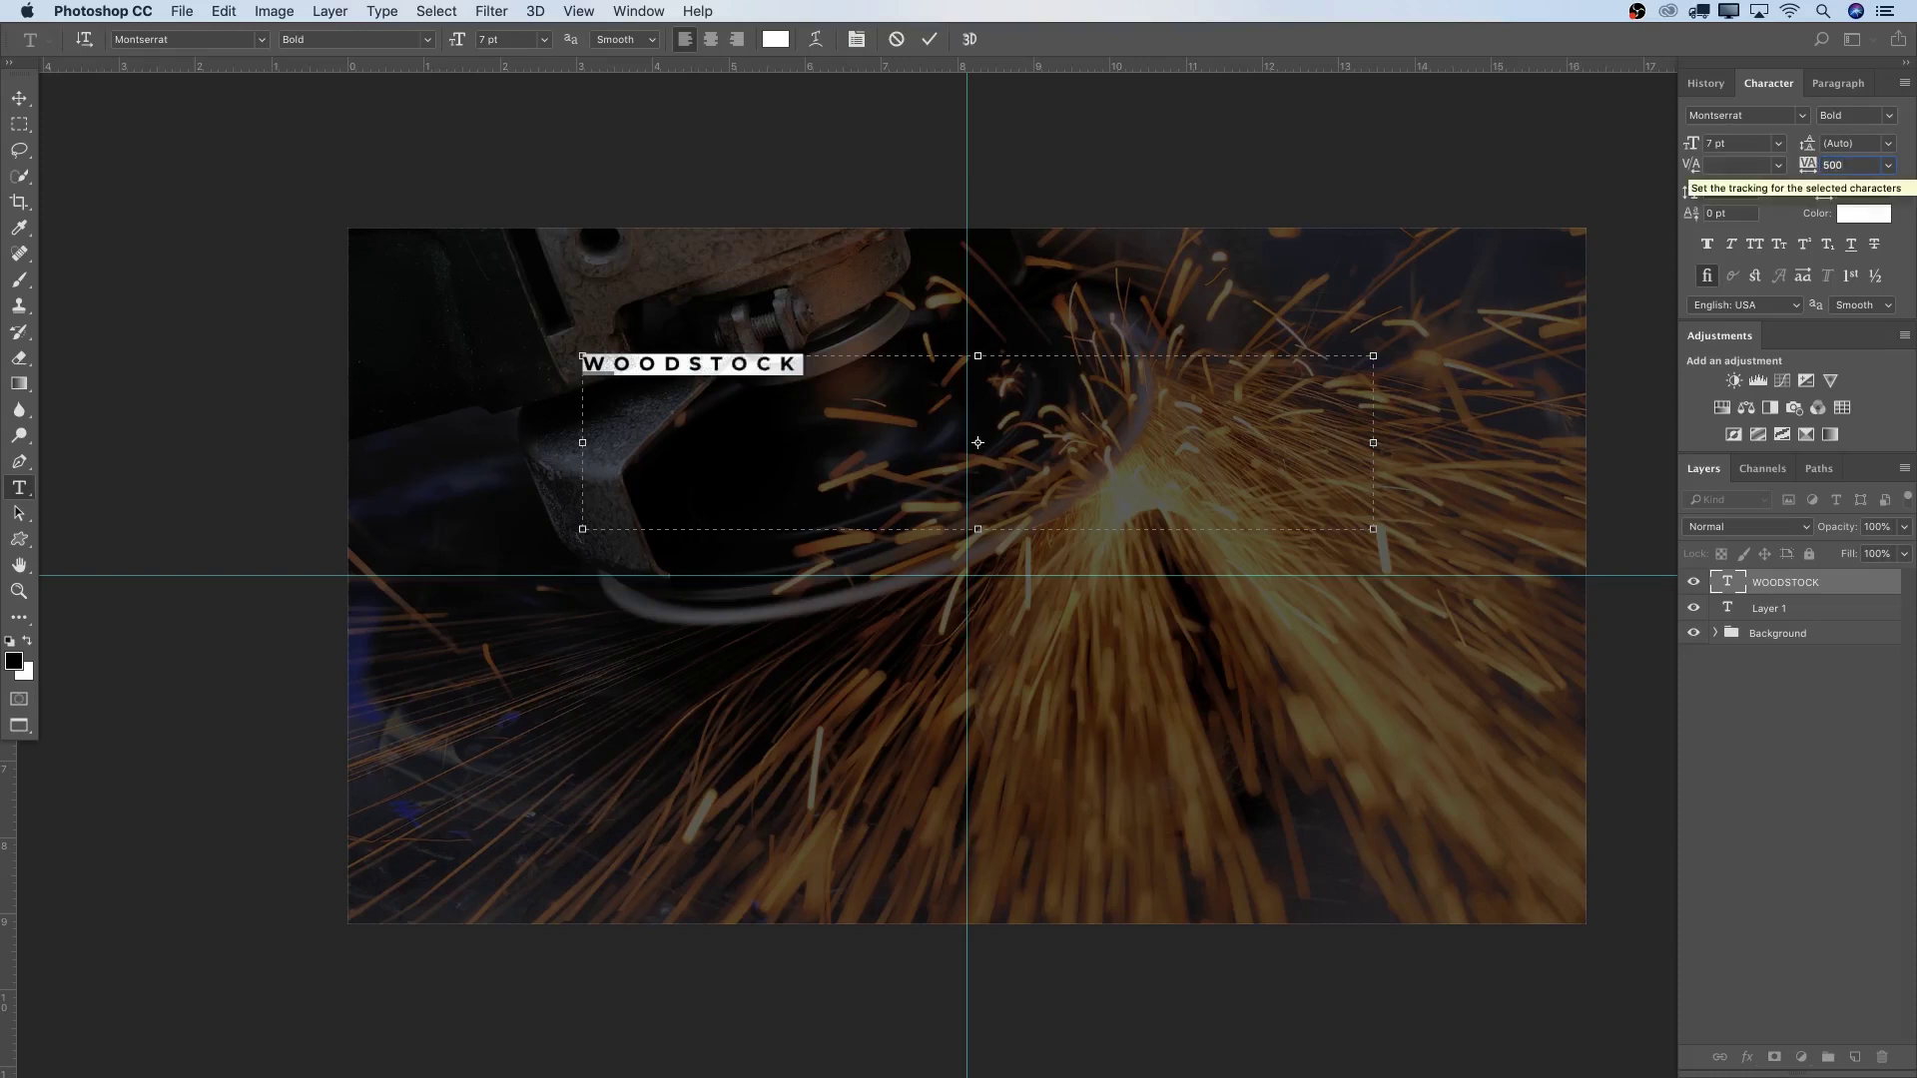
pyautogui.click(929, 39)
# Move the WOODSTOCK text so that it is centred on the vertical guide, above the horizontal one.
pyautogui.click(20, 100)
pyautogui.moveTo(688, 368); pyautogui.dragTo(967, 429)
pyautogui.press('Down')
pyautogui.press('Down')
pyautogui.press('Right')
pyautogui.press('Right')
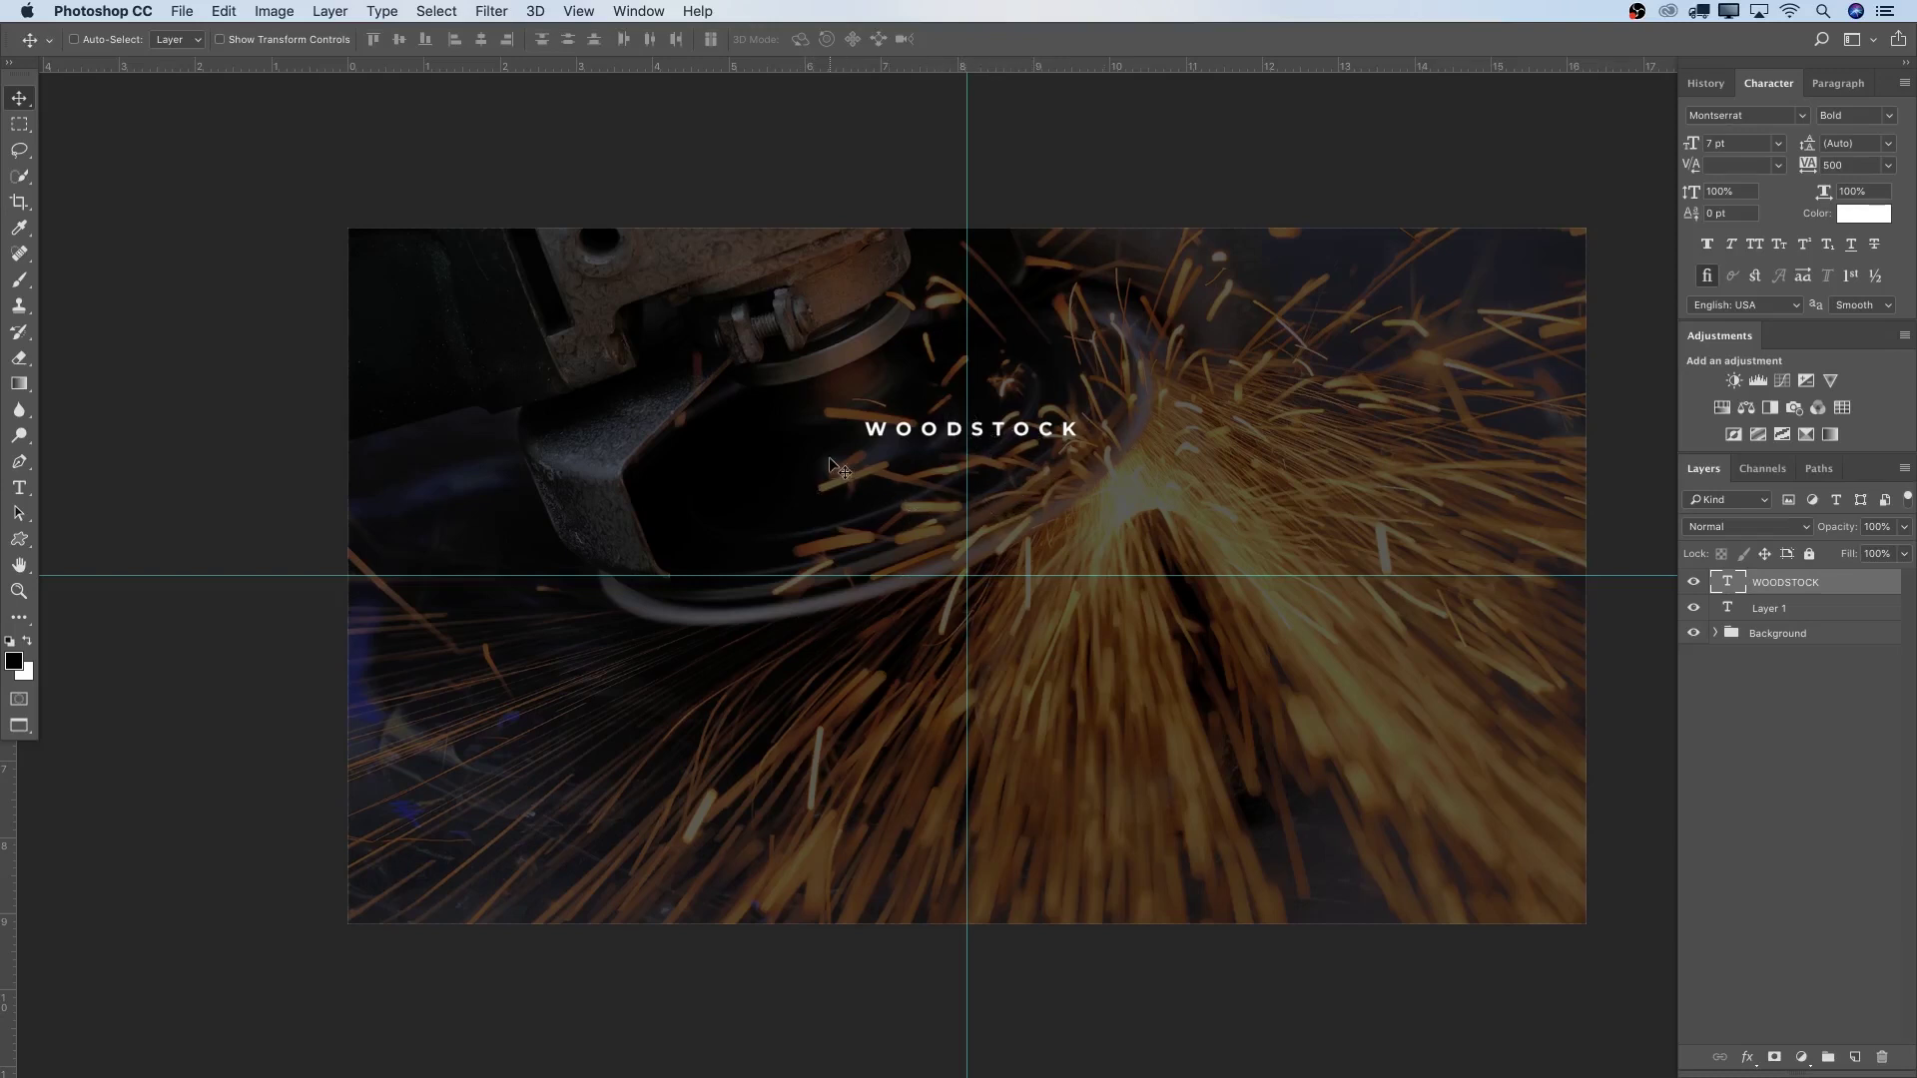
# Create a large text box below WOODSTOCK, spanning the canvas middle, and enter Voltanic.Co.
pyautogui.press('t')
pyautogui.moveTo(446, 481); pyautogui.dragTo(1427, 712)
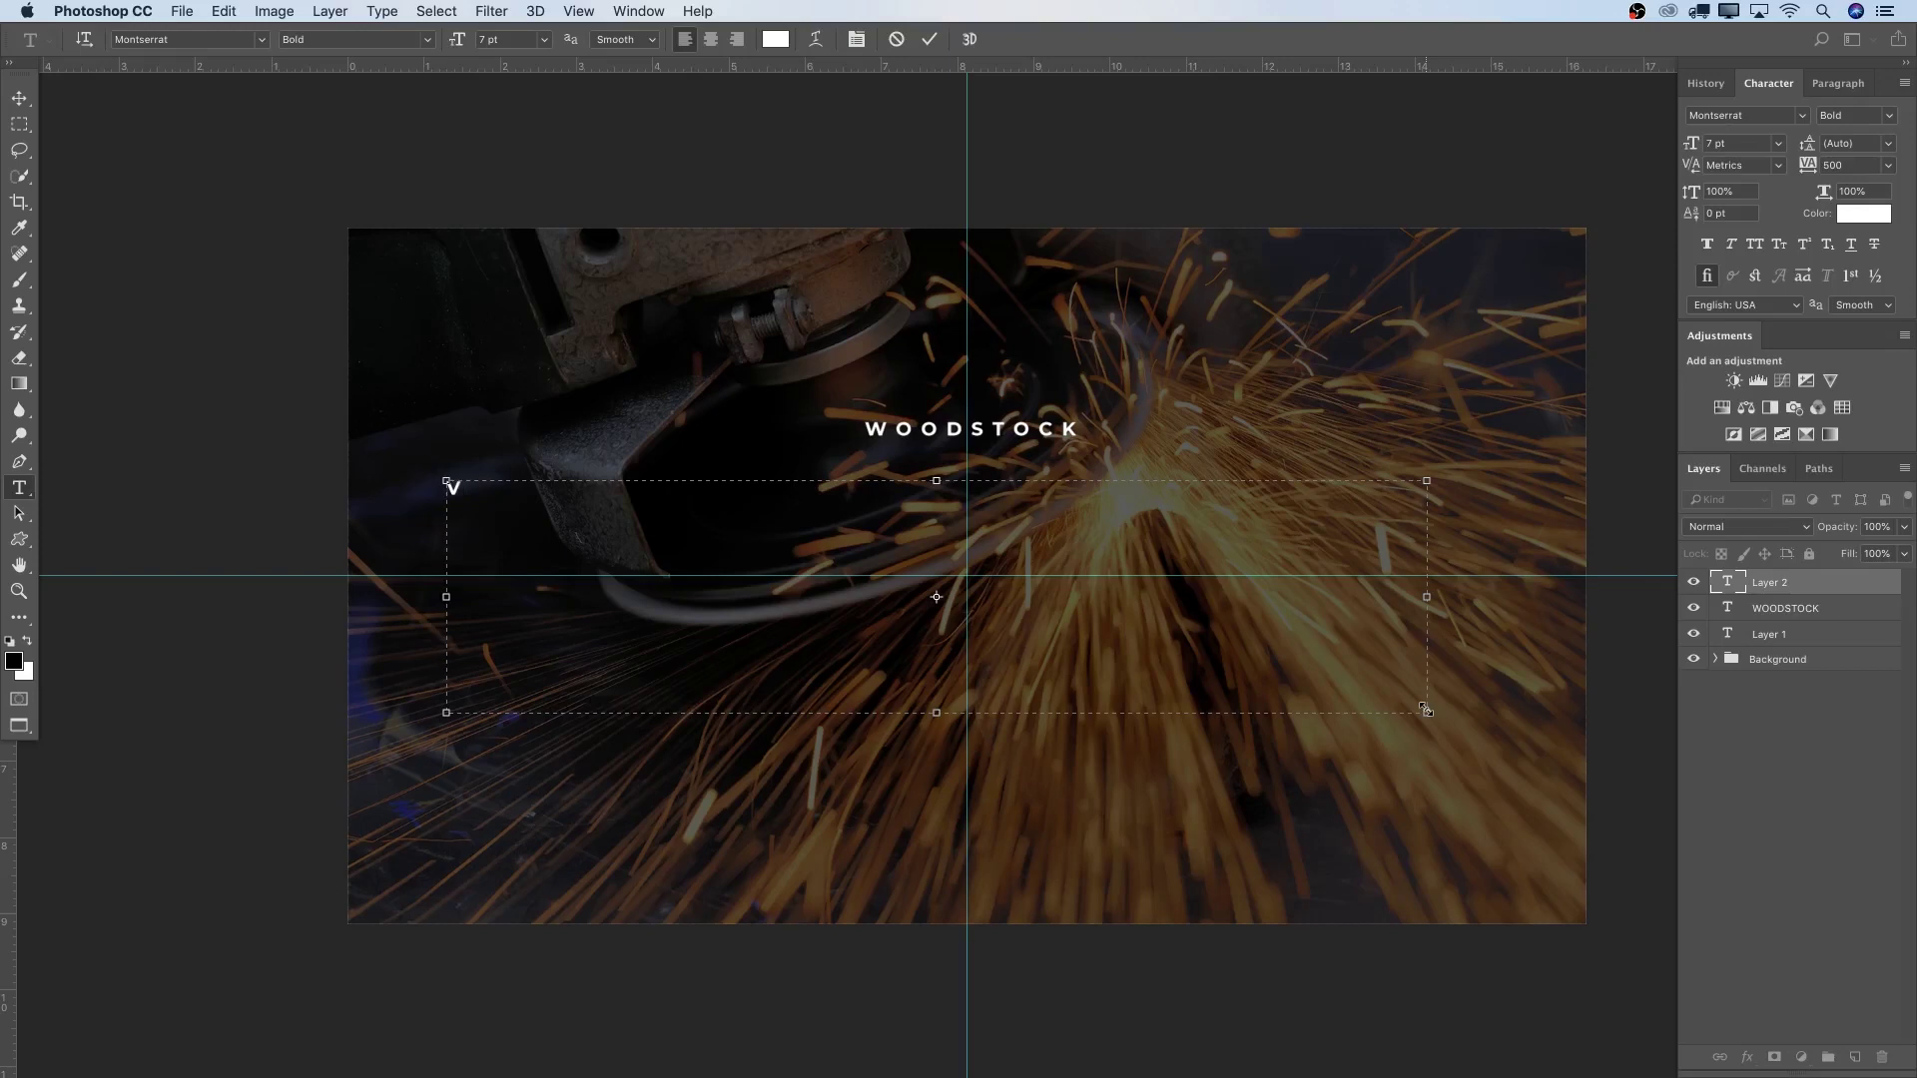
pyautogui.write('Voltanic.Cpo')
pyautogui.press('BackSpace')
pyautogui.press('BackSpace')
pyautogui.press('BackSpace')
pyautogui.write('Co')
# Change the font of the Voltanic.Co text to LillyBelle.
pyautogui.hotkey('ctrl', 'a')
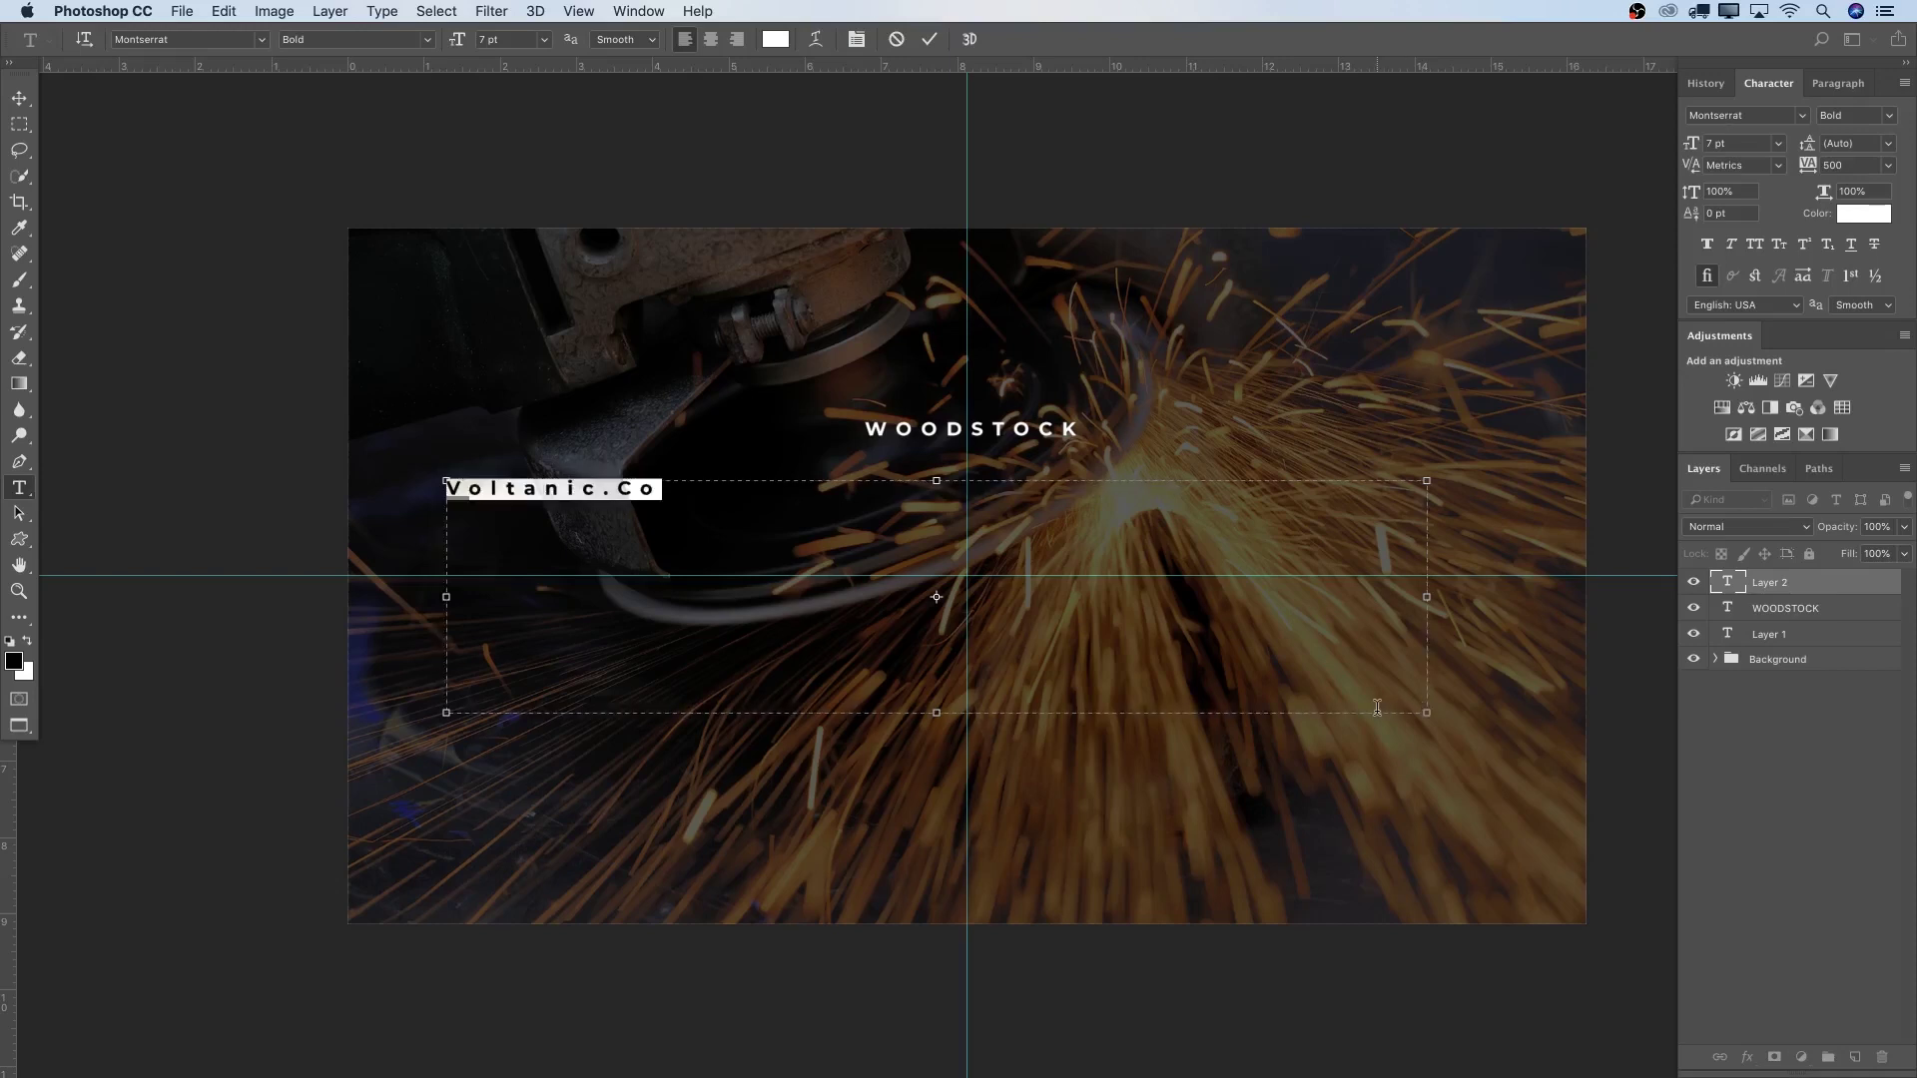
pyautogui.click(678, 491)
pyautogui.moveTo(677, 490); pyautogui.dragTo(431, 489)
pyautogui.click(262, 42)
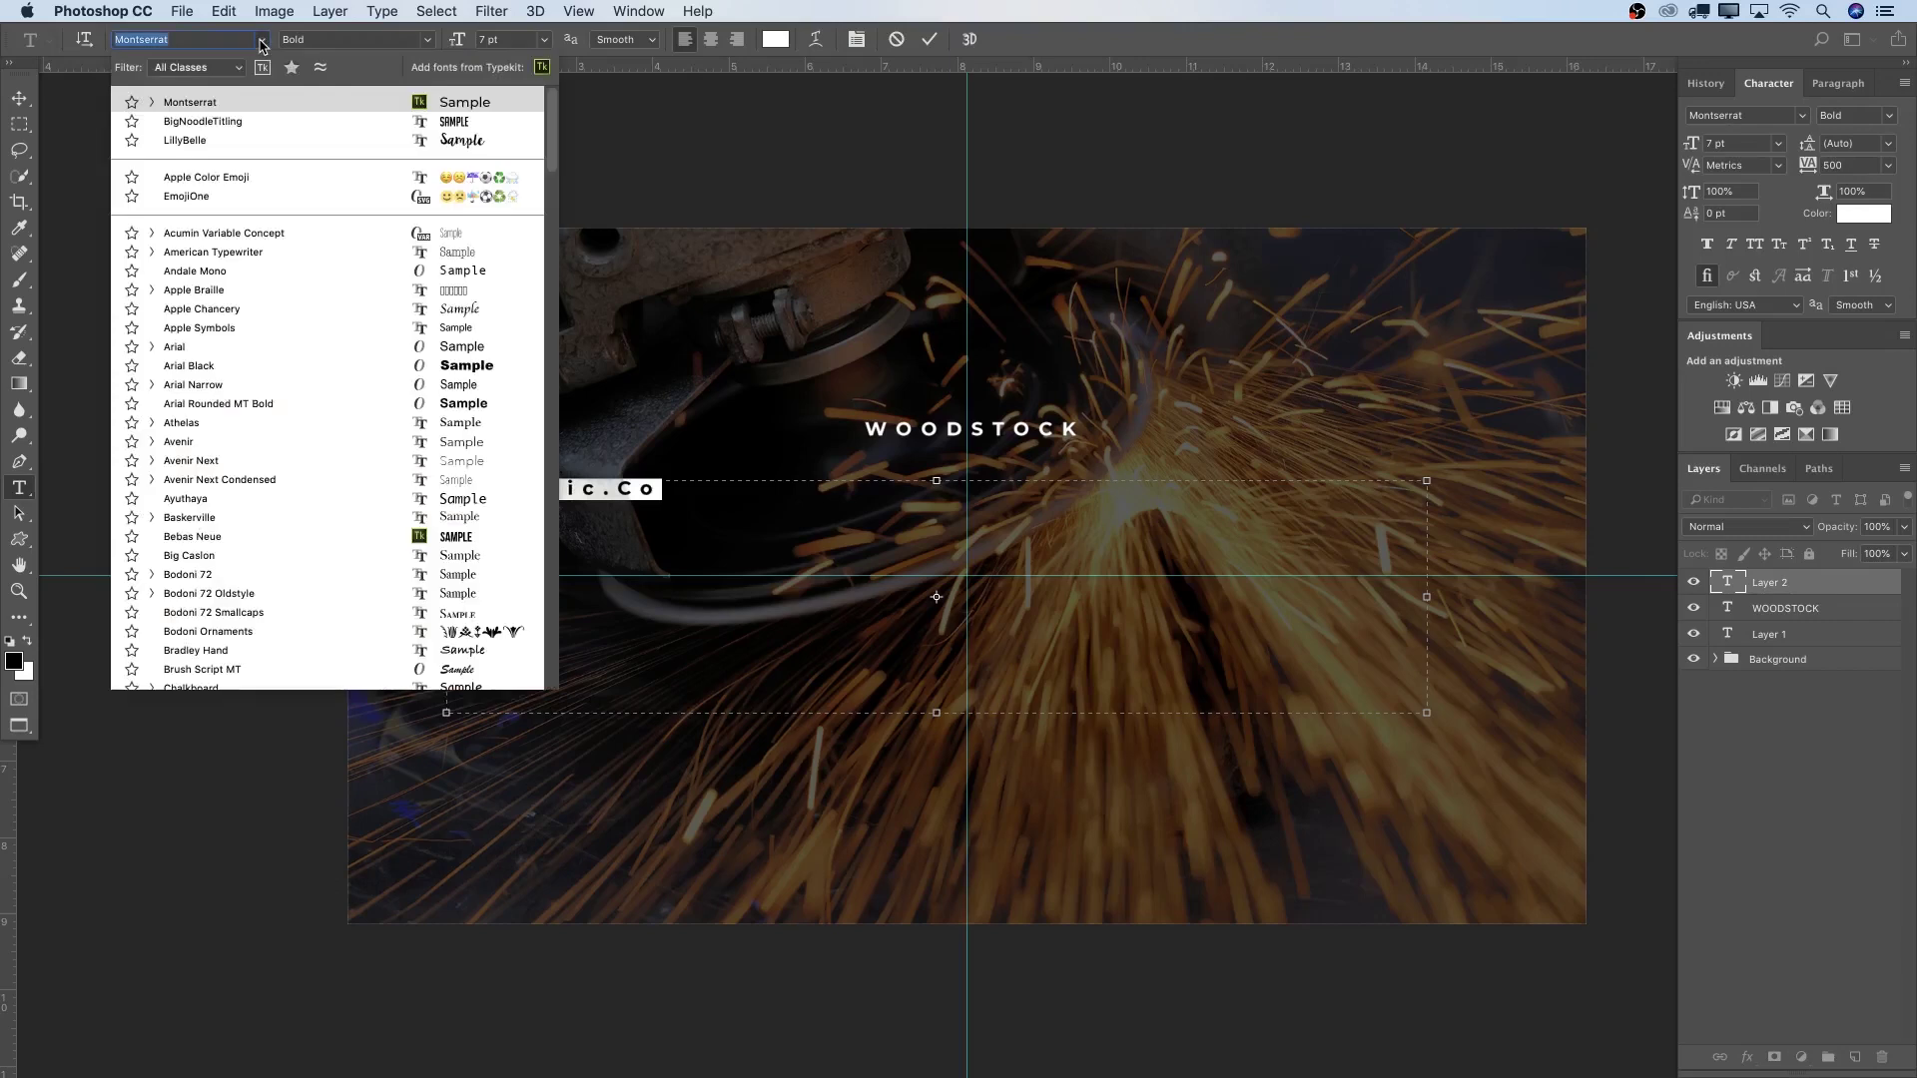
pyautogui.click(208, 142)
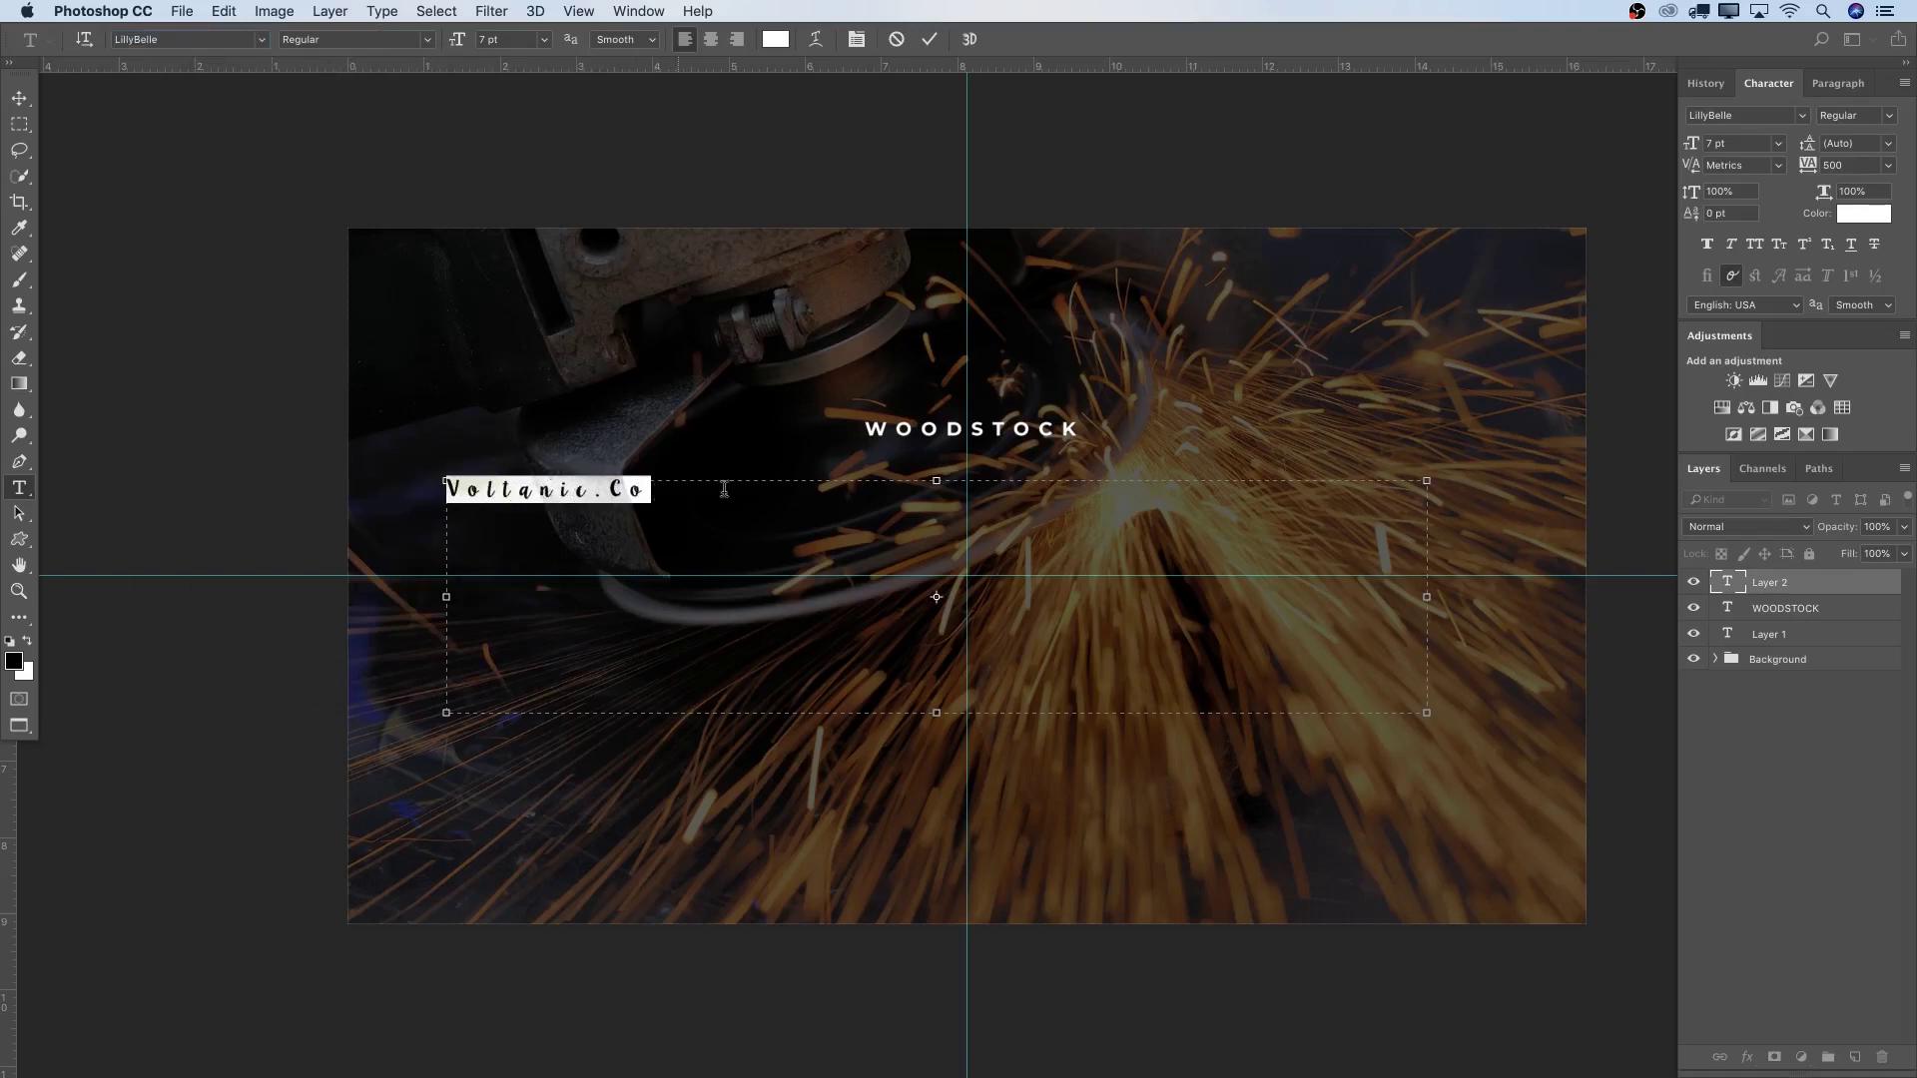
# Set the Voltanic.Co text's tracking to 0 and its size to 38 pt.
pyautogui.click(1801, 164)
pyautogui.write('0')
pyautogui.press('Return')
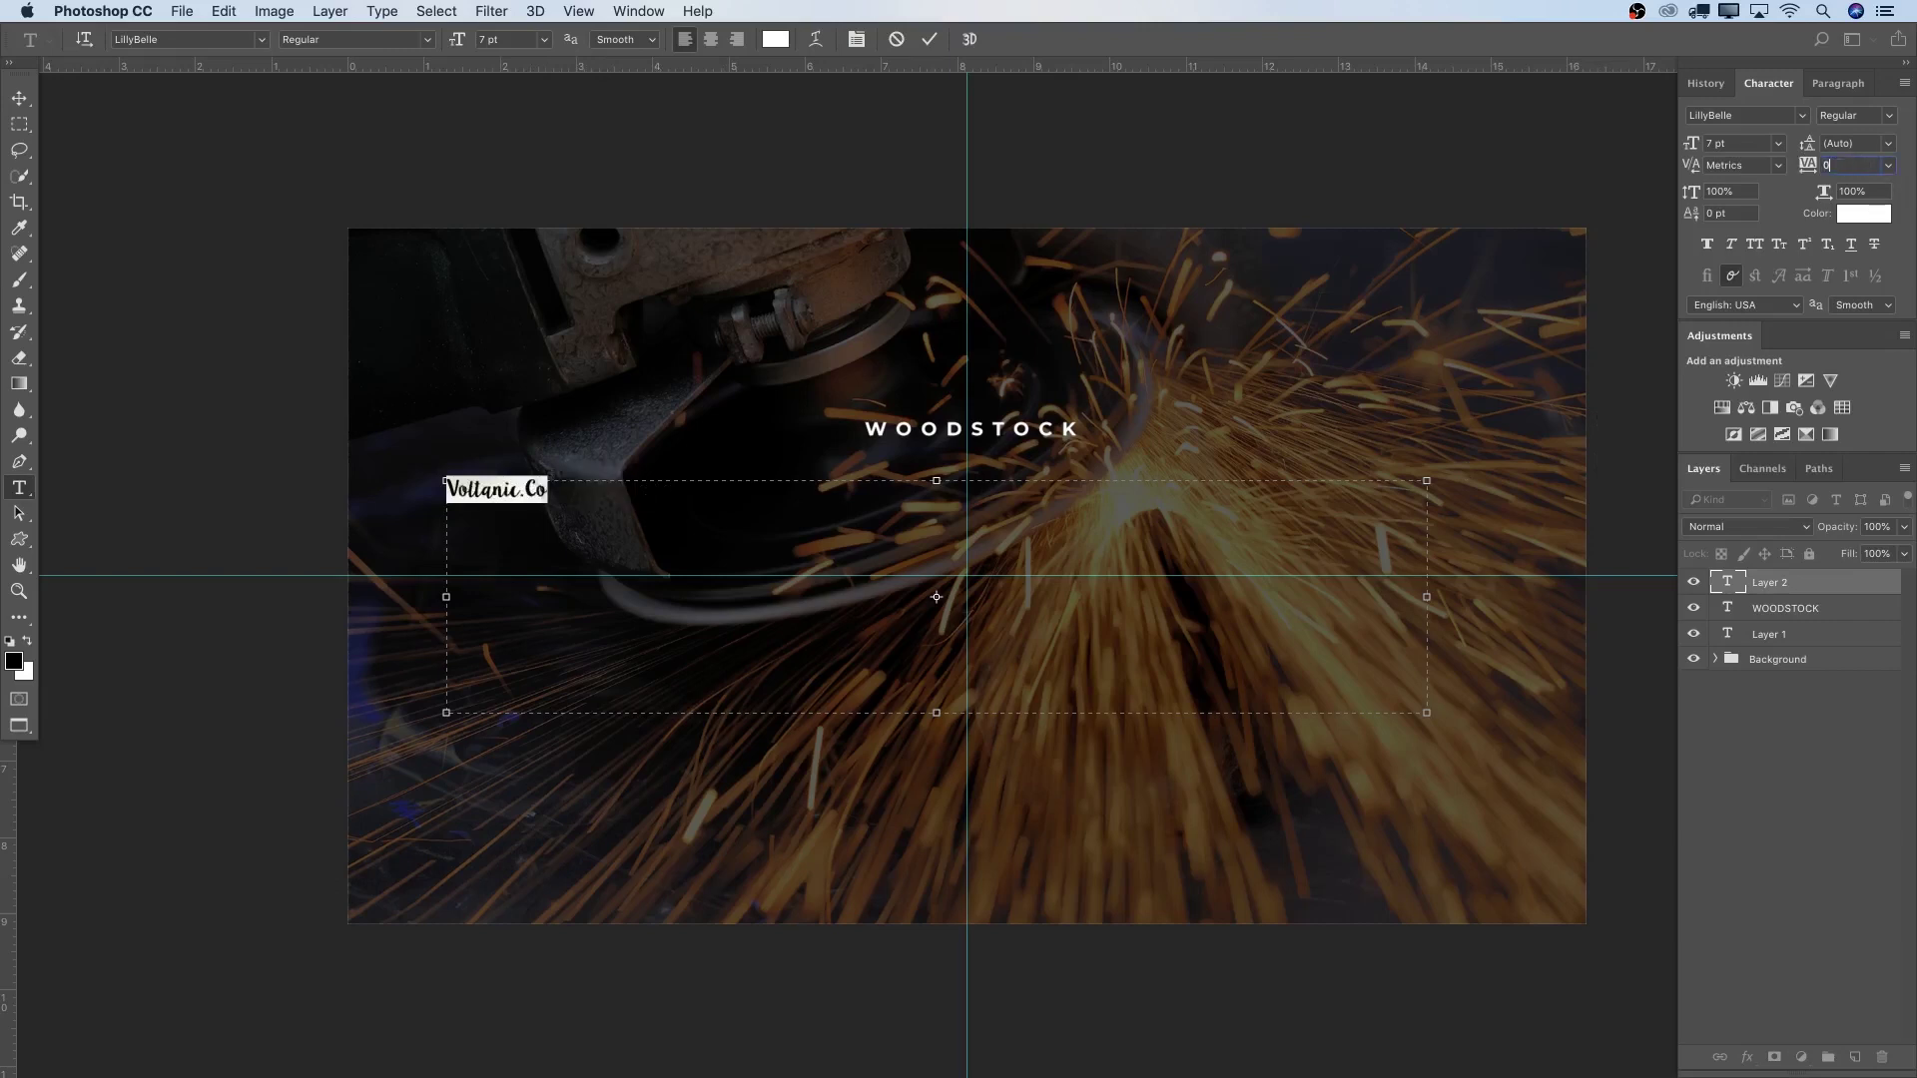
pyautogui.click(512, 38)
pyautogui.write('40')
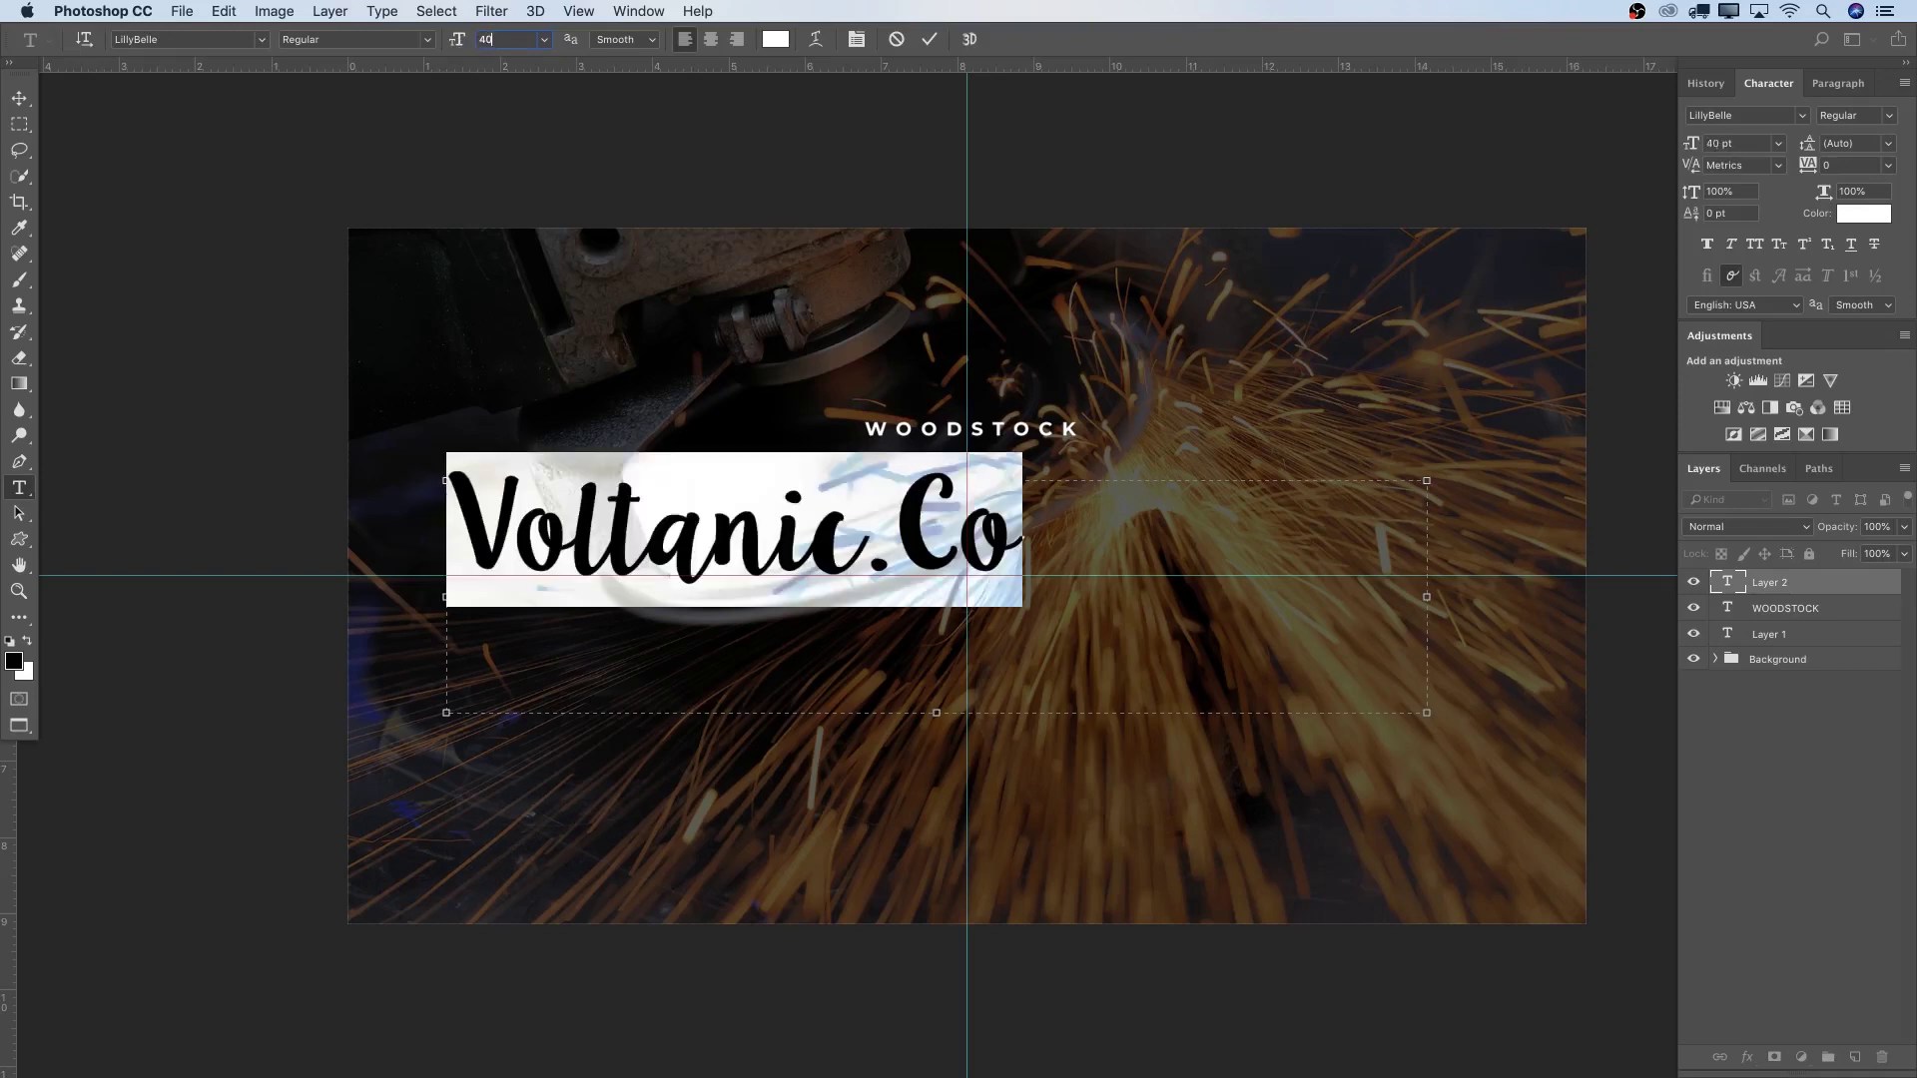
pyautogui.write('38')
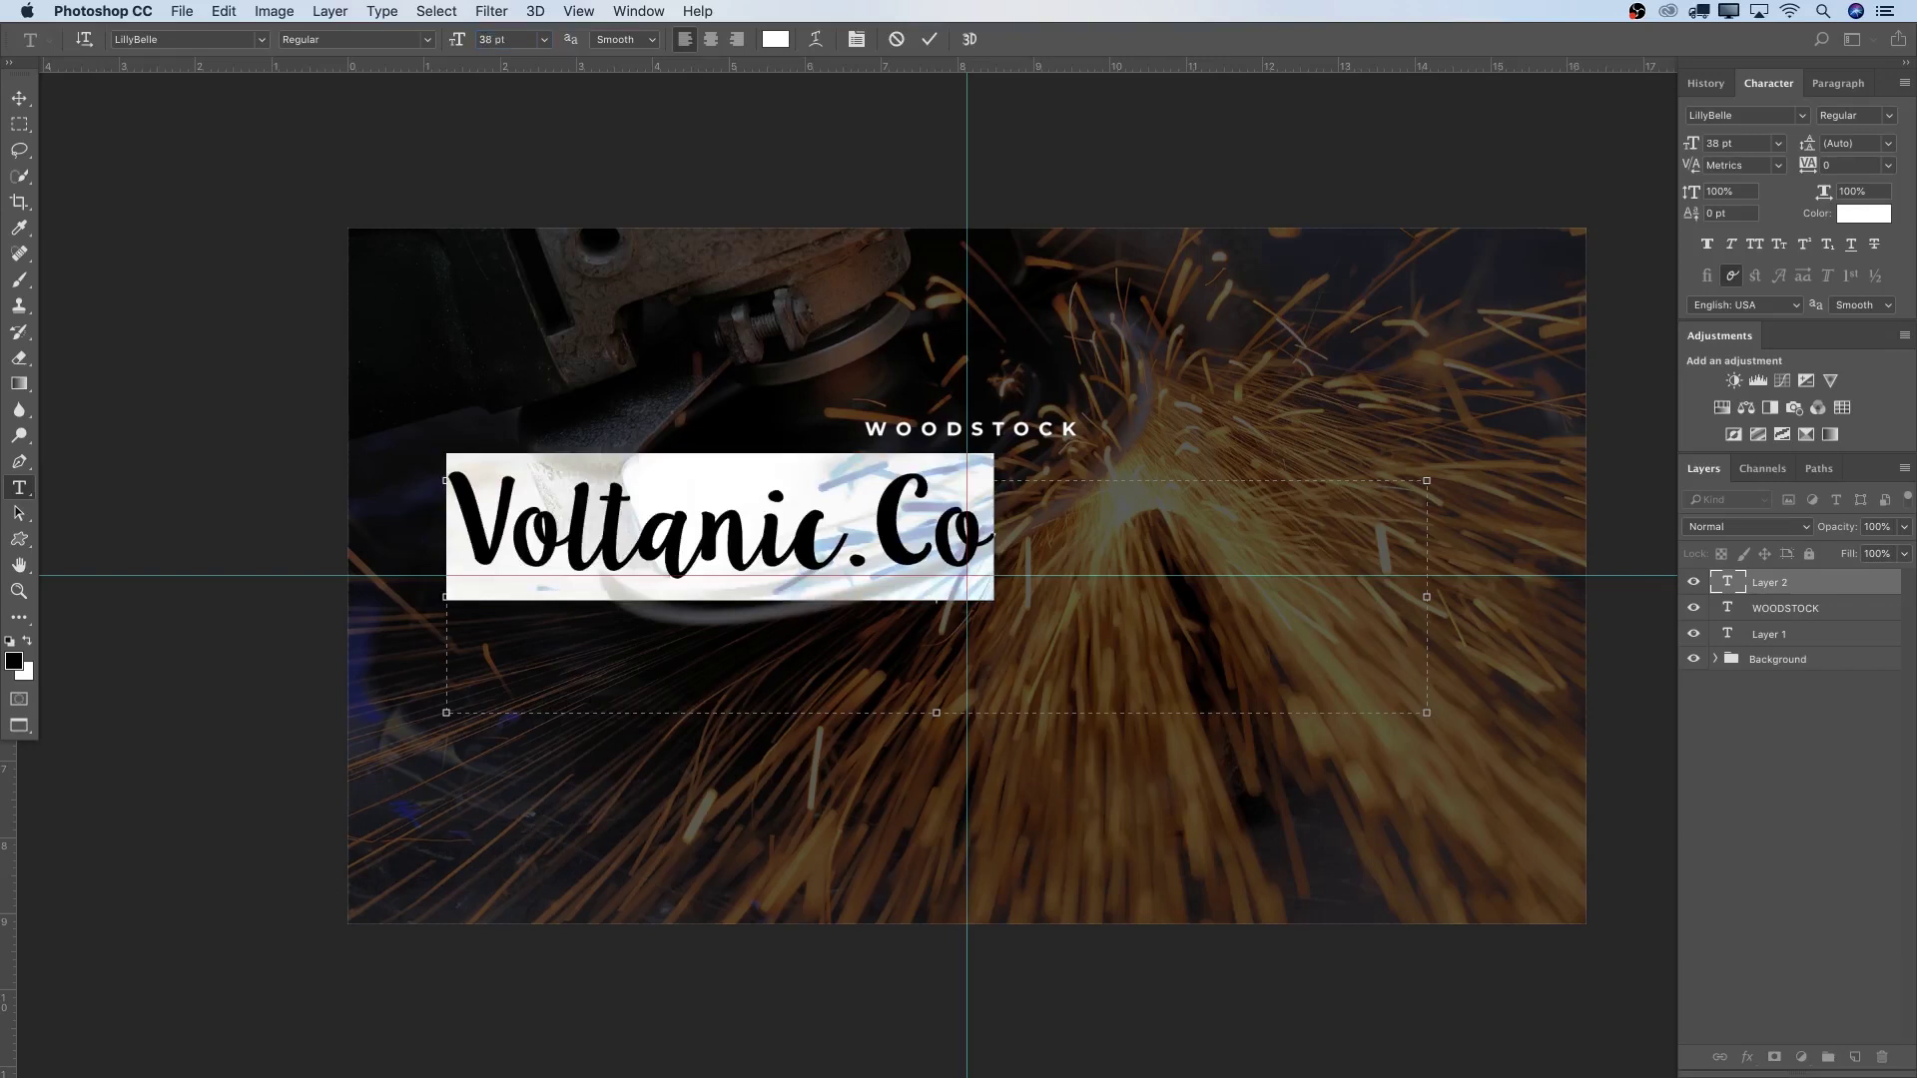
# Commit the Voltanic.Co text and move it to the canvas centre, where the guides cross.
pyautogui.press('super+Return')
pyautogui.click(20, 95)
pyautogui.moveTo(831, 544); pyautogui.dragTo(1076, 564)
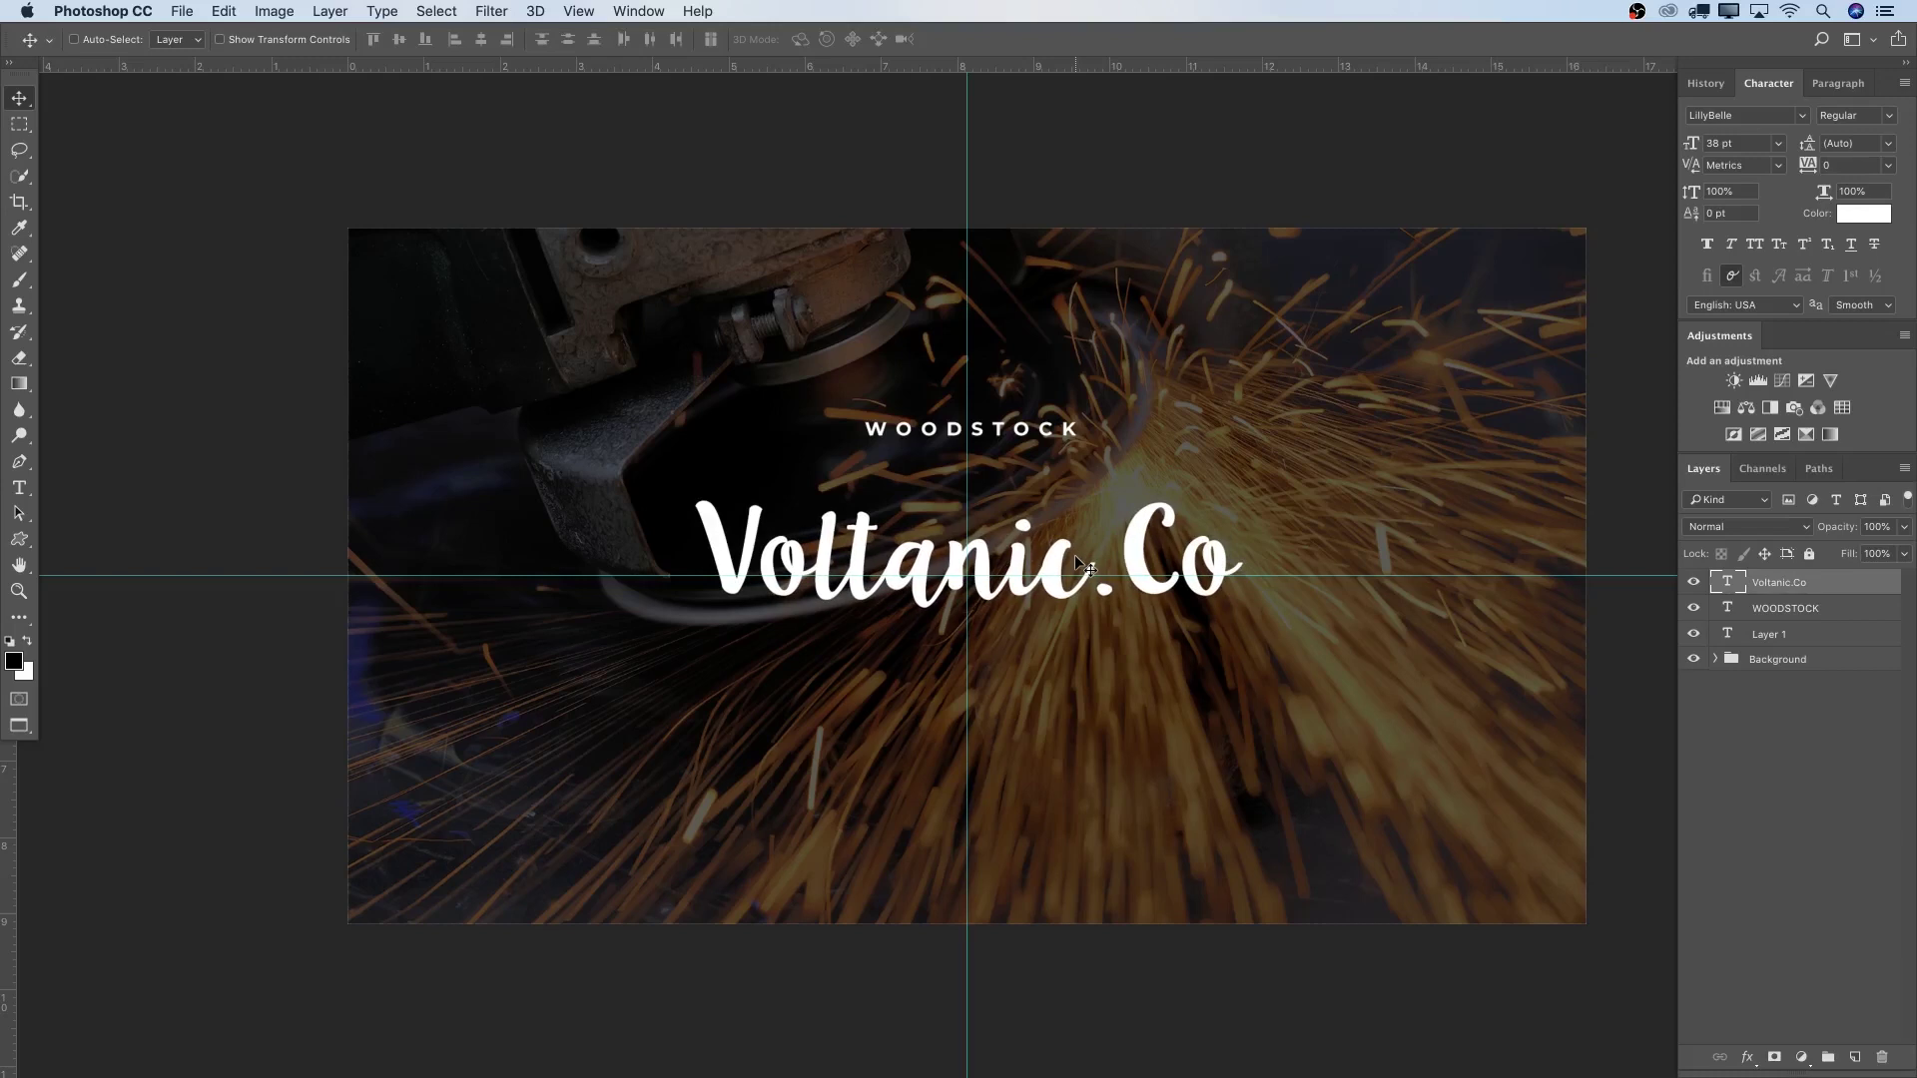
# Create a text box below Voltanic.Co and enter "- SINCE 1920".
pyautogui.press('t')
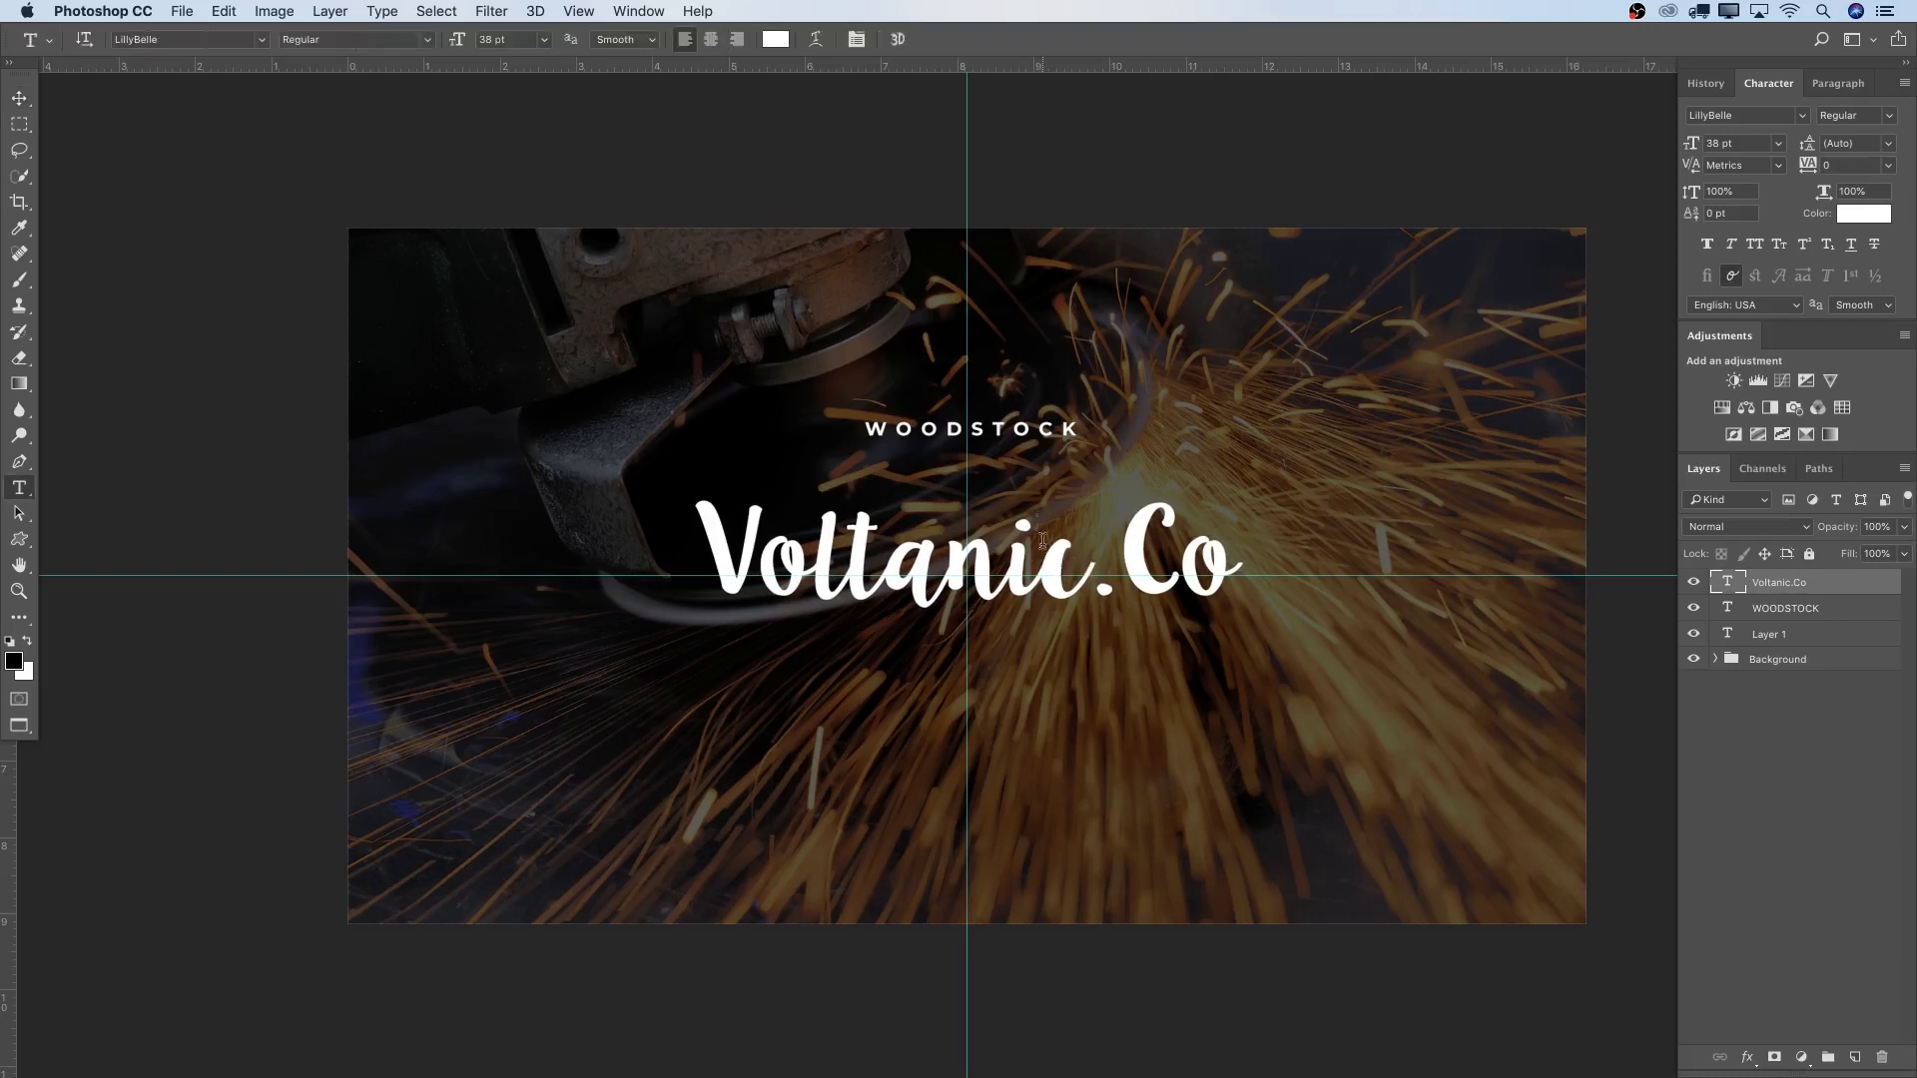
pyautogui.moveTo(685, 671); pyautogui.dragTo(1277, 773)
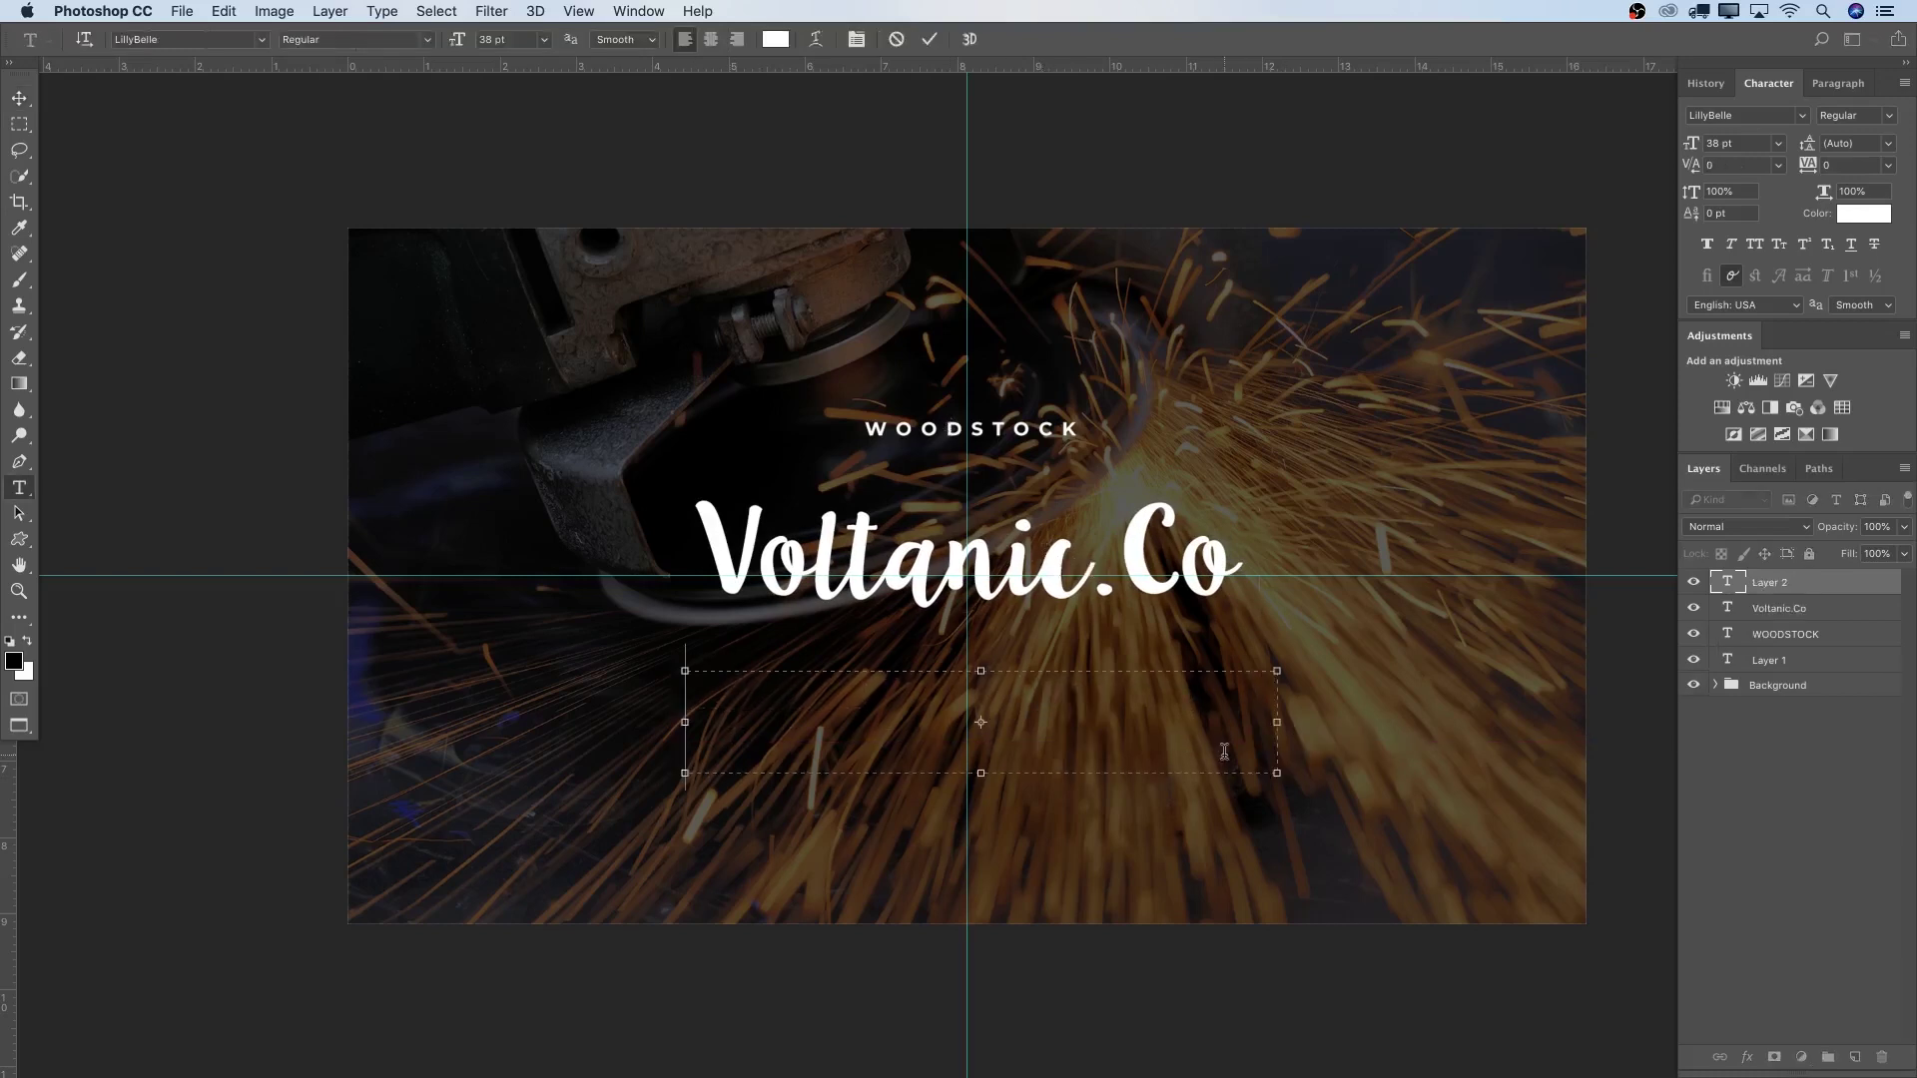
pyautogui.write('- SINCE ')
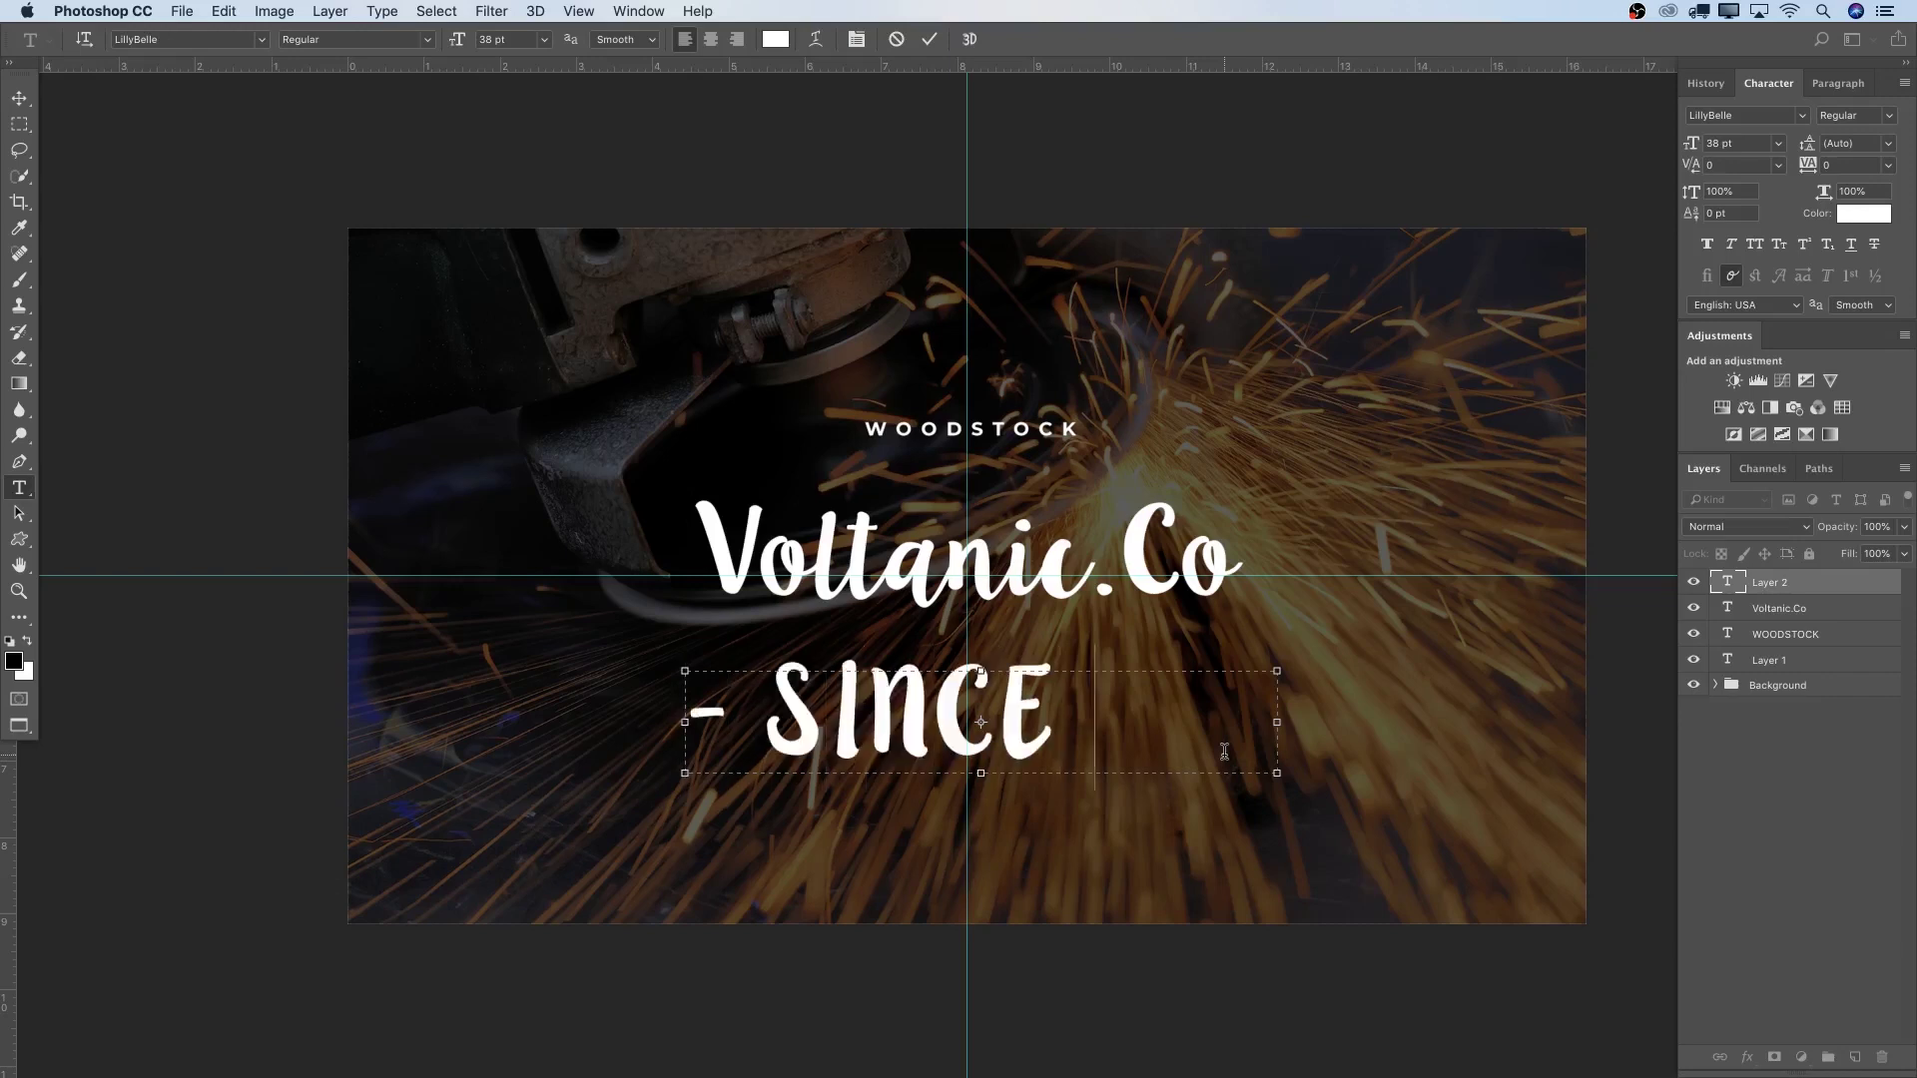
pyautogui.write('192')
pyautogui.press('BackSpace')
pyautogui.press('BackSpace')
pyautogui.press('BackSpace')
# Change the font of the whole "- SINCE 1920" text to BigNoodleTitling.
pyautogui.press('super+a')
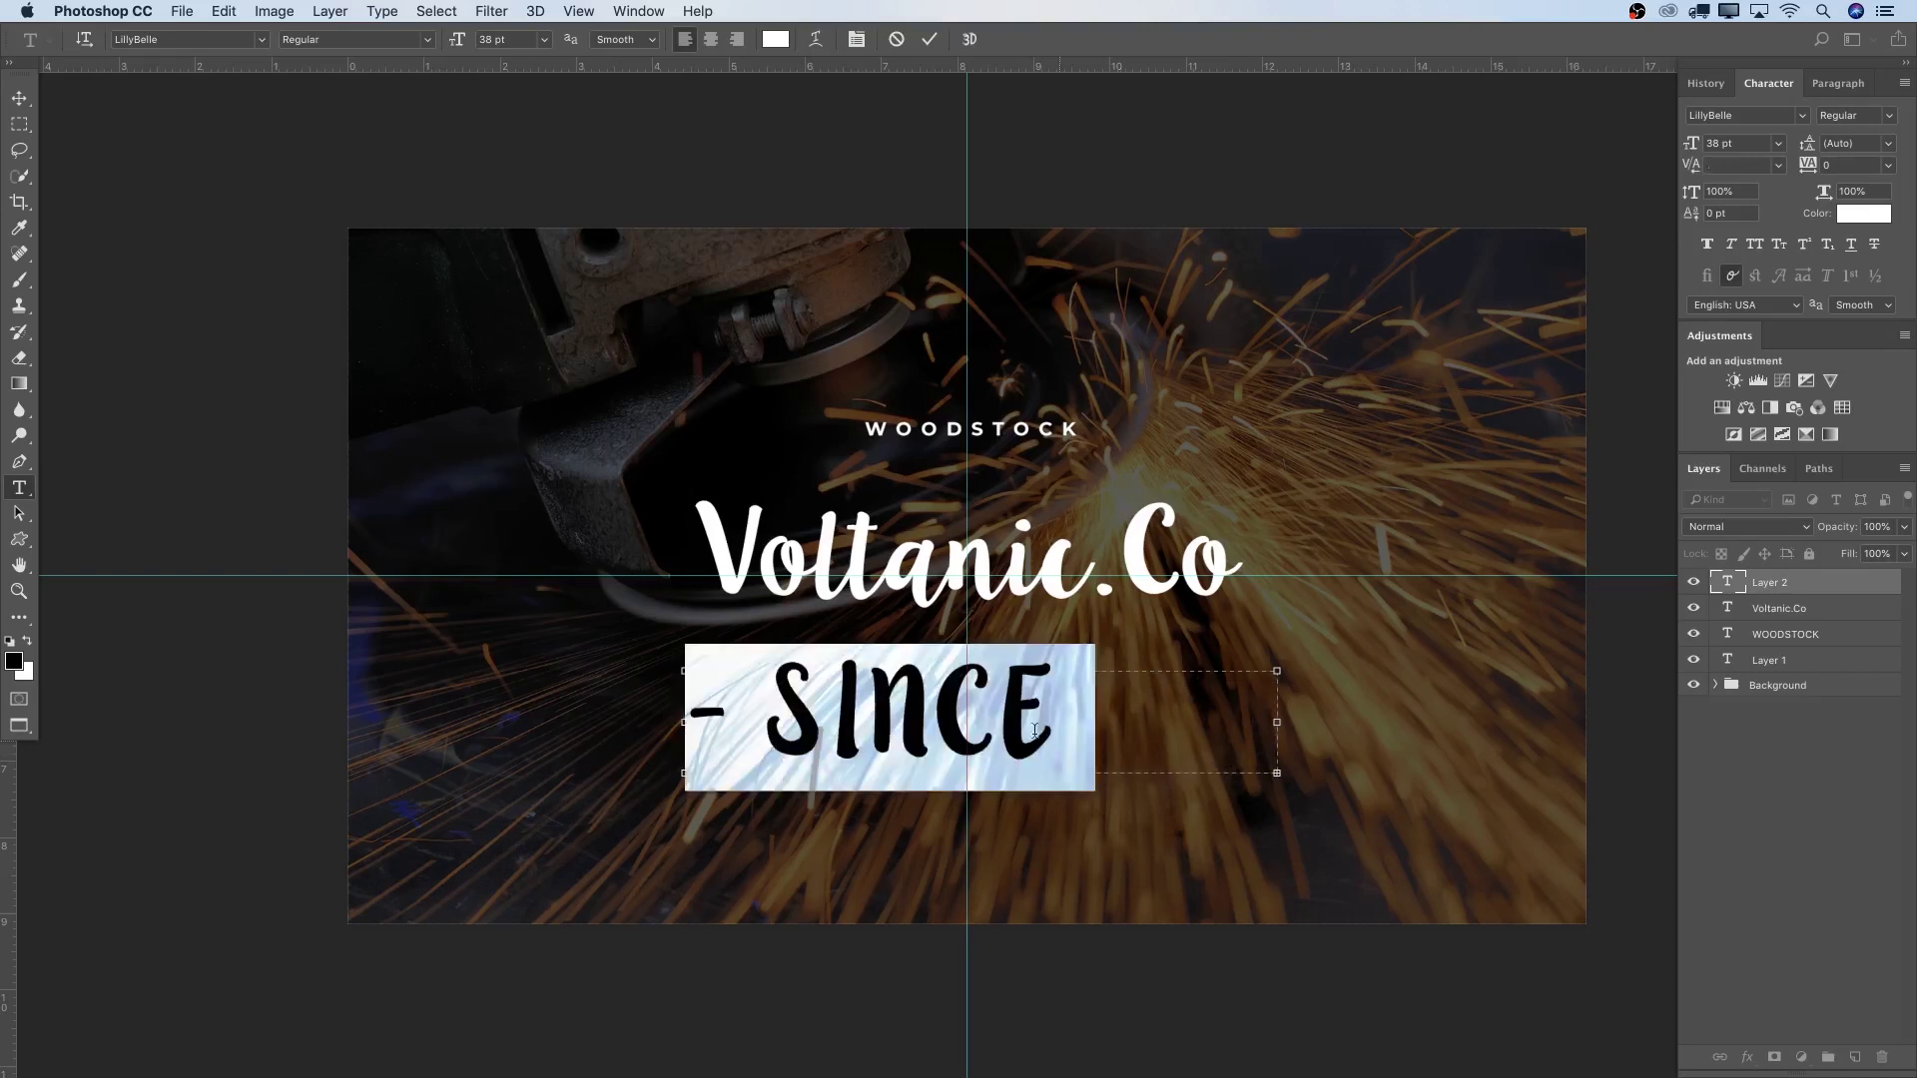
pyautogui.click(265, 42)
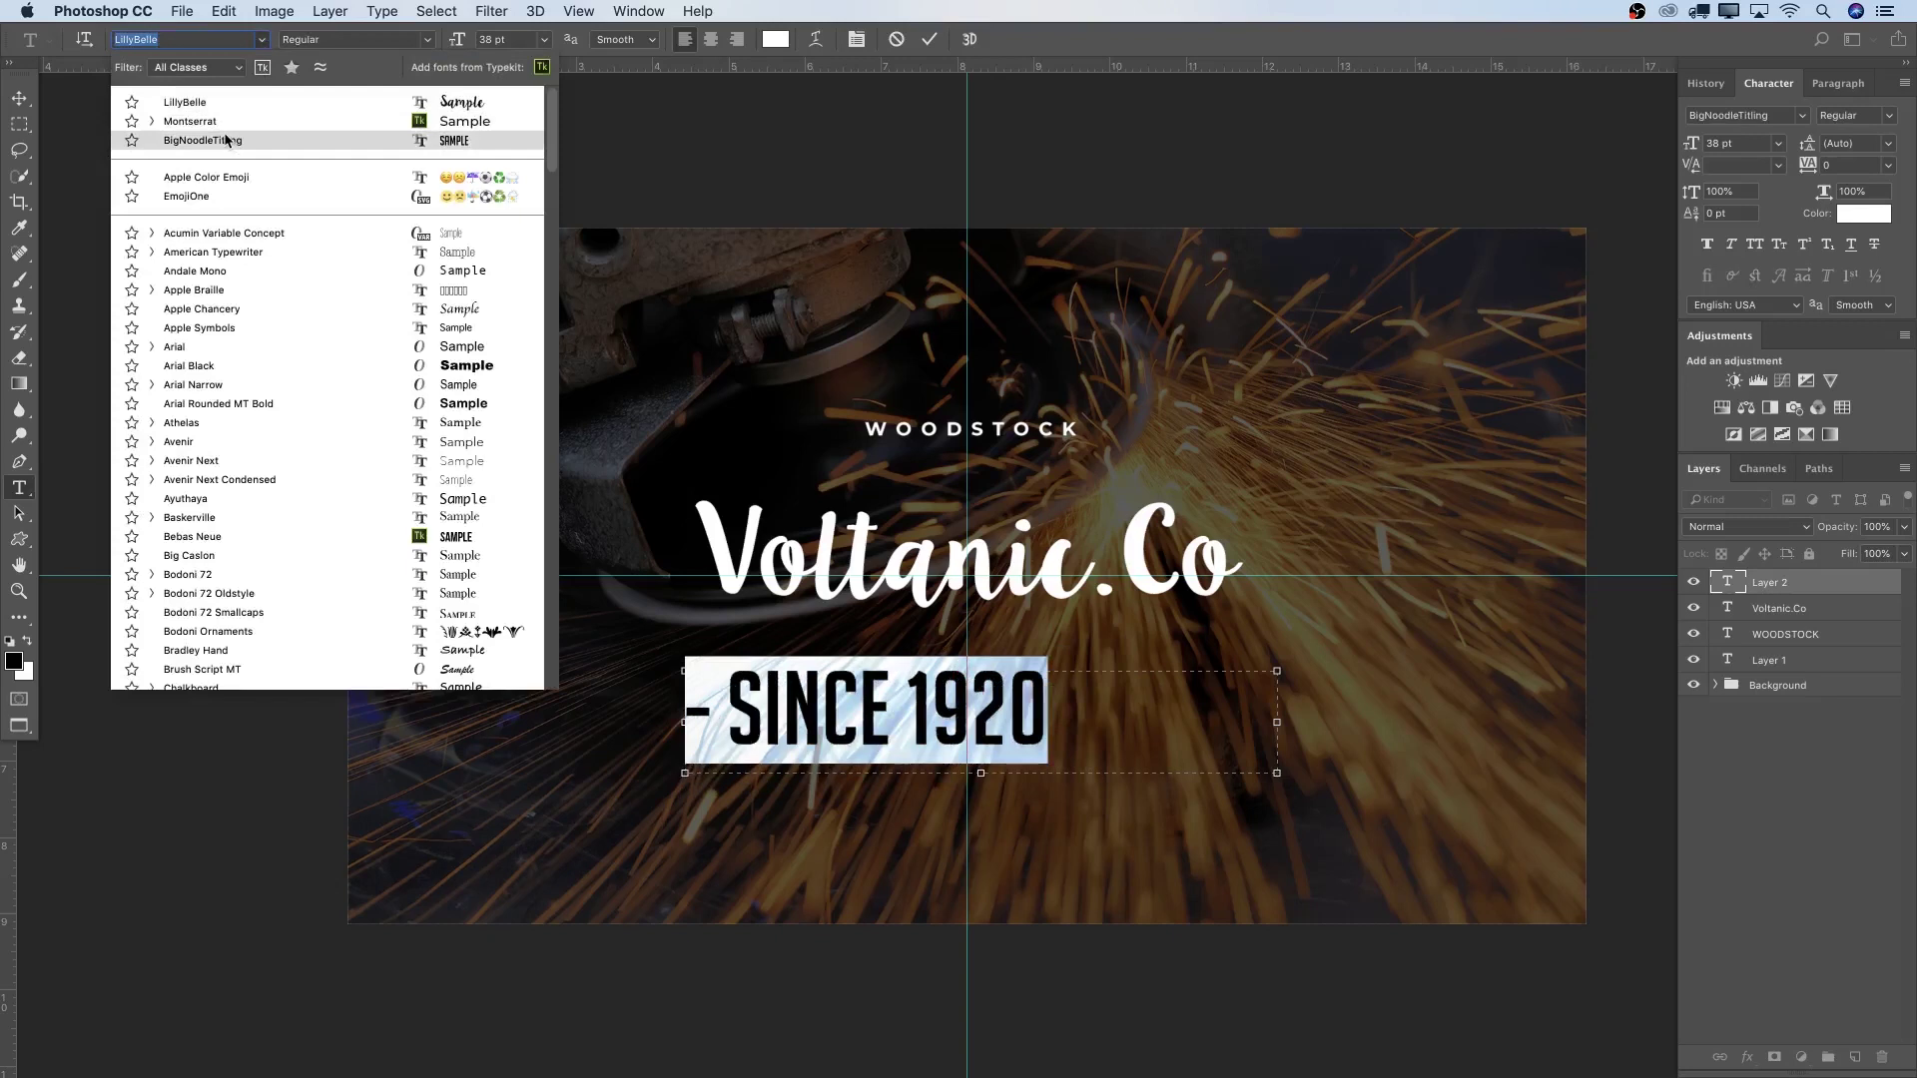
pyautogui.click(225, 142)
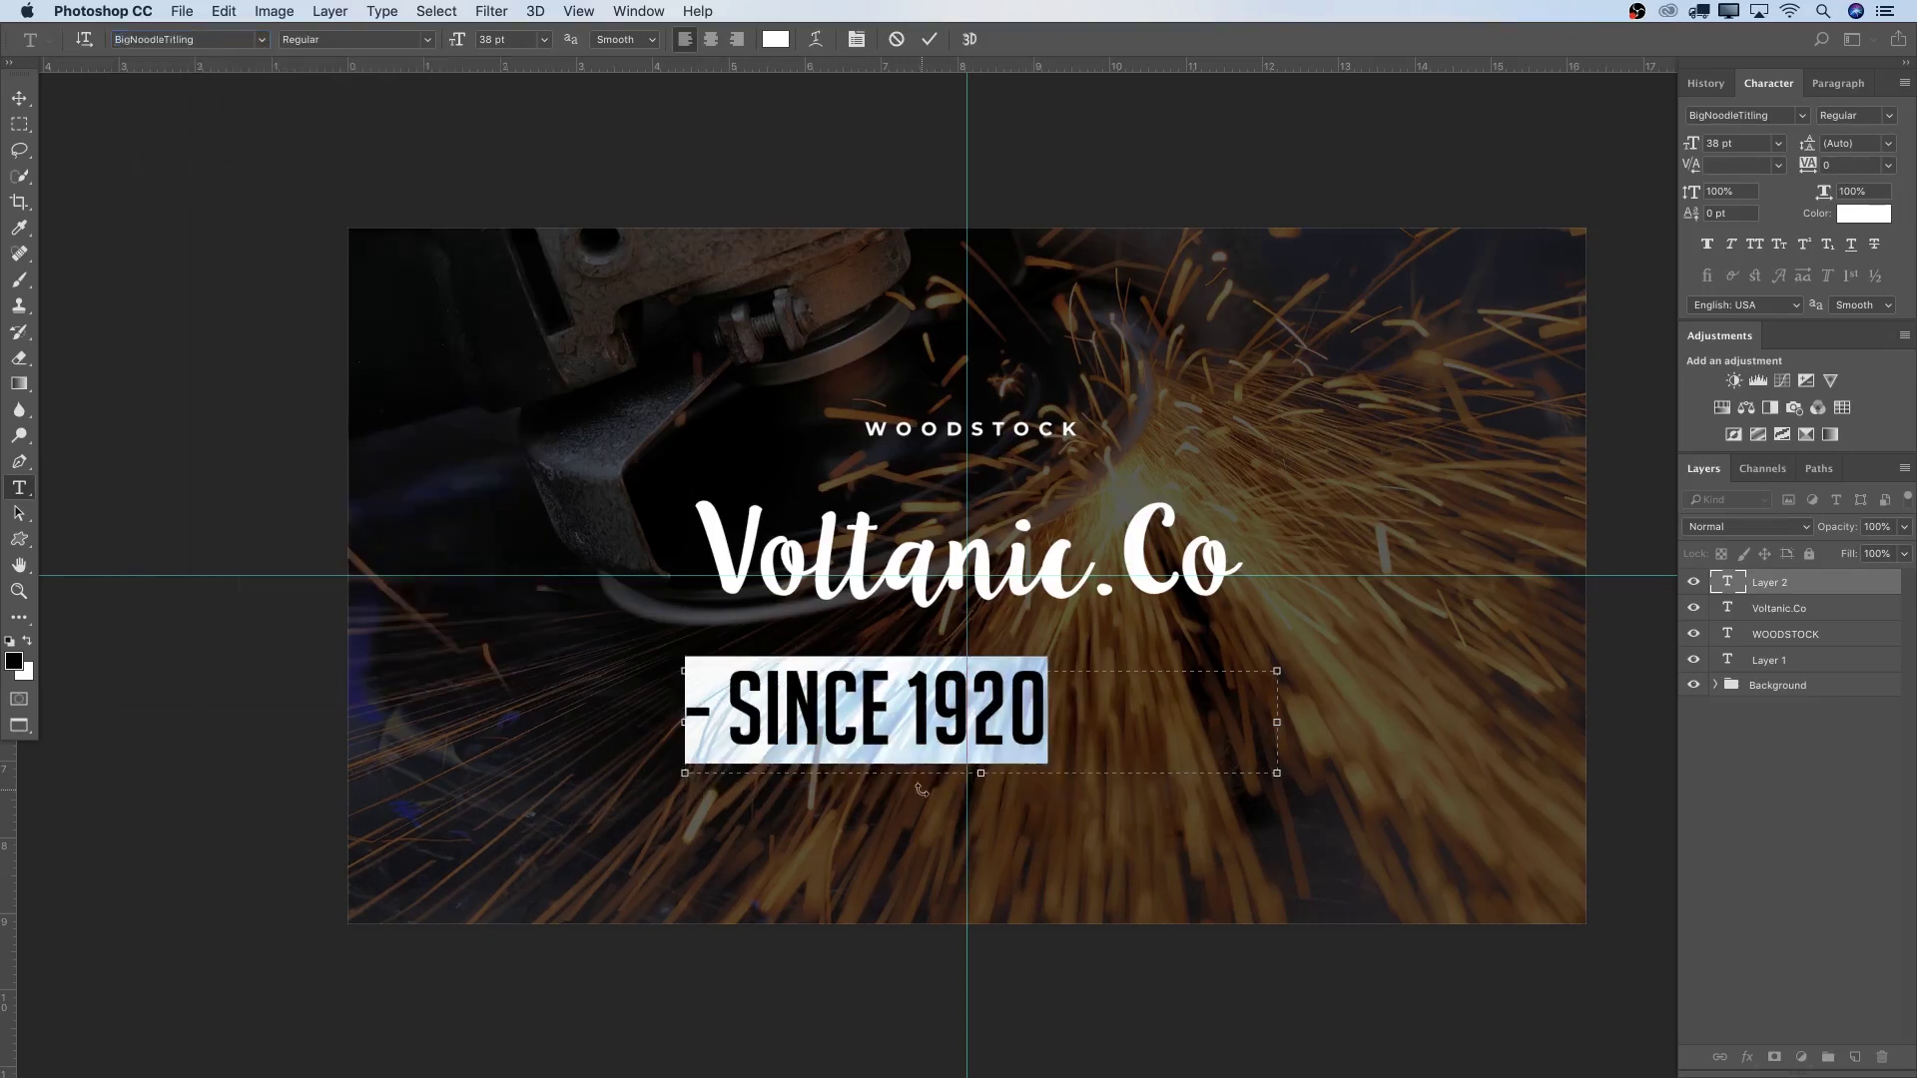
# Add a closing dash to the text so it reads "- SINCE 1920 -".
pyautogui.click(1038, 733)
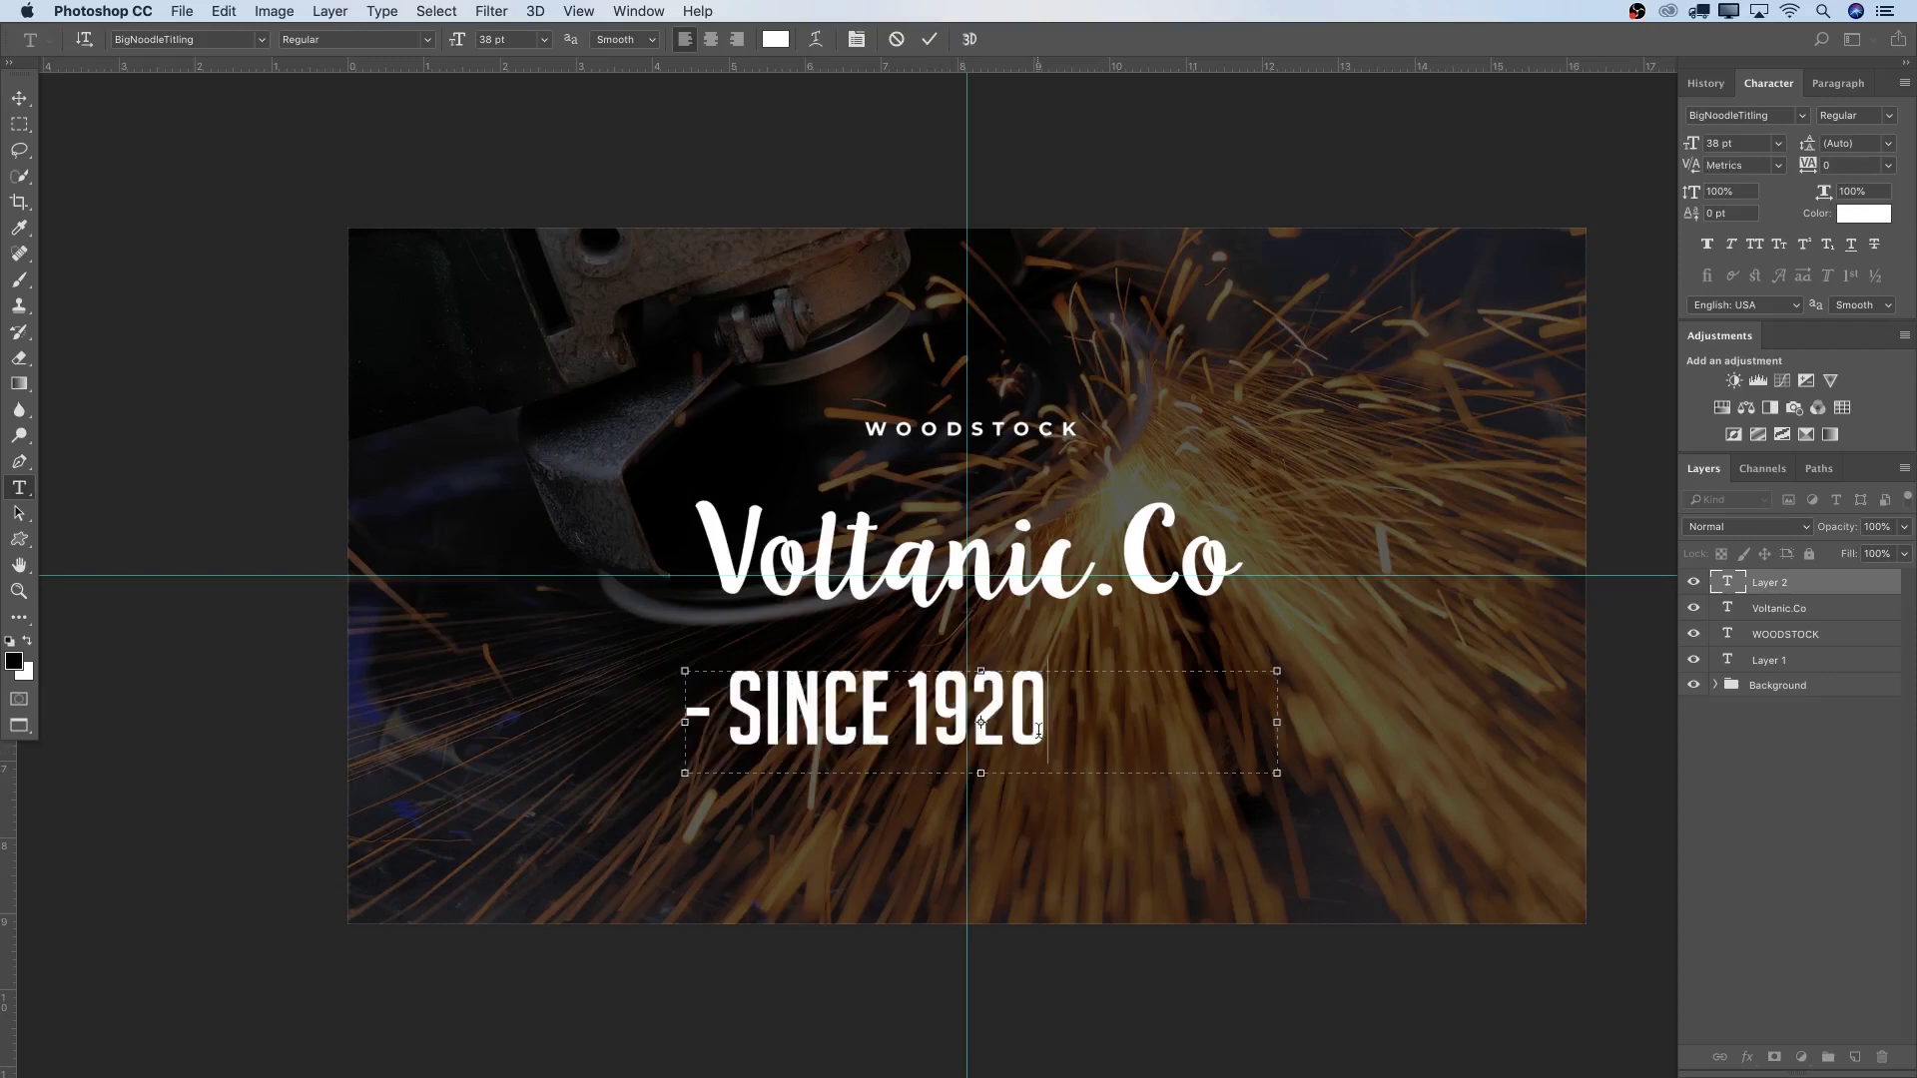
pyautogui.hotkey('ctrl', 'a')
pyautogui.click(1082, 699)
pyautogui.write('-')
# Set the size of the entire "- SINCE 1920 -" text to 10 pt.
pyautogui.moveTo(1104, 705); pyautogui.dragTo(566, 699)
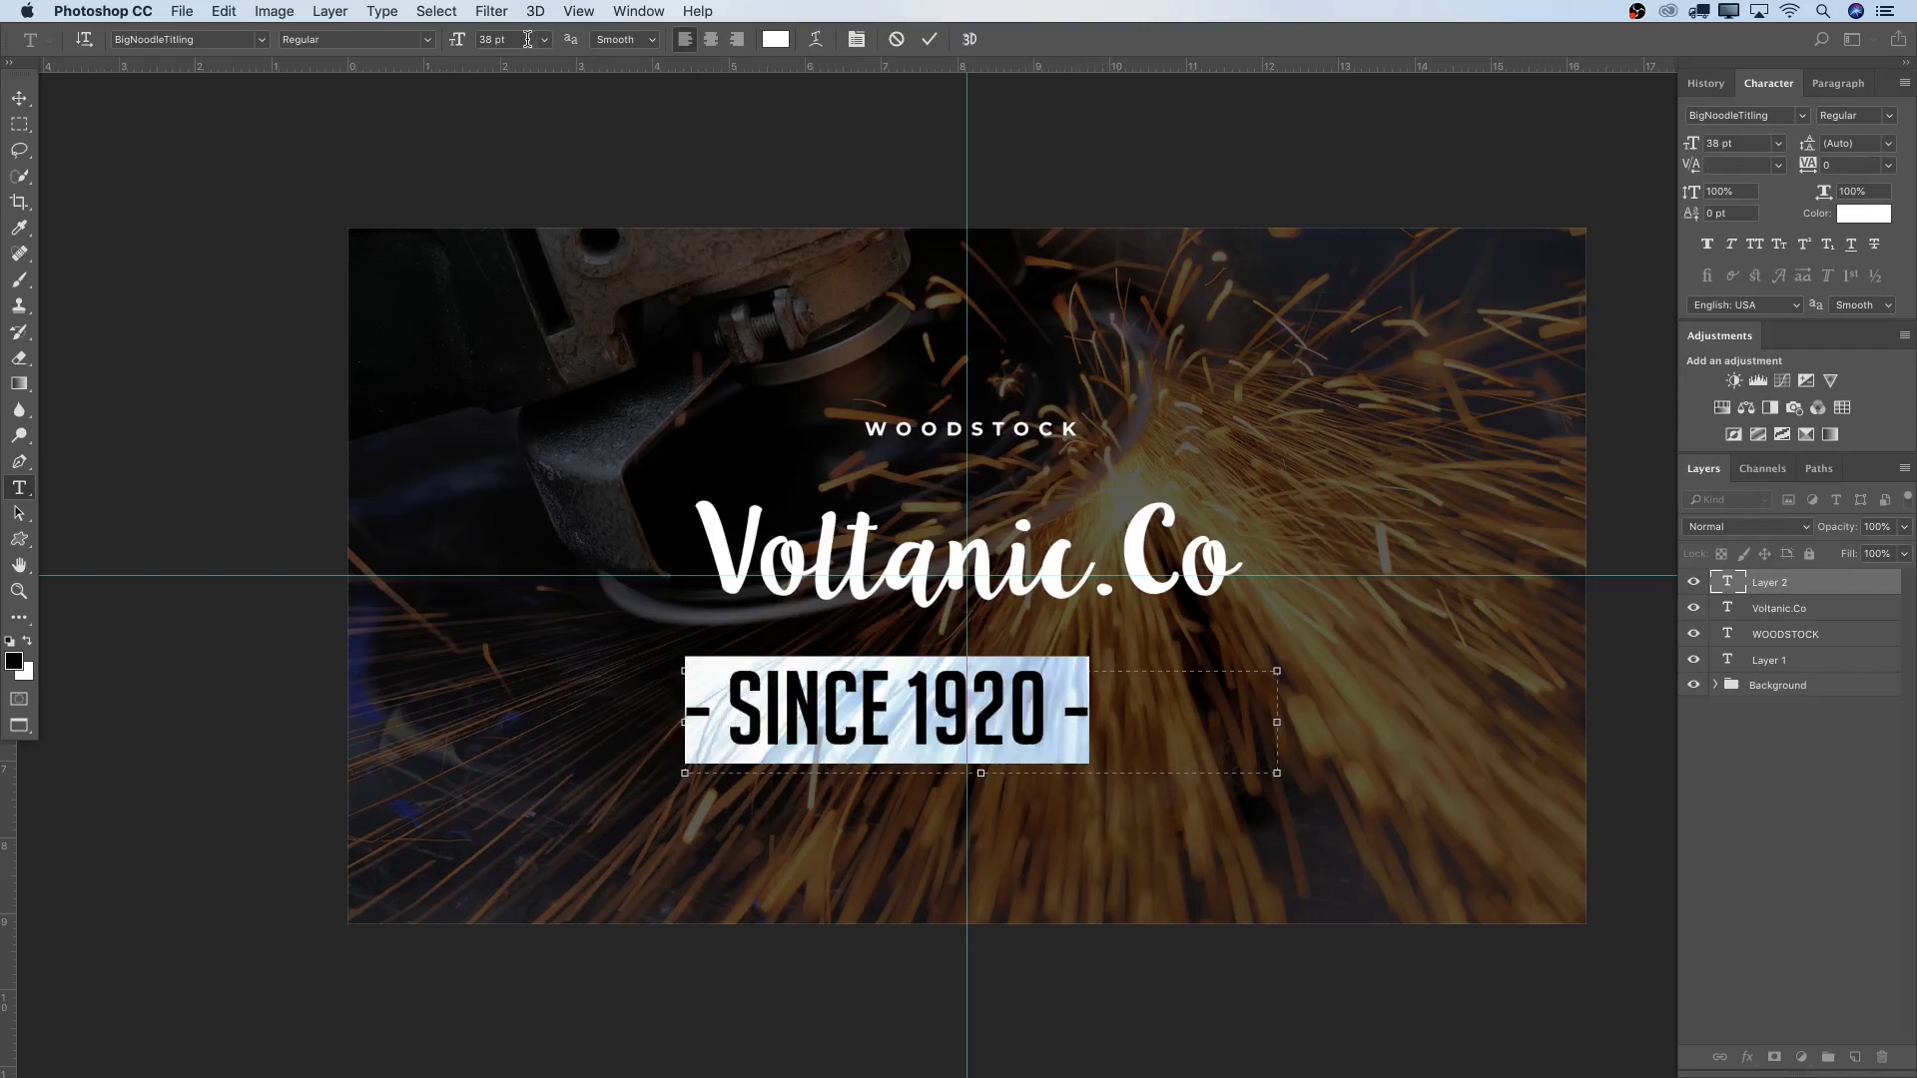
pyautogui.click(457, 39)
pyautogui.write('78')
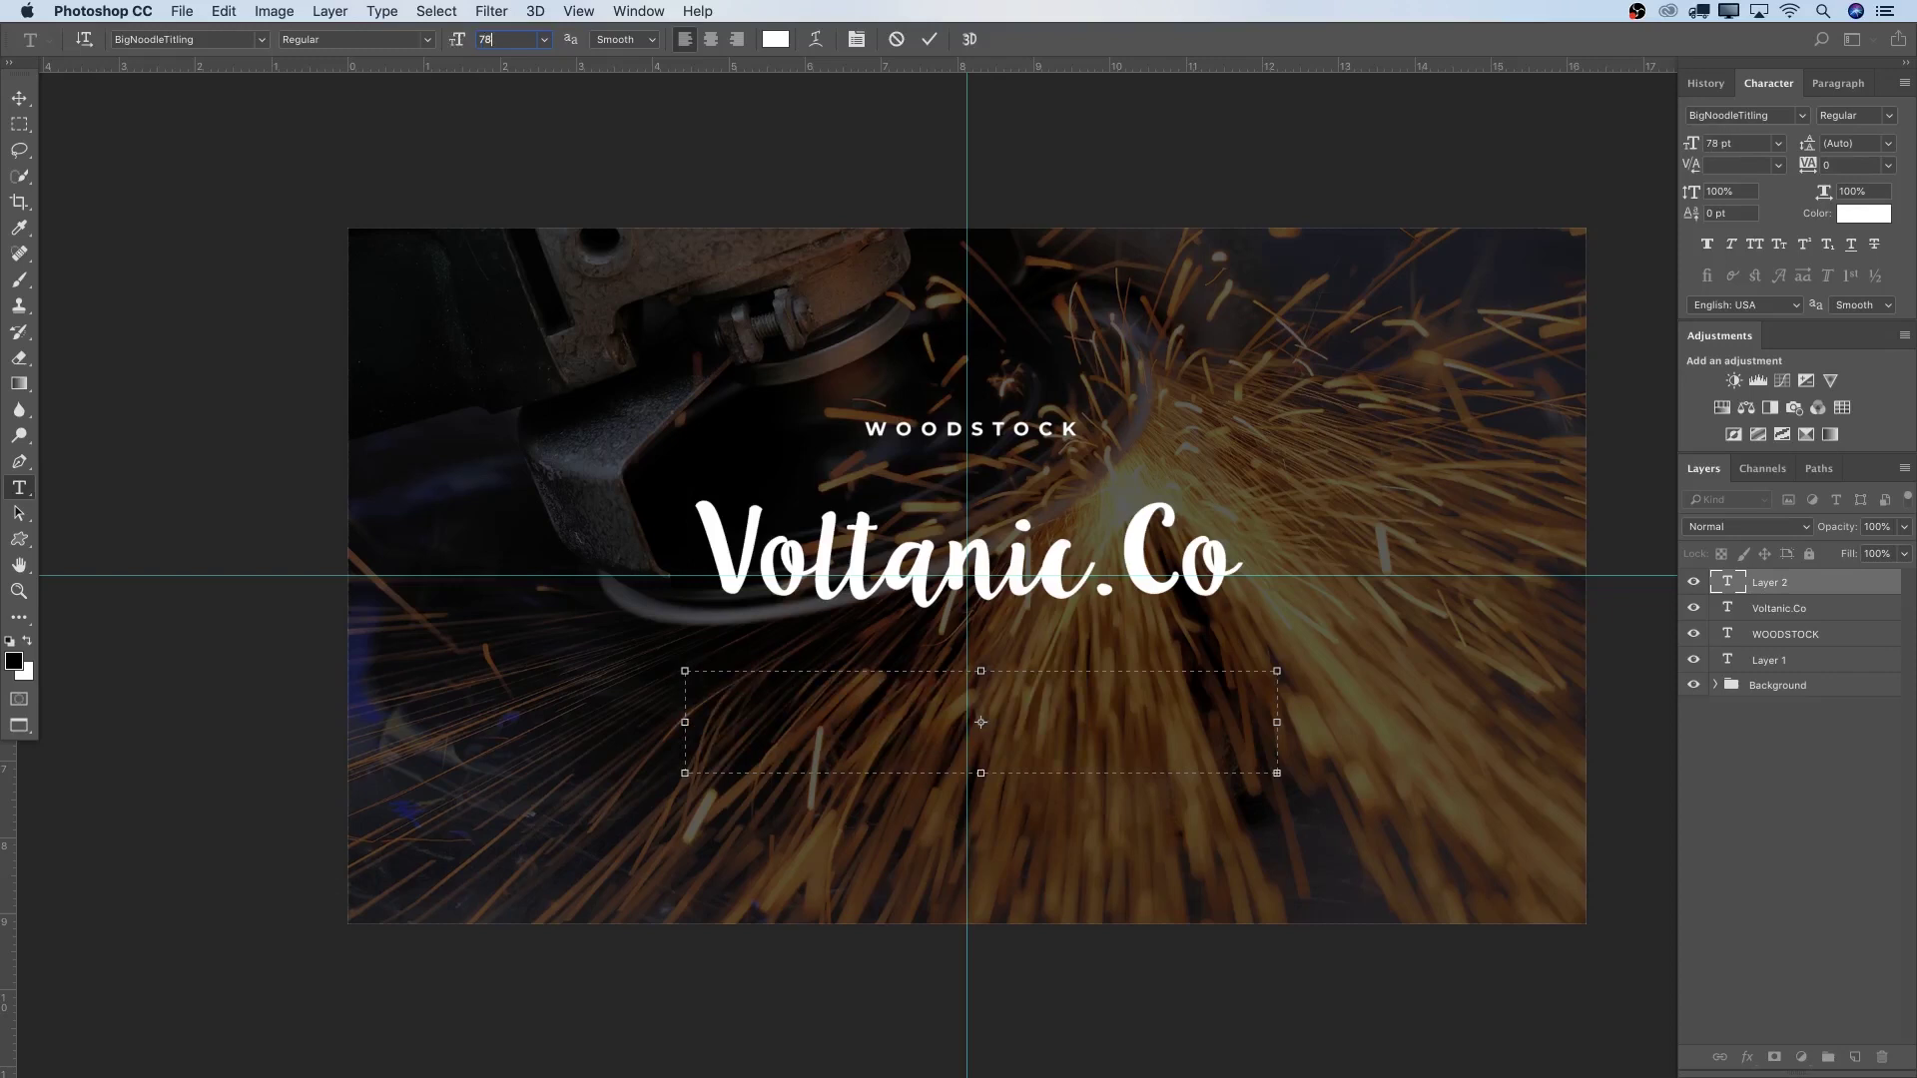
pyautogui.press('BackSpace')
pyautogui.press('BackSpace')
pyautogui.write('8')
pyautogui.scroll(-3, 897, 484)
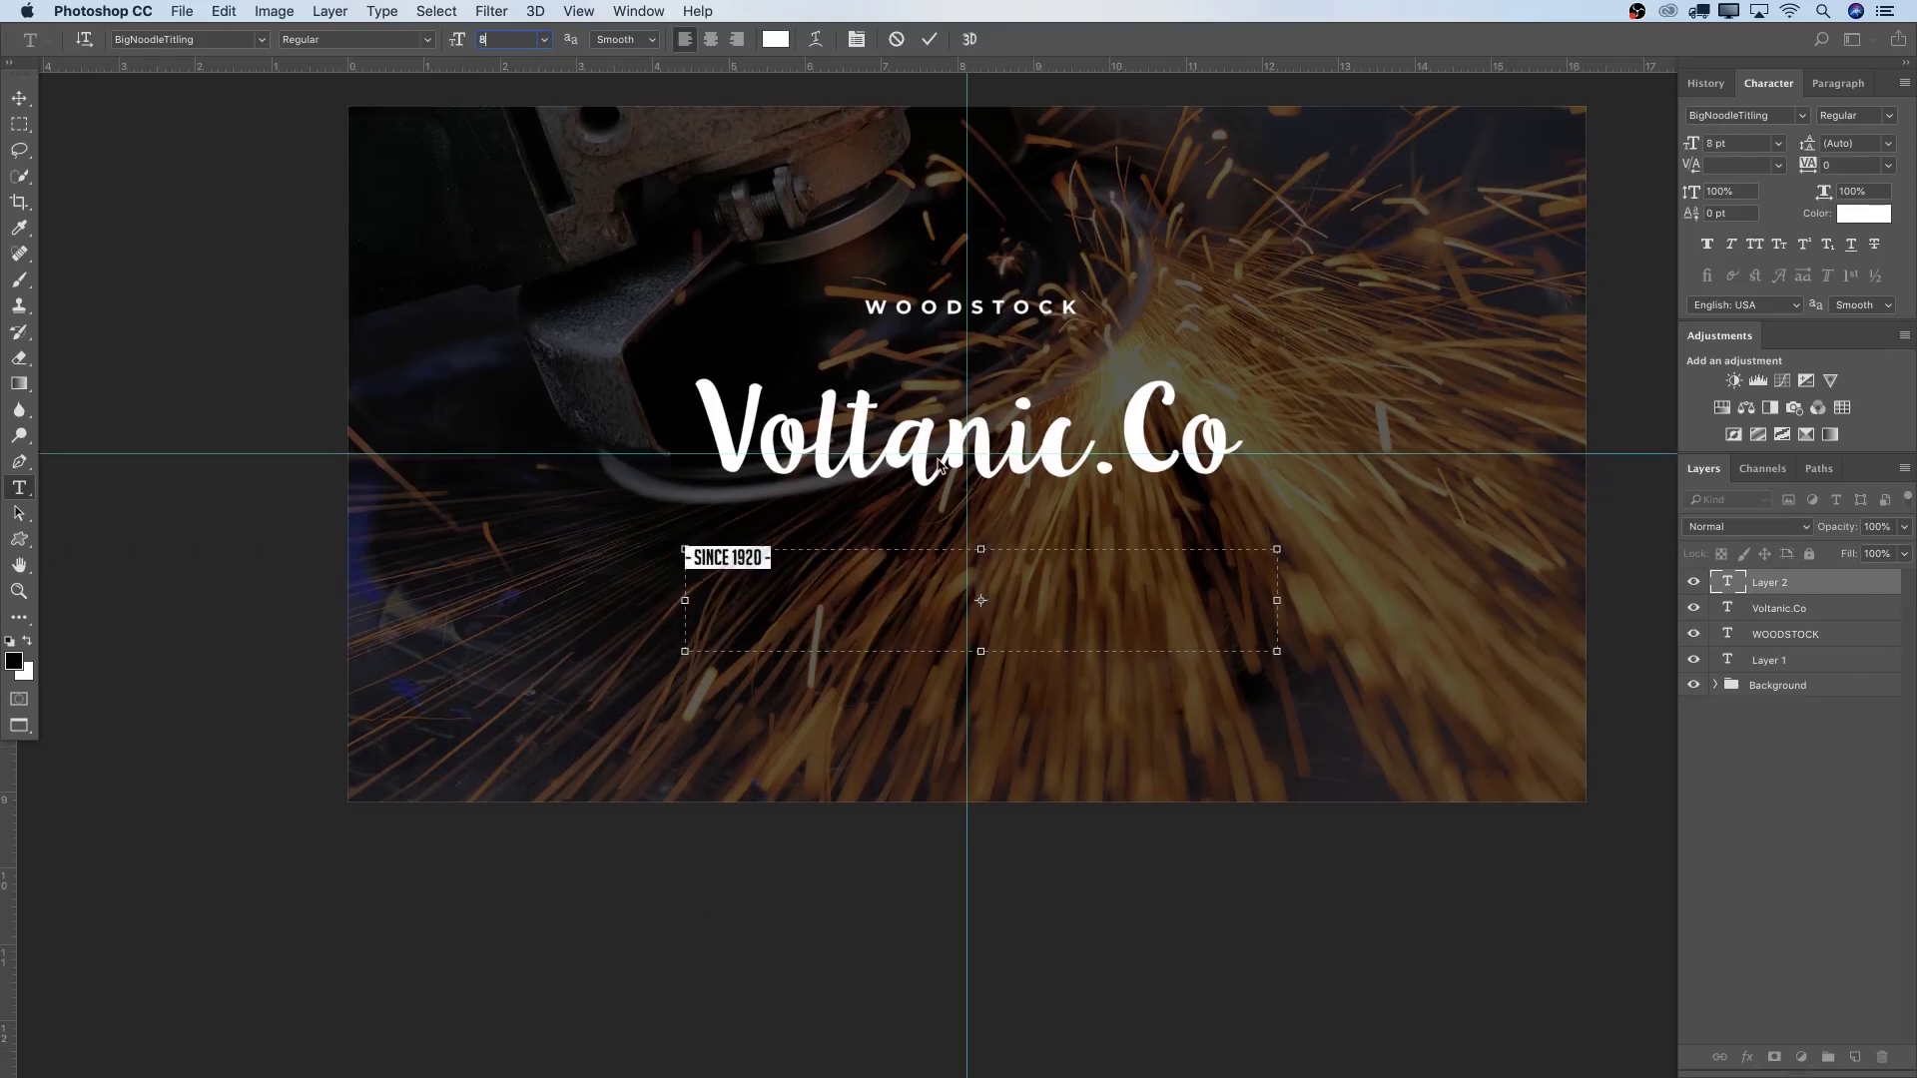
pyautogui.doubleClick(487, 39)
pyautogui.write('10')
pyautogui.press('Return')
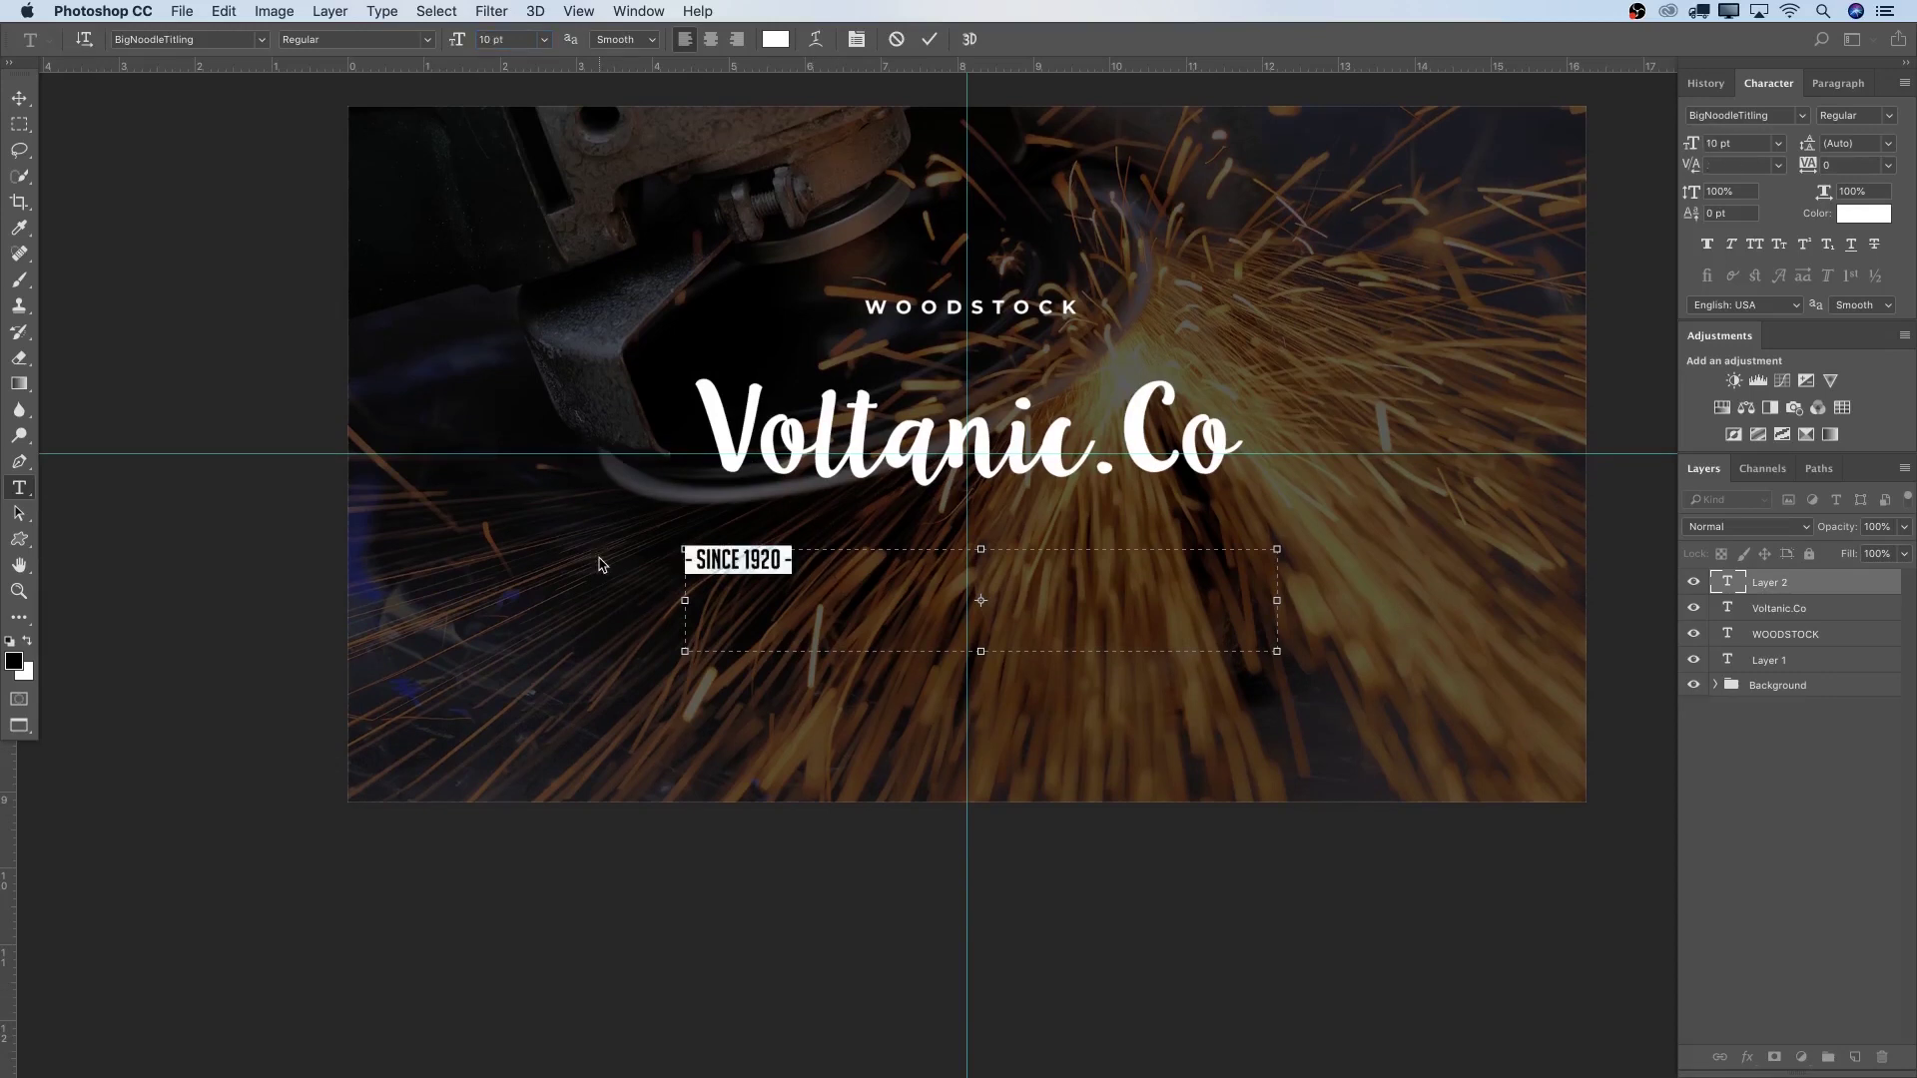
# Set the tracking of the "- SINCE 1920 -" text to 200 and commit the text.
pyautogui.click(1815, 164)
pyautogui.write('200')
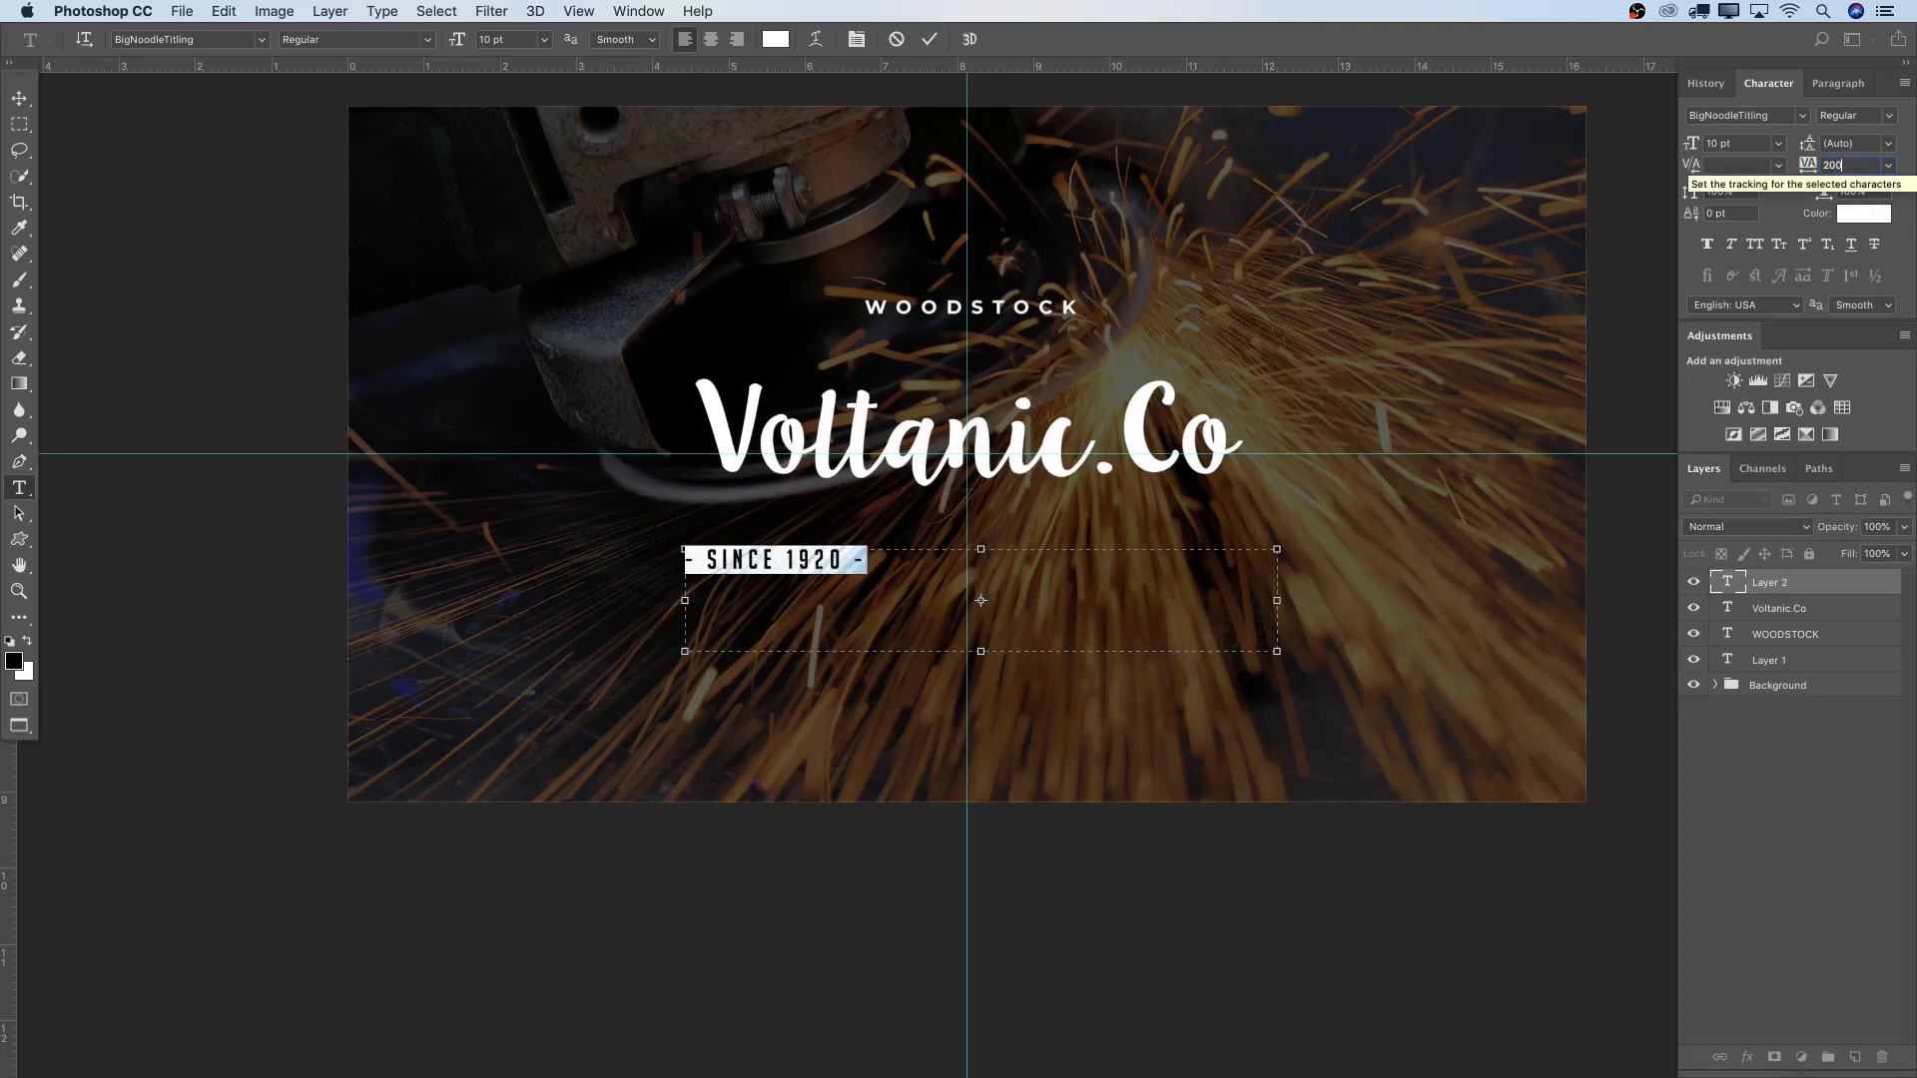
pyautogui.hotkey('ctrl', 'Return')
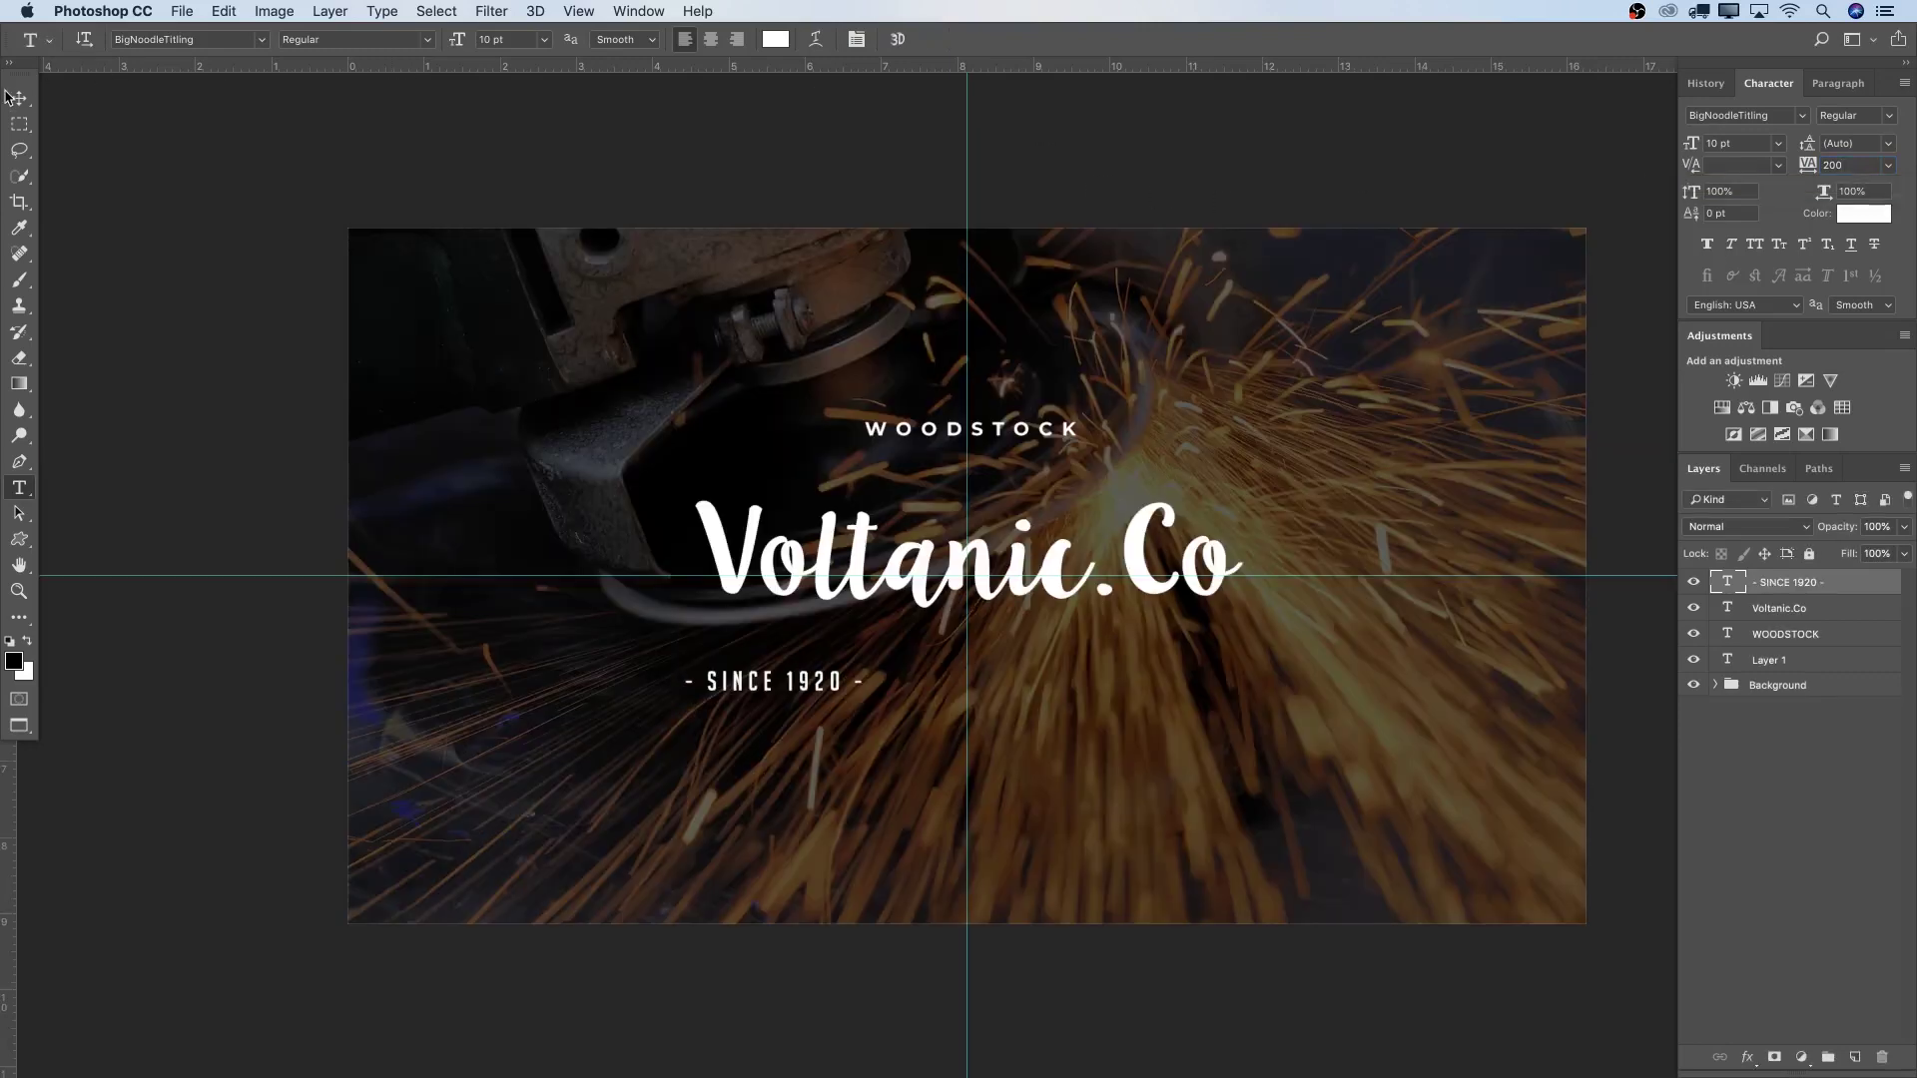
# Move the "- SINCE 1920 -" text close beneath Voltanic.Co, centred on the vertical guide.
pyautogui.click(12, 97)
pyautogui.moveTo(829, 689); pyautogui.dragTo(1003, 671)
pyautogui.press('Up')
pyautogui.press('Up')
pyautogui.press('Up')
pyautogui.press('Up')
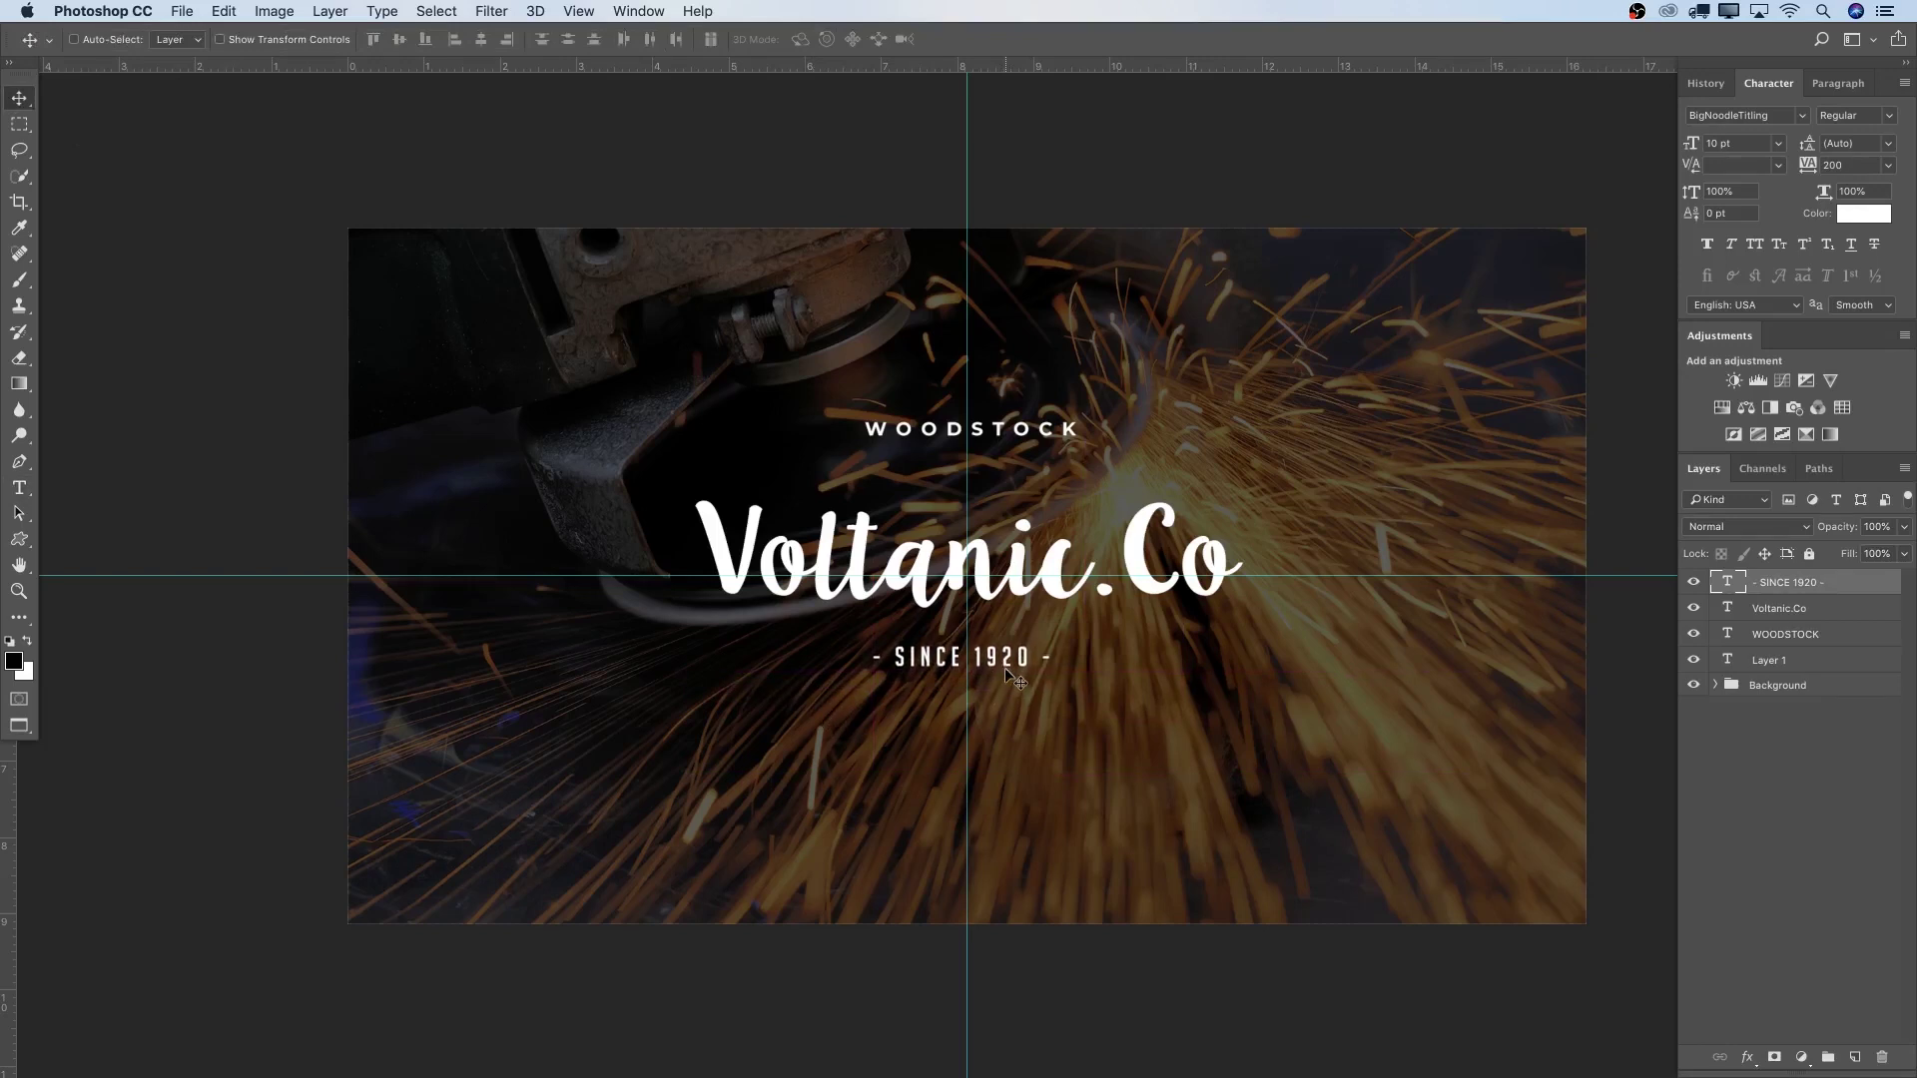
pyautogui.hscroll(2, 1148, 679)
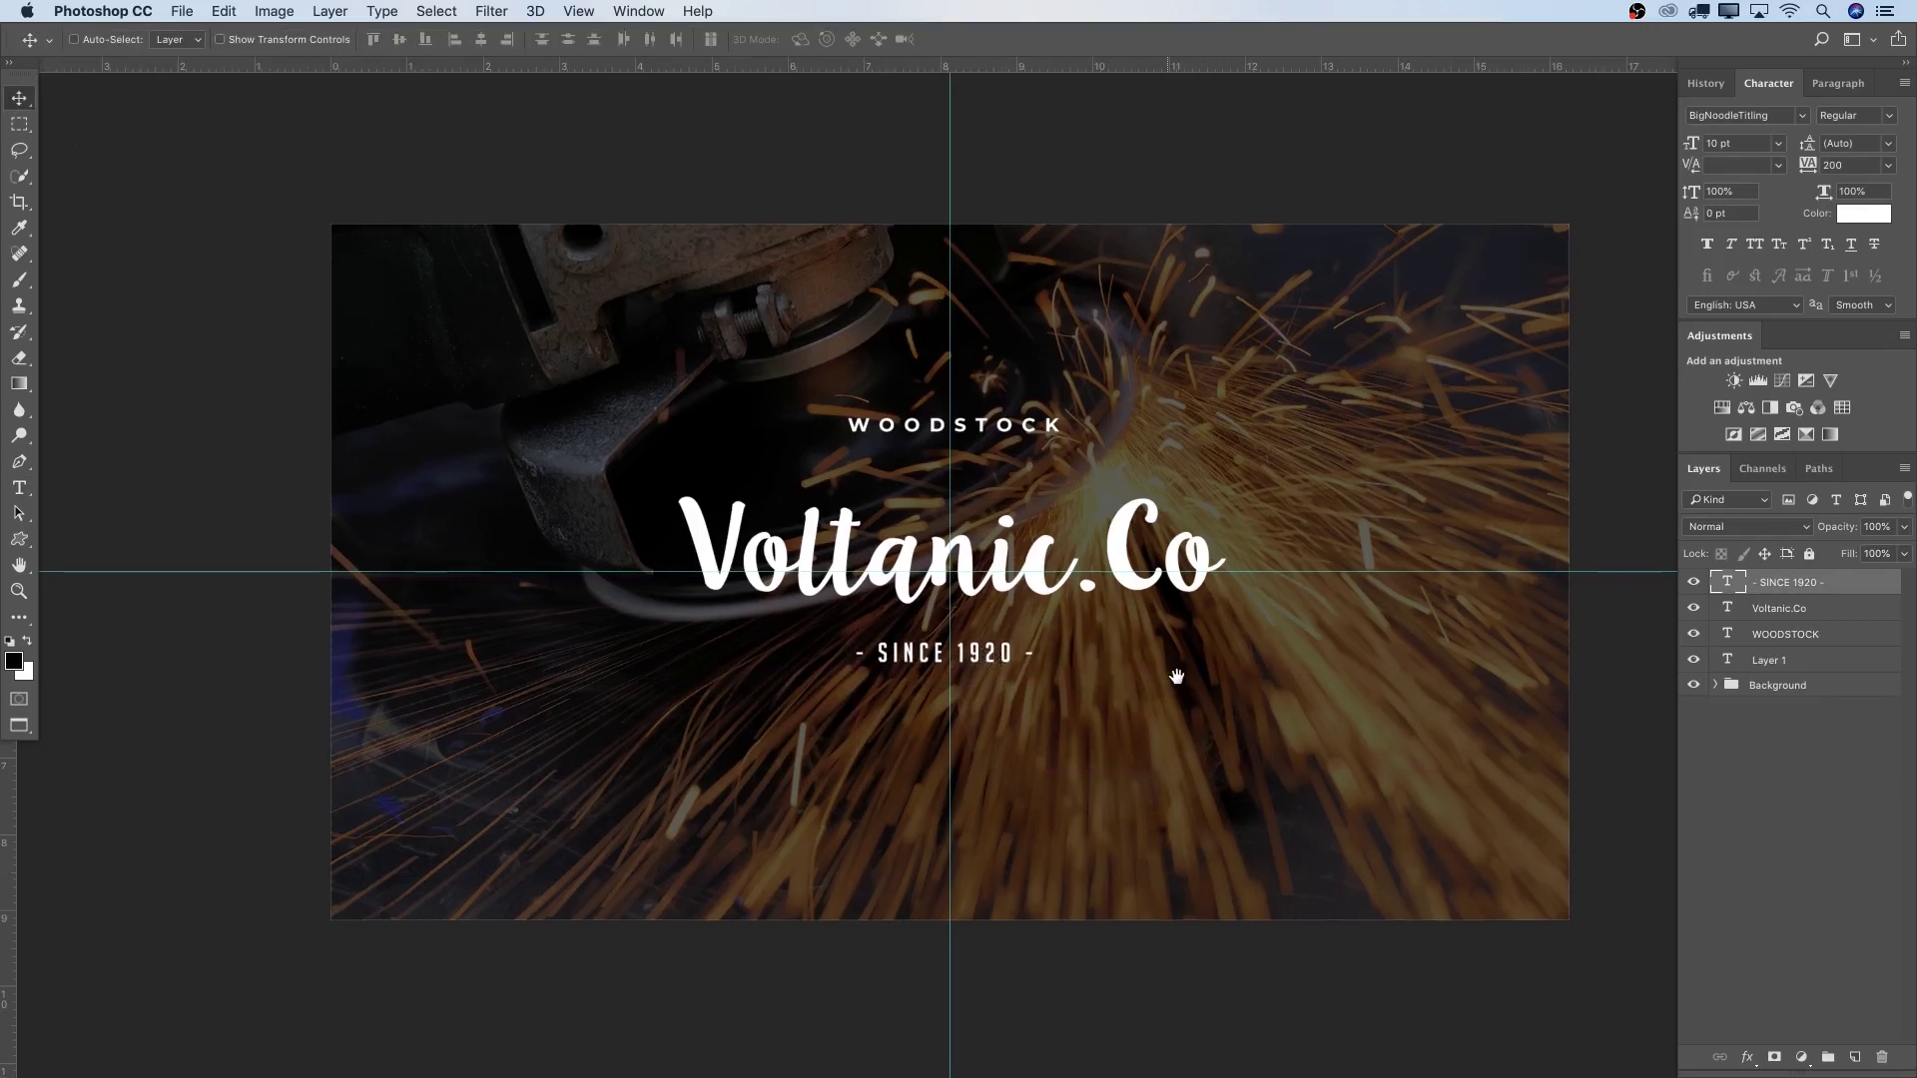
pyautogui.scroll(2, 604, 220)
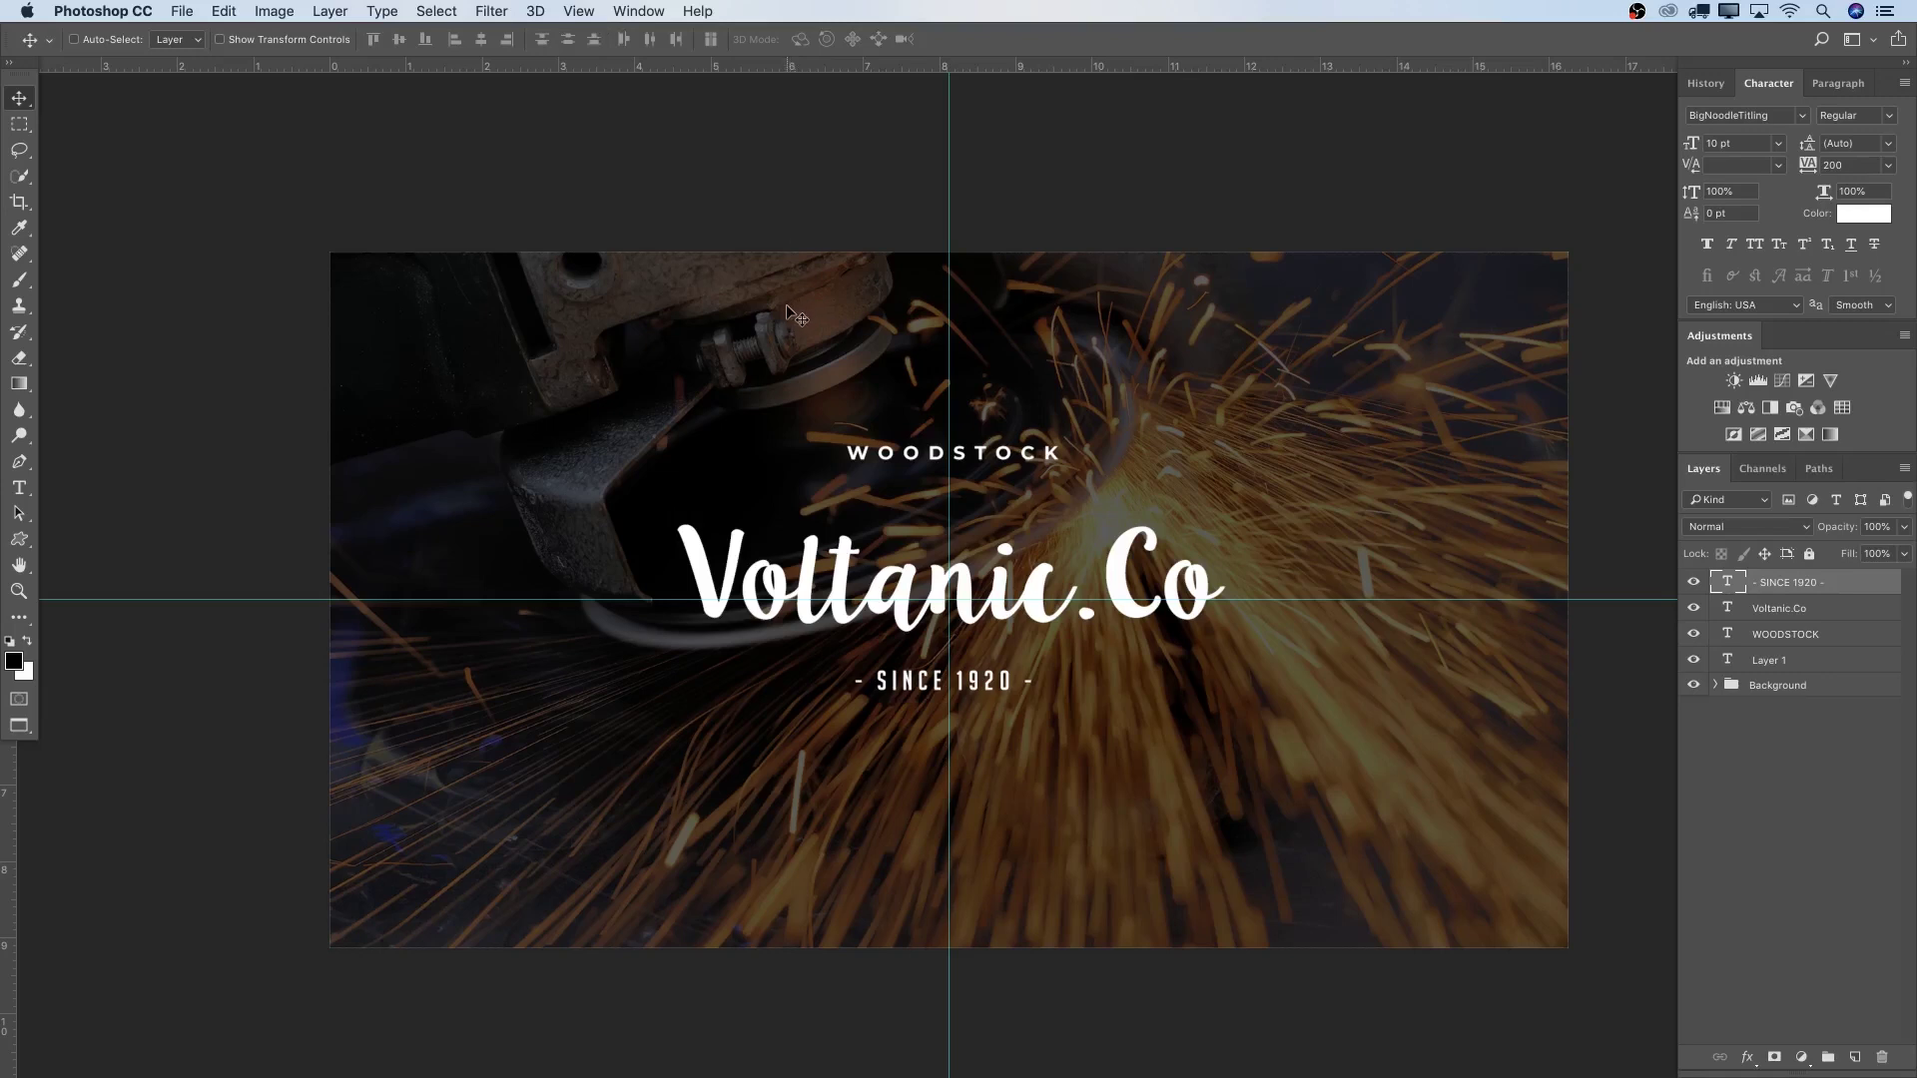
pyautogui.click(580, 12)
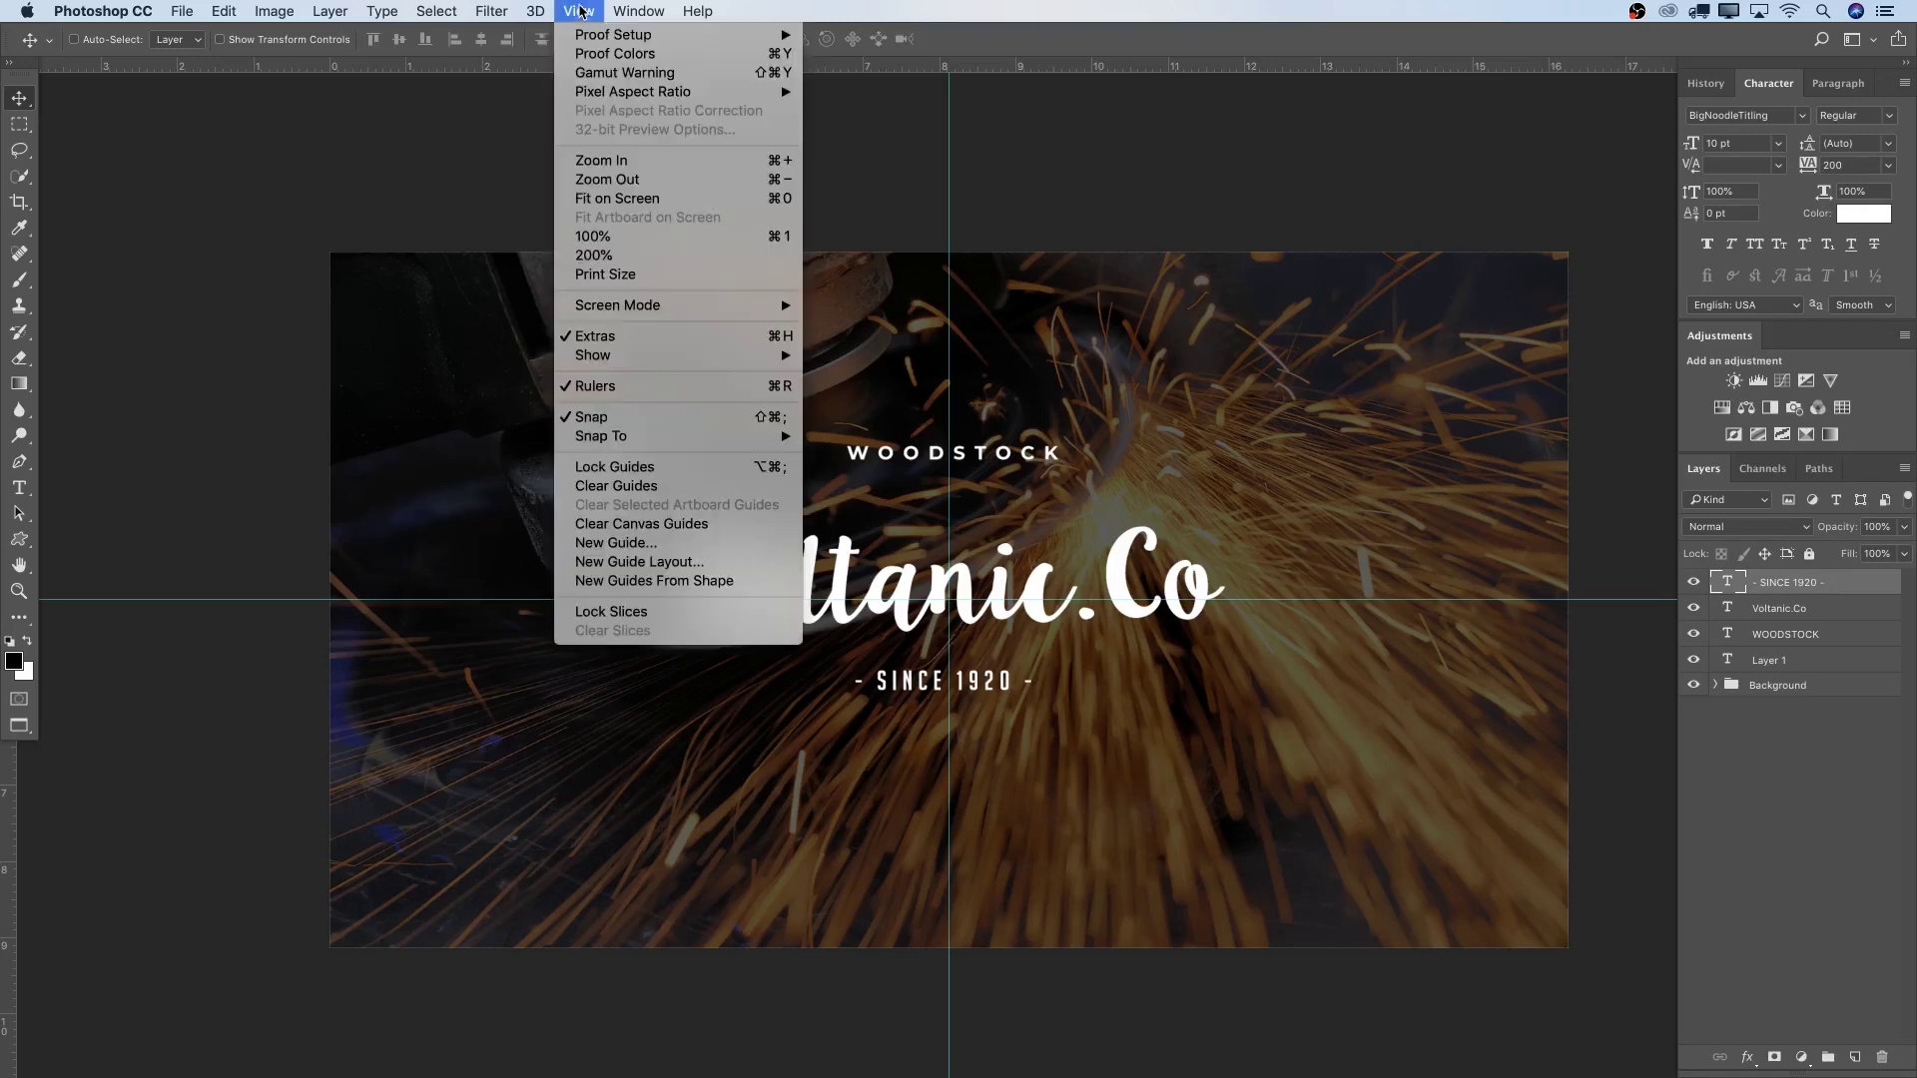
pyautogui.click(656, 547)
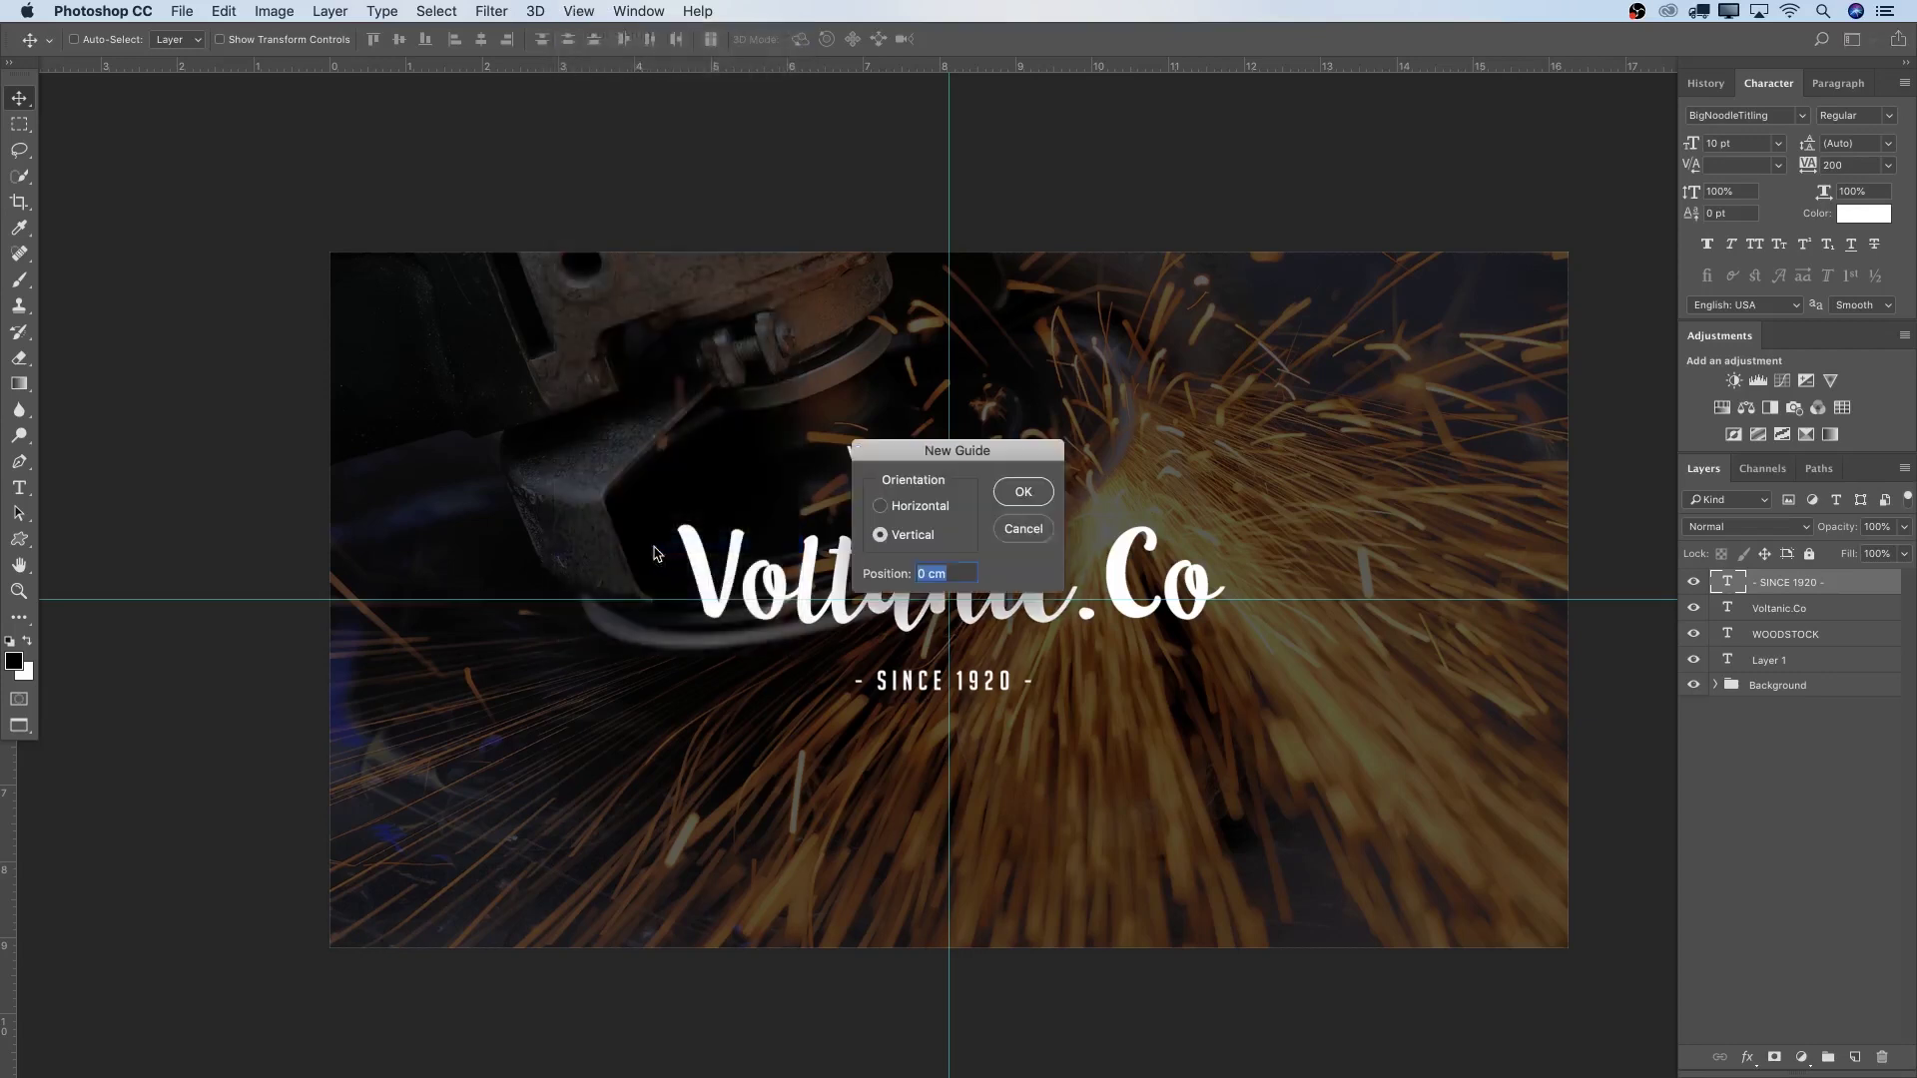
pyautogui.click(940, 506)
pyautogui.press('BackSpace')
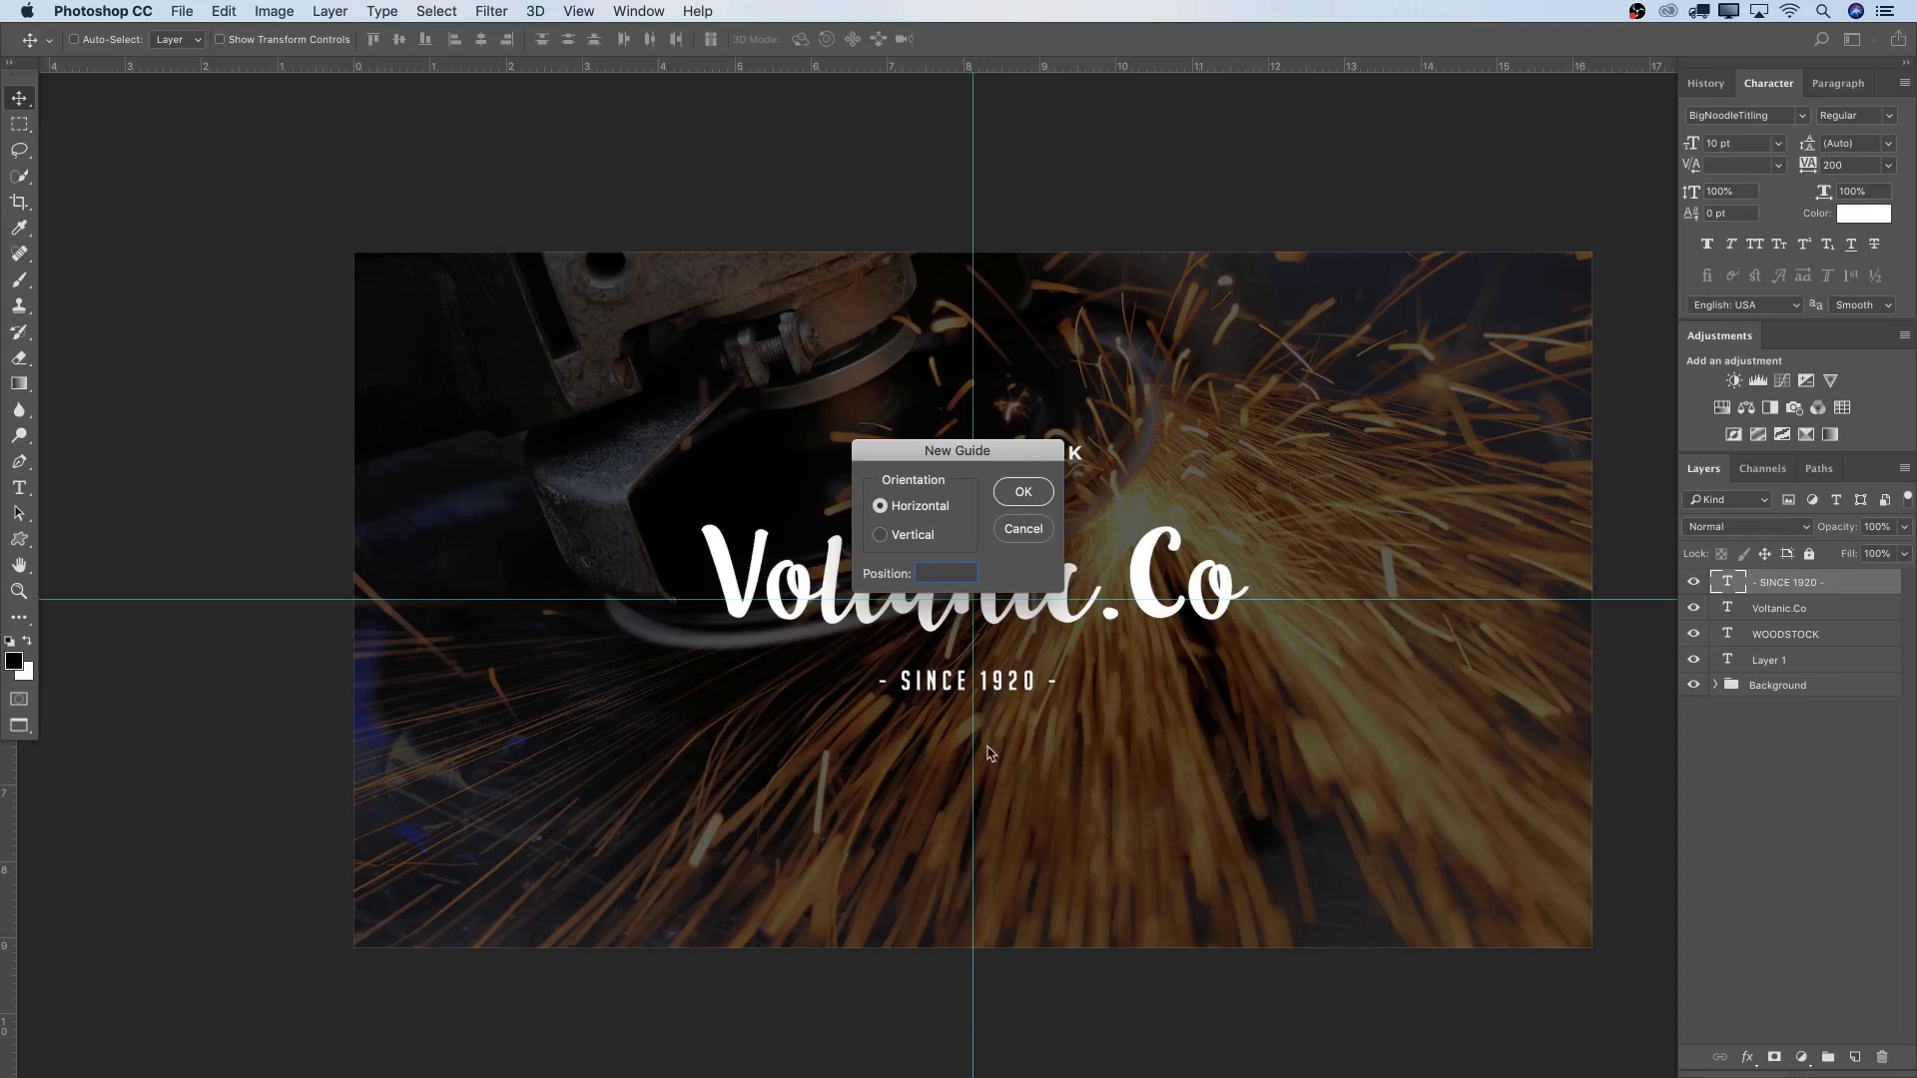
pyautogui.click(1038, 534)
# Place two horizontal guides below the "- SINCE 1920 -" line, about 0.5 cm apart.
pyautogui.hscroll(2, 1019, 162)
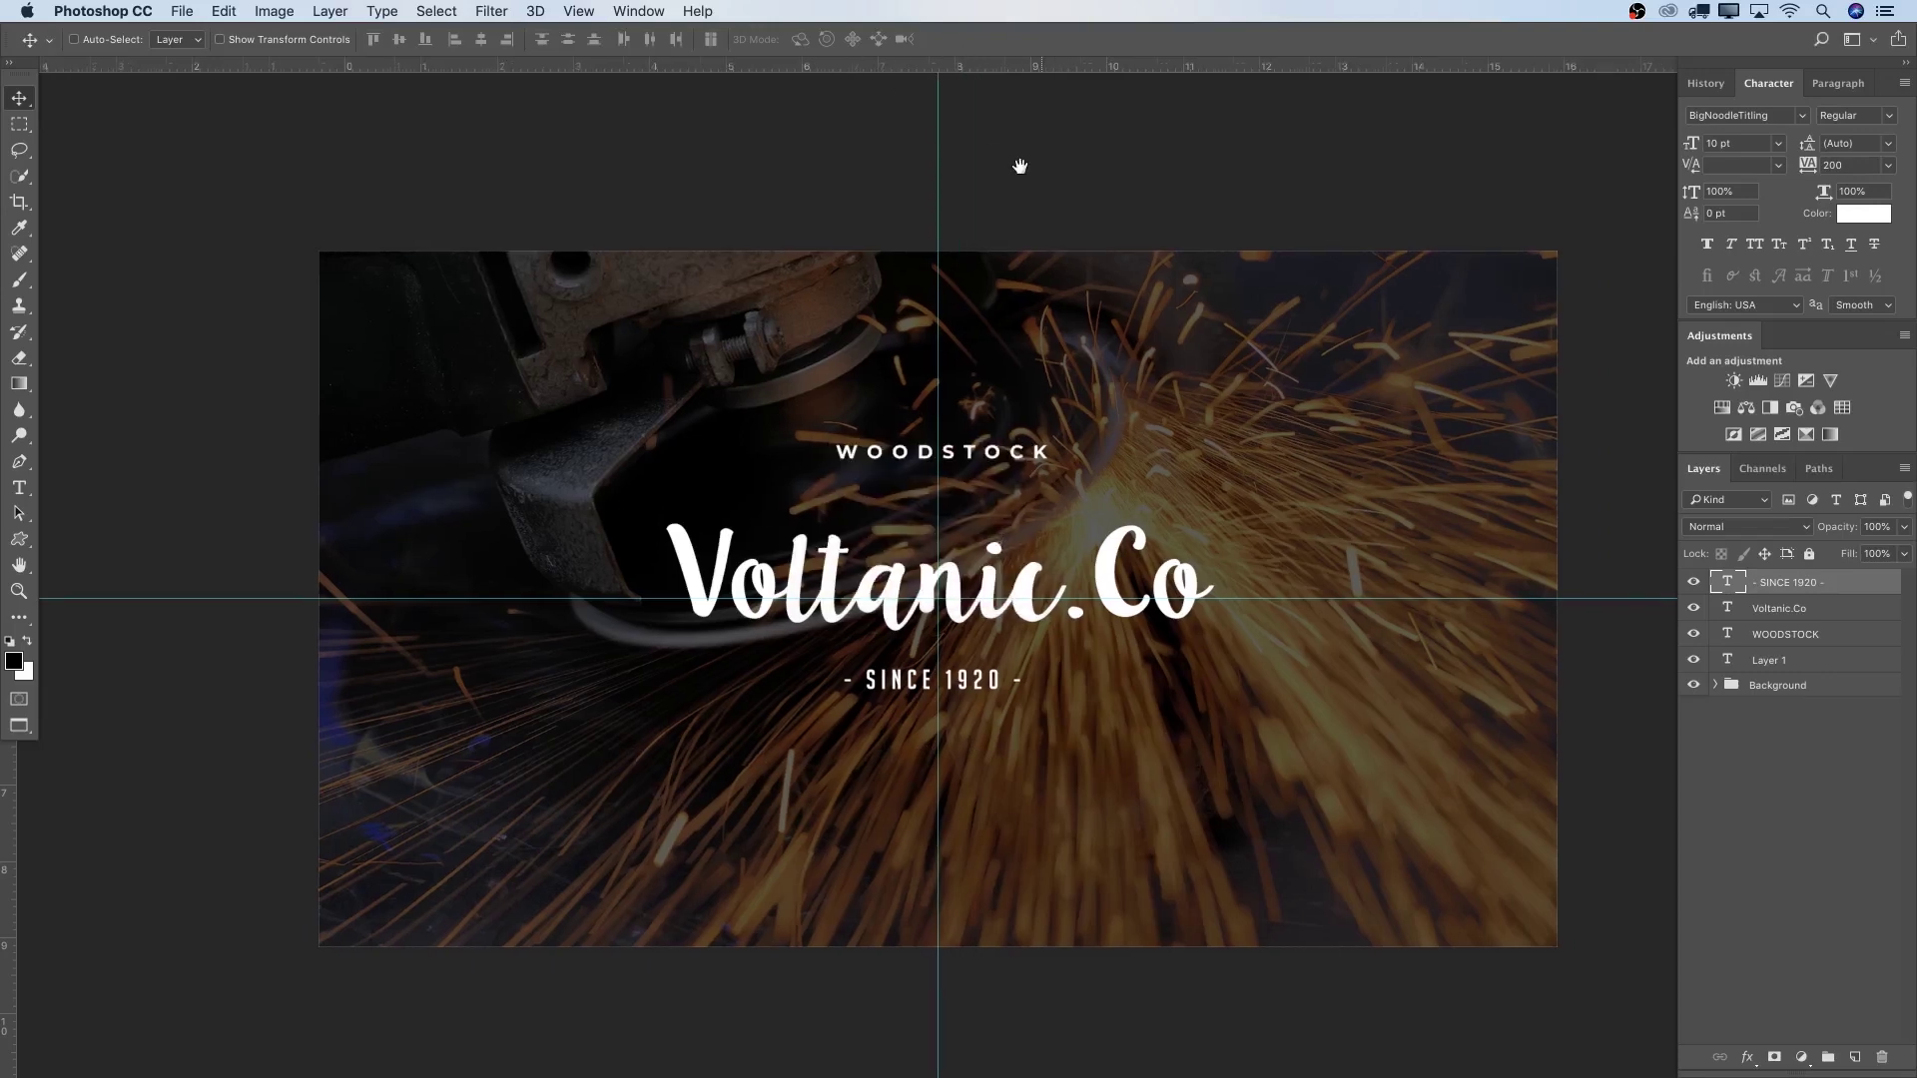
pyautogui.moveTo(967, 75); pyautogui.dragTo(1035, 733)
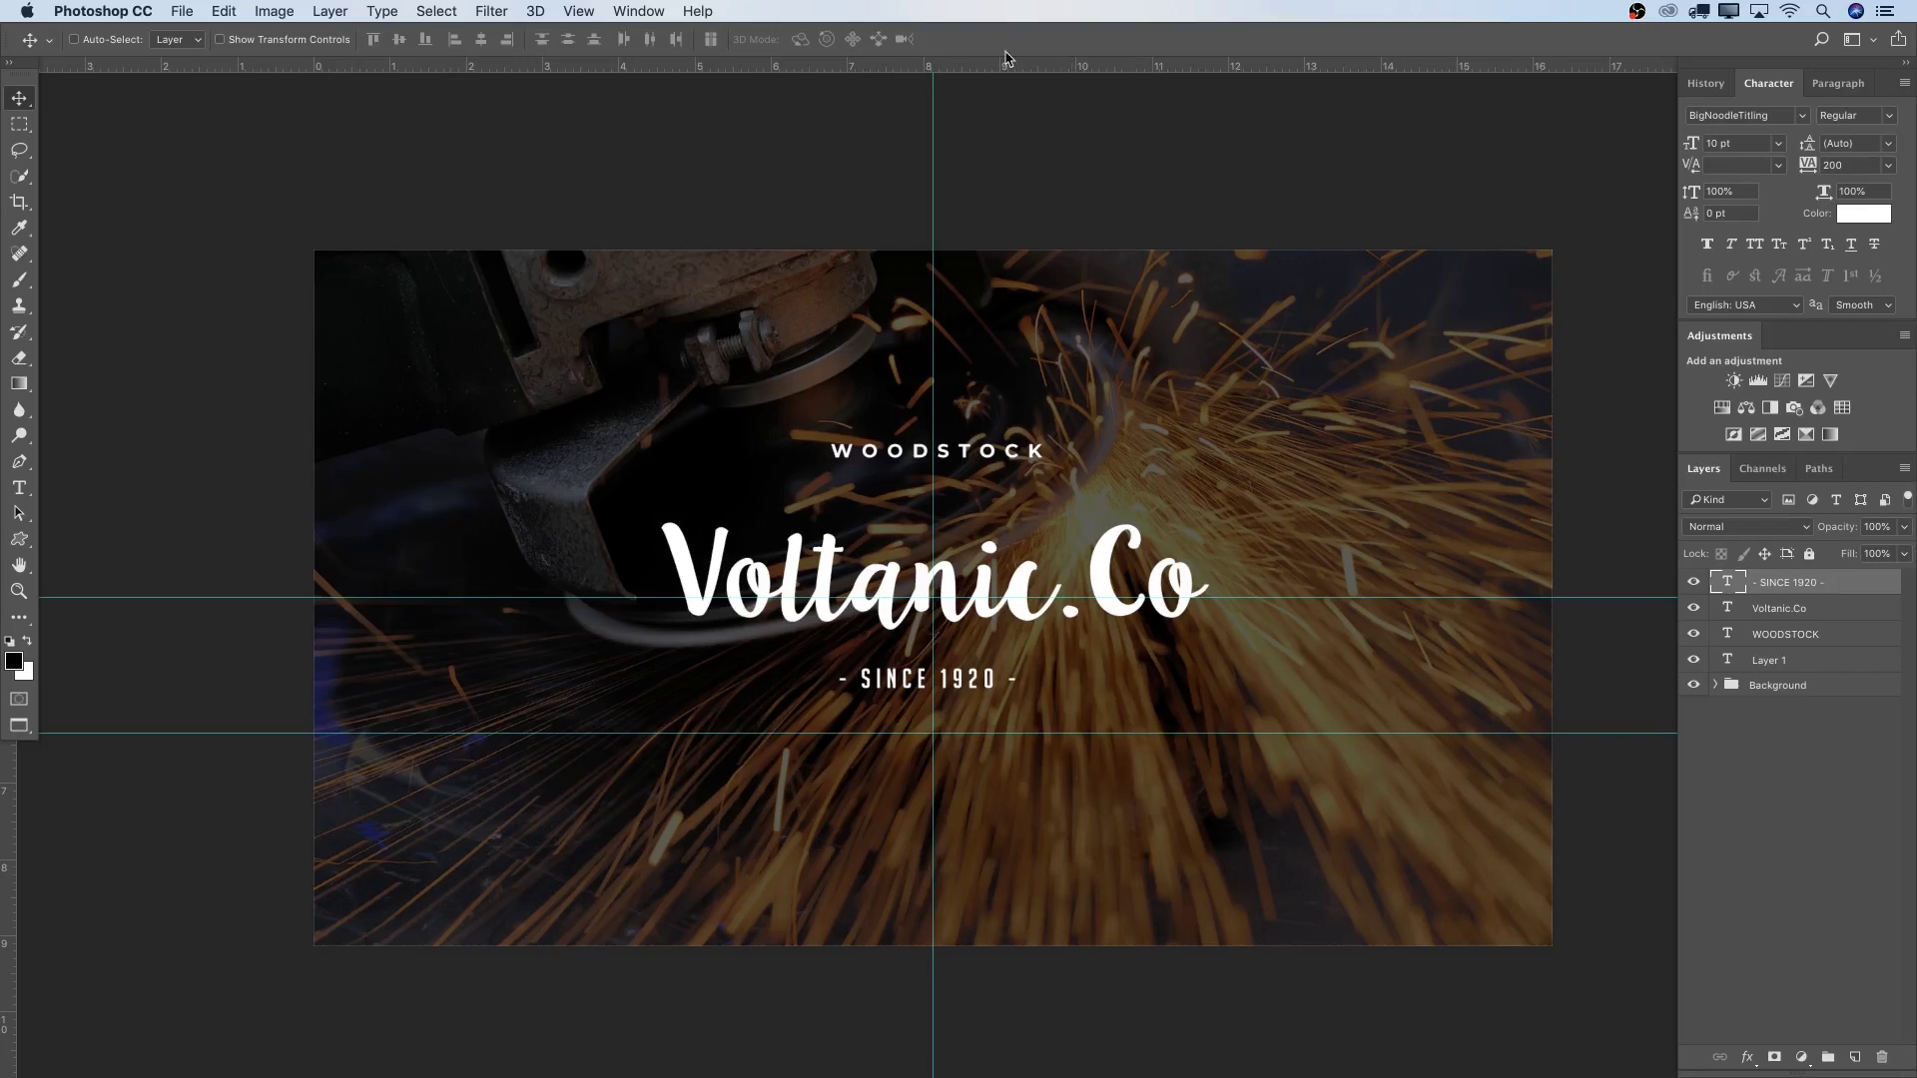
pyautogui.moveTo(993, 66); pyautogui.dragTo(998, 774)
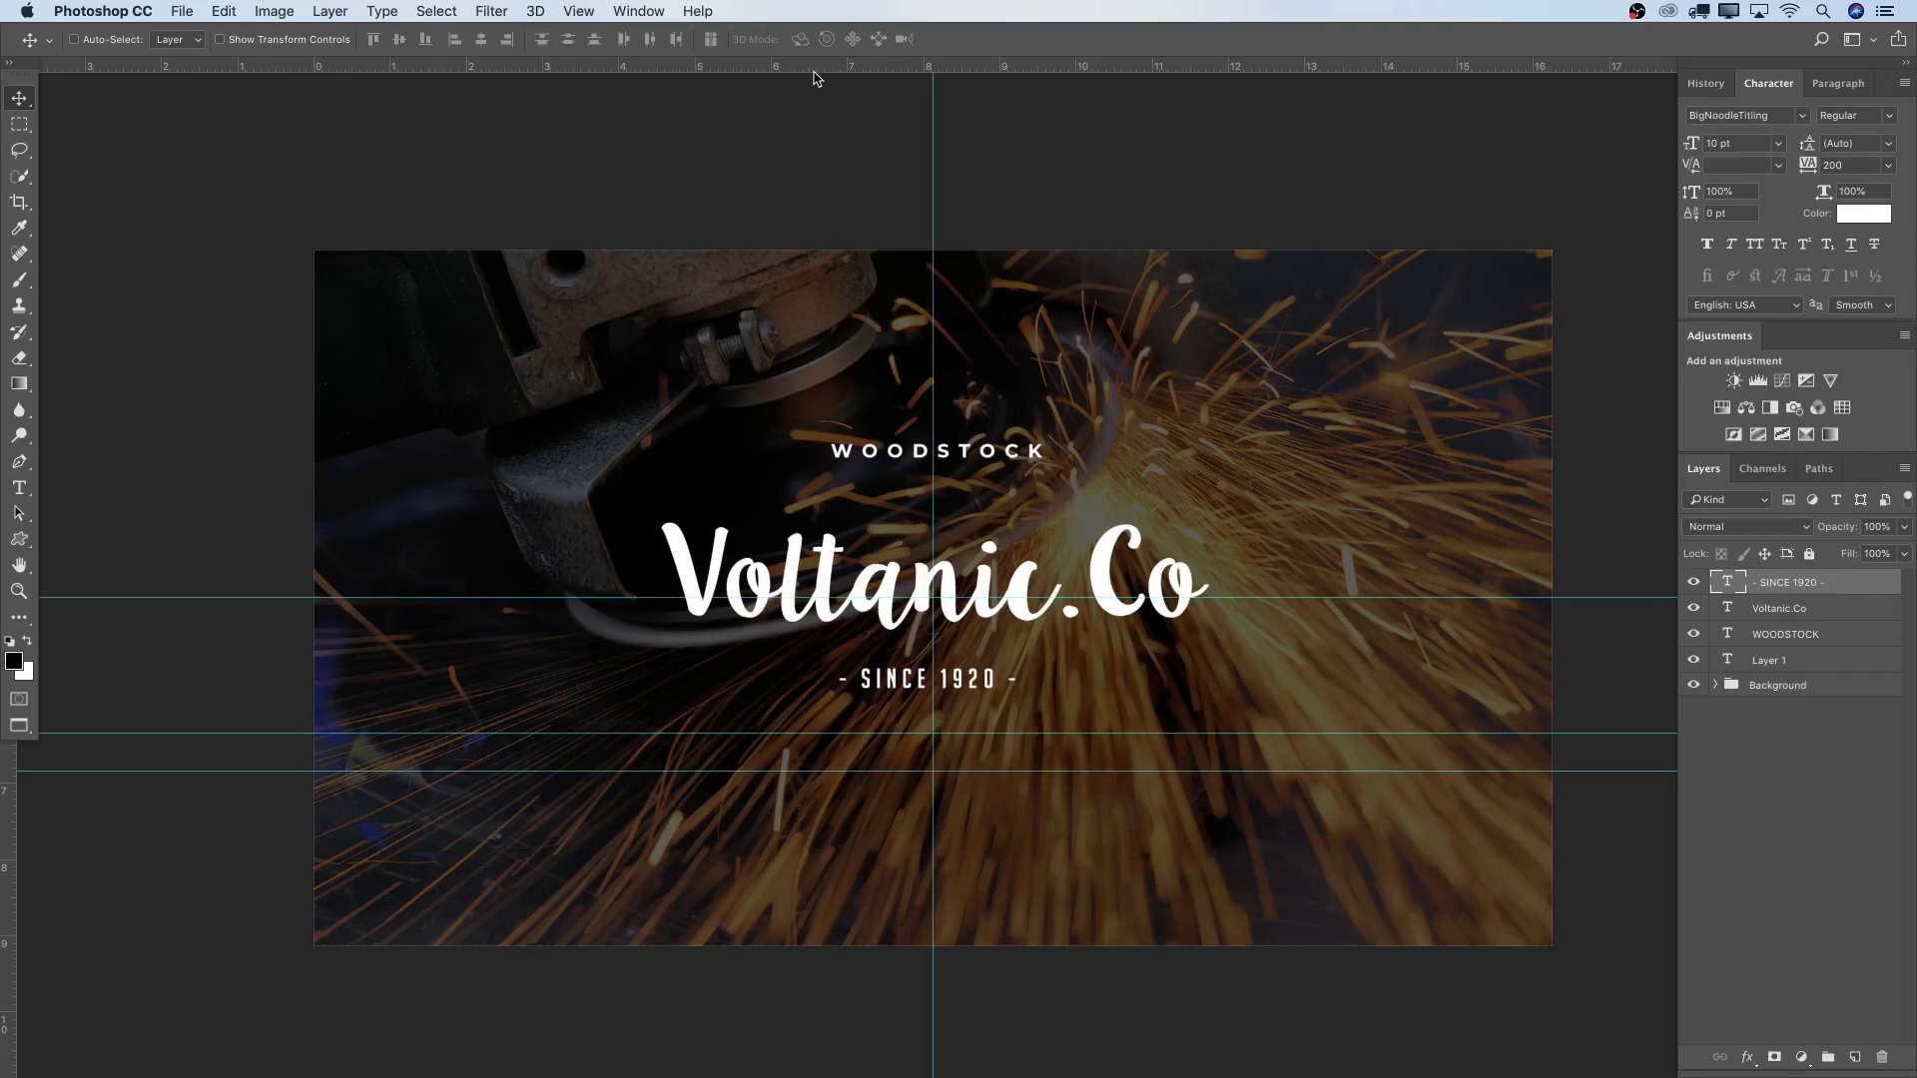
pyautogui.press('super+0')
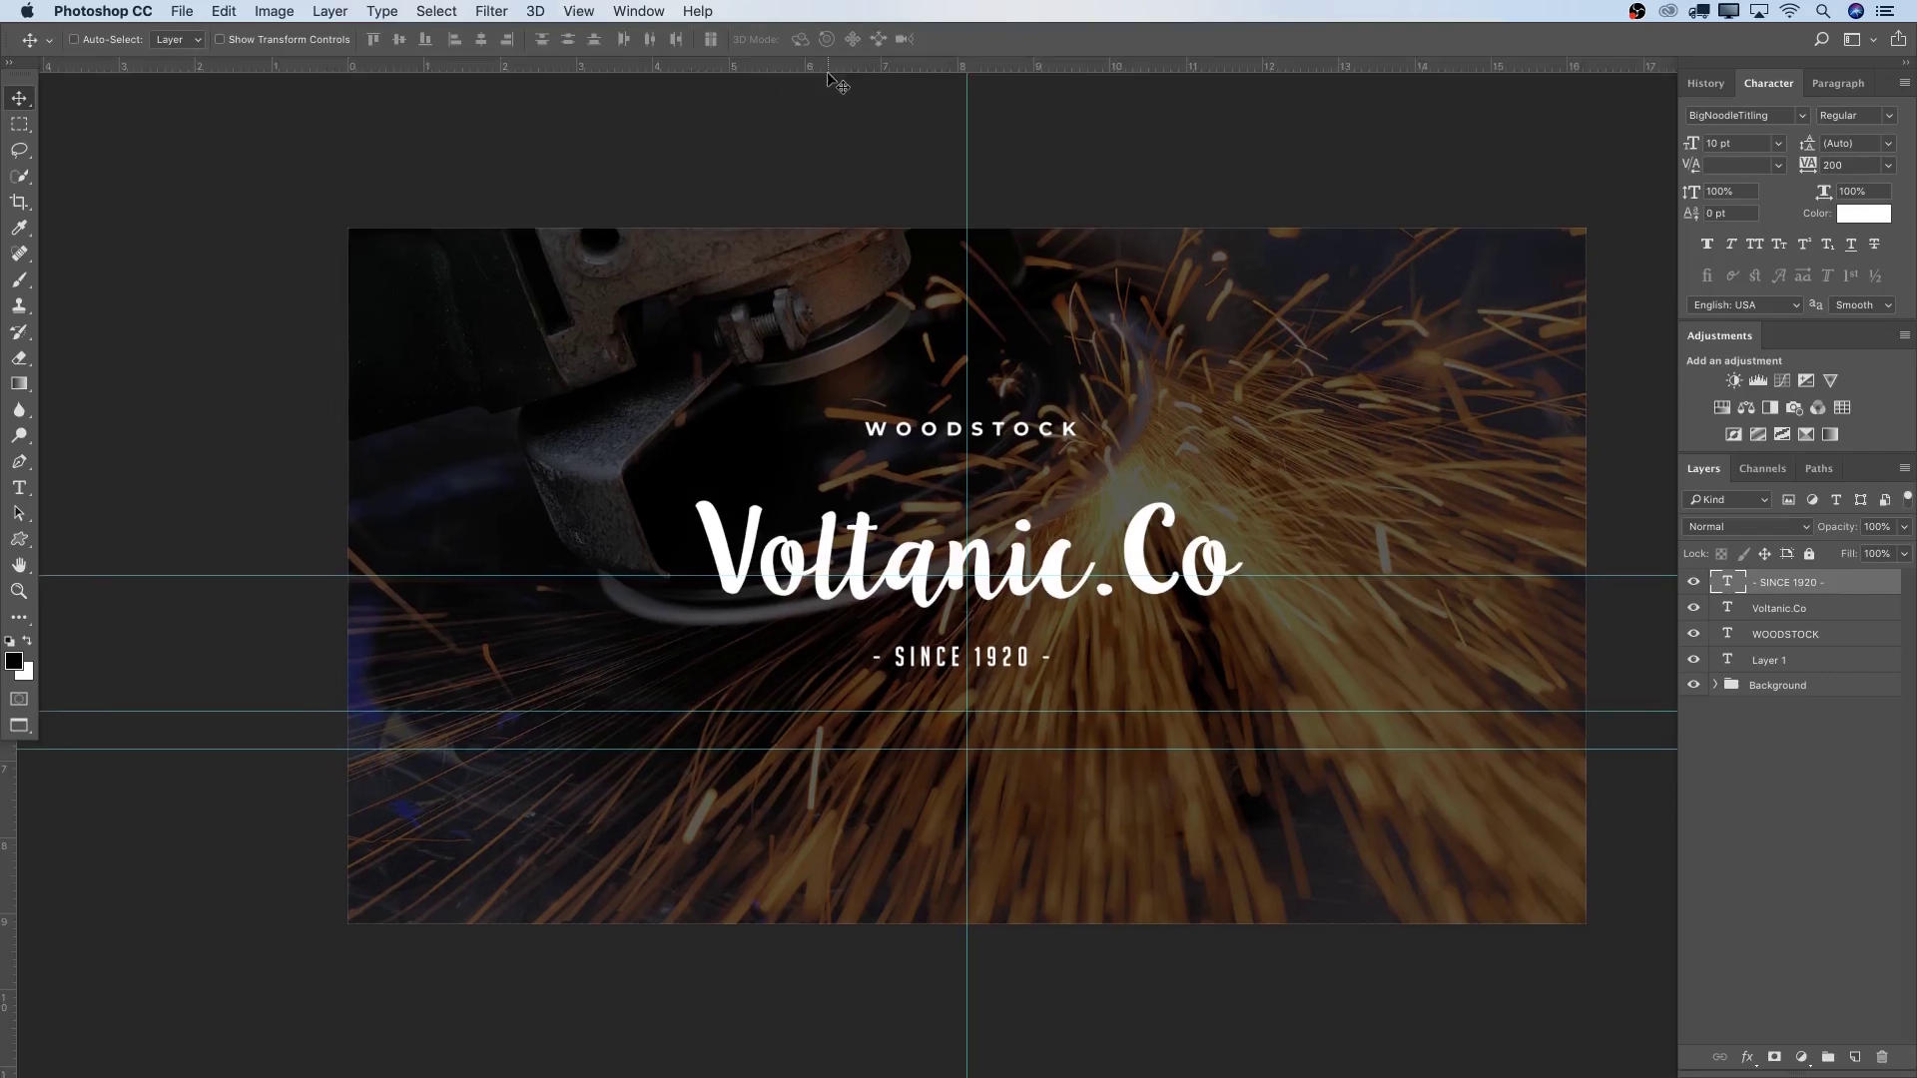
pyautogui.click(577, 11)
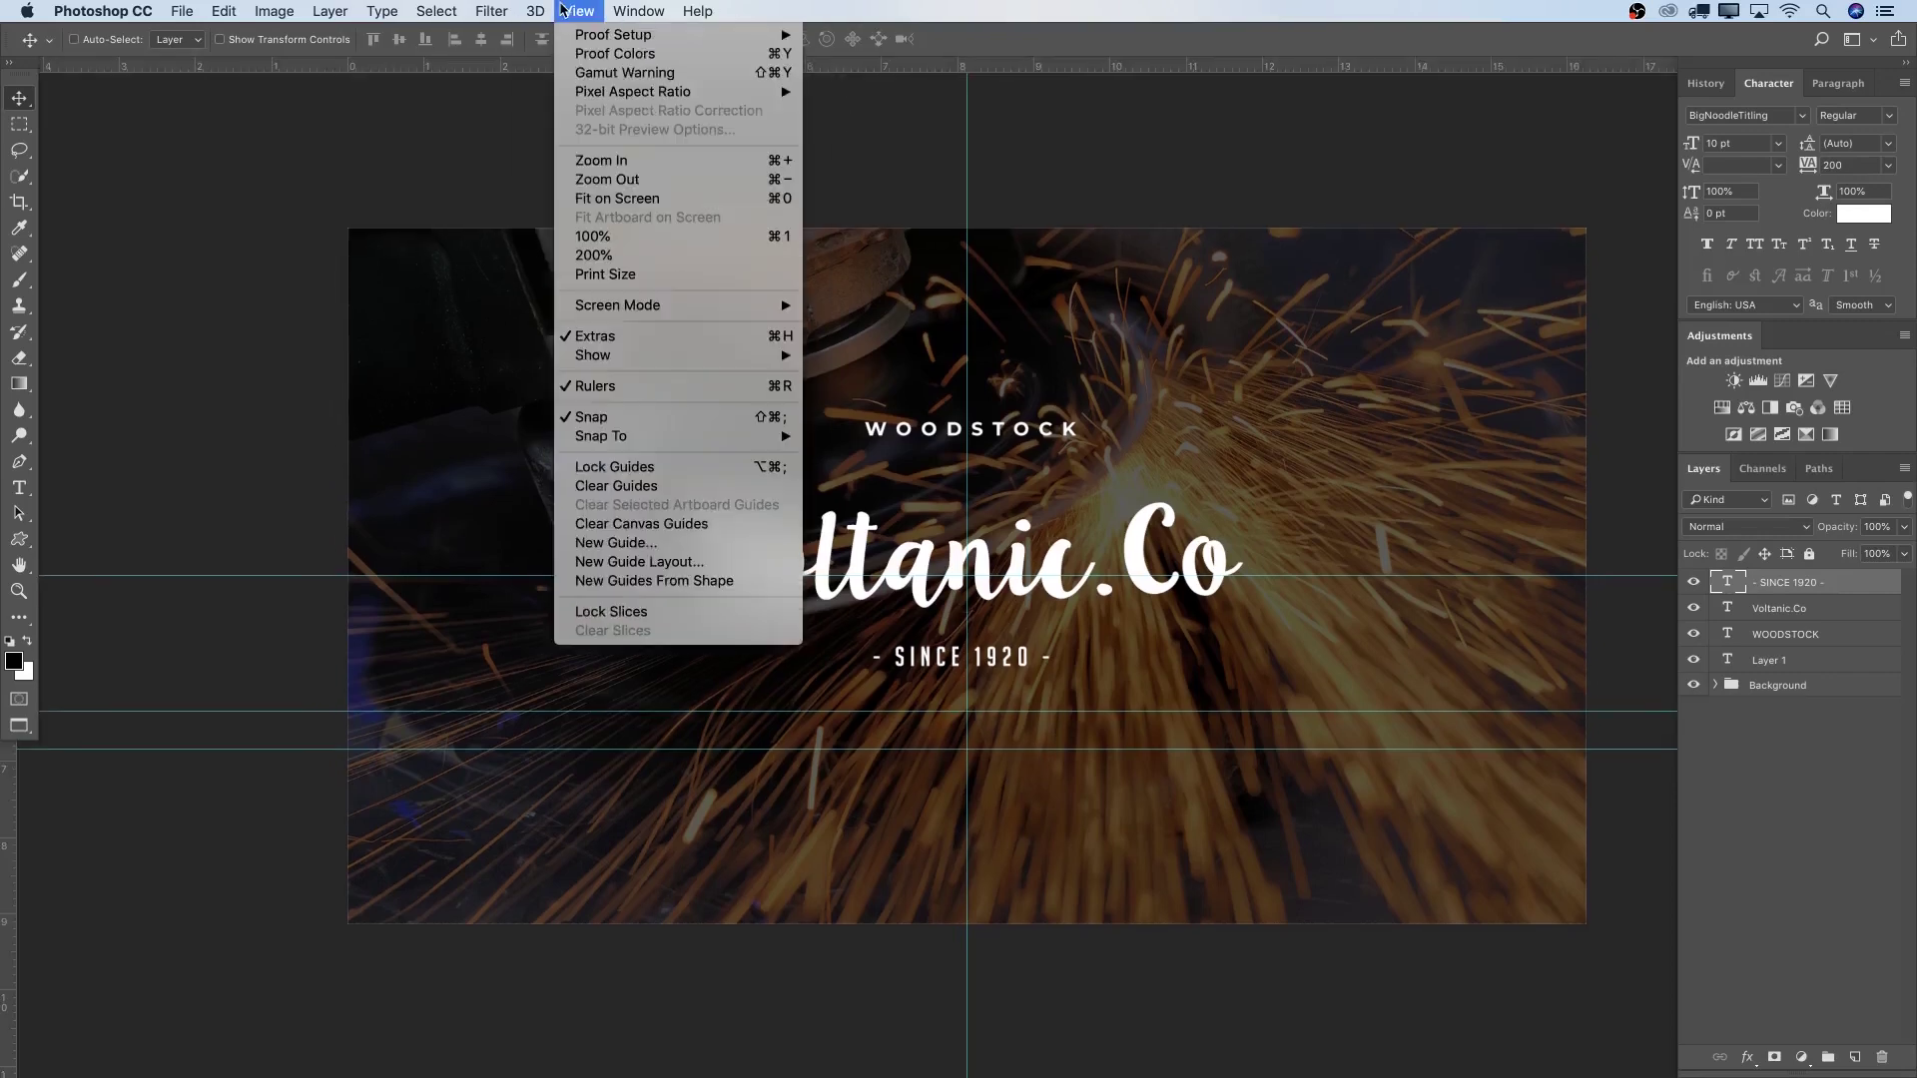
pyautogui.click(635, 390)
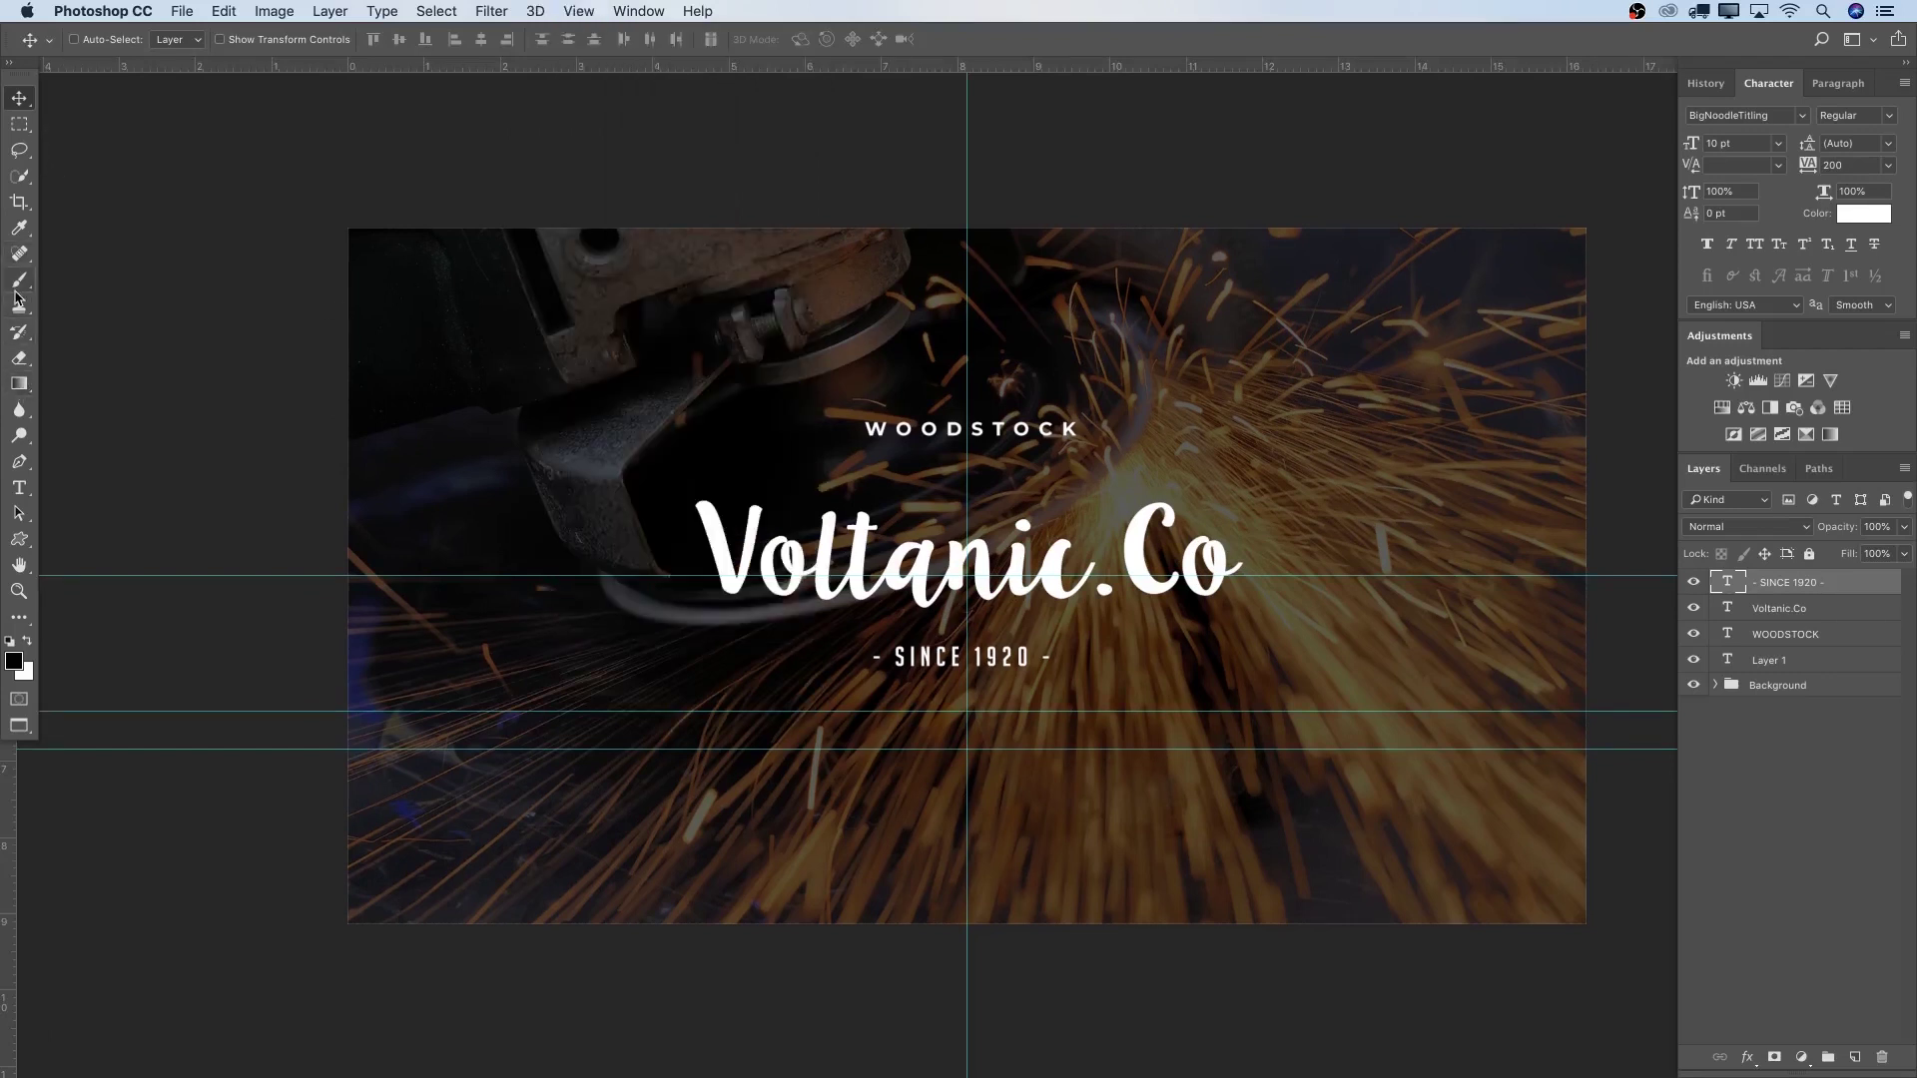
# Draw a downward-bowing Pen path about 6 cm wide, with both ends on the upper new guide and its lowest point on the lower one.
pyautogui.press('p')
pyautogui.scroll(-2, 782, 705)
pyautogui.scroll(-1, 782, 705)
pyautogui.scroll(2, 1138, 609)
pyautogui.hscroll(2, 1138, 609)
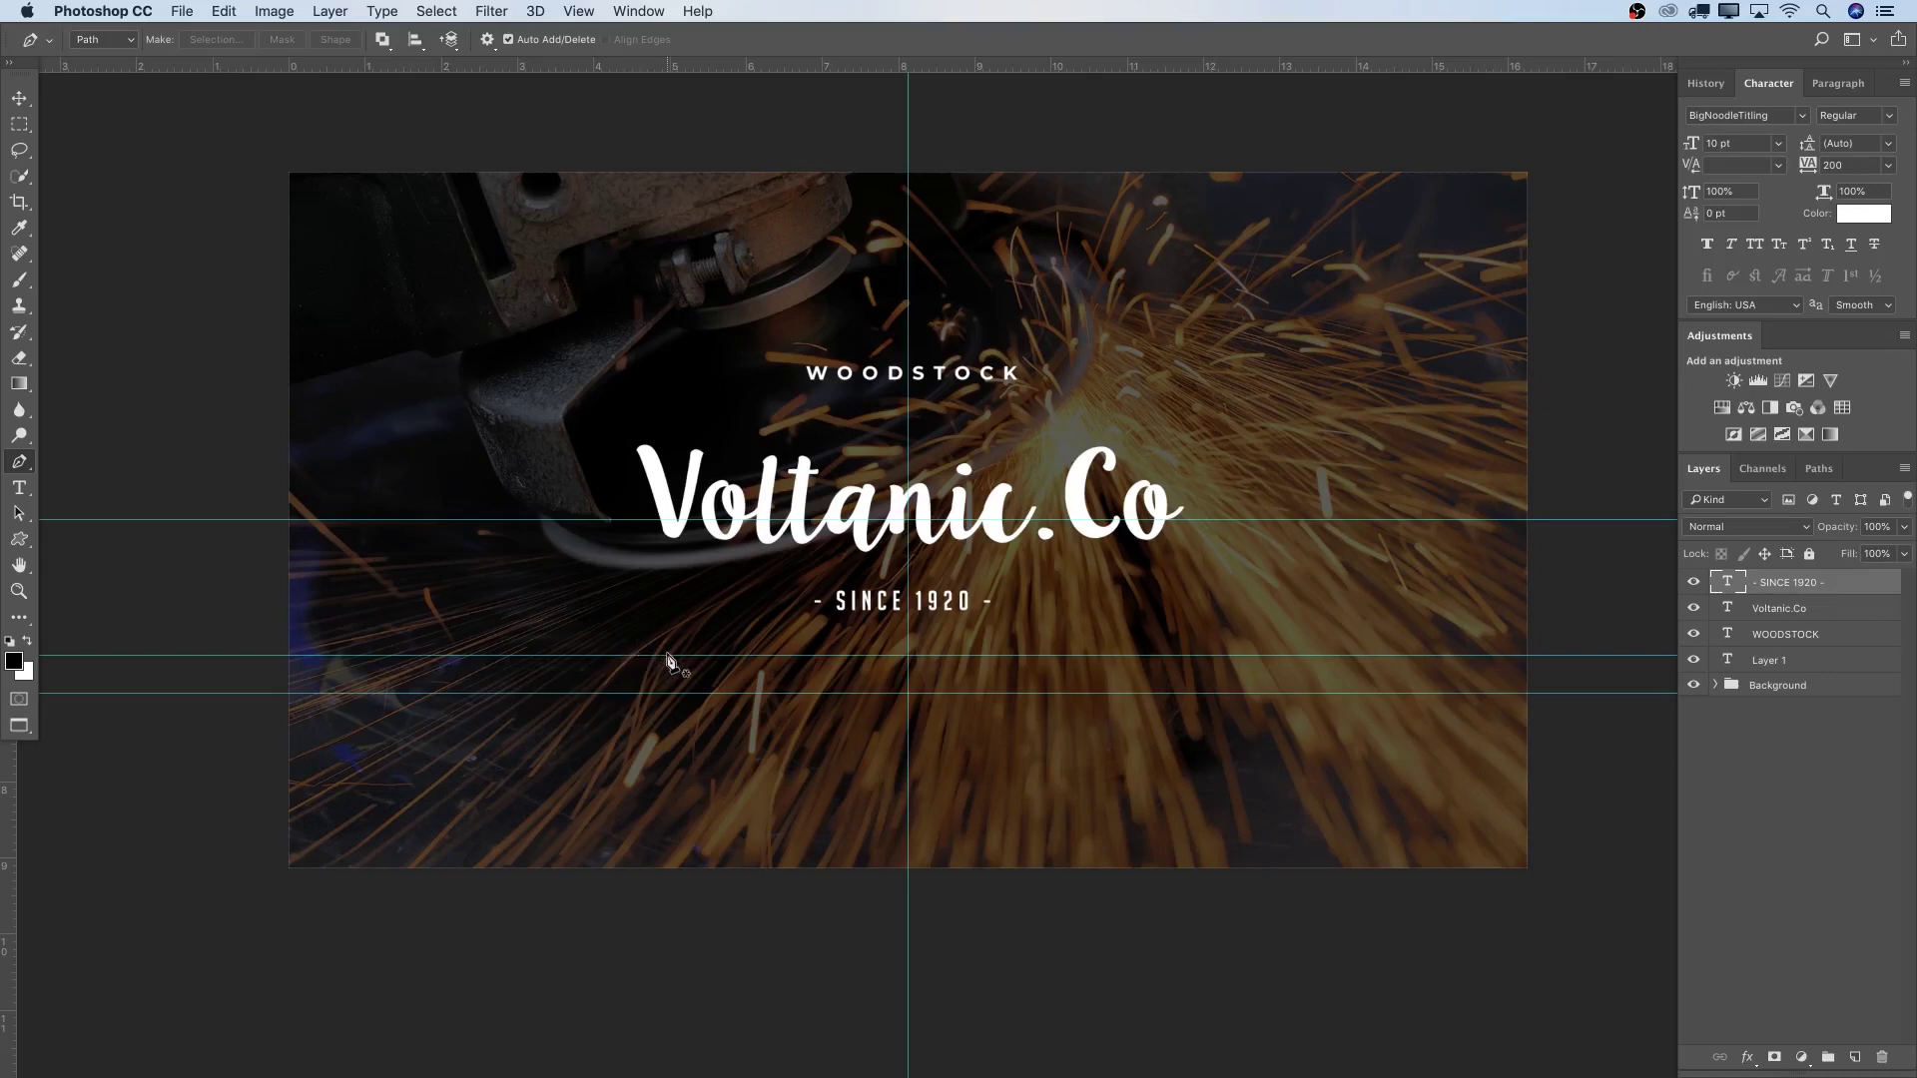
pyautogui.click(669, 654)
pyautogui.moveTo(1140, 655); pyautogui.dragTo(1387, 572)
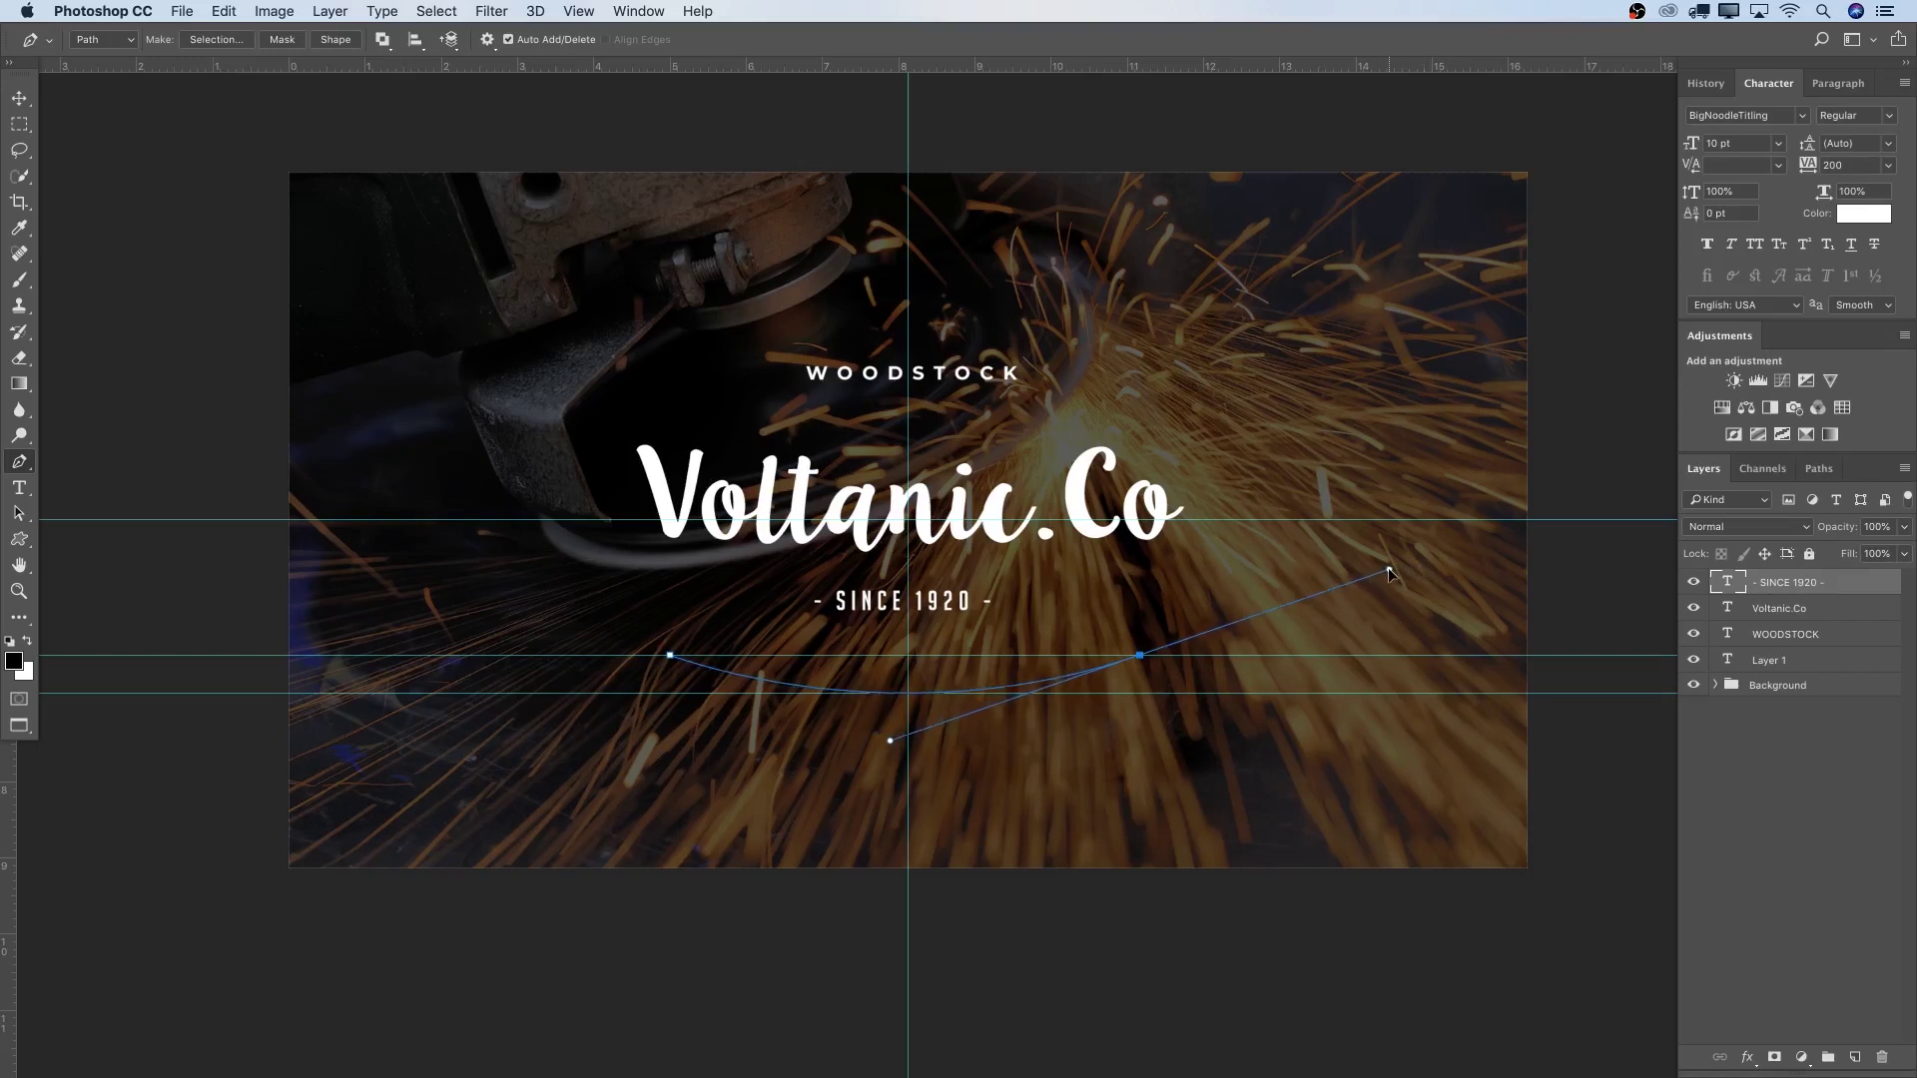
pyautogui.moveTo(1389, 574); pyautogui.dragTo(1388, 573)
# Enter "SOUTH AFRICA ELECTRIC" as text along the curved path.
pyautogui.press('t')
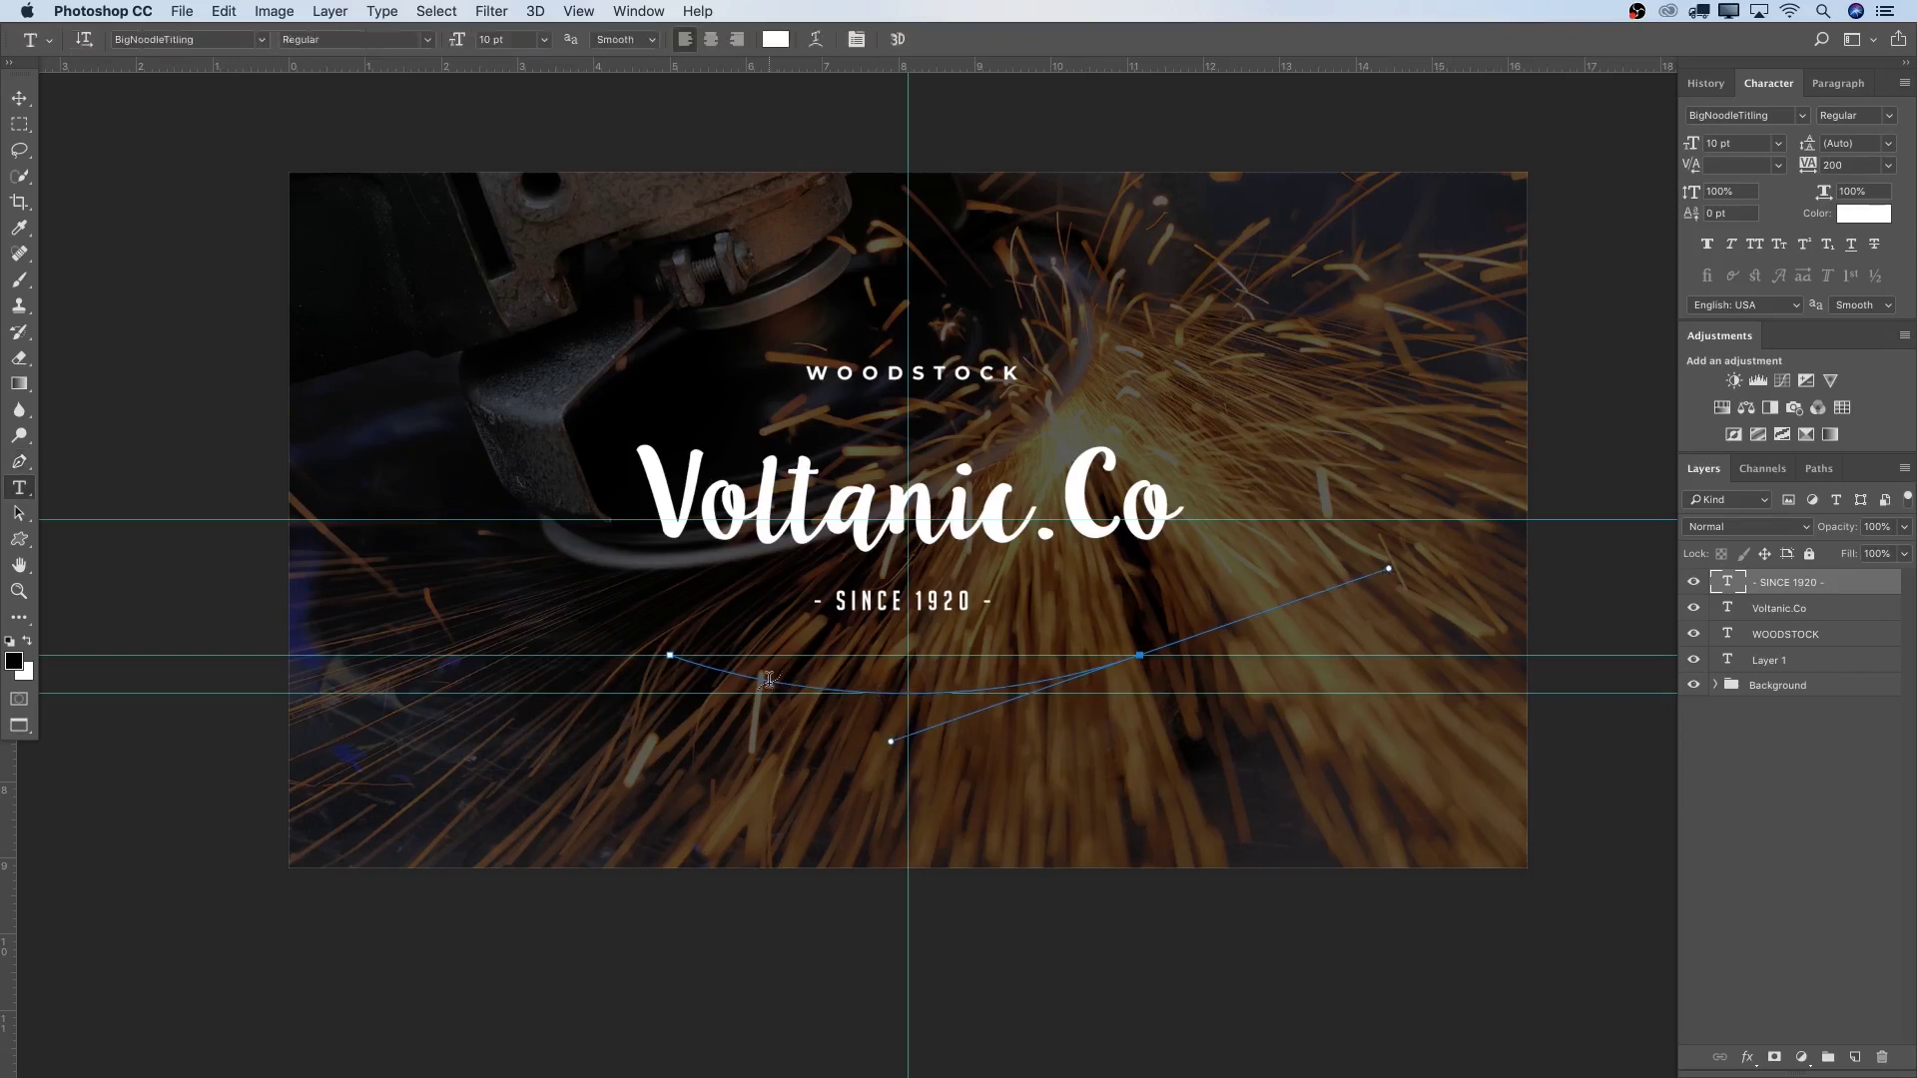
pyautogui.click(691, 654)
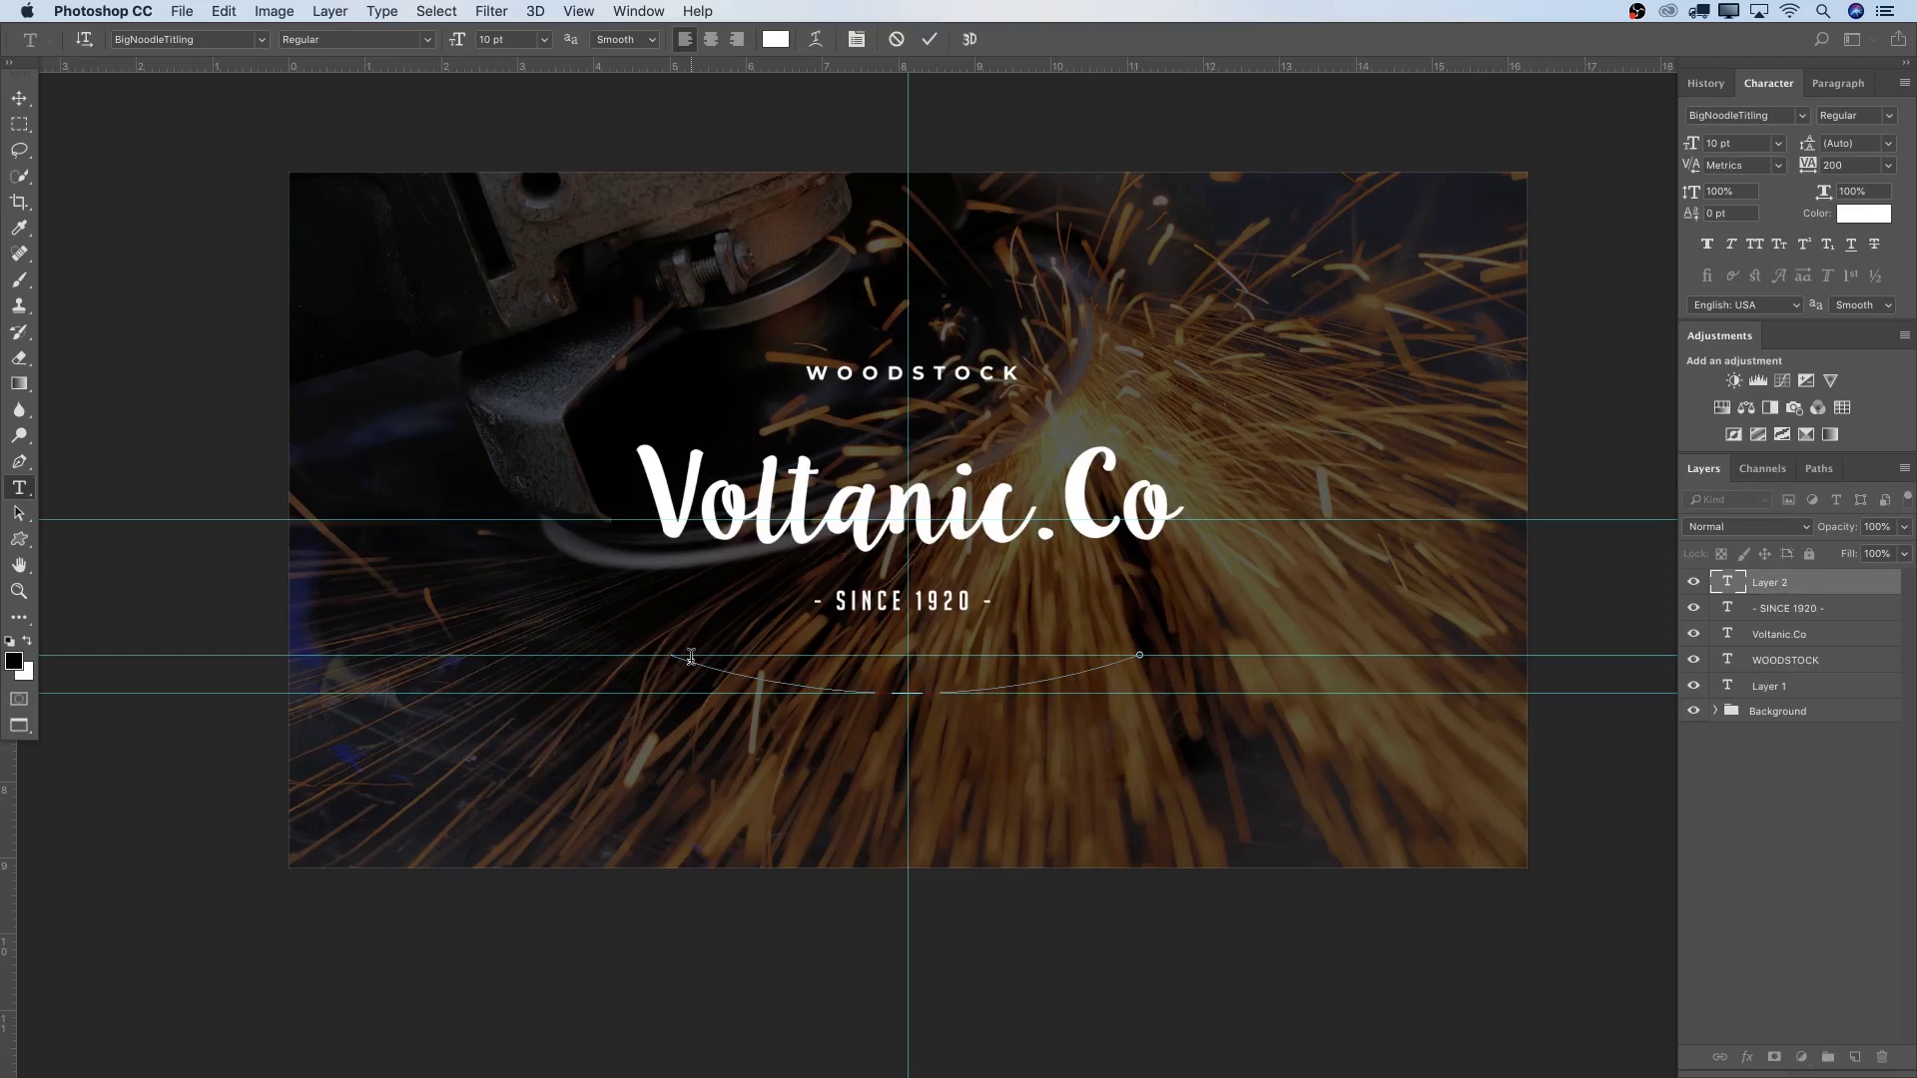
pyautogui.write('SOUTH AFRICA')
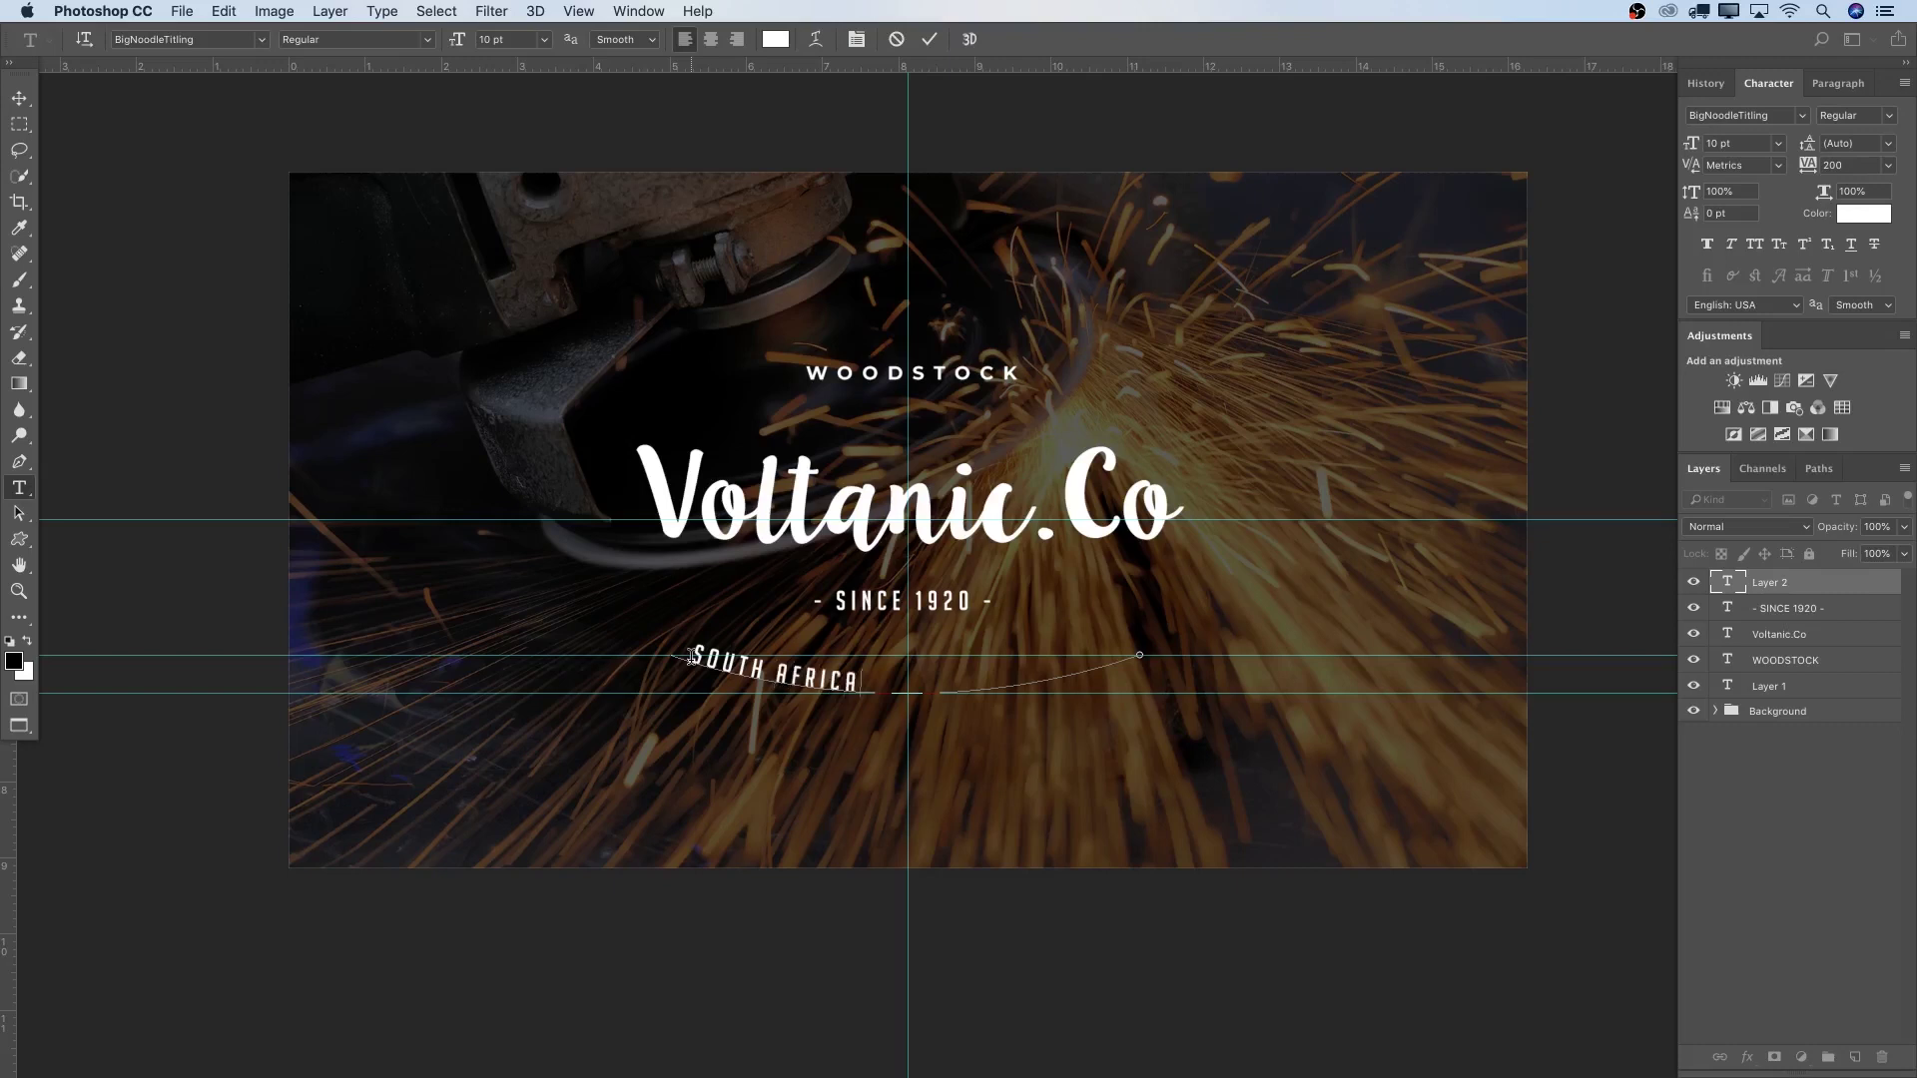
pyautogui.write(' ELECTRIC')
# Format the whole curved text as Montserrat Bold at 7 pt.
pyautogui.press('super+a')
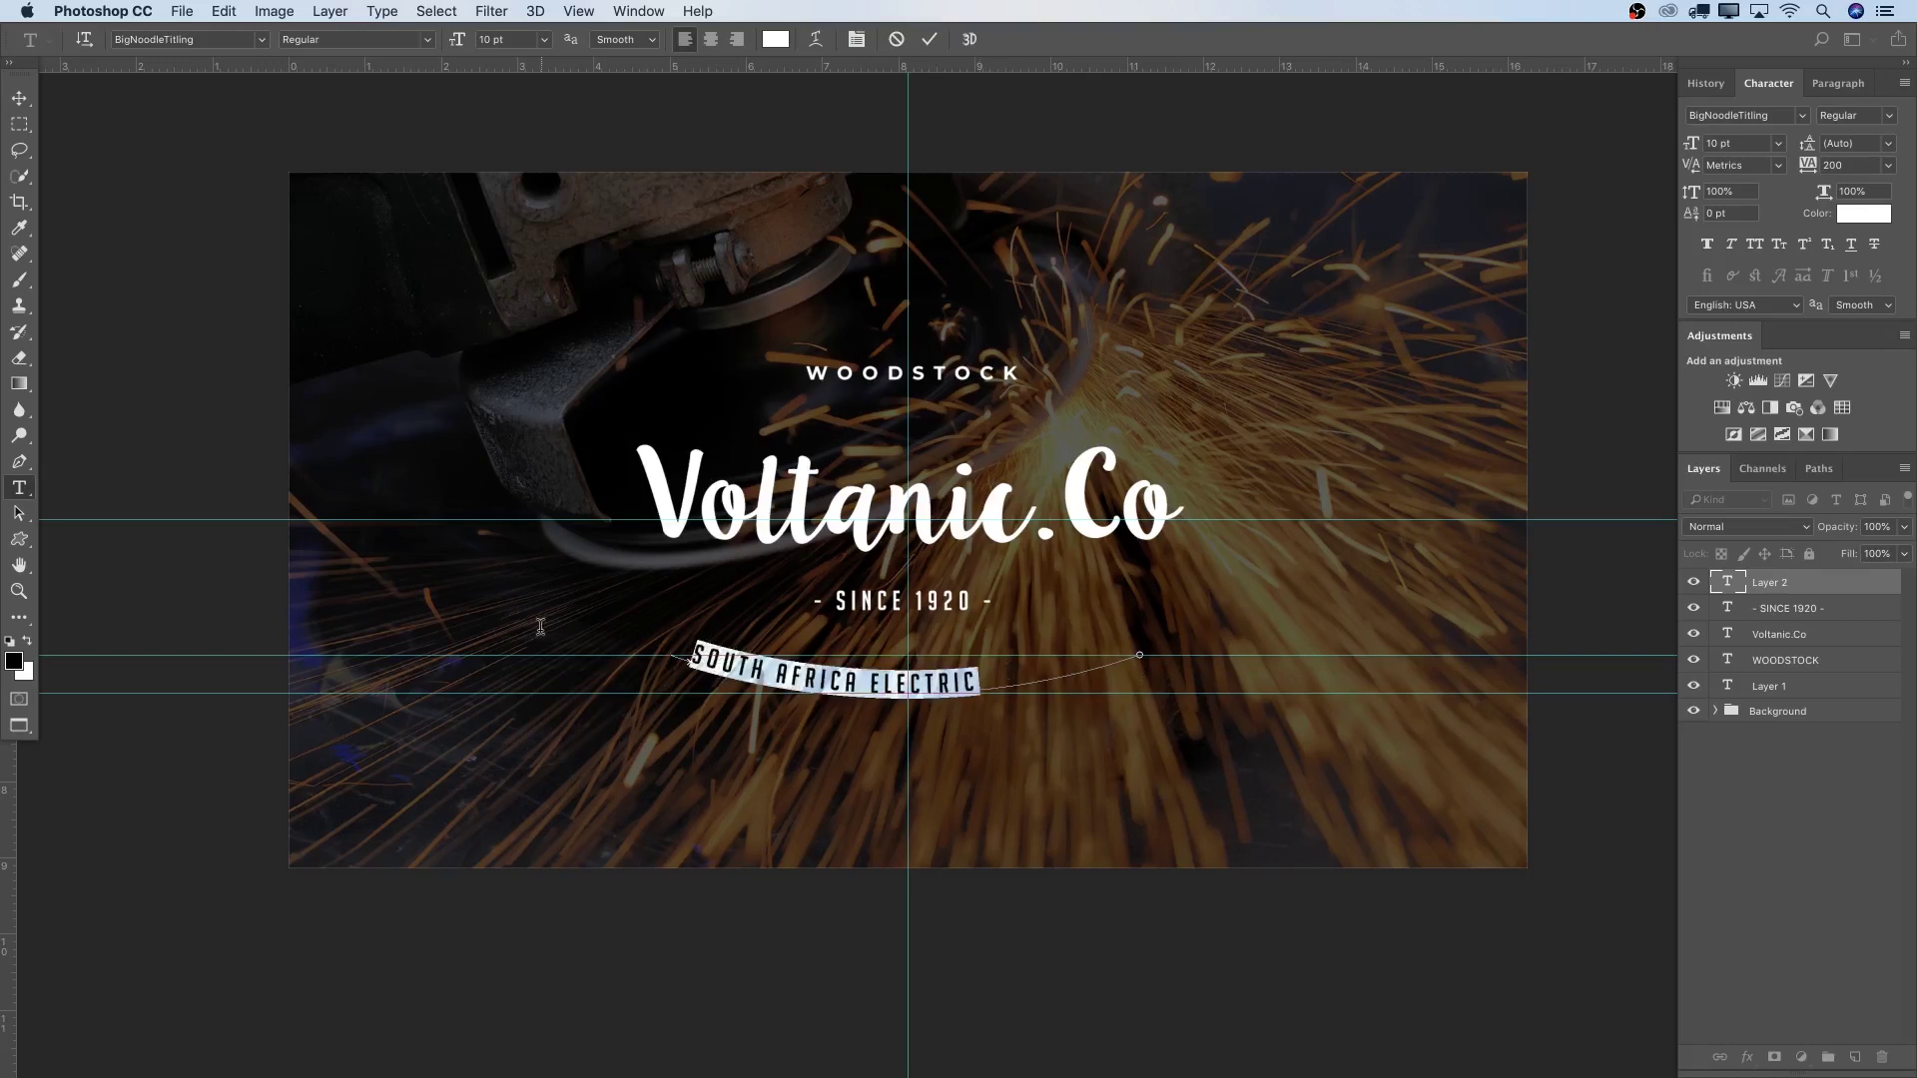
pyautogui.click(263, 41)
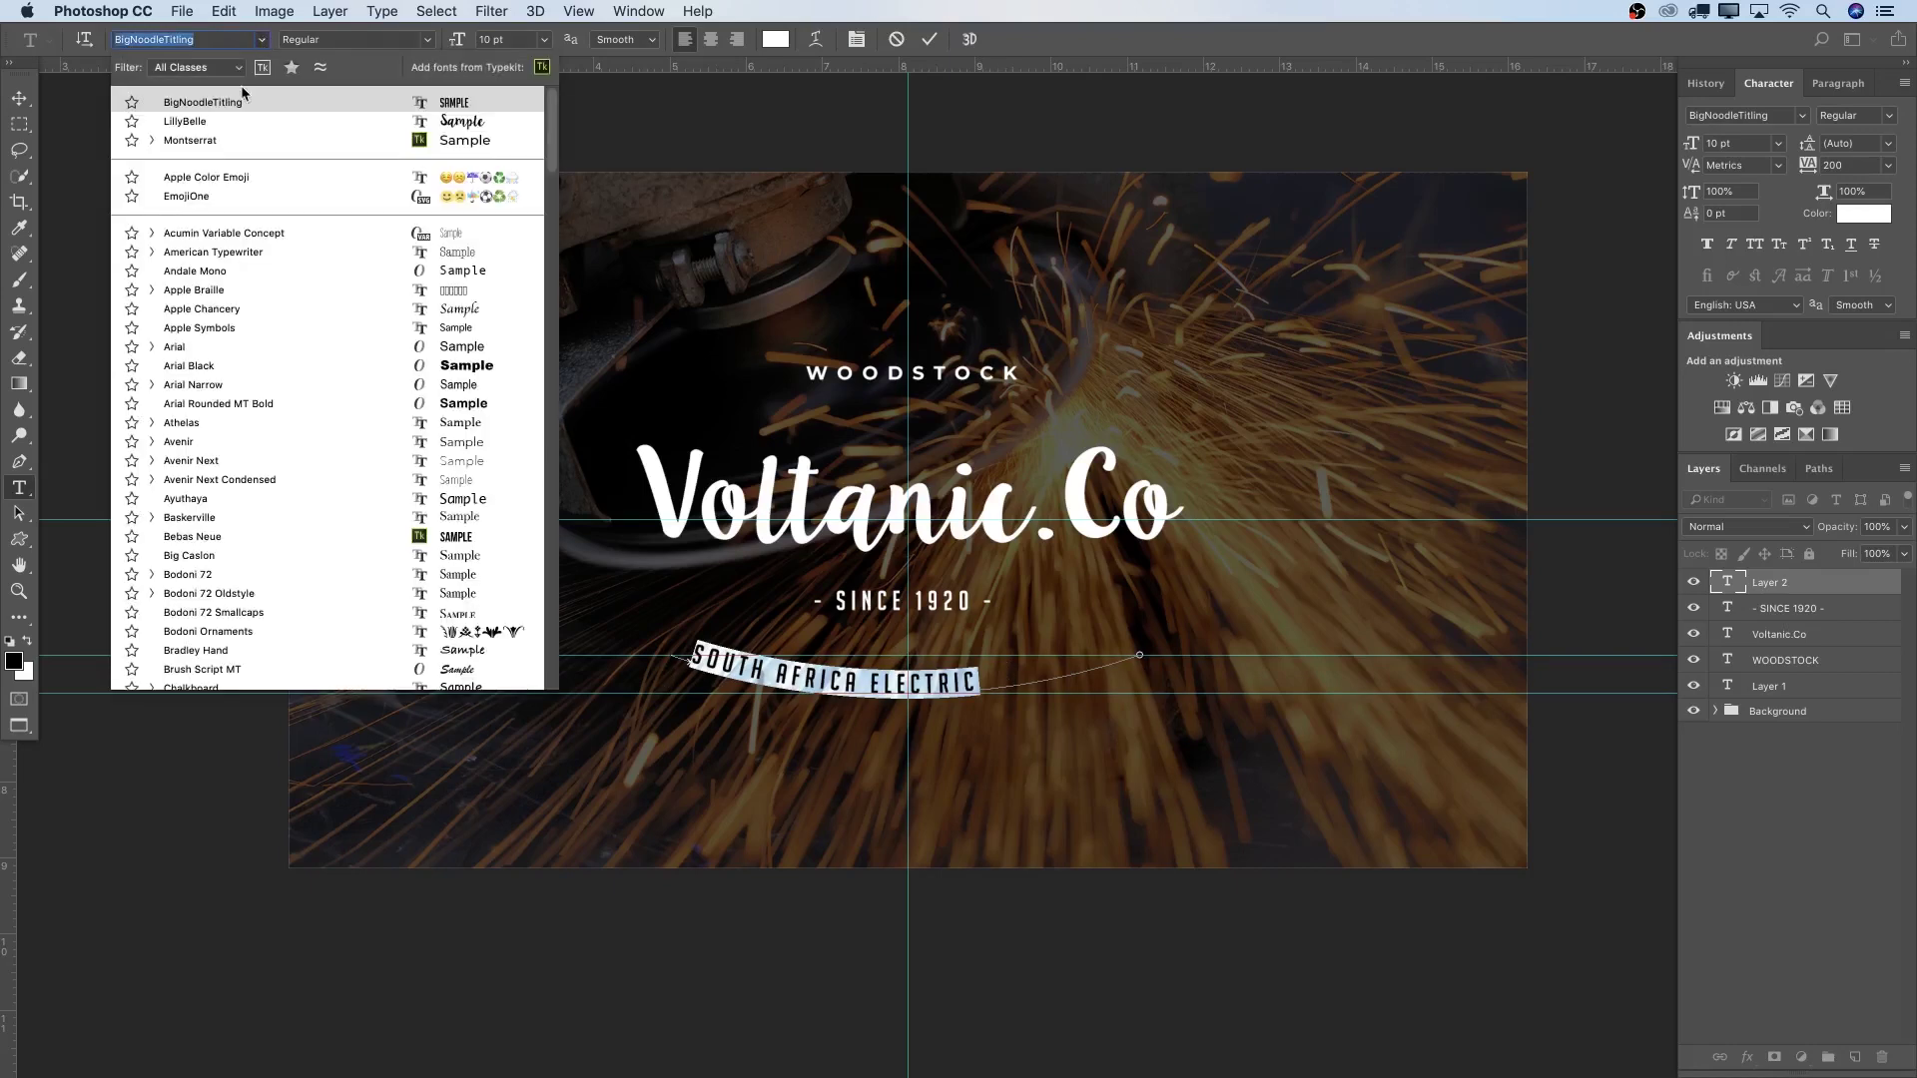
pyautogui.click(227, 141)
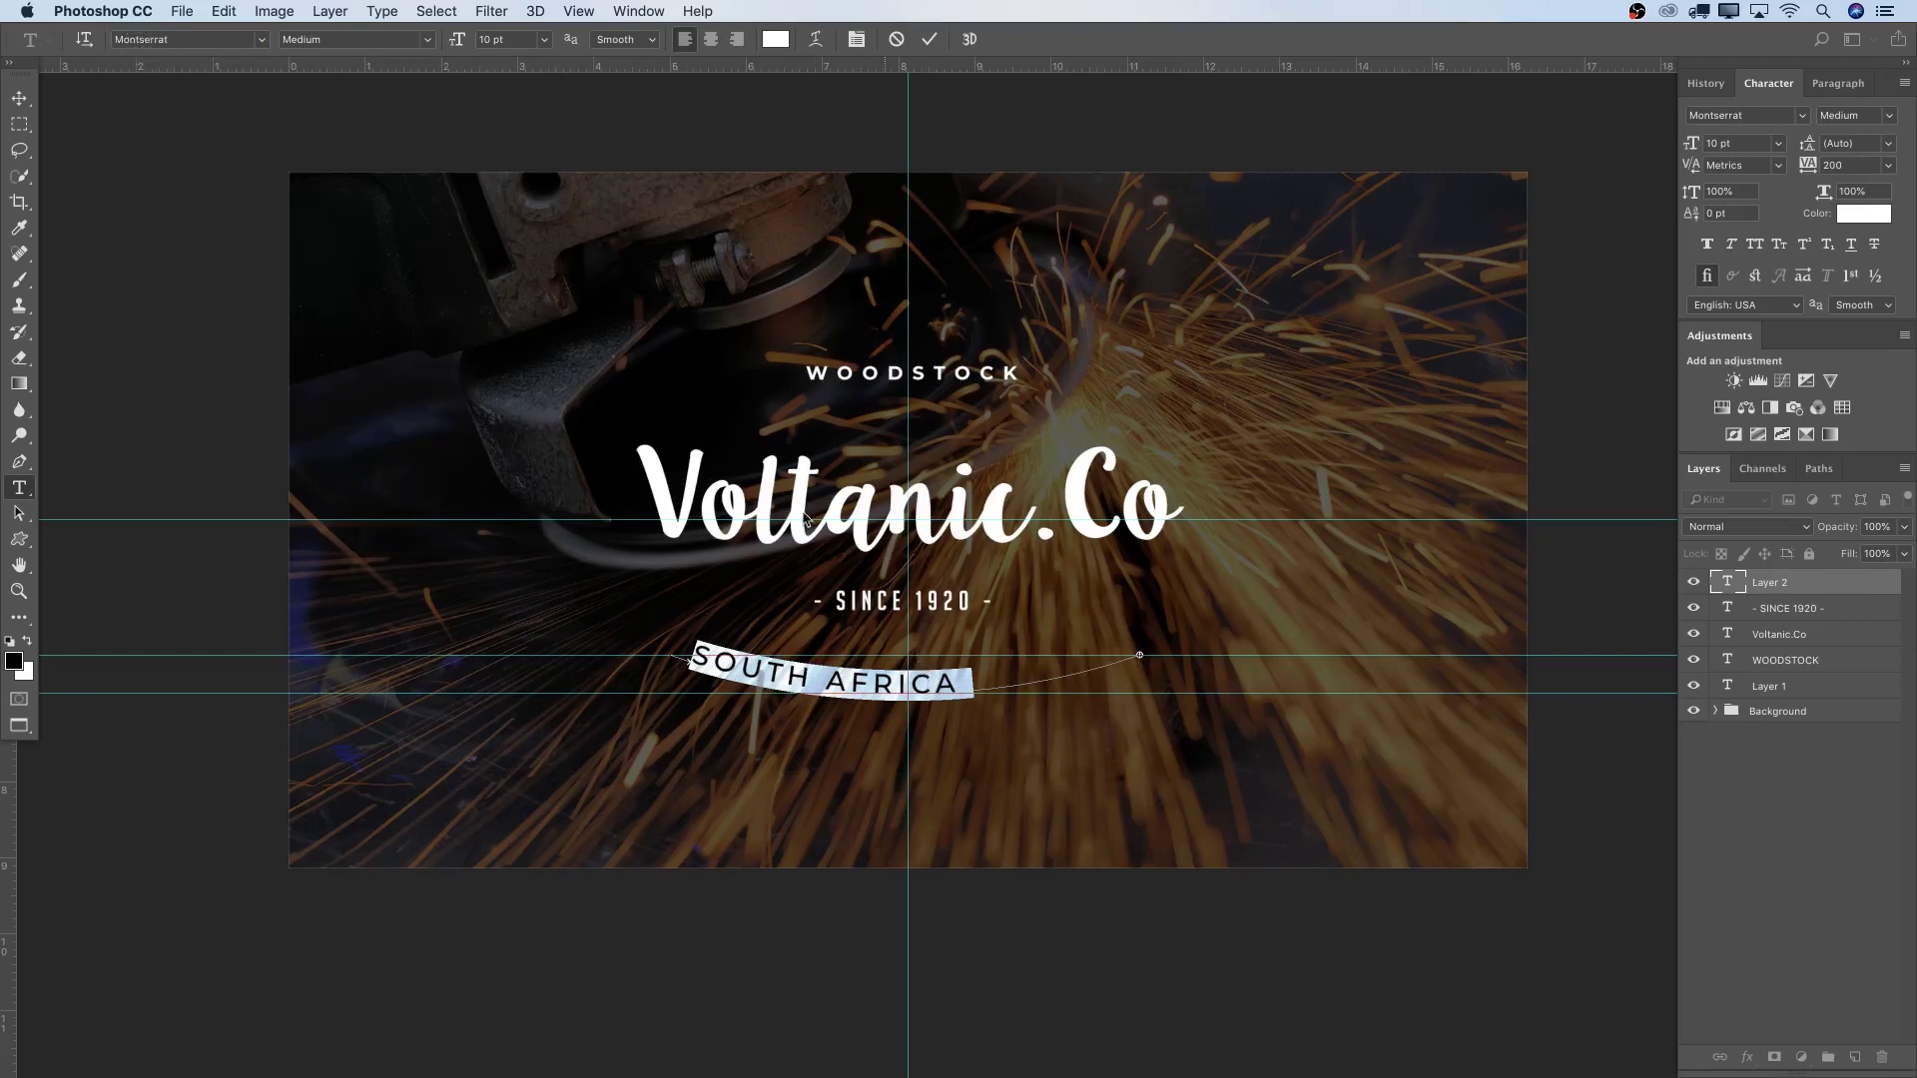
pyautogui.click(427, 40)
pyautogui.click(394, 62)
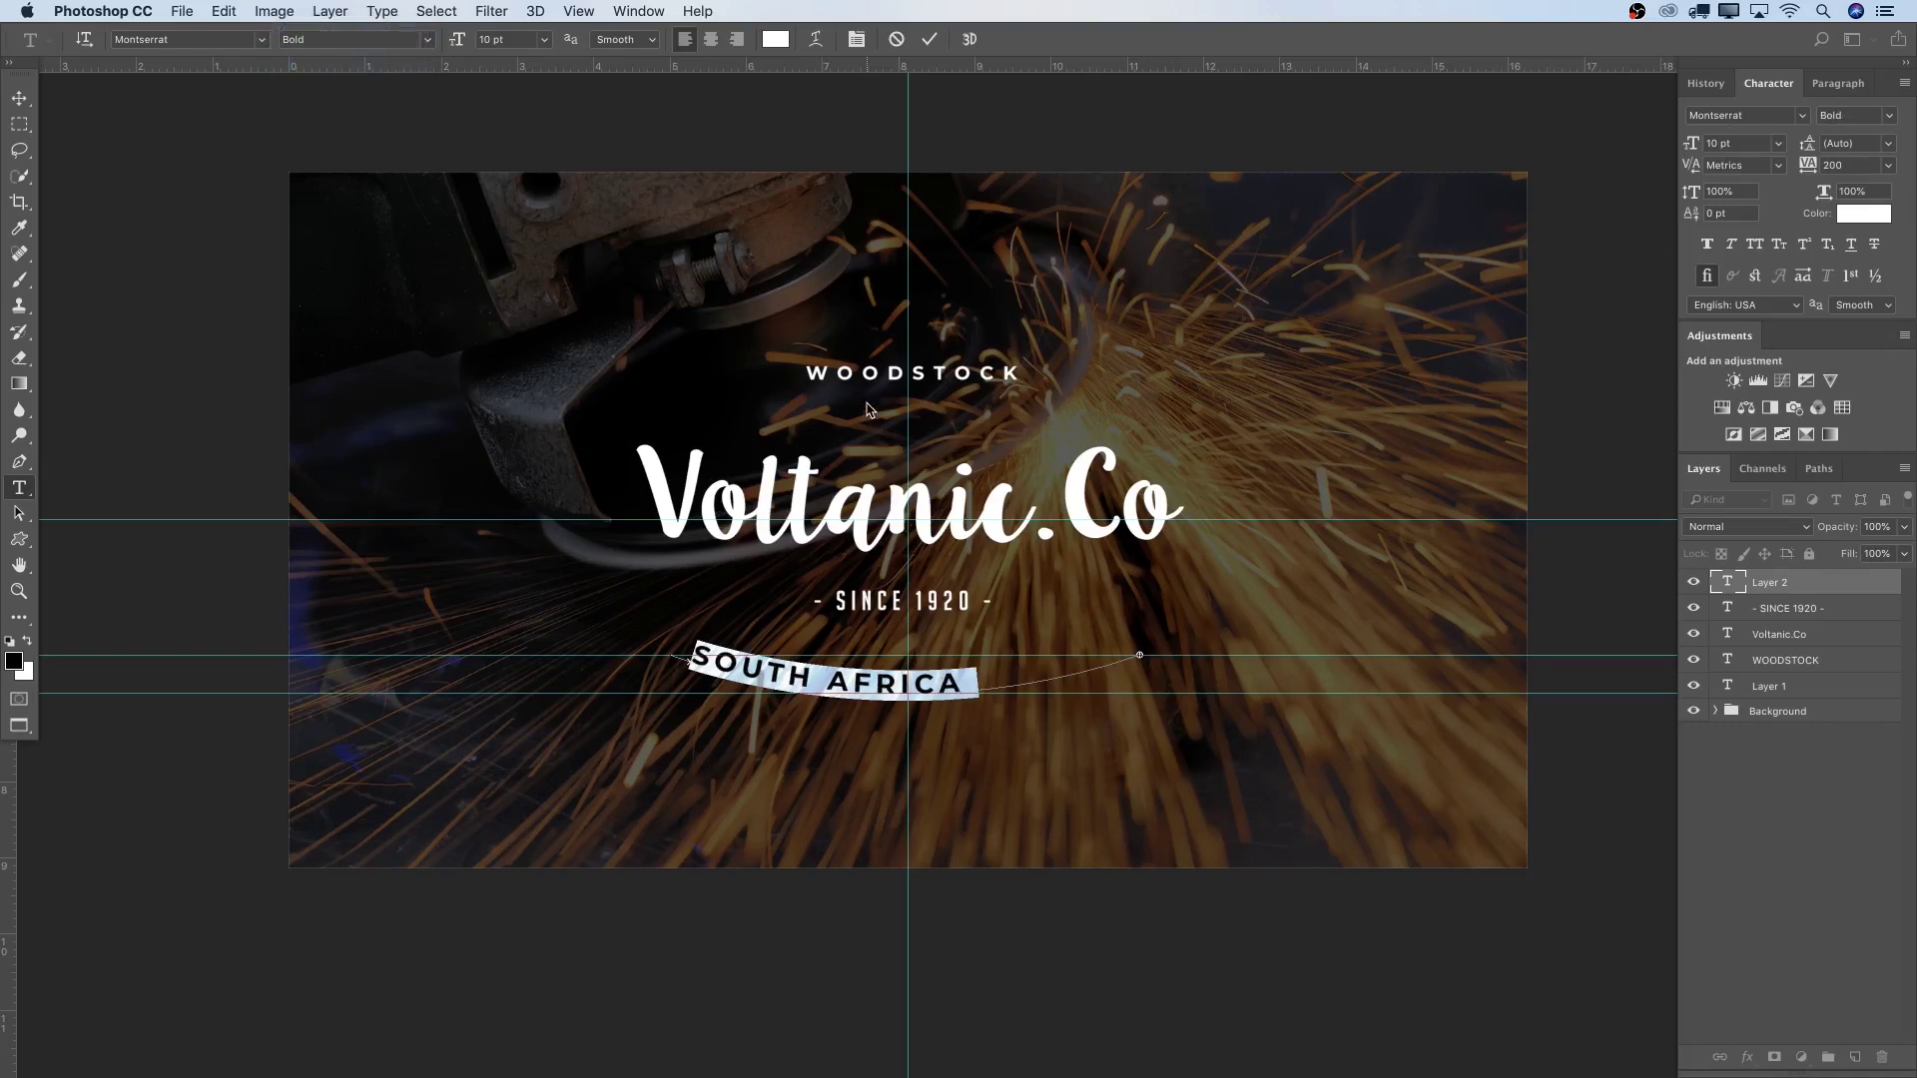
pyautogui.click(449, 38)
pyautogui.write('7')
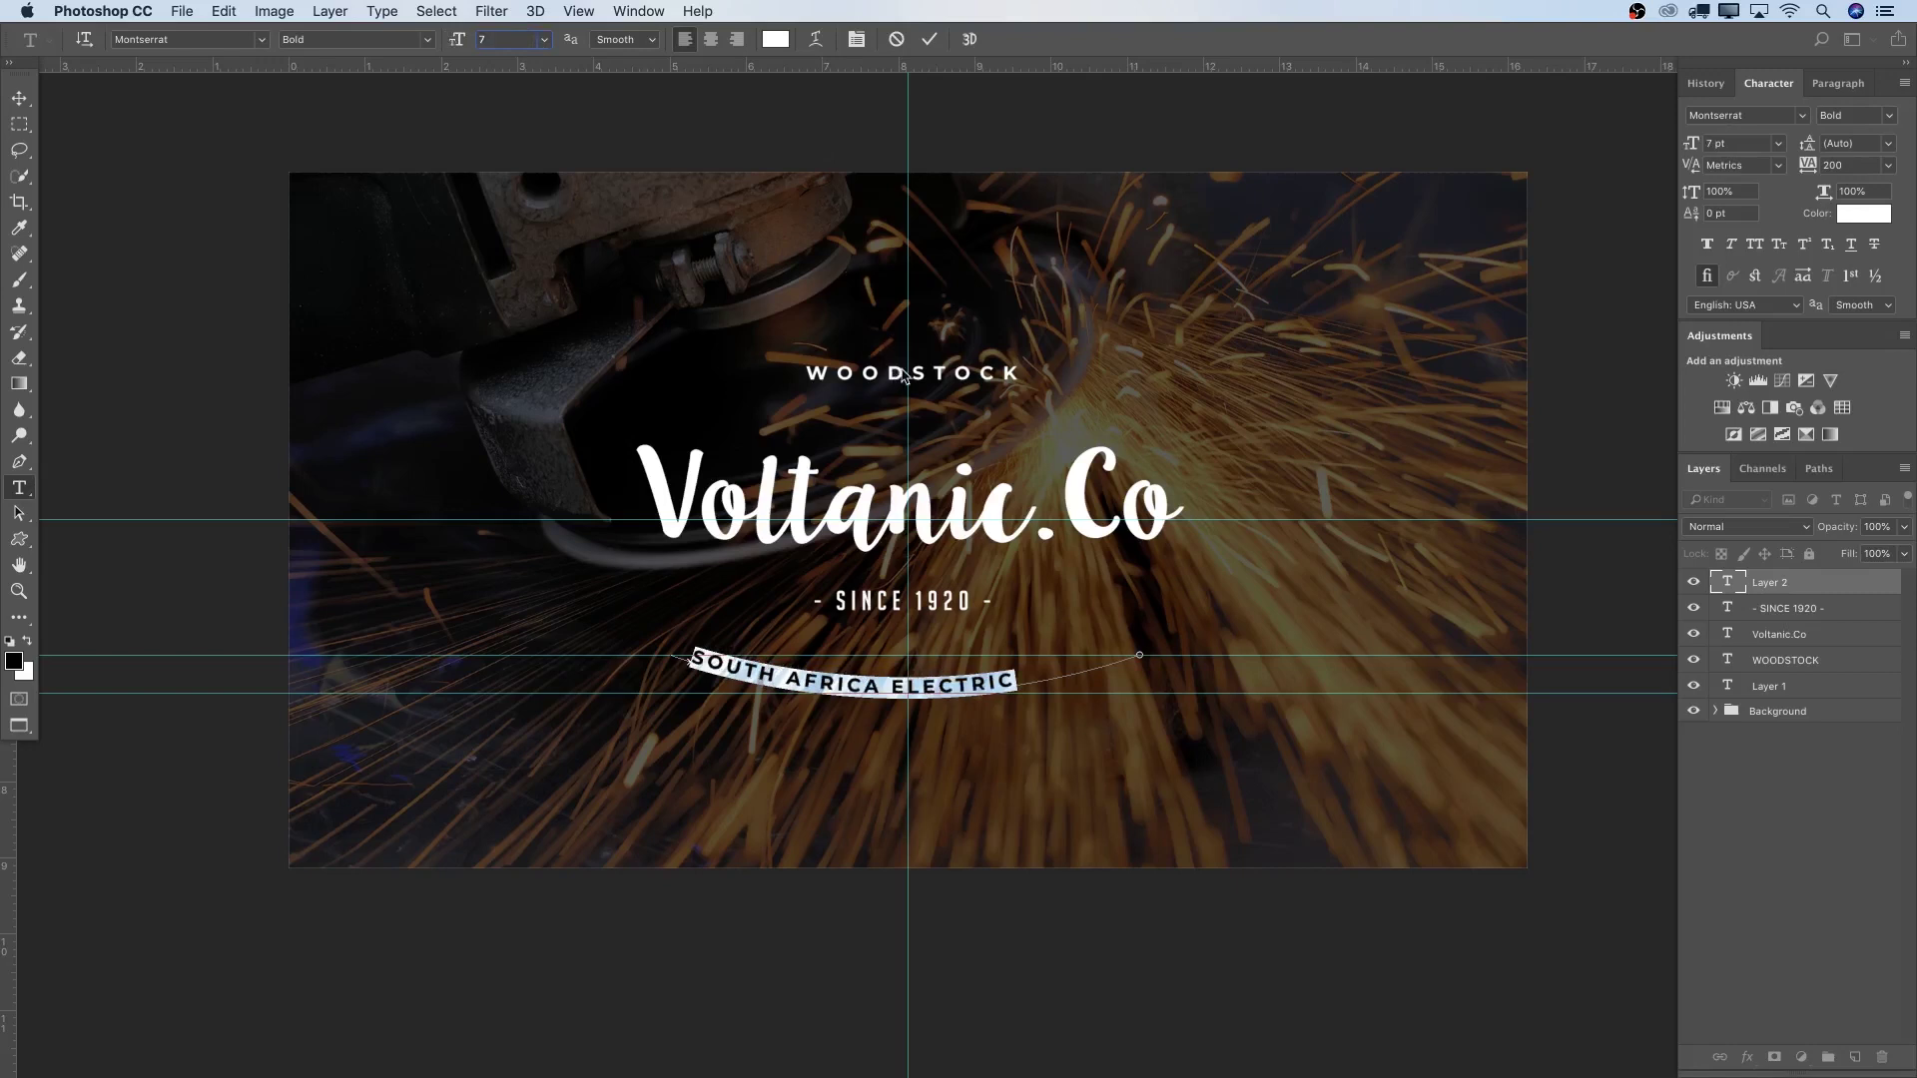
# Shift the curved text along its path with leading spaces until it is roughly centred on the vertical guide, and commit it.
pyautogui.click(691, 654)
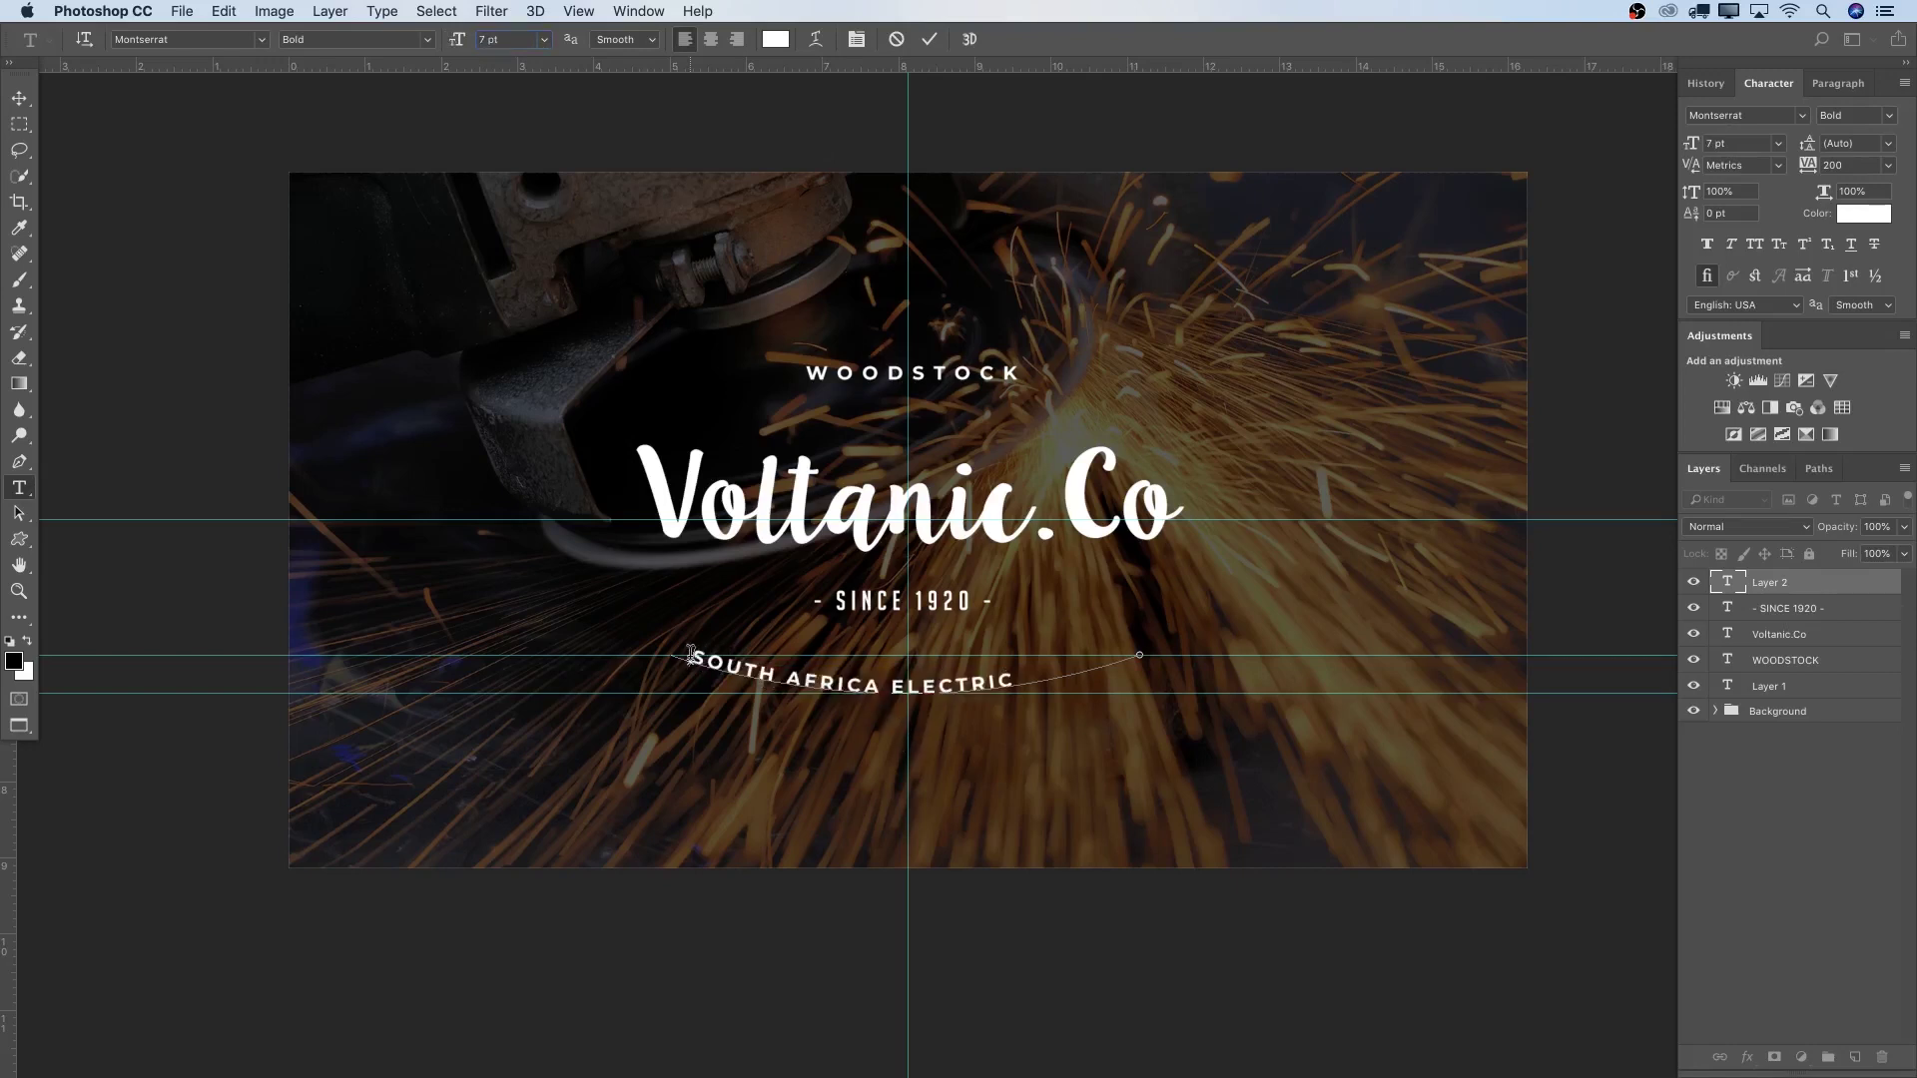
pyautogui.moveTo(974, 679); pyautogui.dragTo(778, 670)
pyautogui.moveTo(1019, 673); pyautogui.dragTo(652, 649)
pyautogui.click(693, 652)
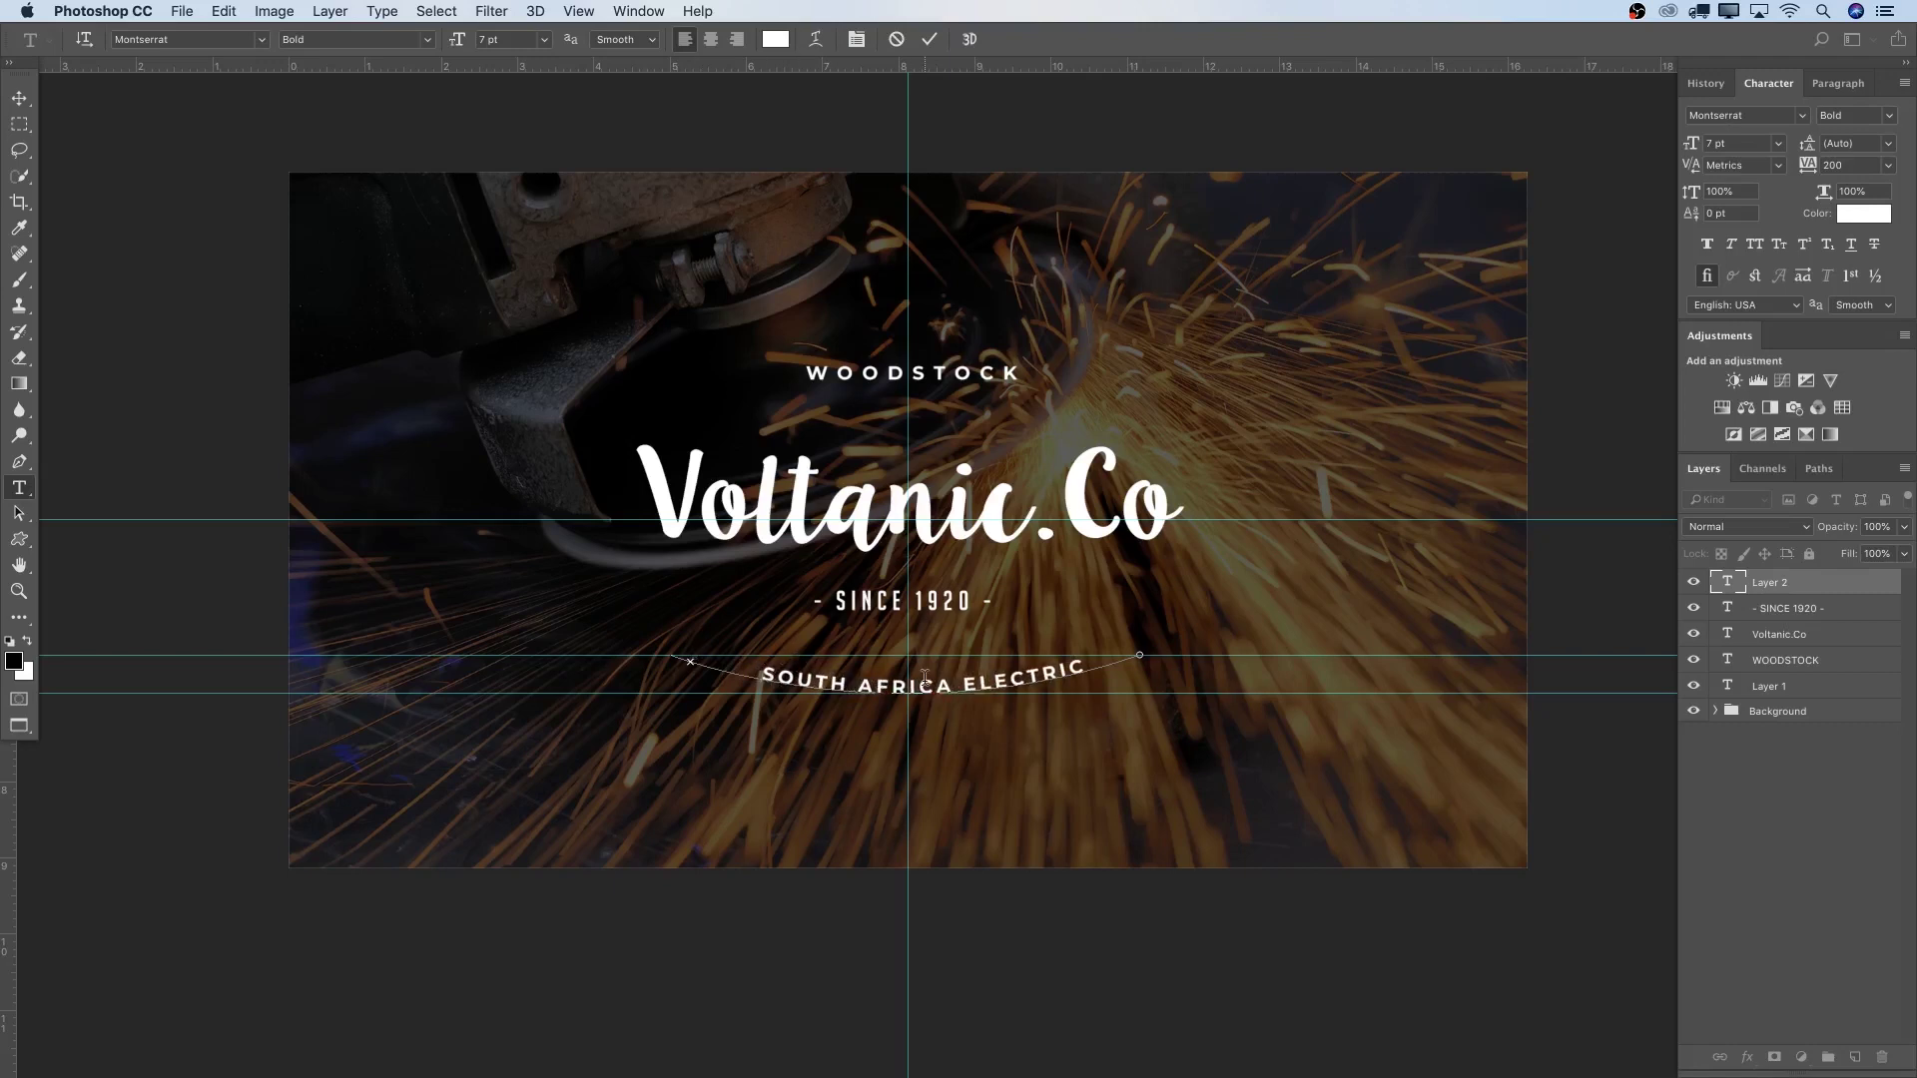
pyautogui.press('super+Return')
pyautogui.scroll(3, 937, 683)
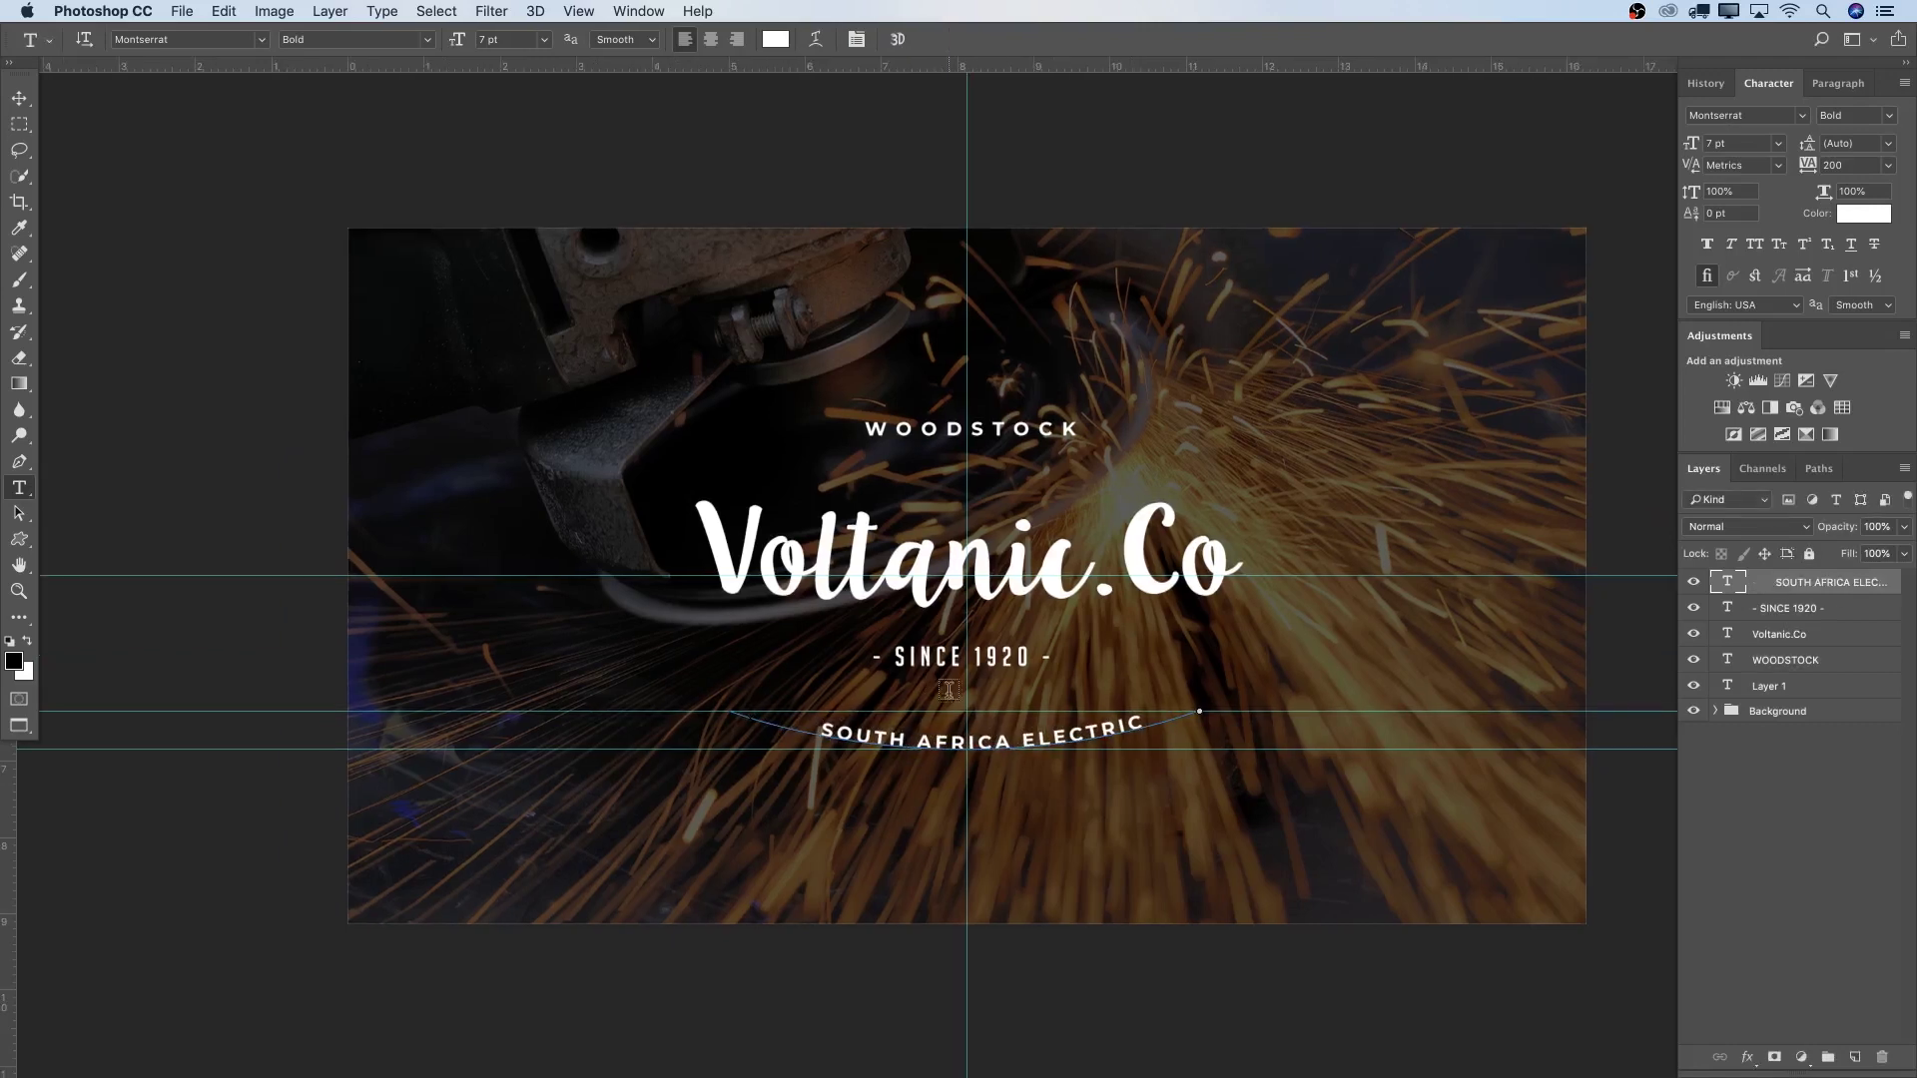
pyautogui.moveTo(1215, 693); pyautogui.dragTo(1195, 685)
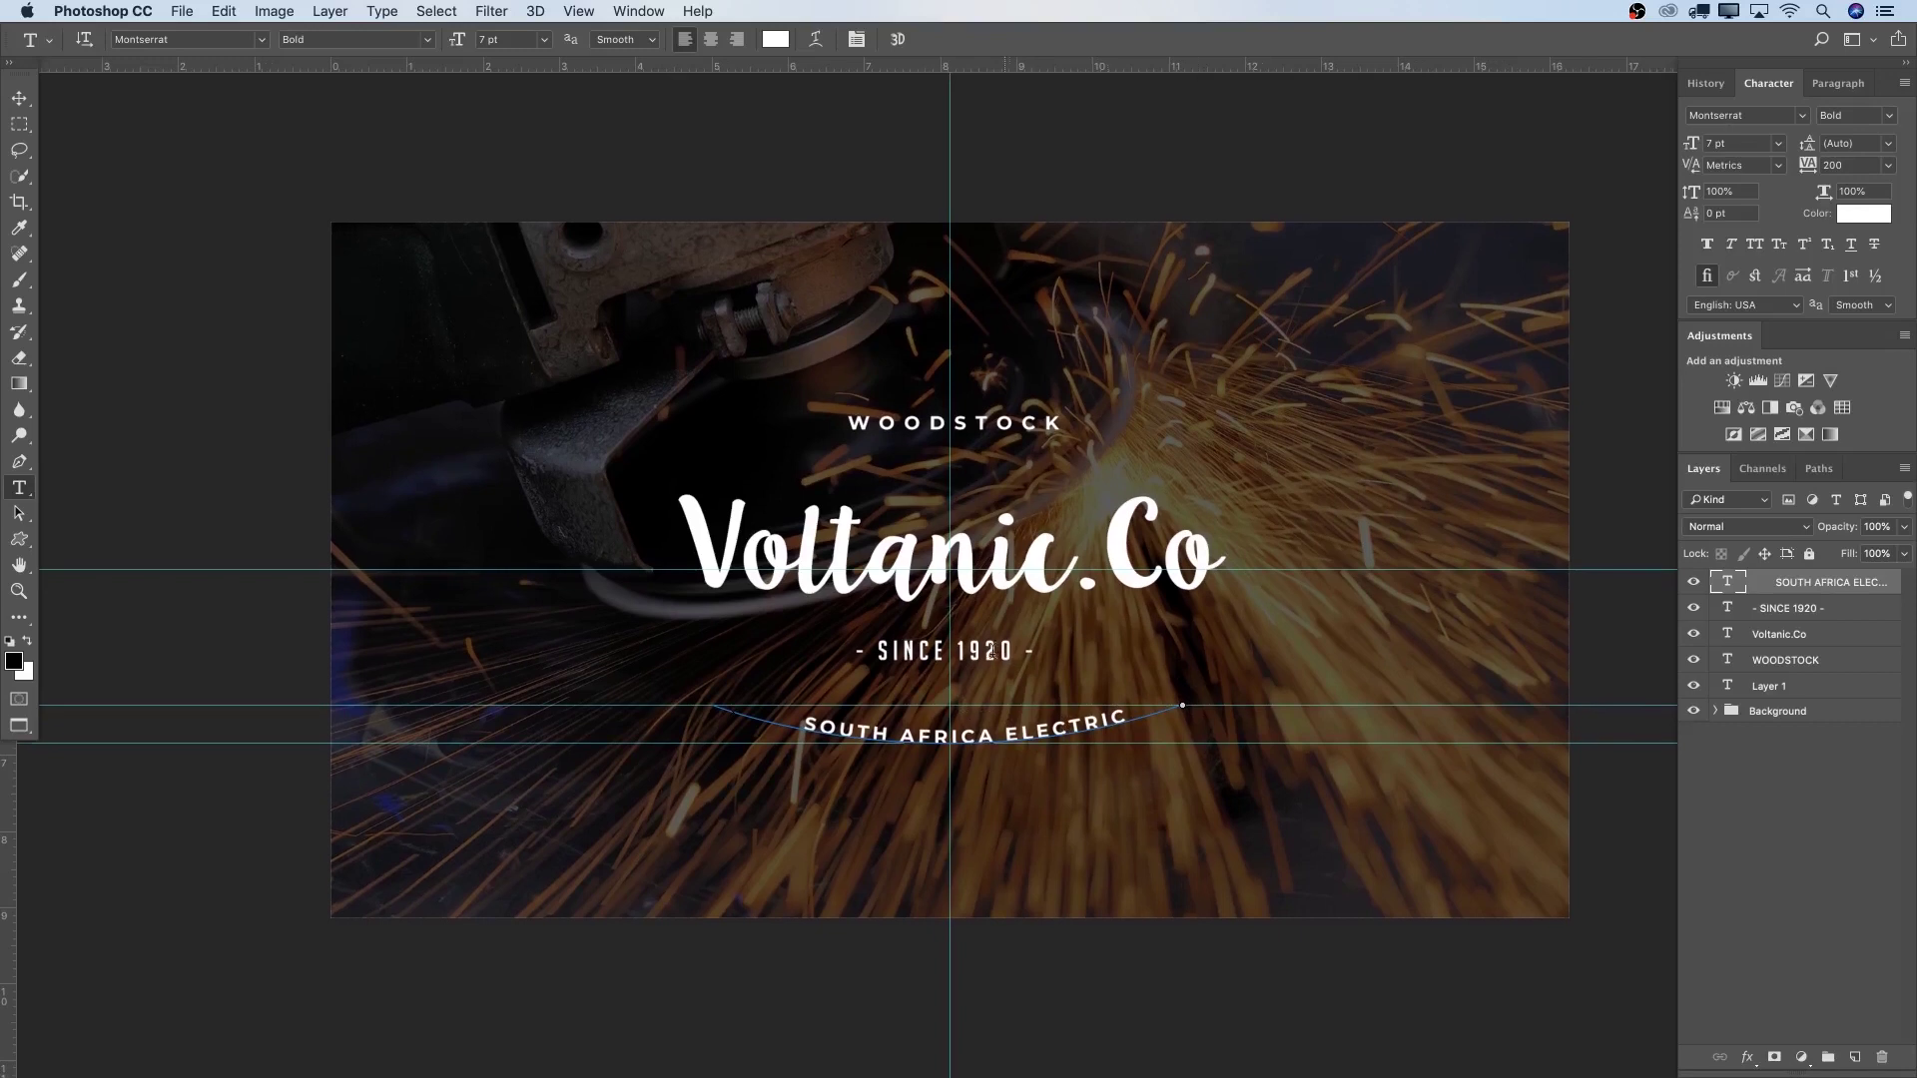
pyautogui.click(977, 419)
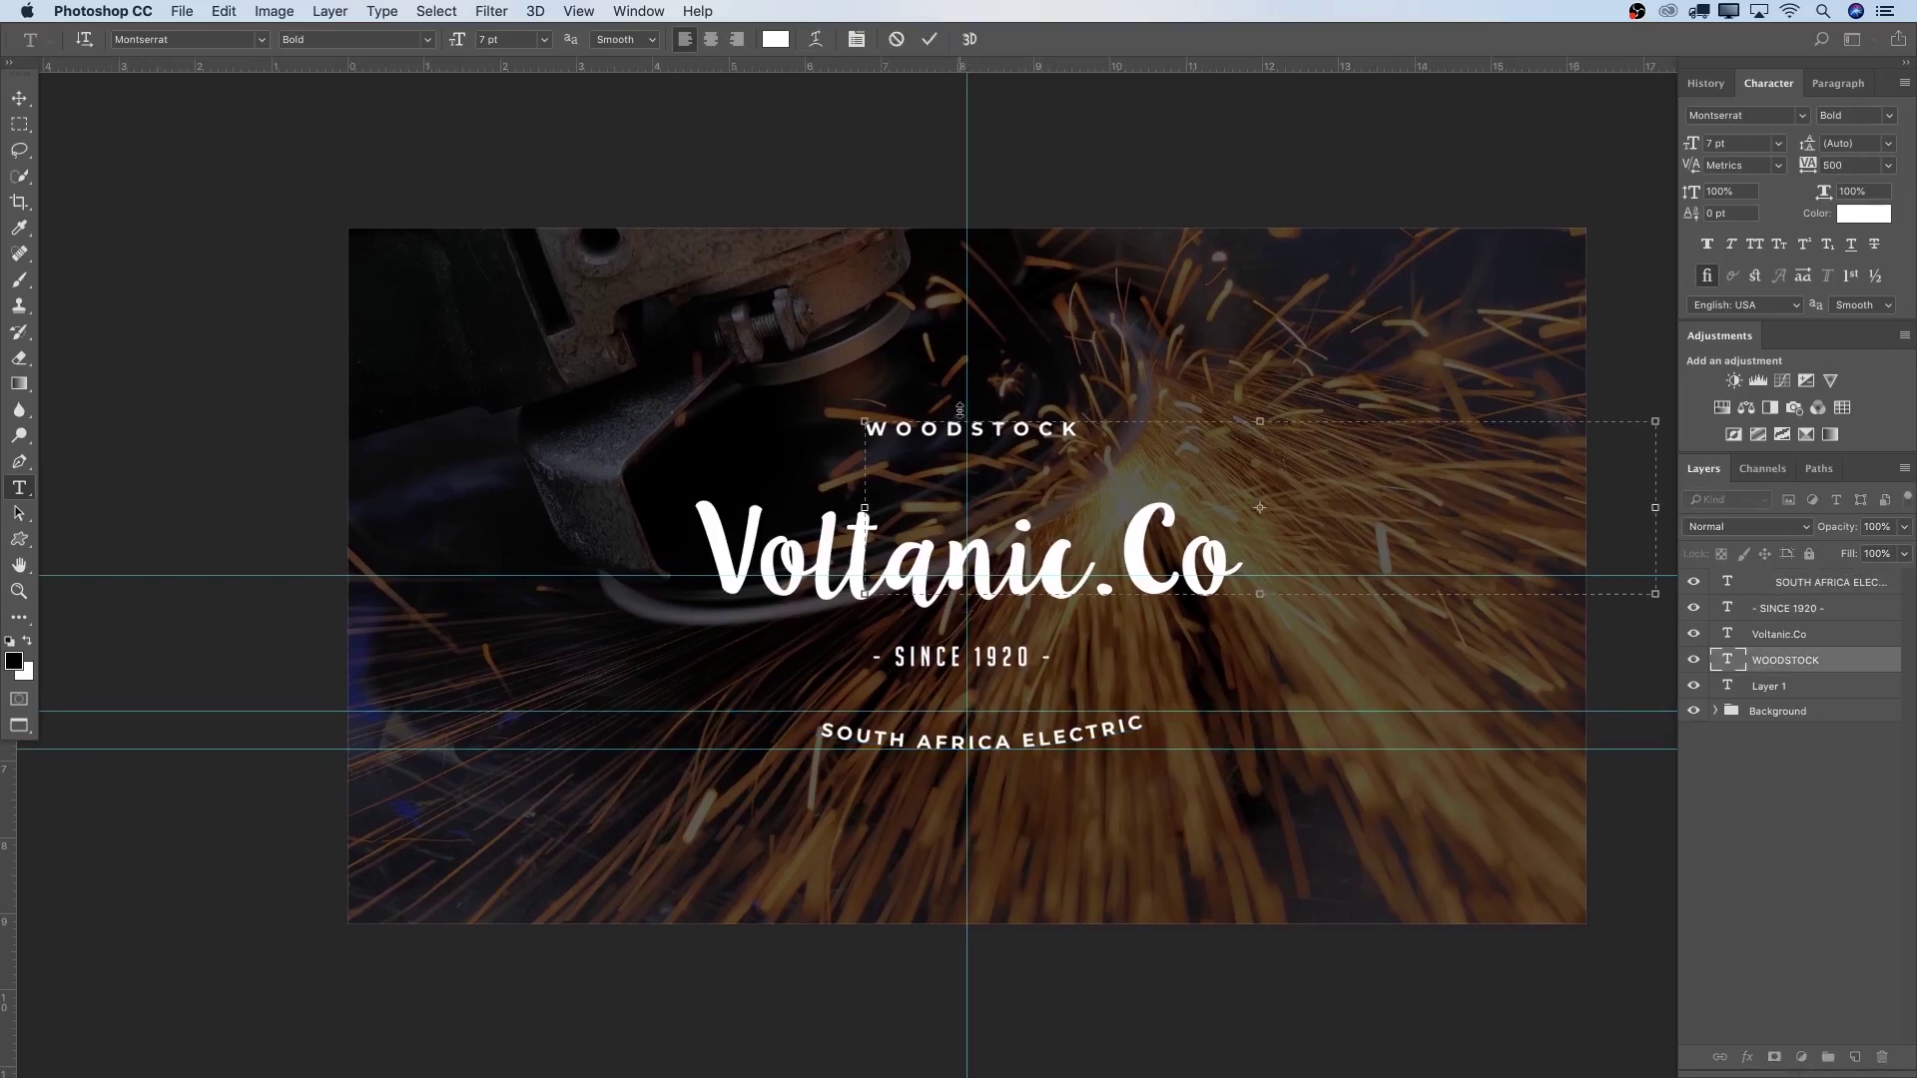
pyautogui.click(912, 730)
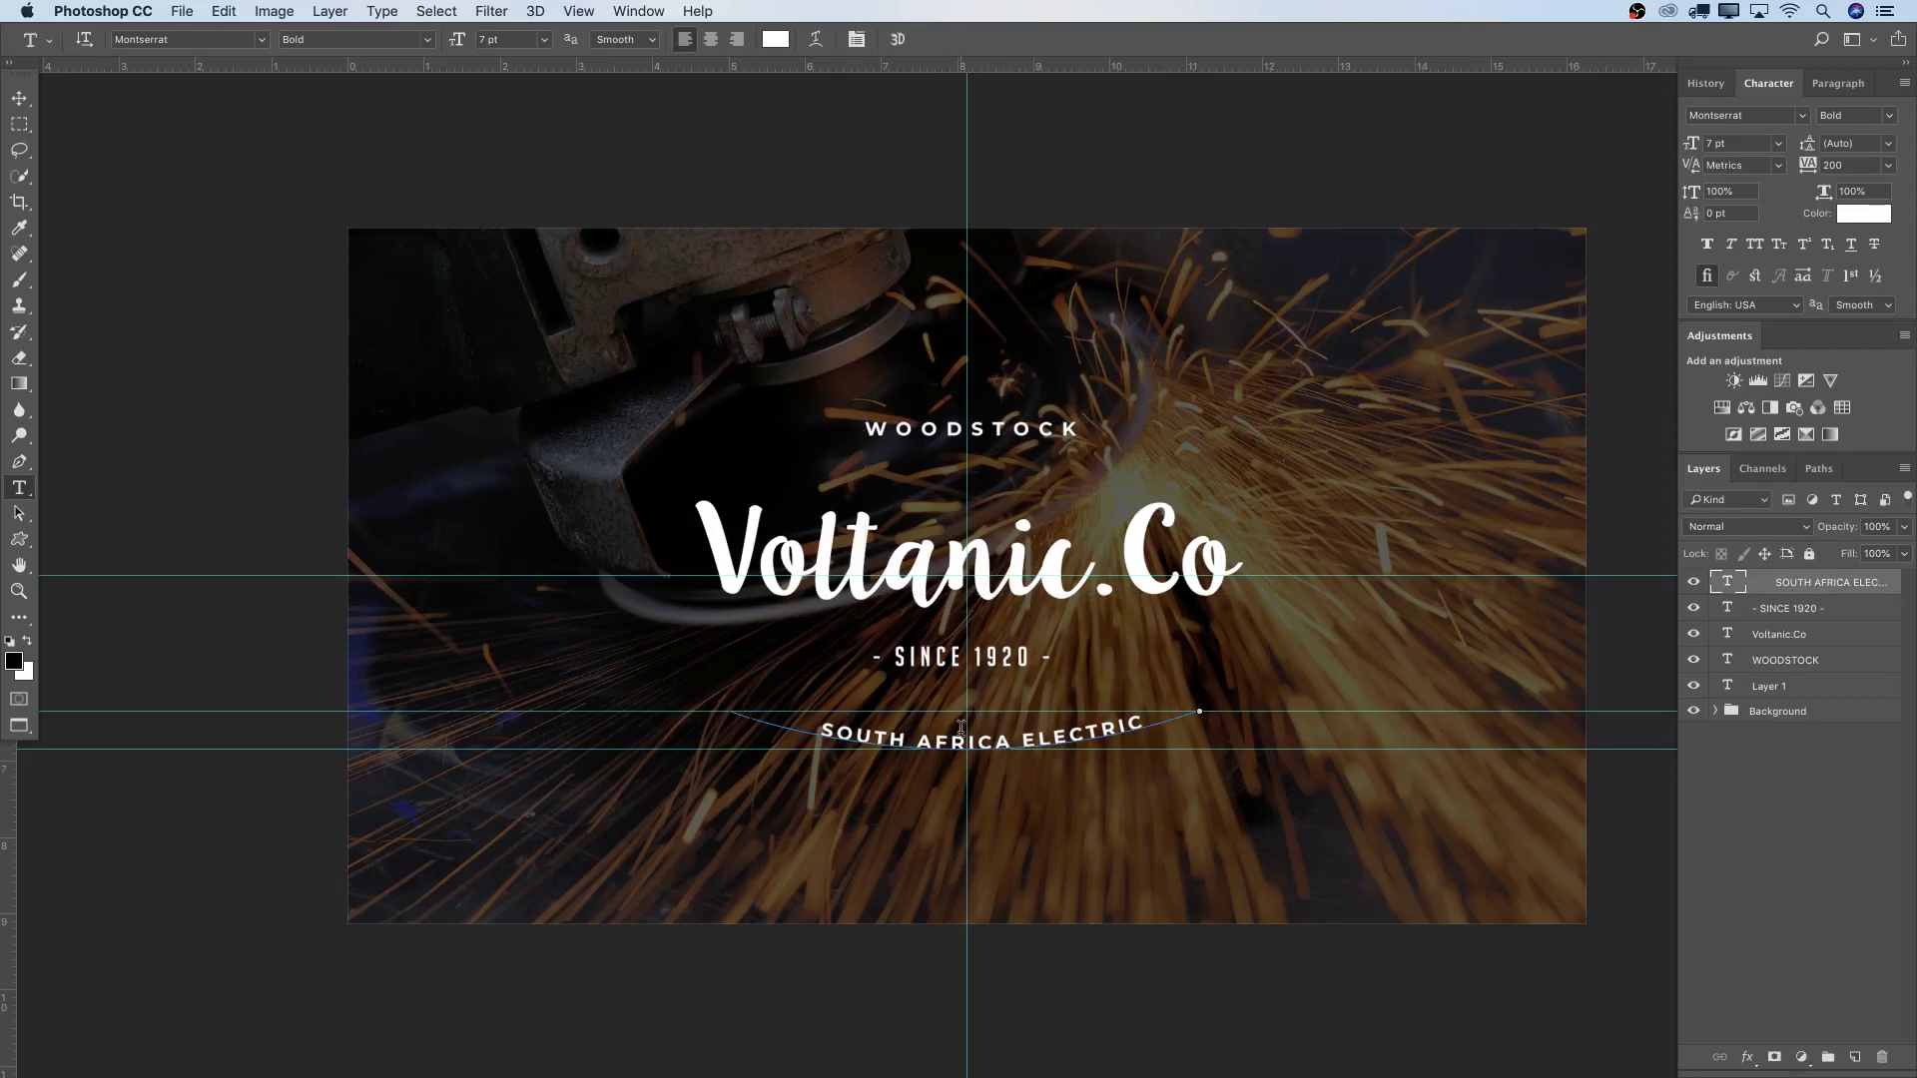
pyautogui.hscroll(3, 1135, 701)
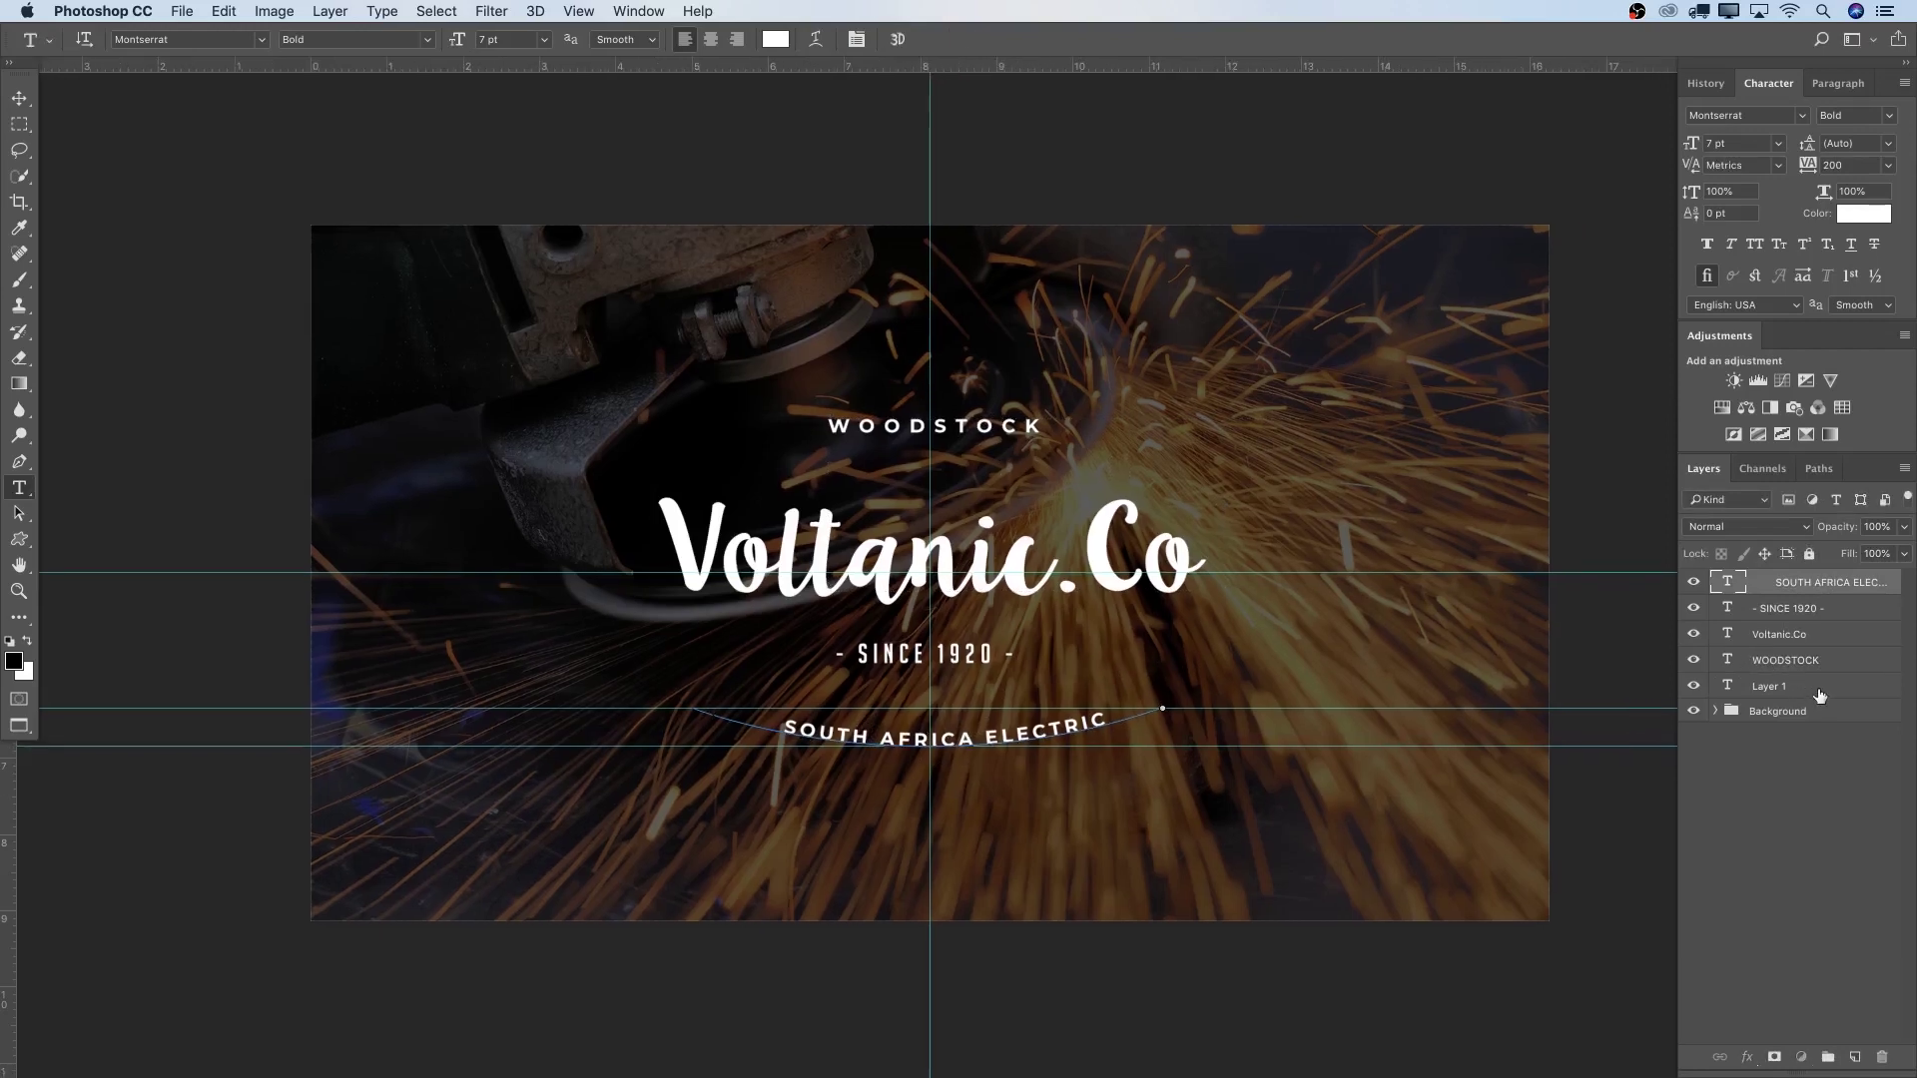
# Group all five type layers above the Background group and name the new group "text".
pyautogui.keyDown('shift'); pyautogui.click(1809, 689); pyautogui.keyUp('shift')
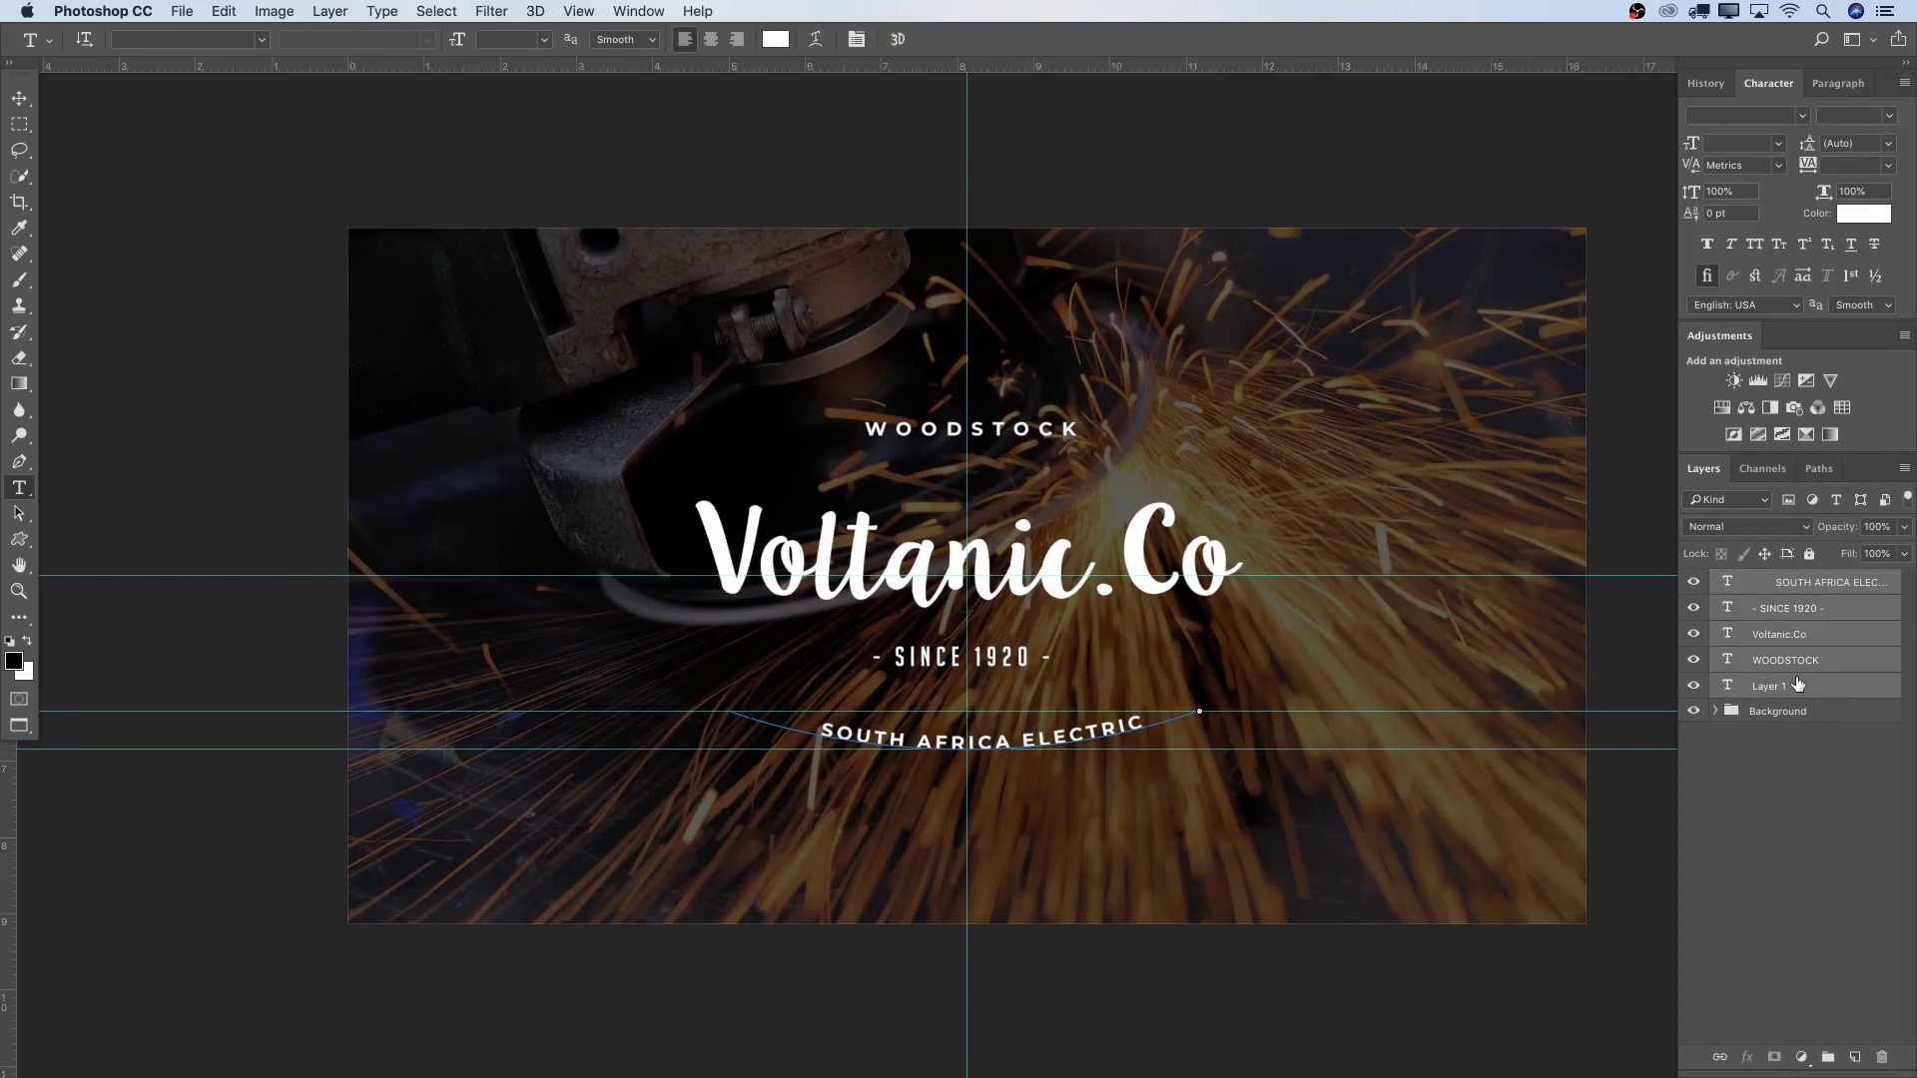
pyautogui.press('super+g')
pyautogui.doubleClick(1769, 582)
pyautogui.press('BackSpace')
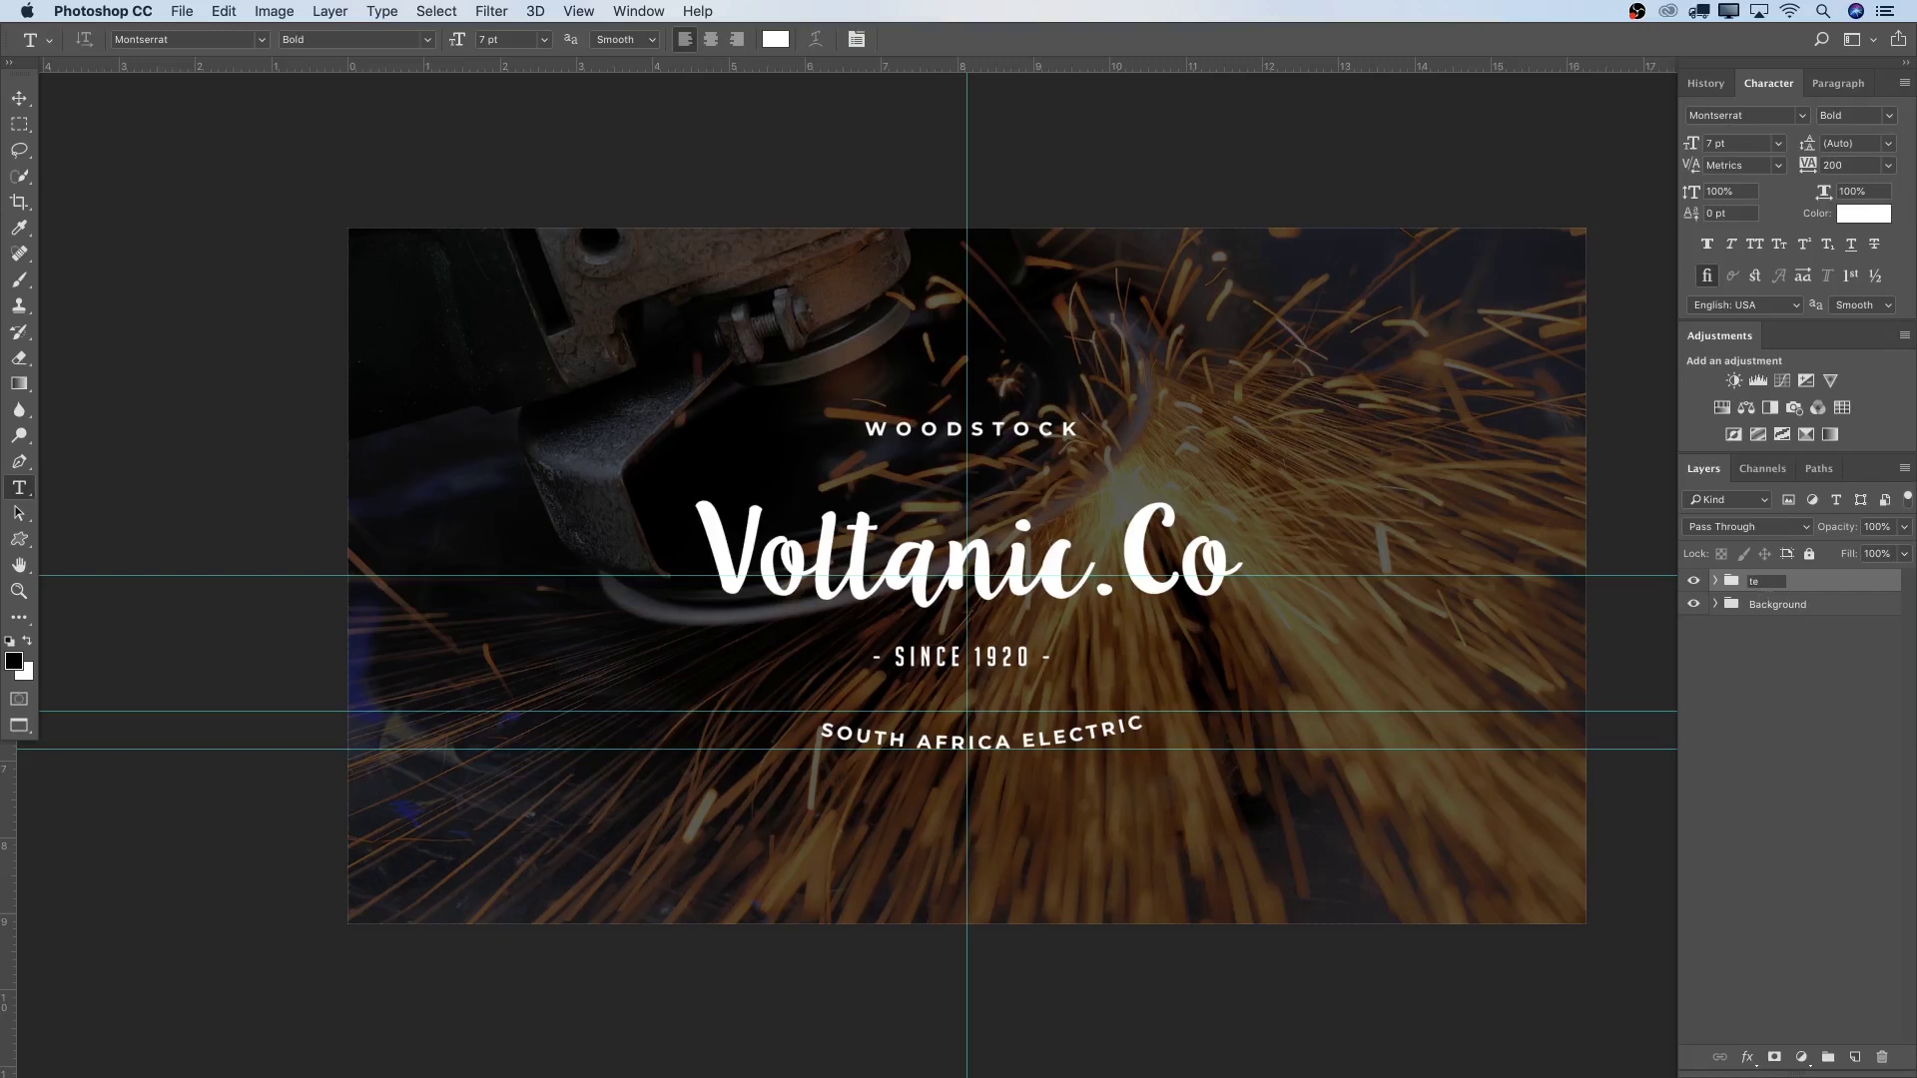
pyautogui.press('Return')
# Clear all guides from the canvas and leave the text group collapsed after checking its layers.
pyautogui.hscroll(1, 1418, 584)
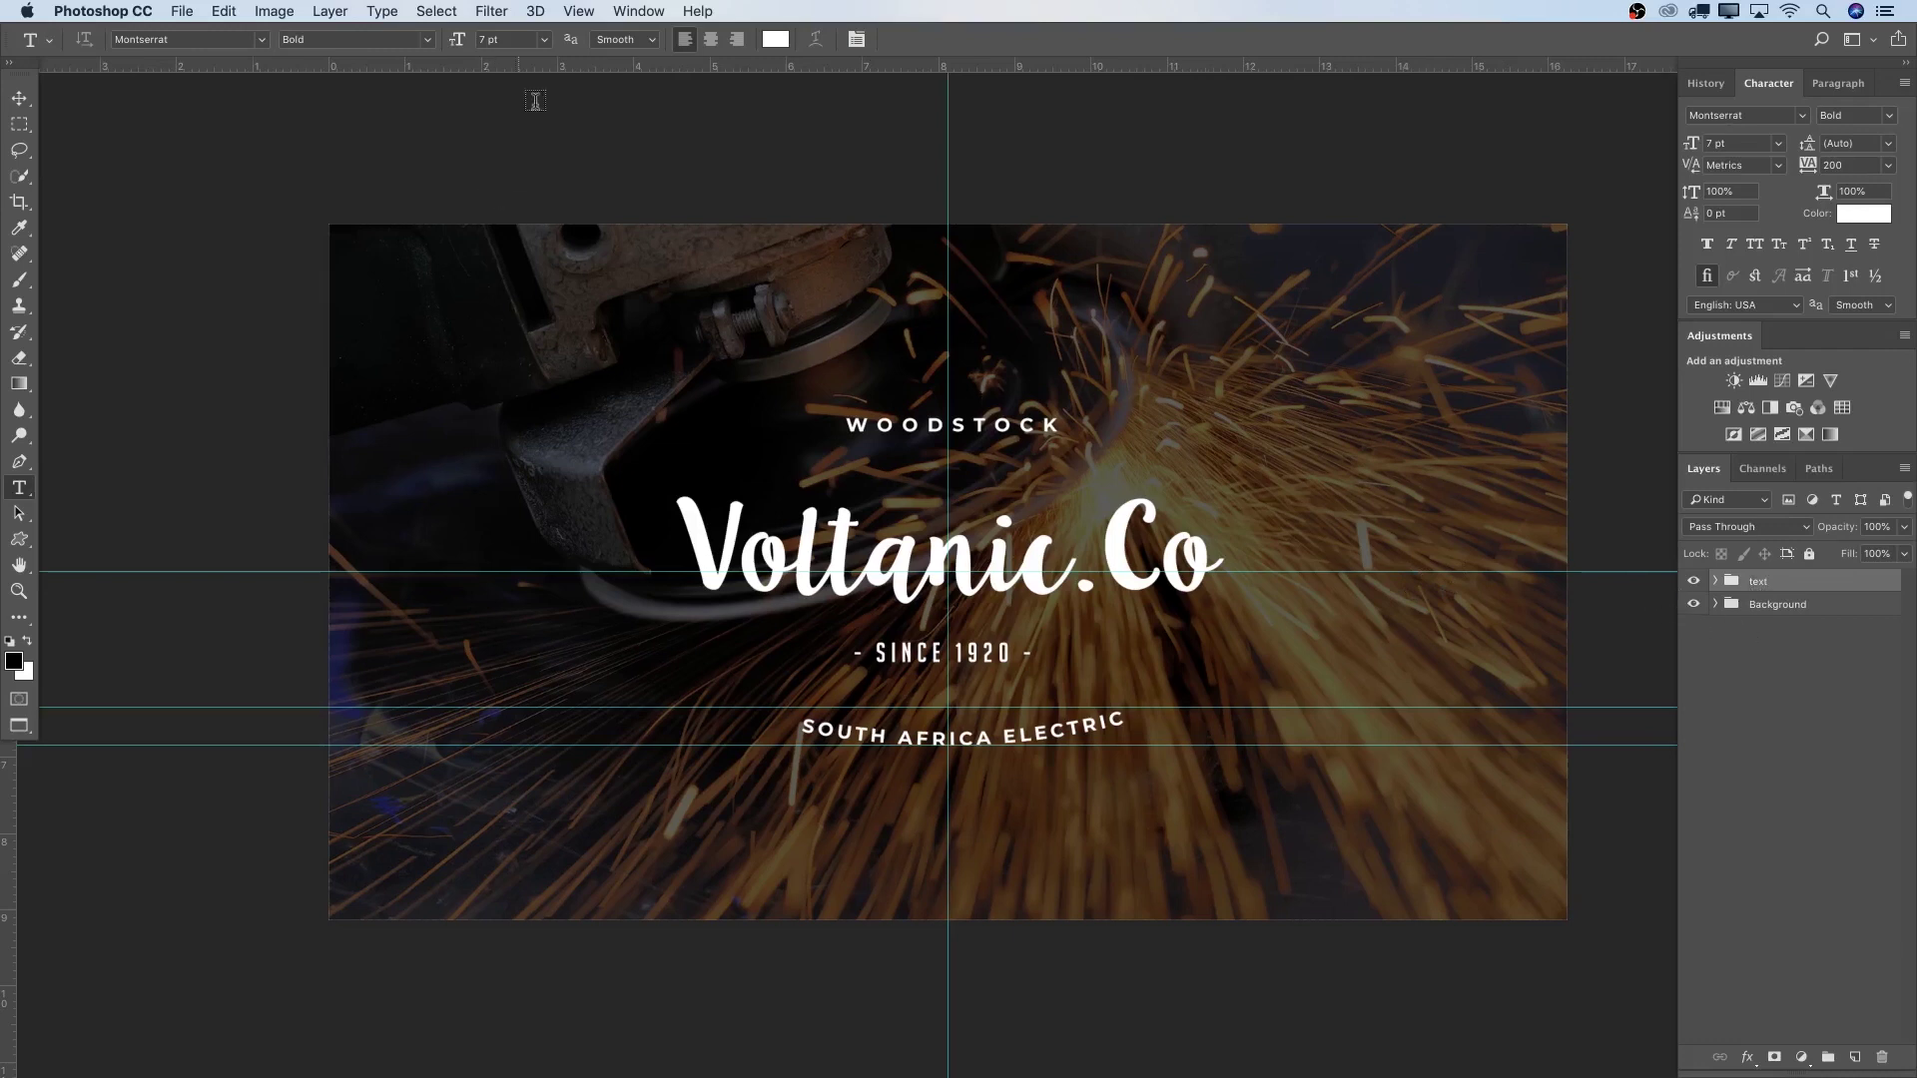
pyautogui.click(579, 11)
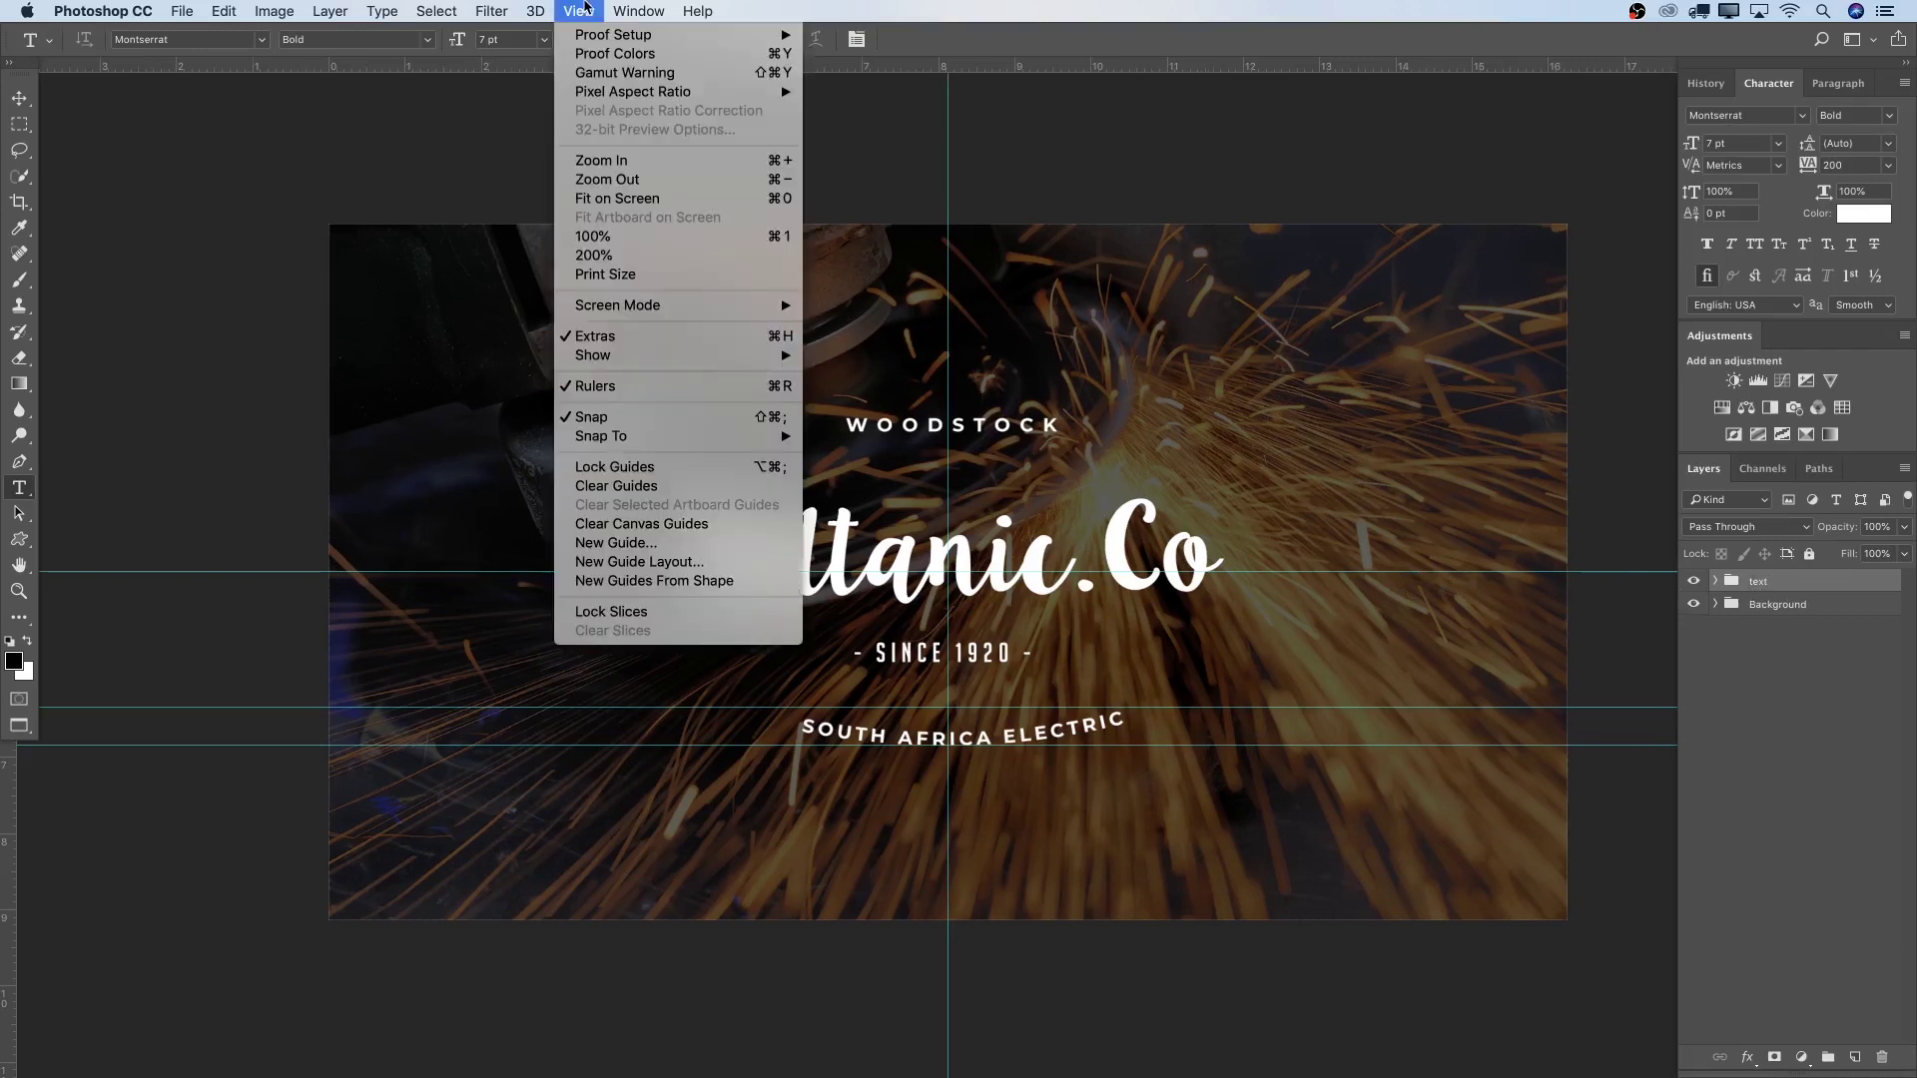
pyautogui.click(633, 489)
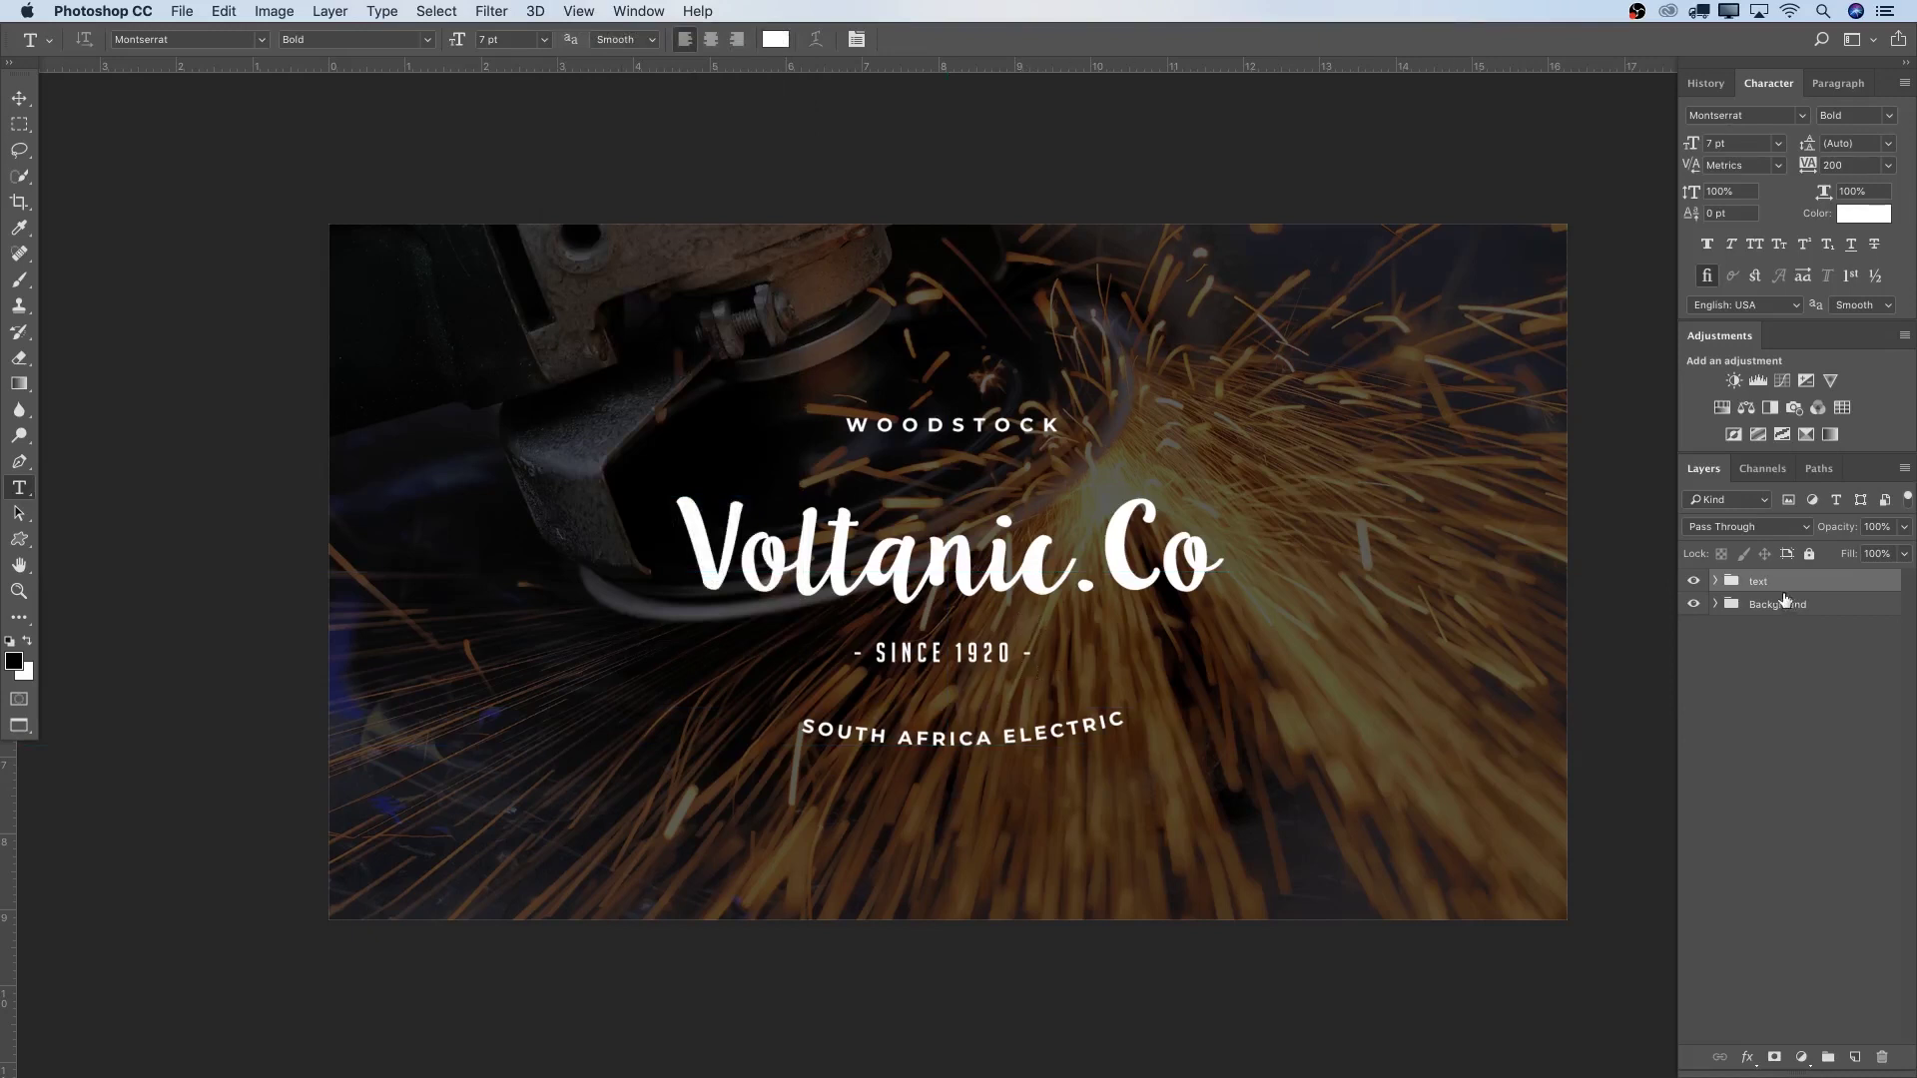
pyautogui.click(1715, 582)
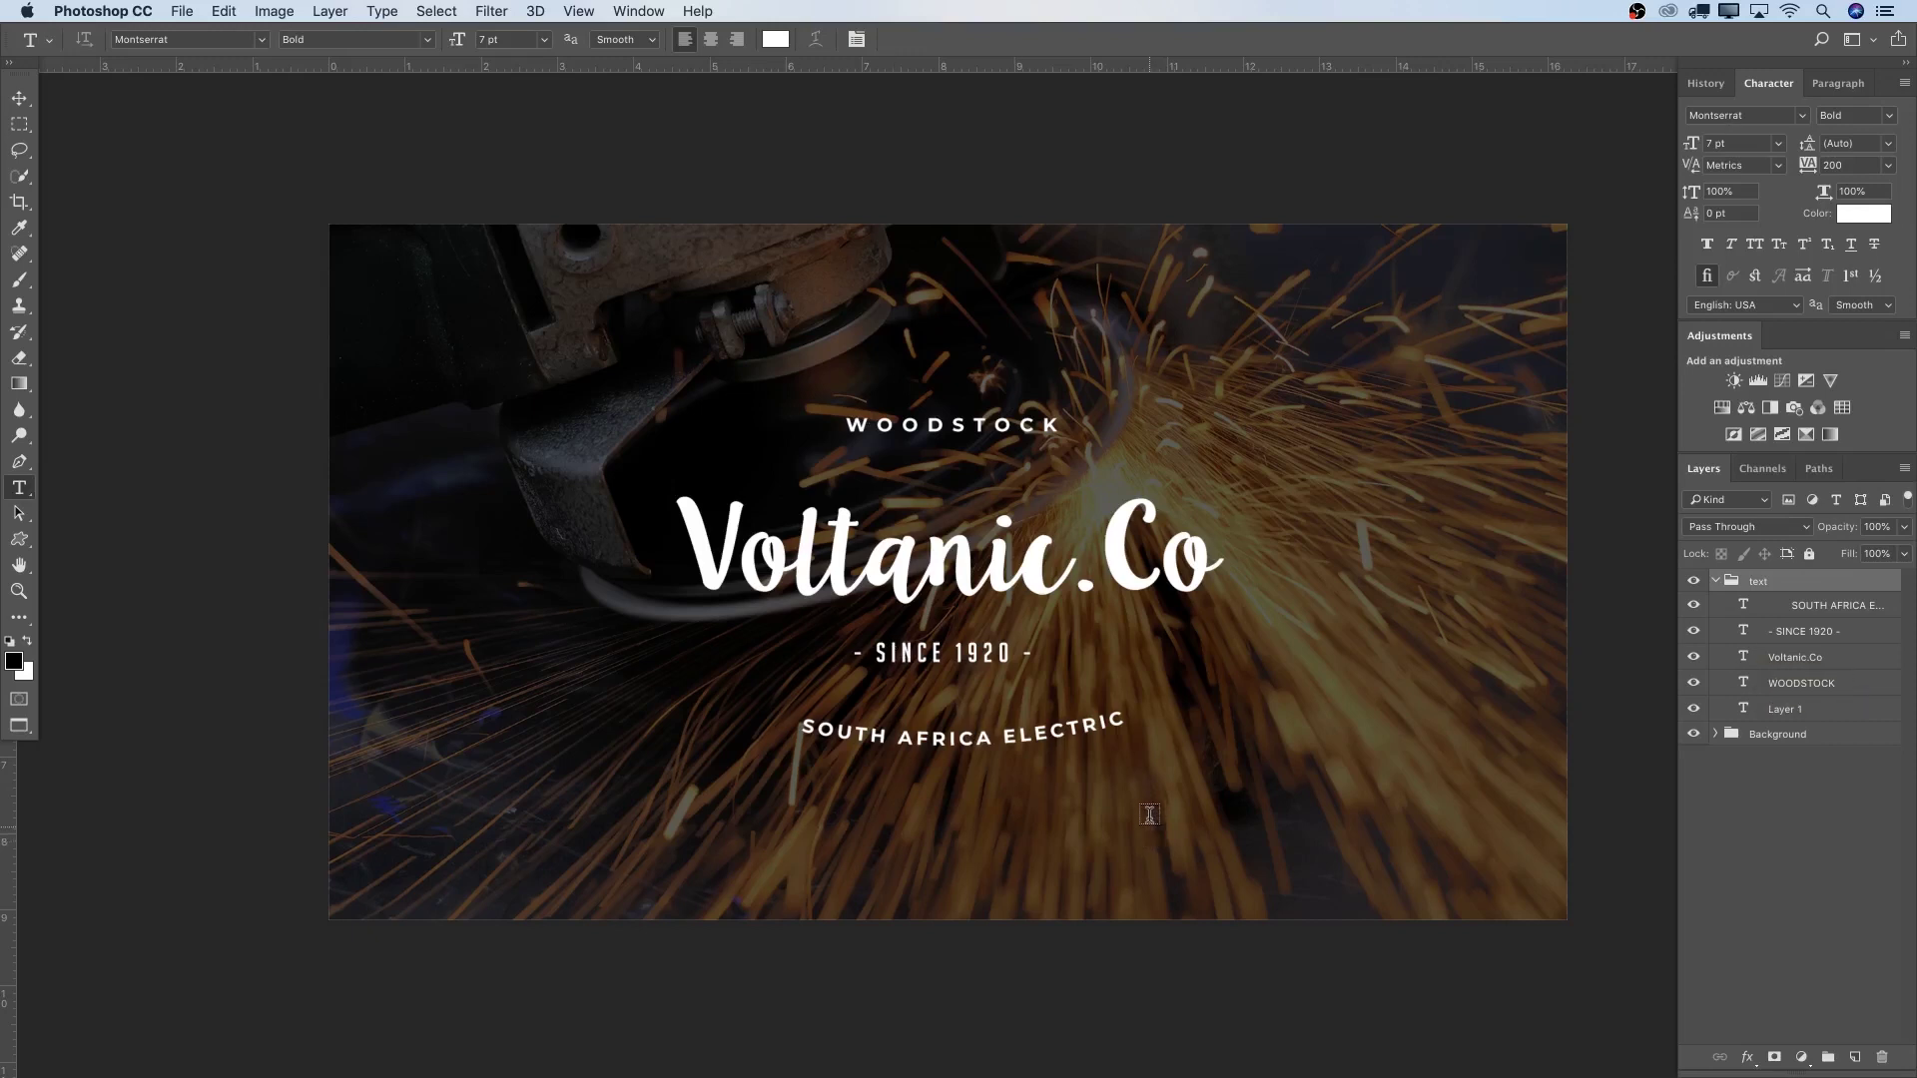
pyautogui.click(1716, 580)
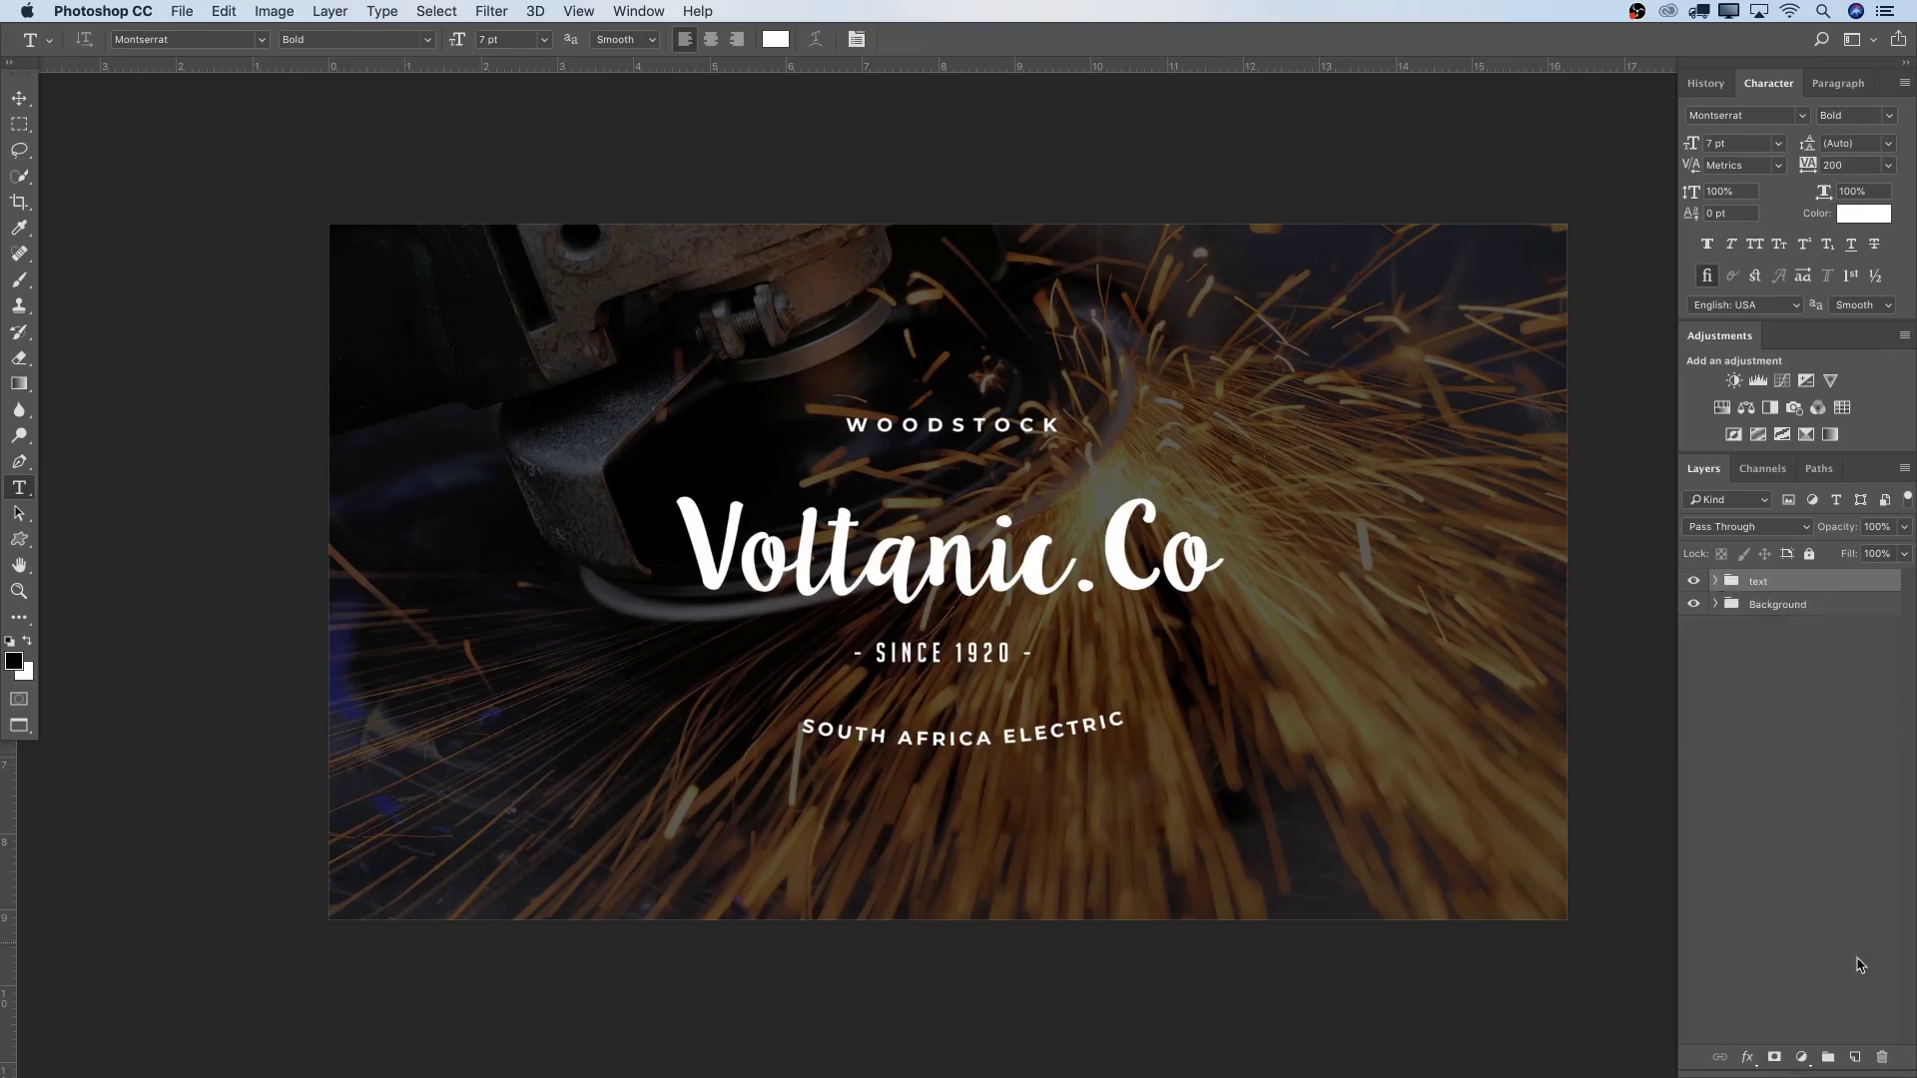
# Add a new layer above the text group and choose the thicker wave preset for the Custom Shape tool.
pyautogui.click(1857, 1056)
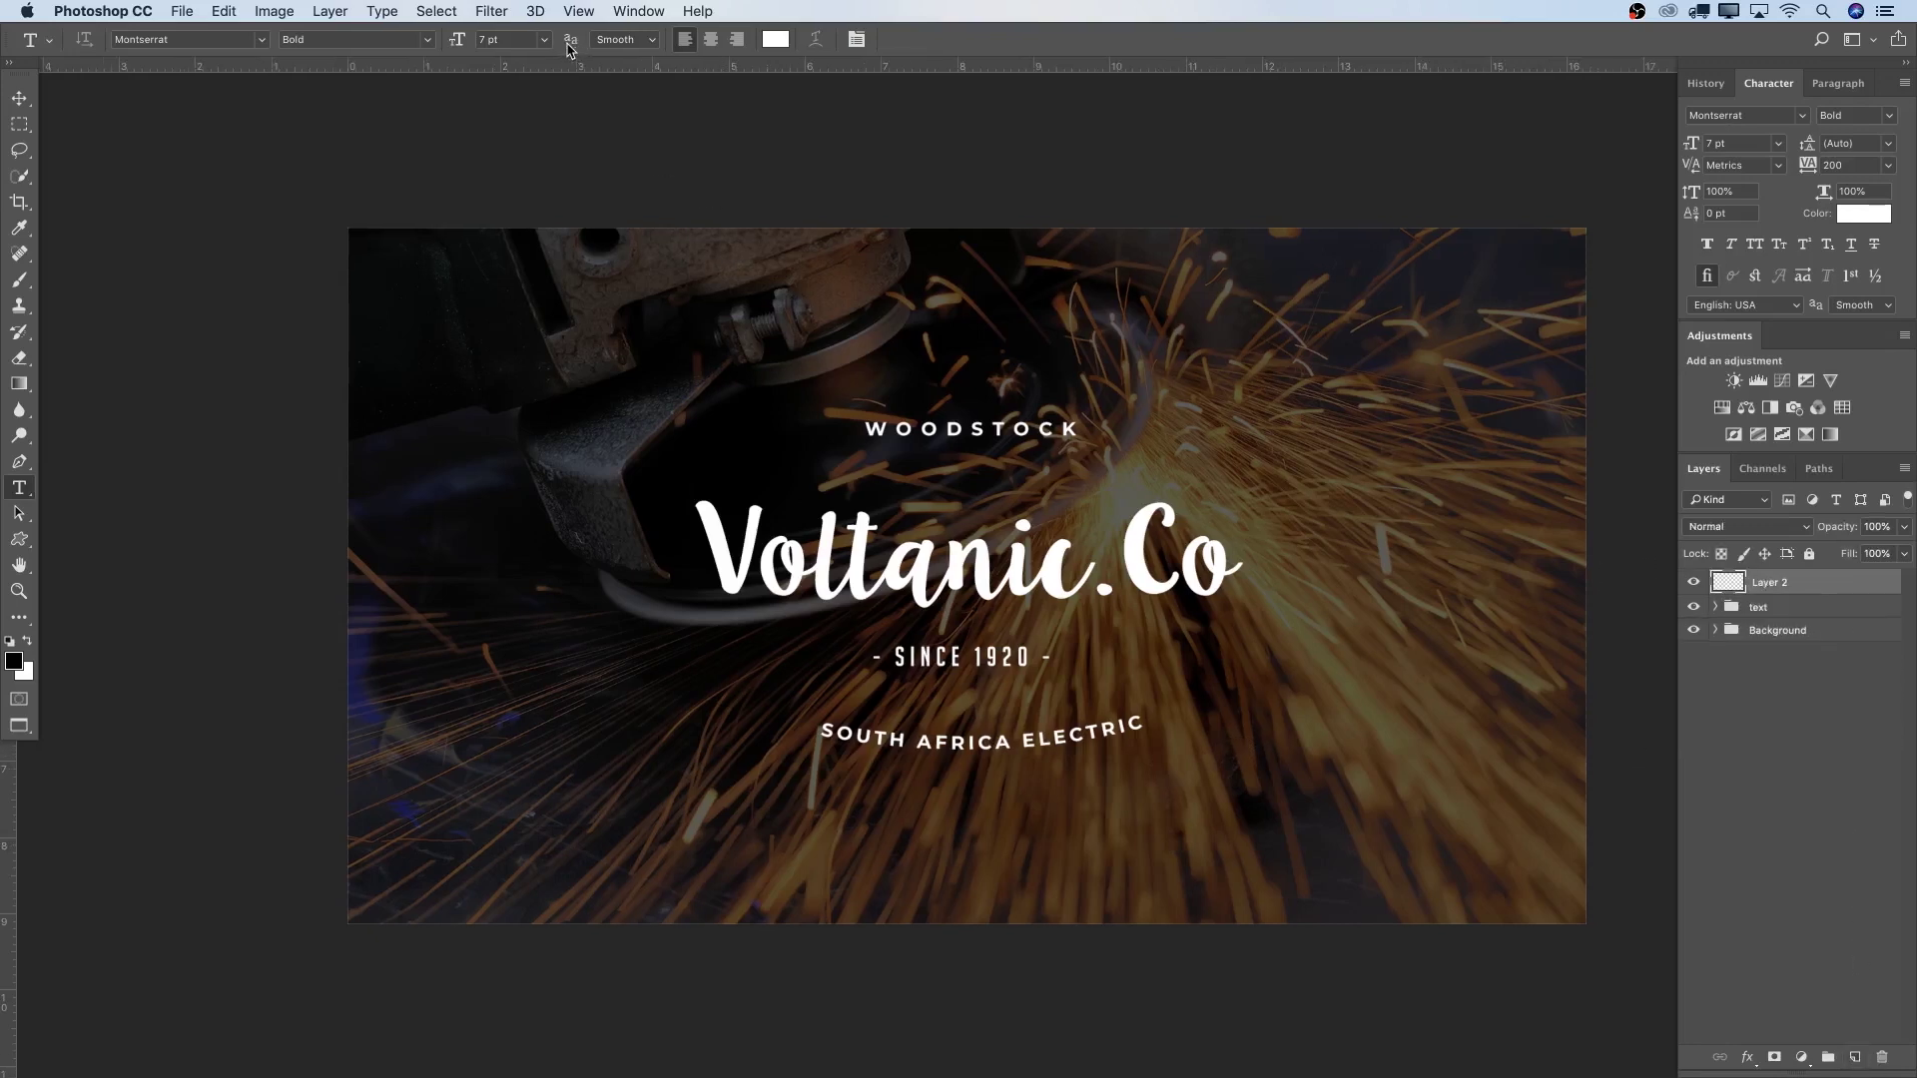
pyautogui.press('u')
pyautogui.rightClick(20, 542)
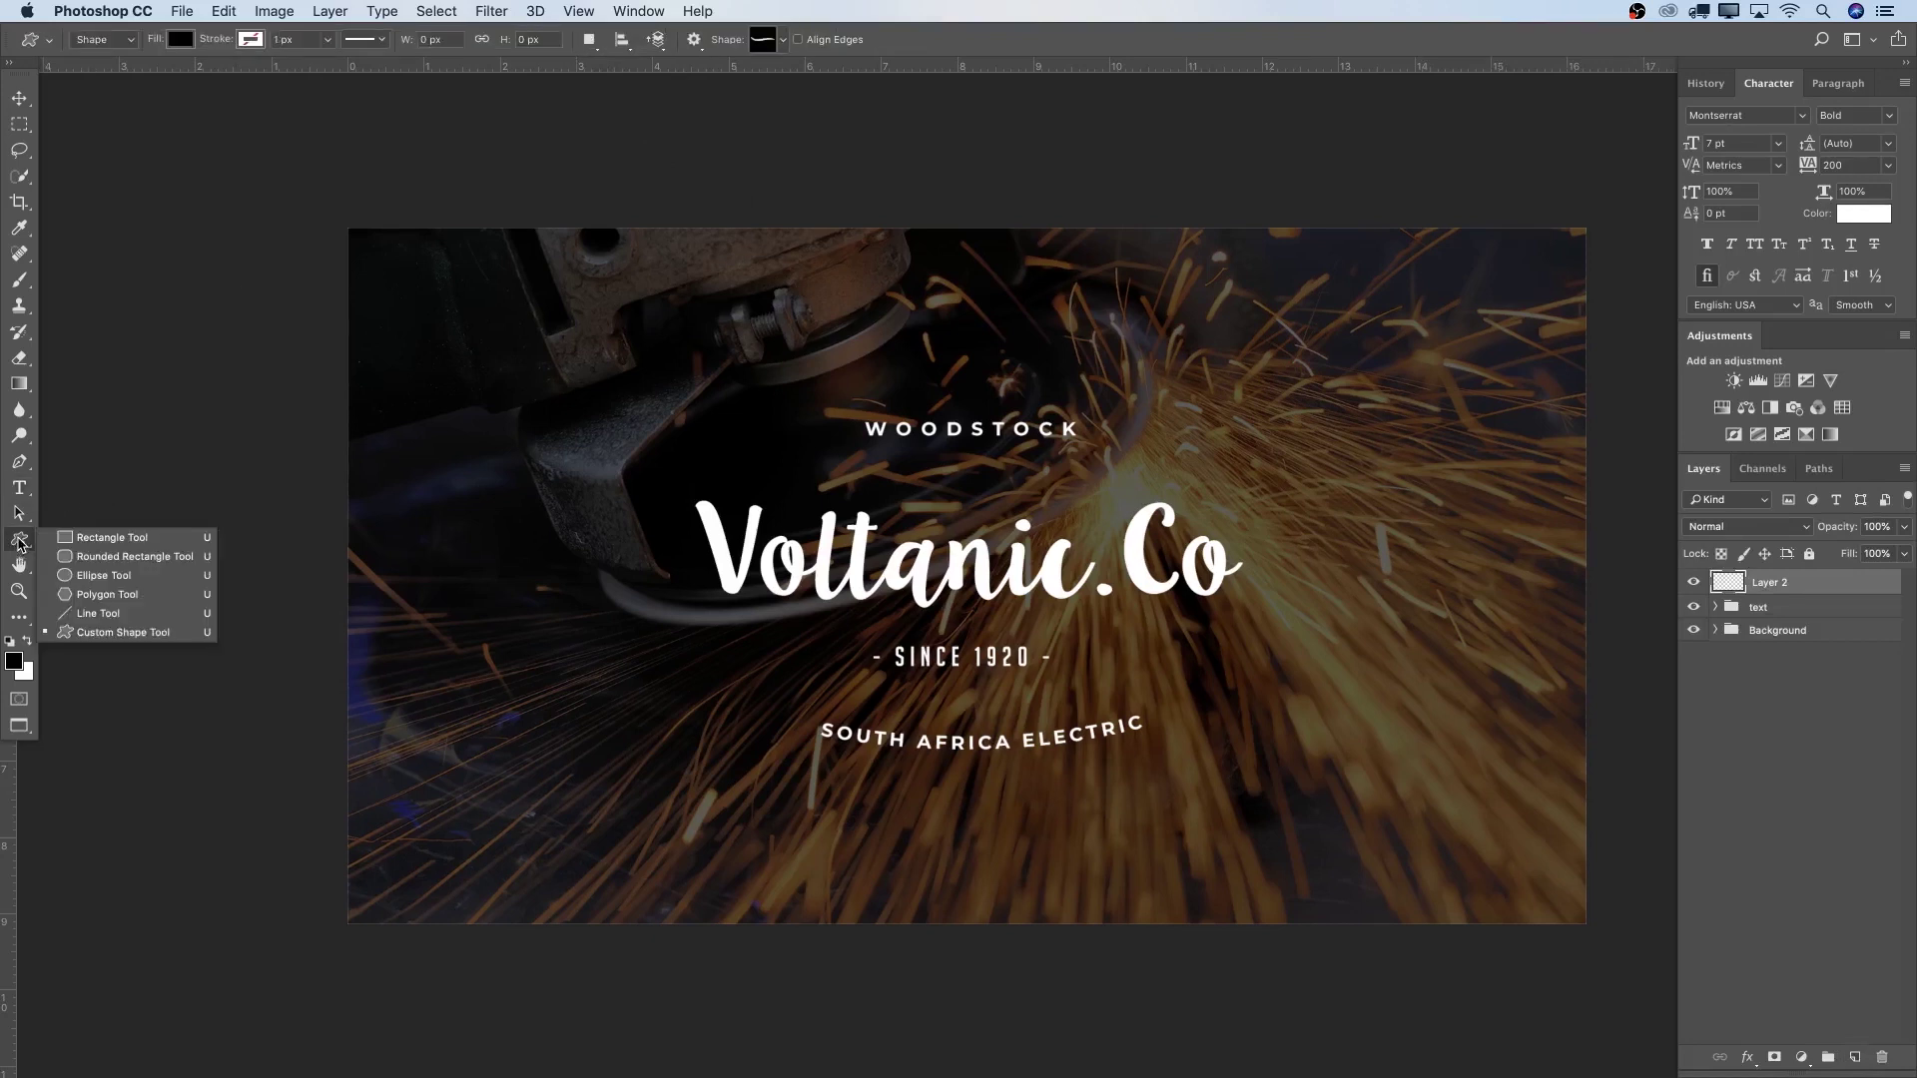
pyautogui.click(125, 632)
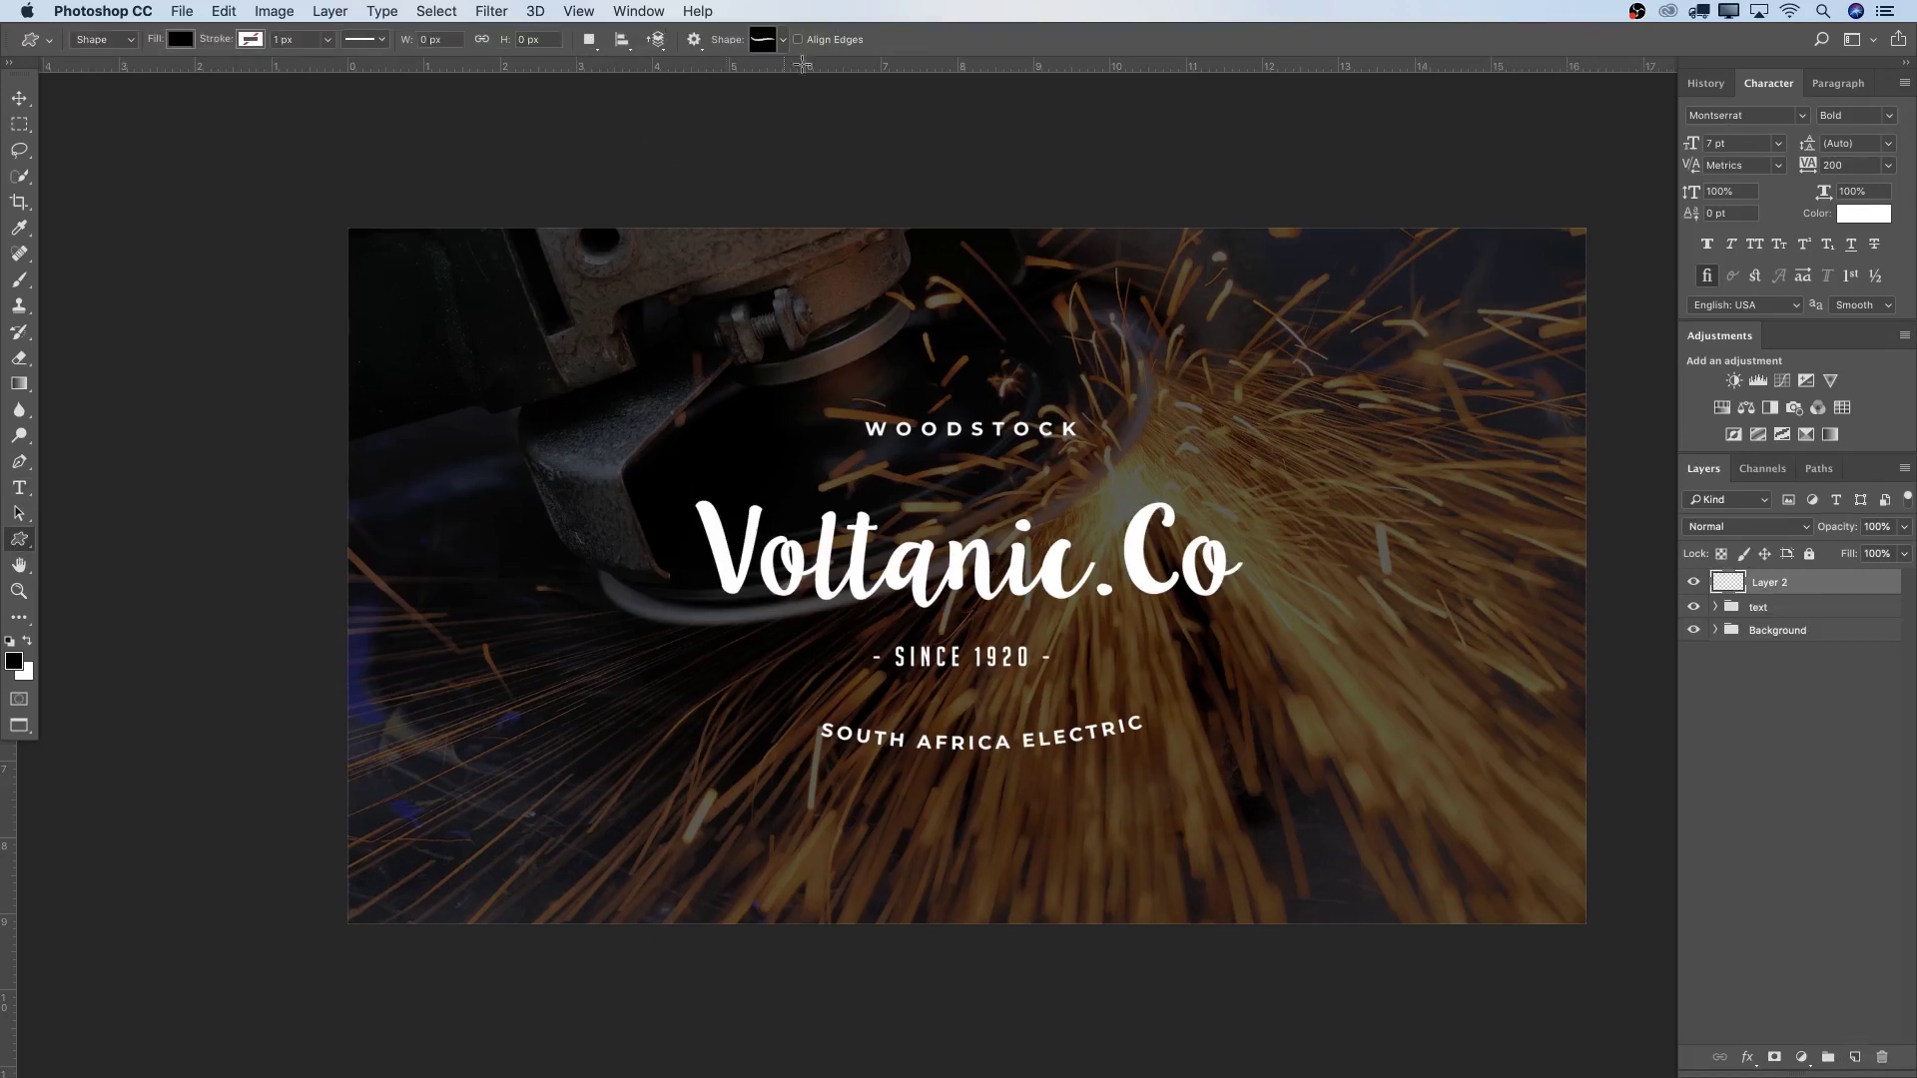
pyautogui.click(784, 41)
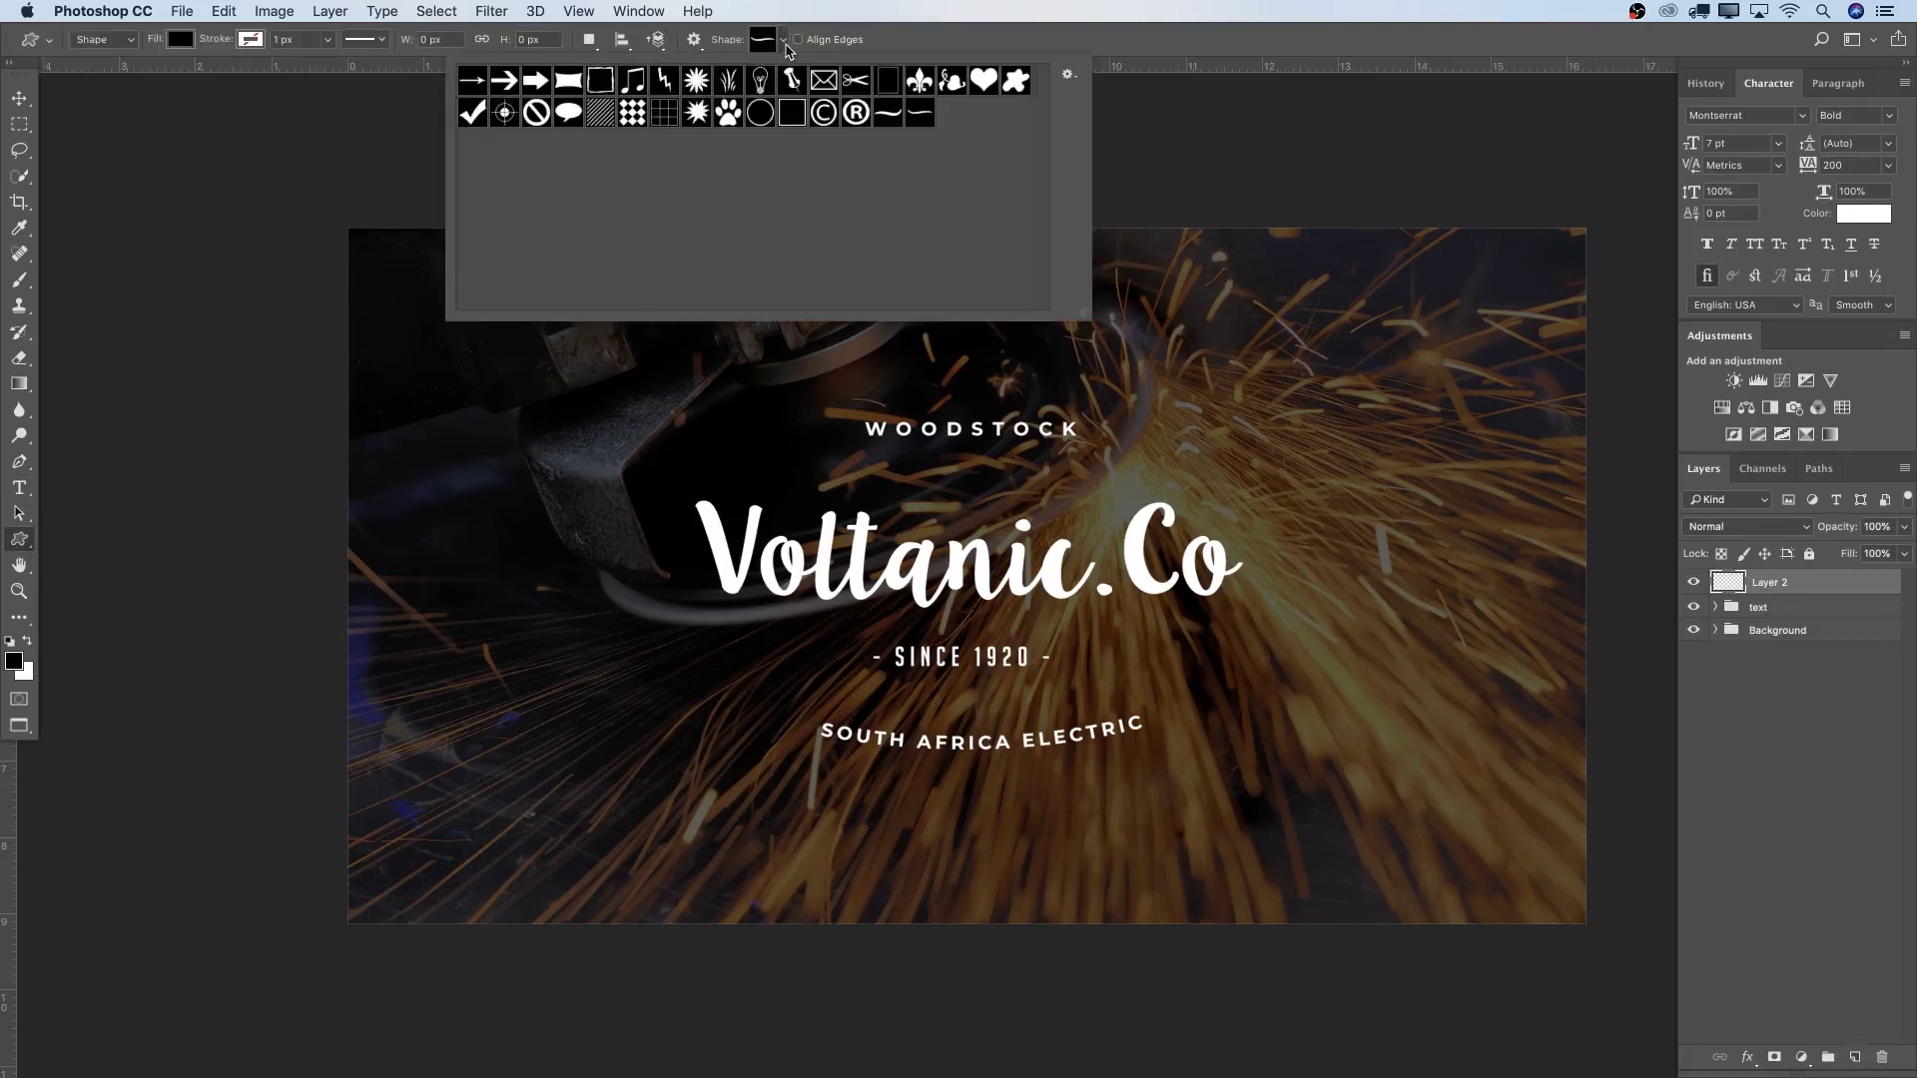
pyautogui.click(891, 118)
pyautogui.click(1244, 325)
# Set the foreground colour to white and draw the thick wave, about 227 by 56 px, above the logo's "Co".
pyautogui.moveTo(1158, 361); pyautogui.dragTo(1312, 399)
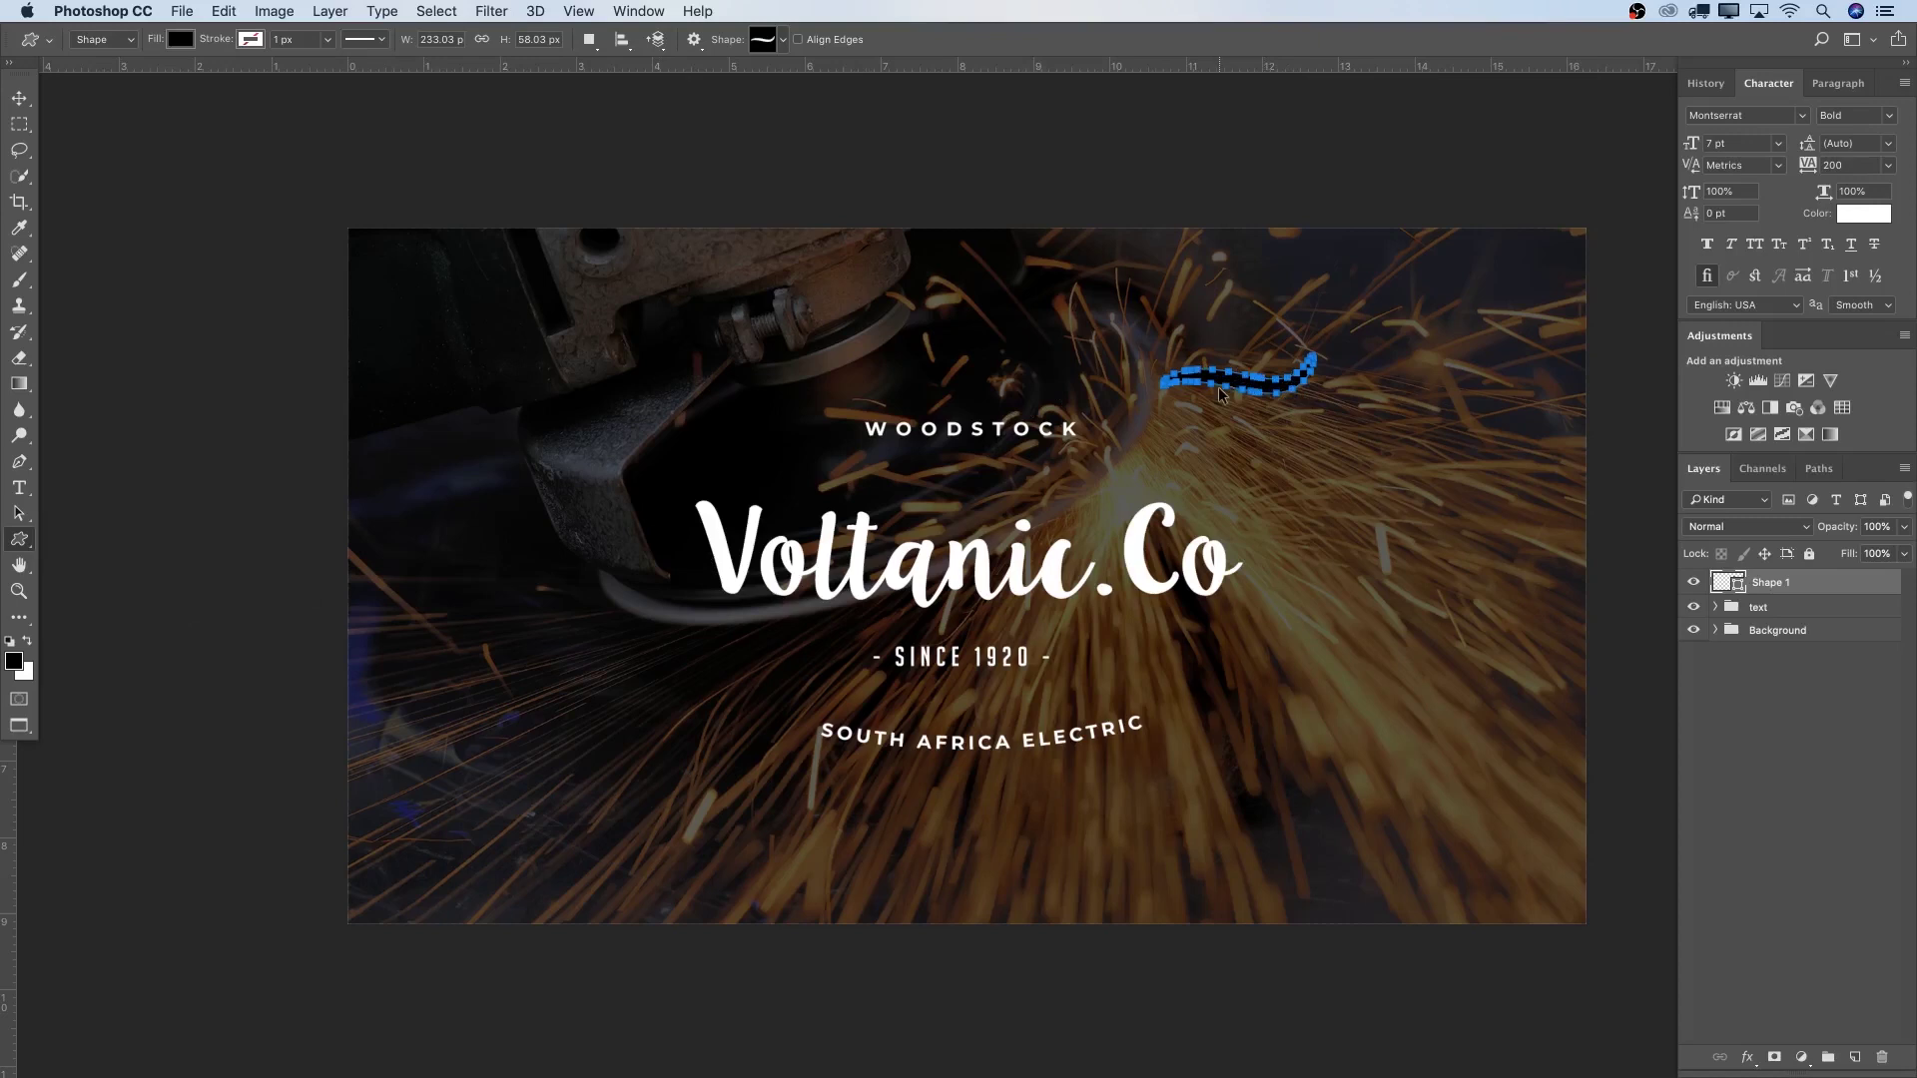
pyautogui.press('super+z')
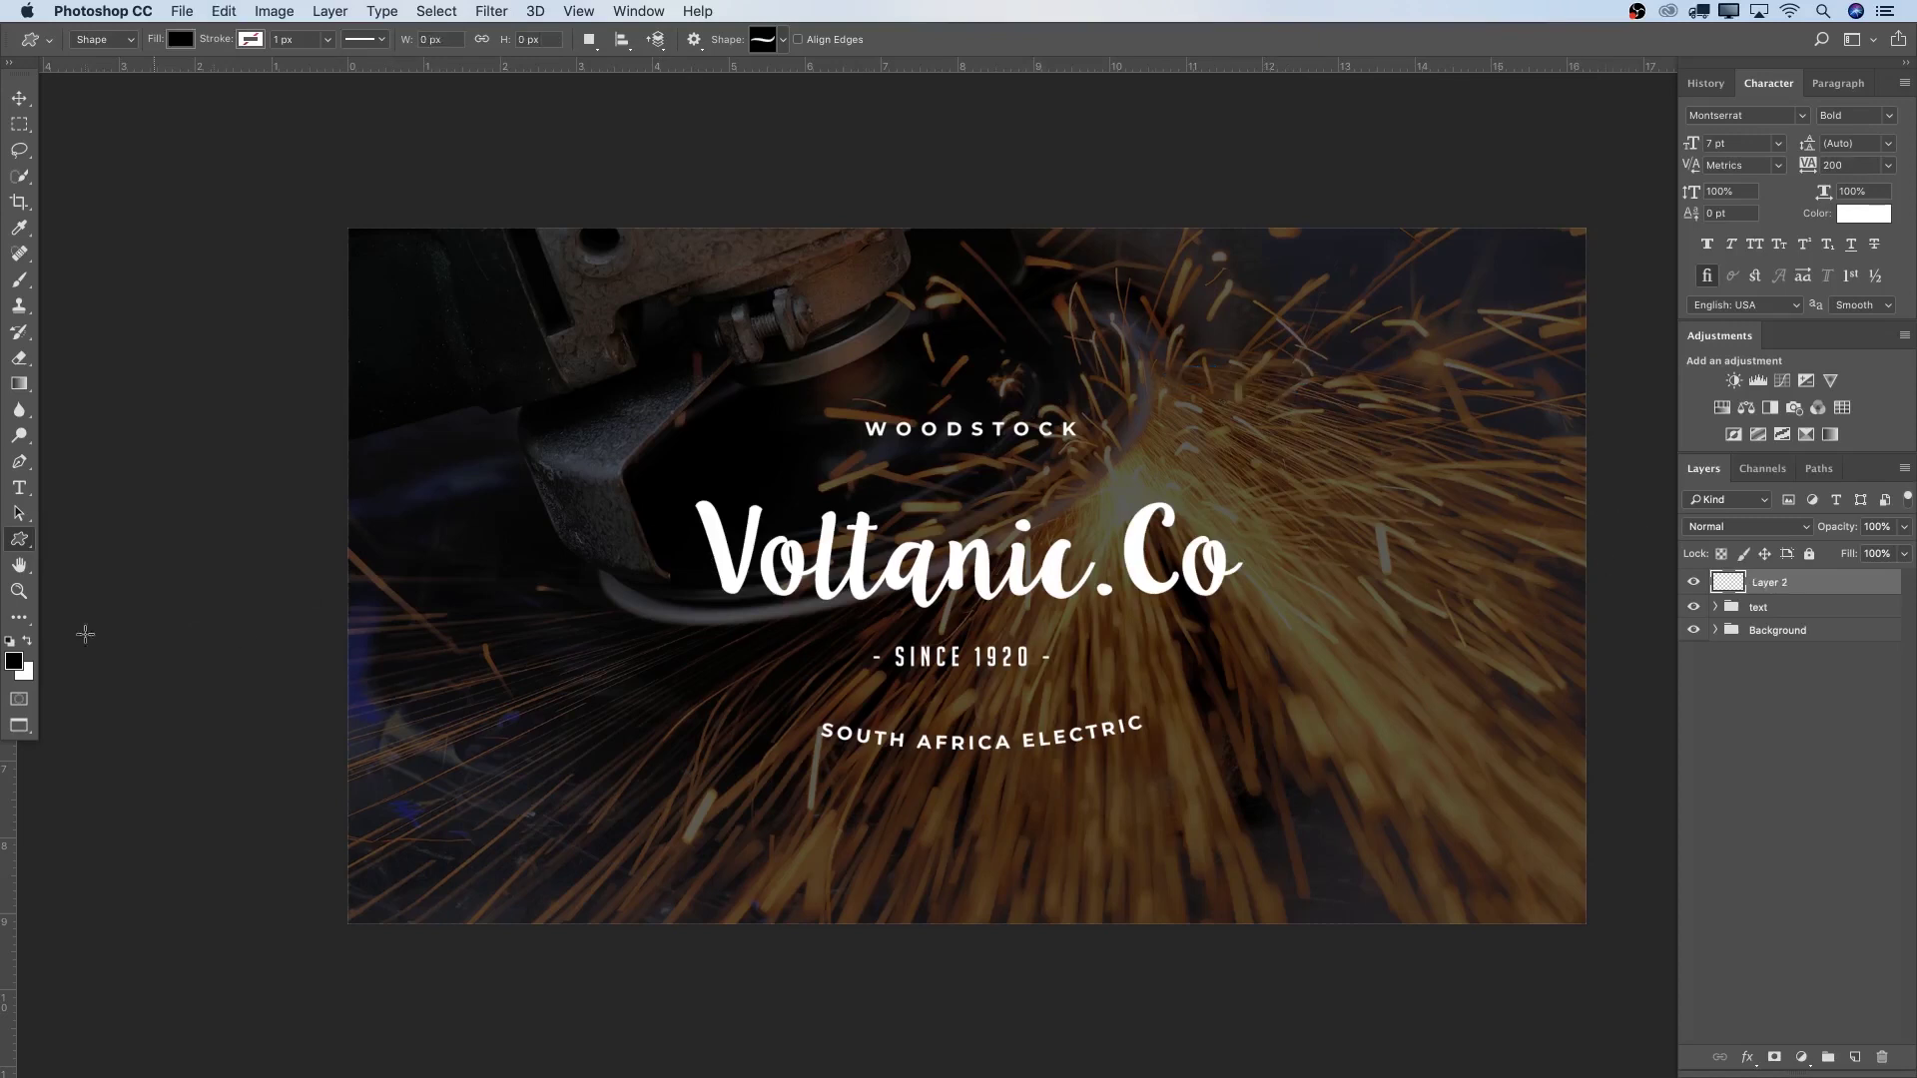
pyautogui.click(28, 642)
pyautogui.moveTo(1180, 345); pyautogui.dragTo(1324, 400)
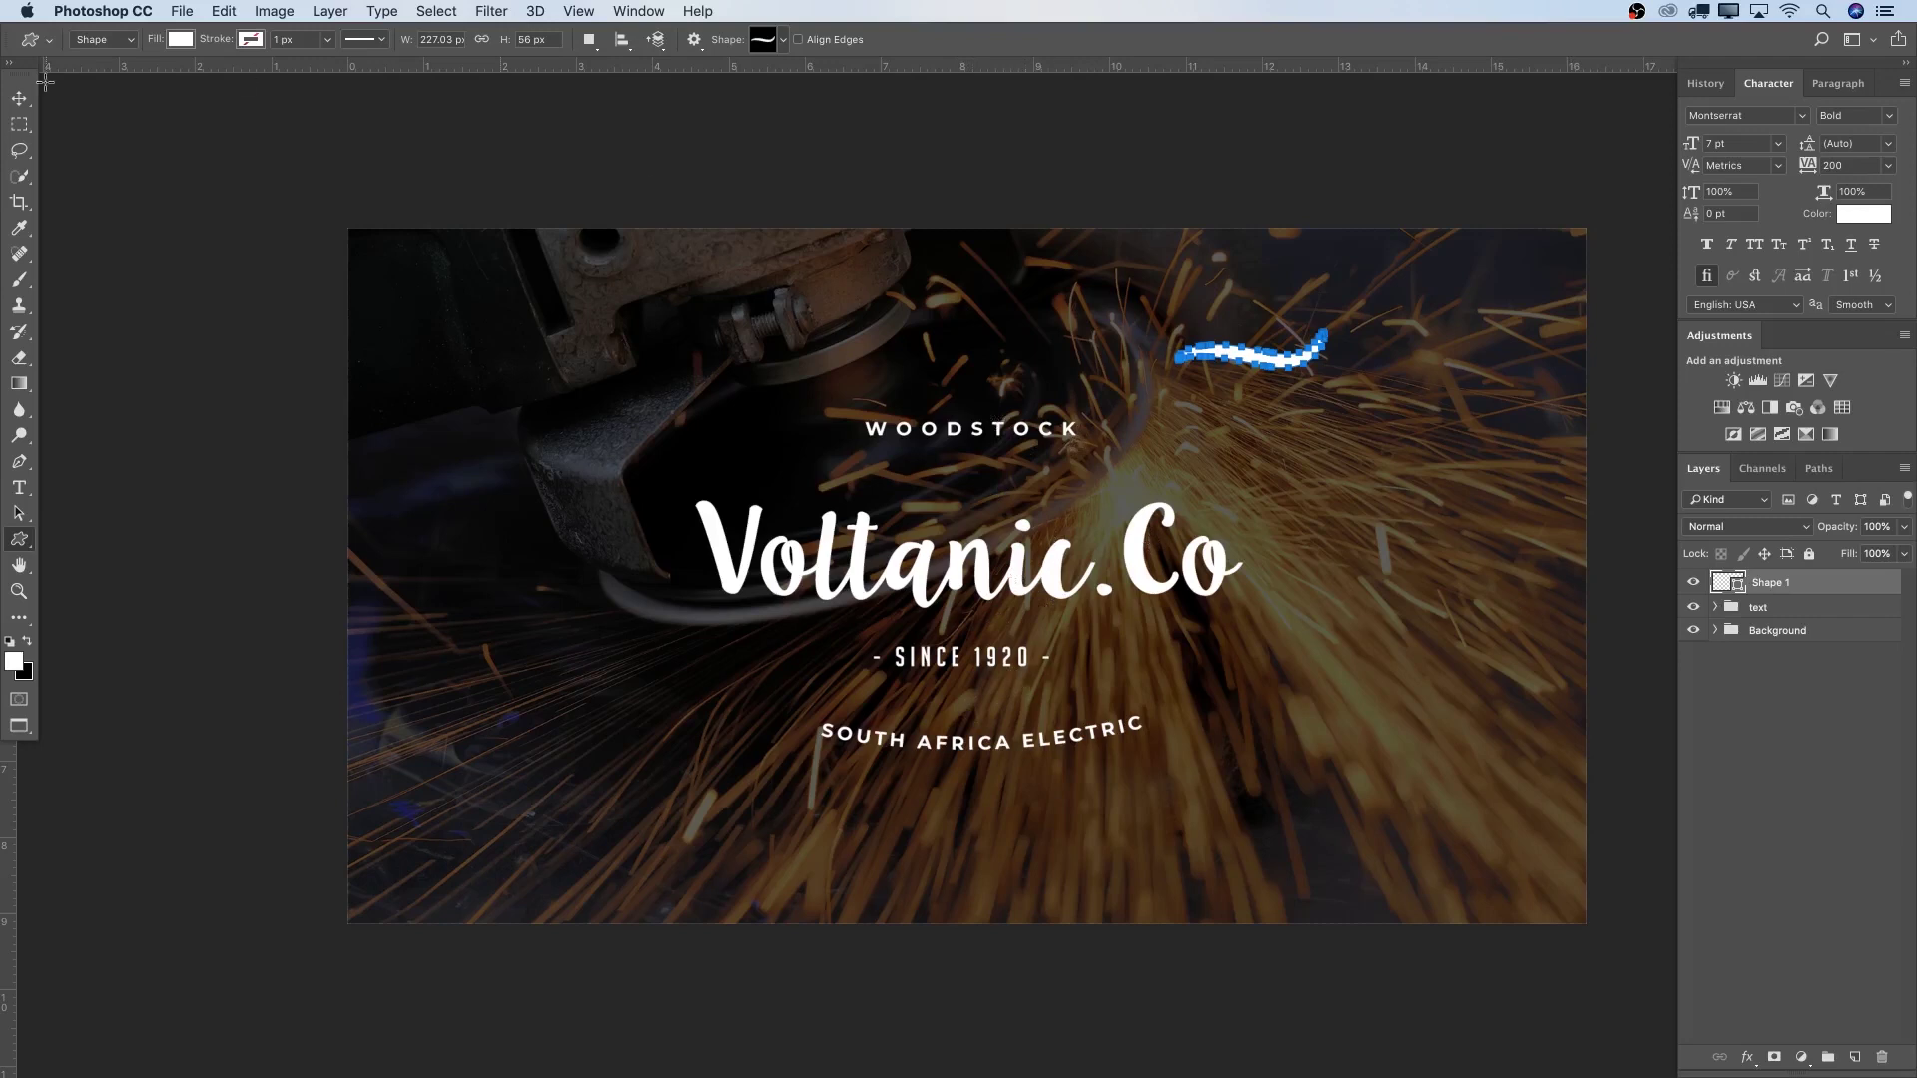
# Move the white wave directly beneath the ".Co" of Voltanic.Co as an underline swash, and deselect its path.
pyautogui.press('v')
pyautogui.moveTo(1308, 370); pyautogui.dragTo(1210, 626)
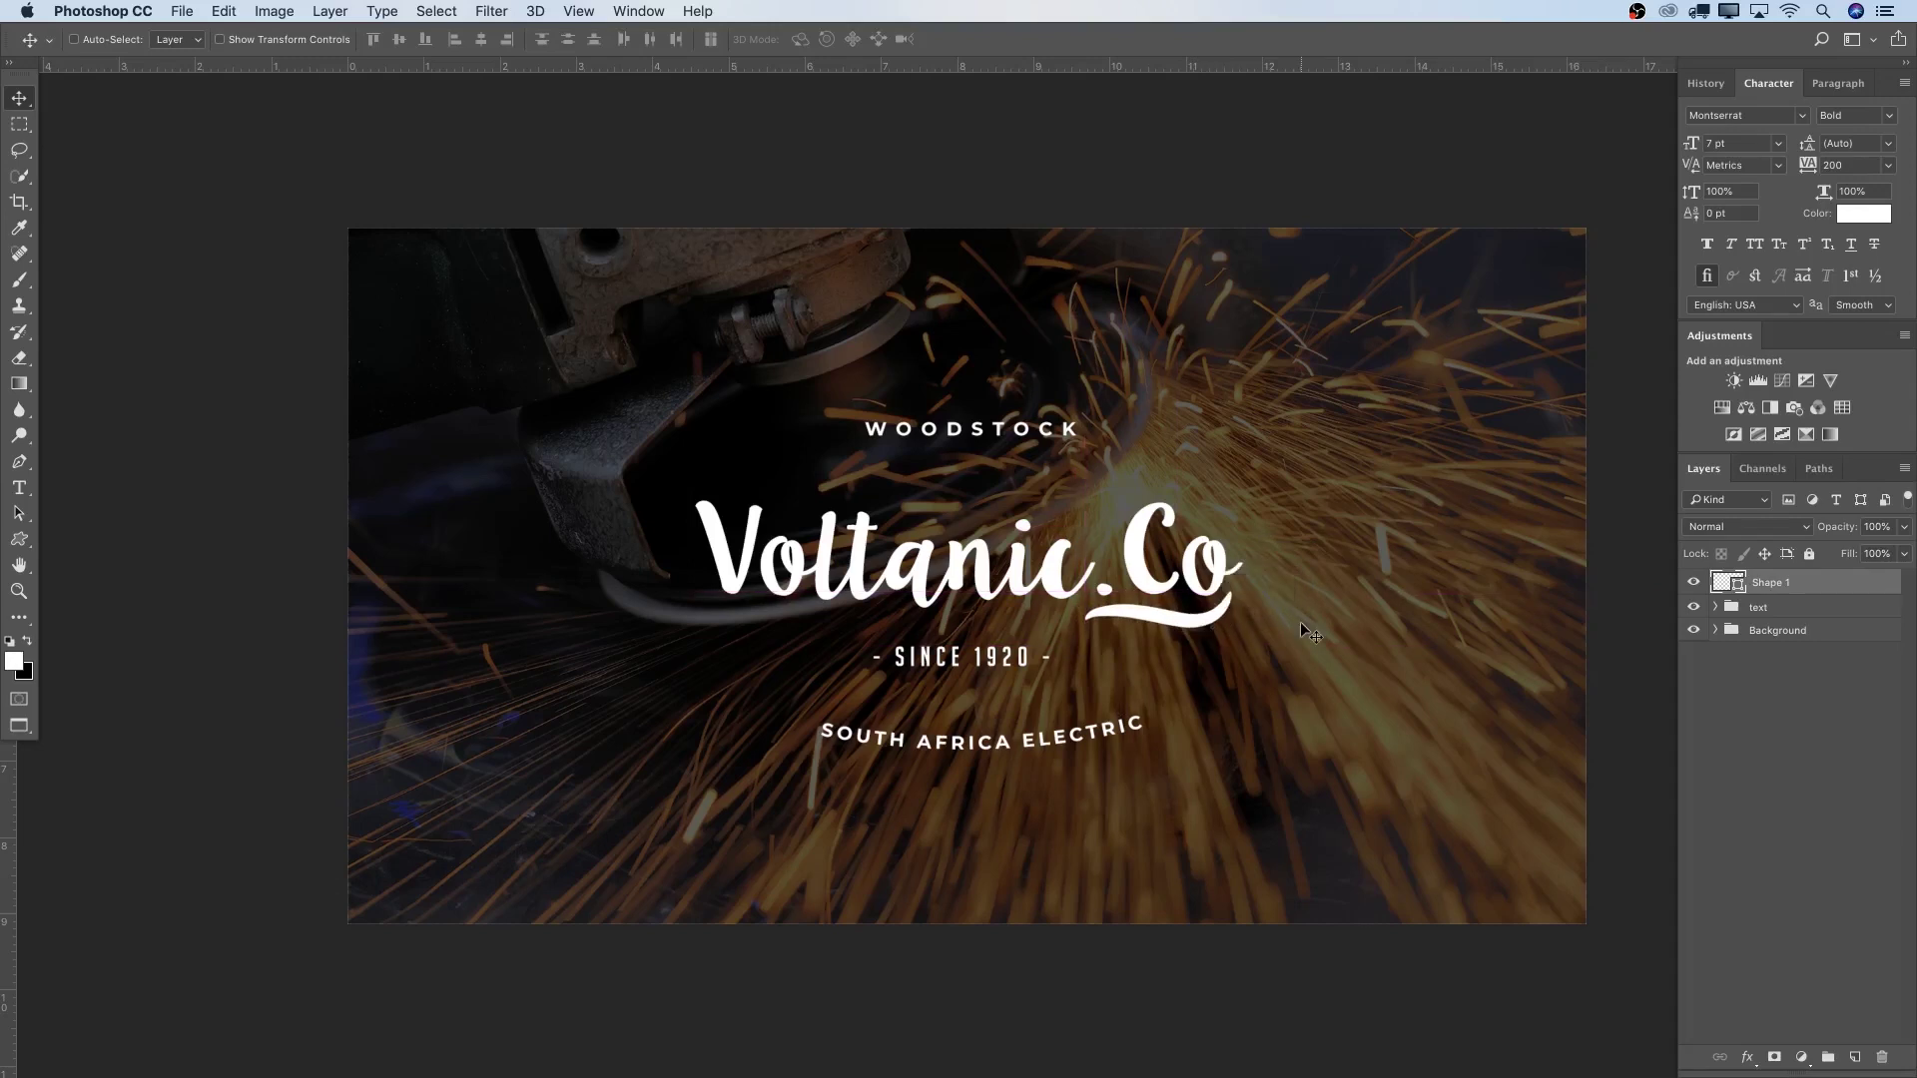
pyautogui.press('Down')
pyautogui.press('Down')
pyautogui.press('Down')
pyautogui.press('u')
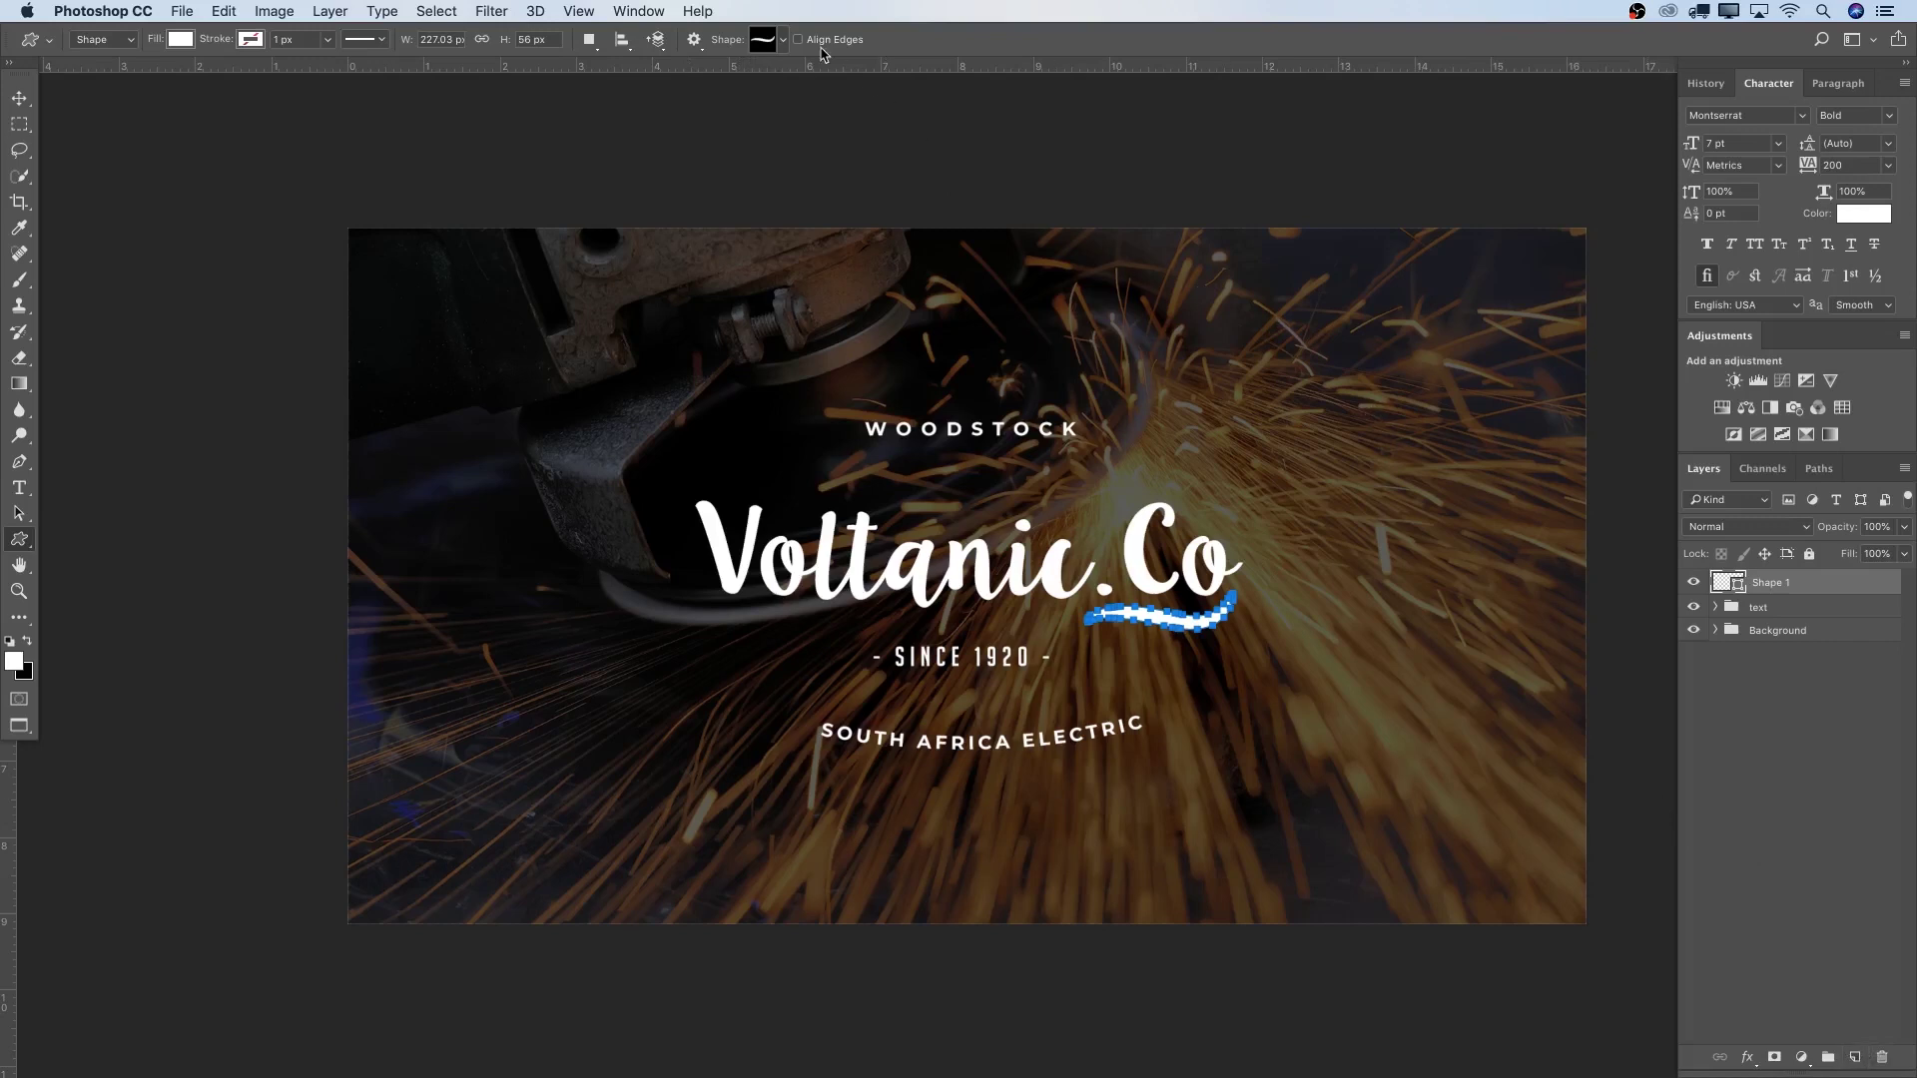
pyautogui.press('Return')
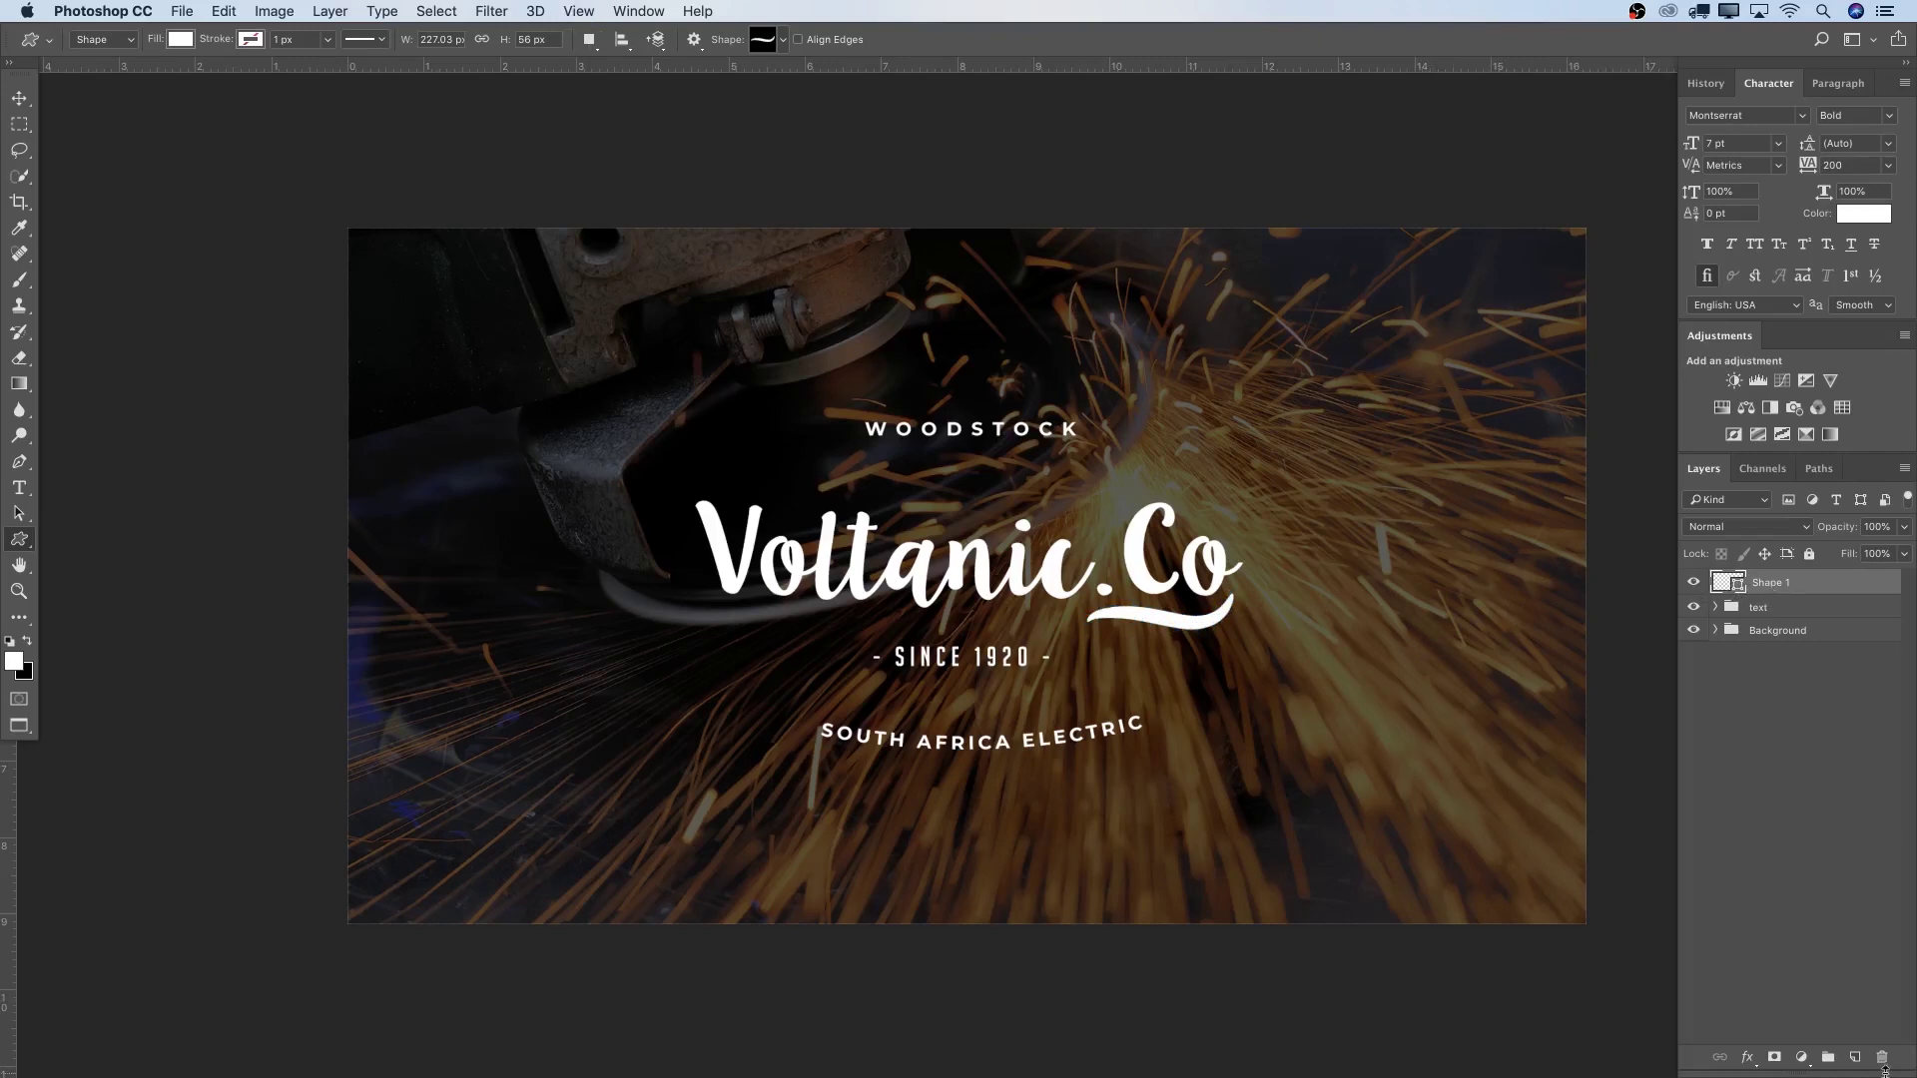
# On another new layer, draw the thinner wave preset in white, about 171 by 27 px, above the "Vol" of Voltanic.Co.
pyautogui.click(1856, 1057)
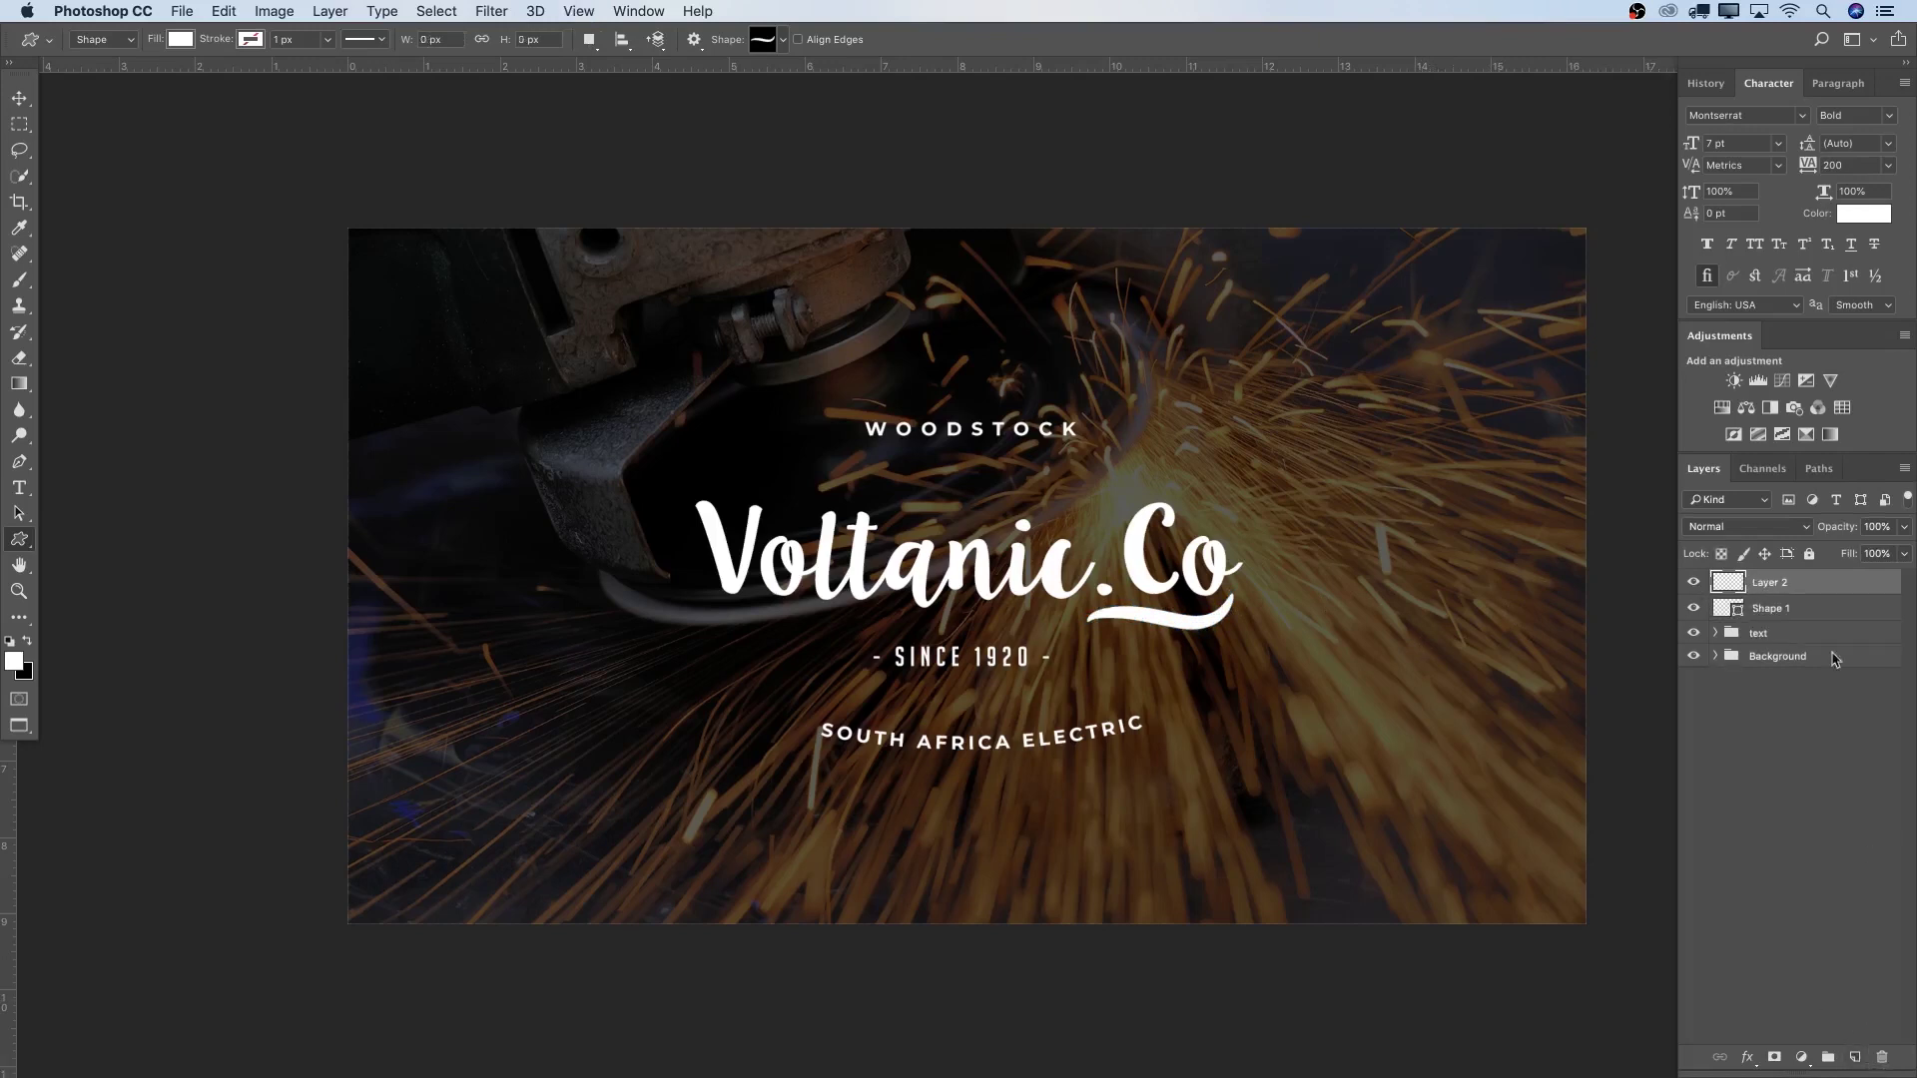
pyautogui.click(784, 40)
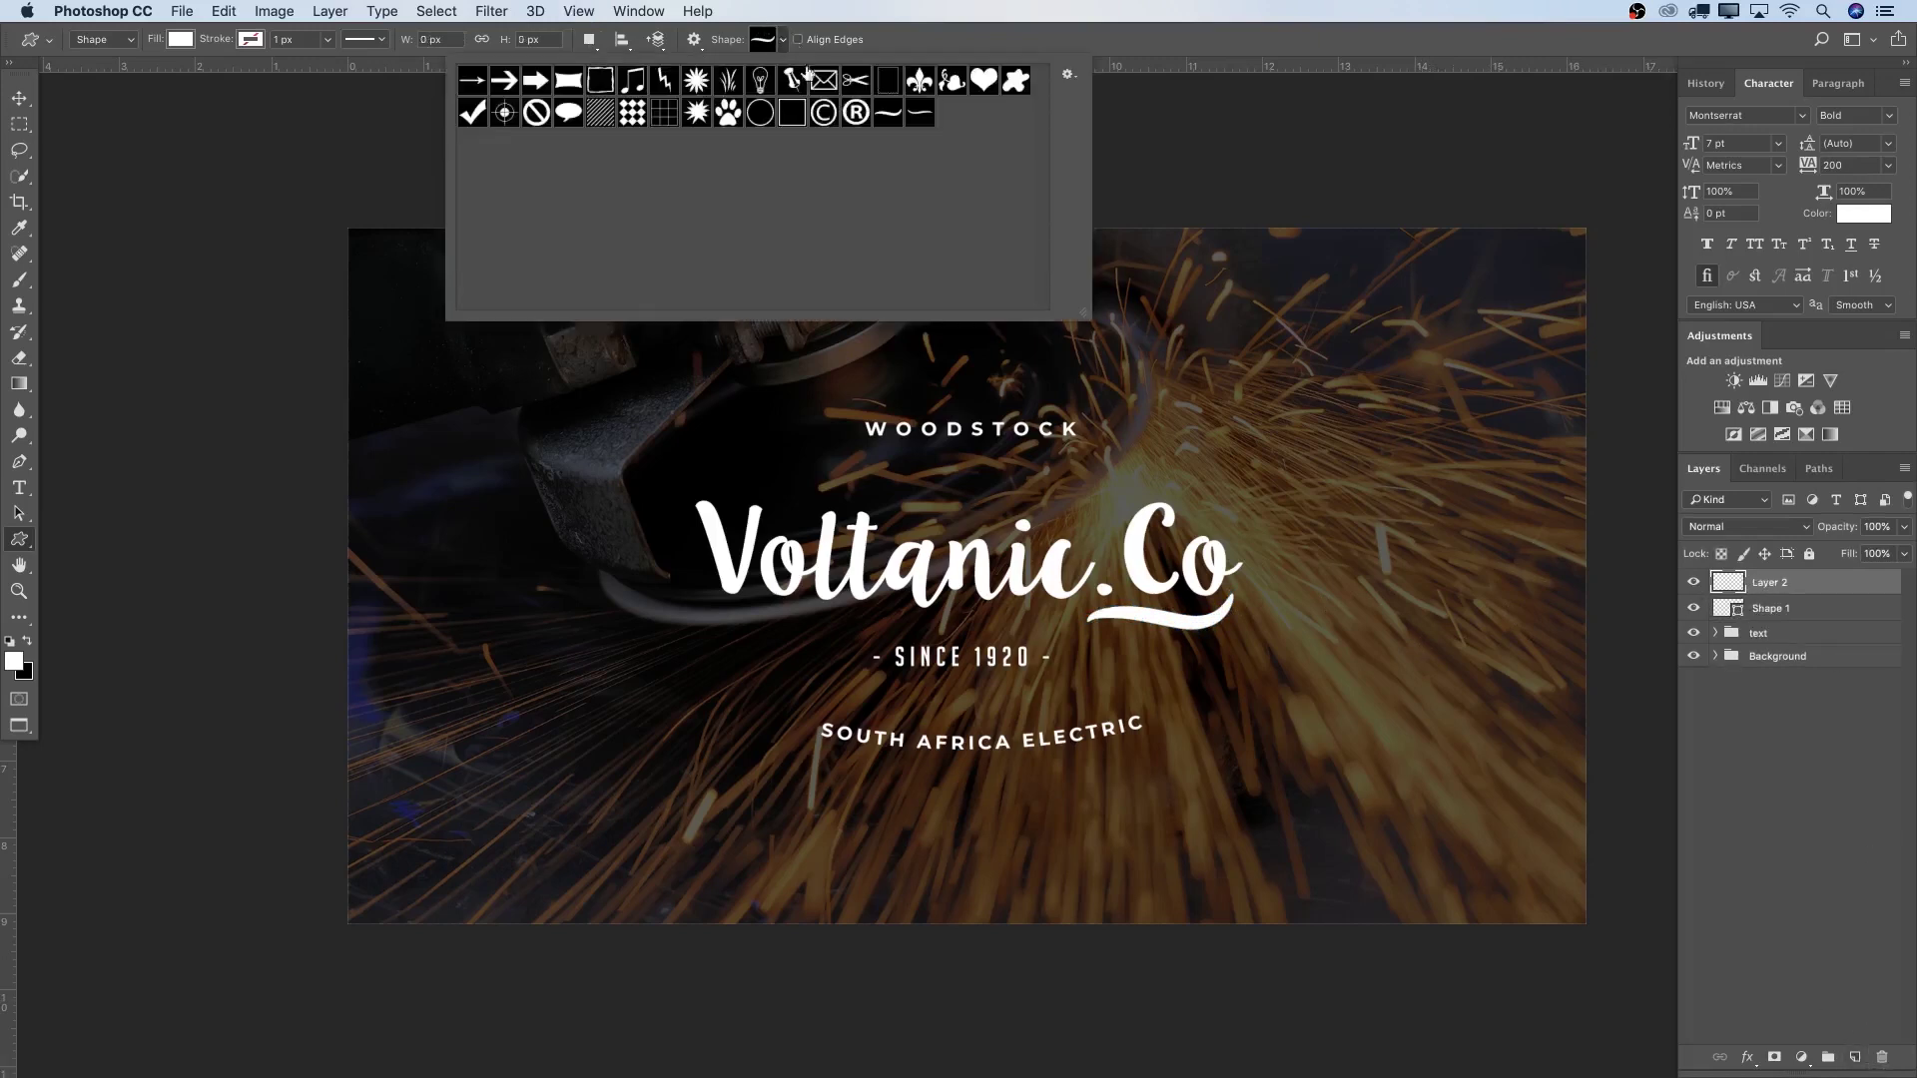
pyautogui.click(920, 116)
pyautogui.press('Return')
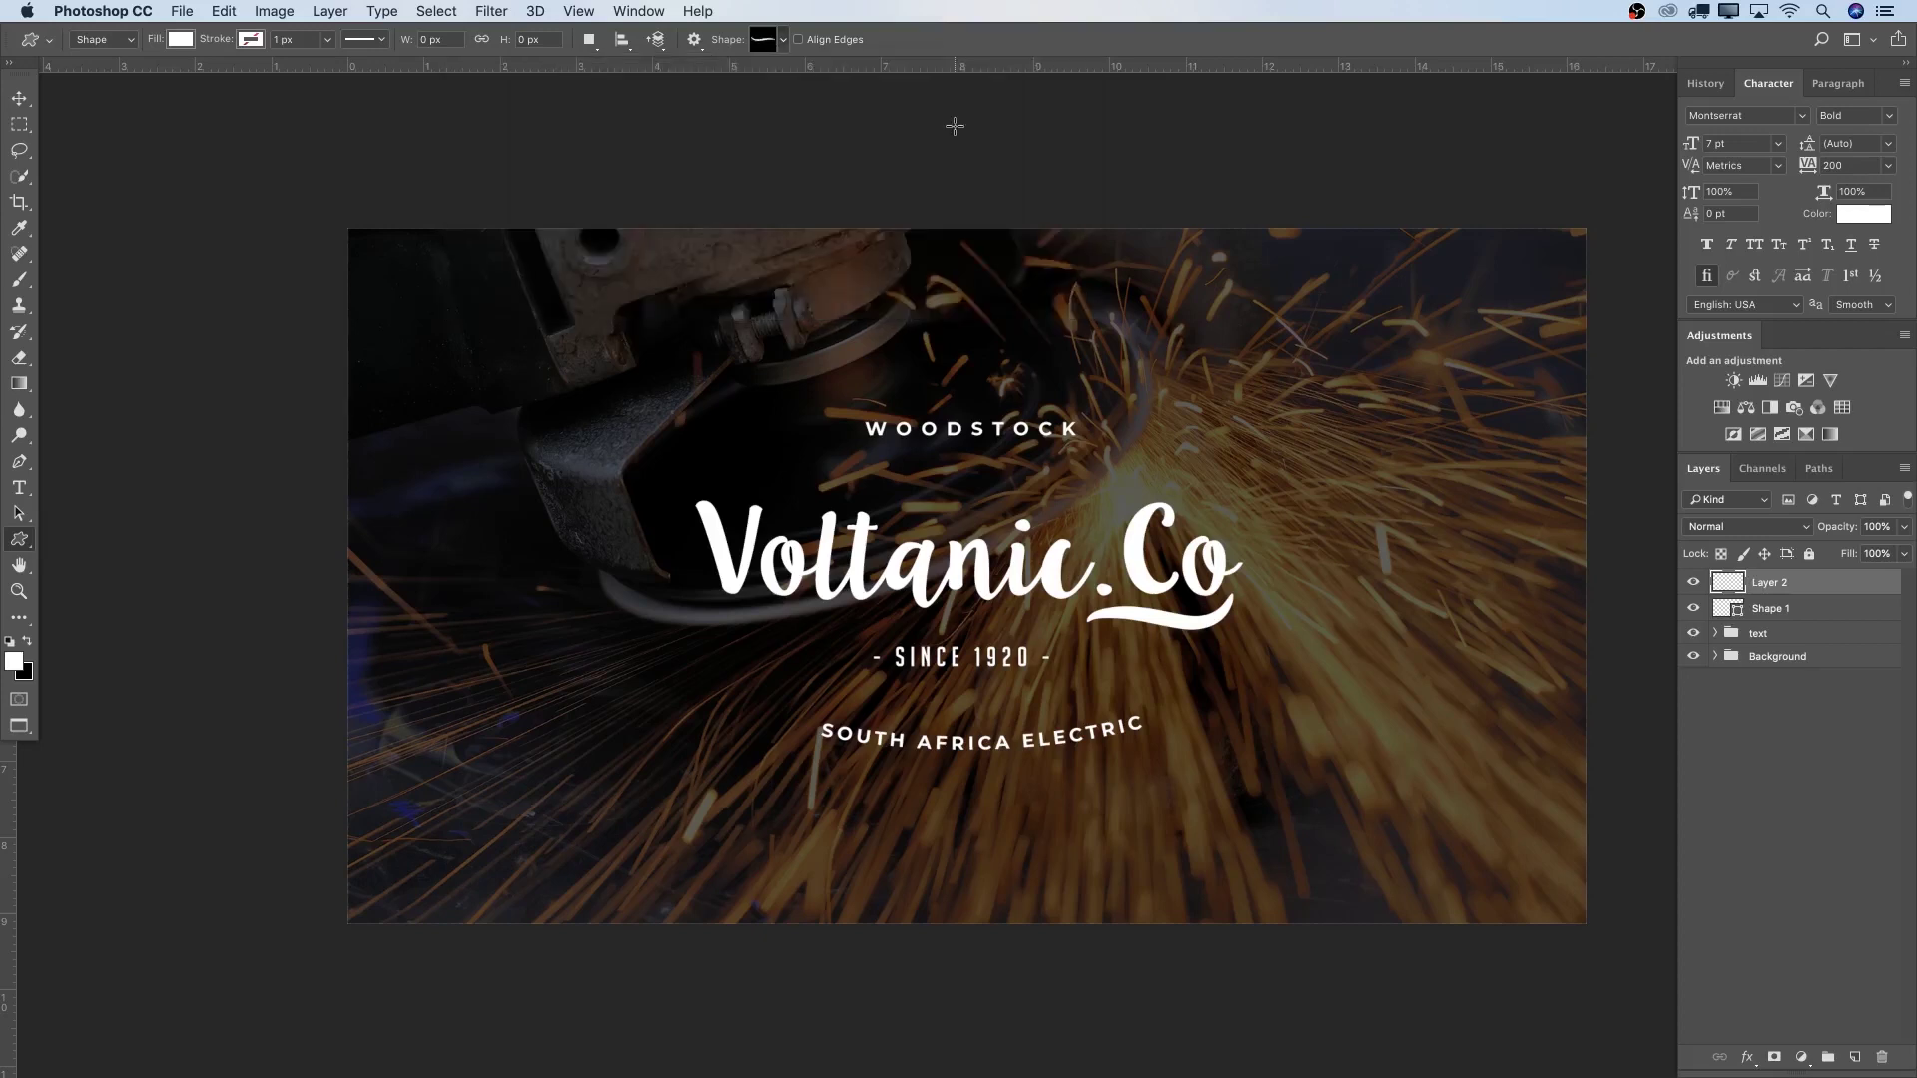
pyautogui.moveTo(760, 480); pyautogui.dragTo(884, 492)
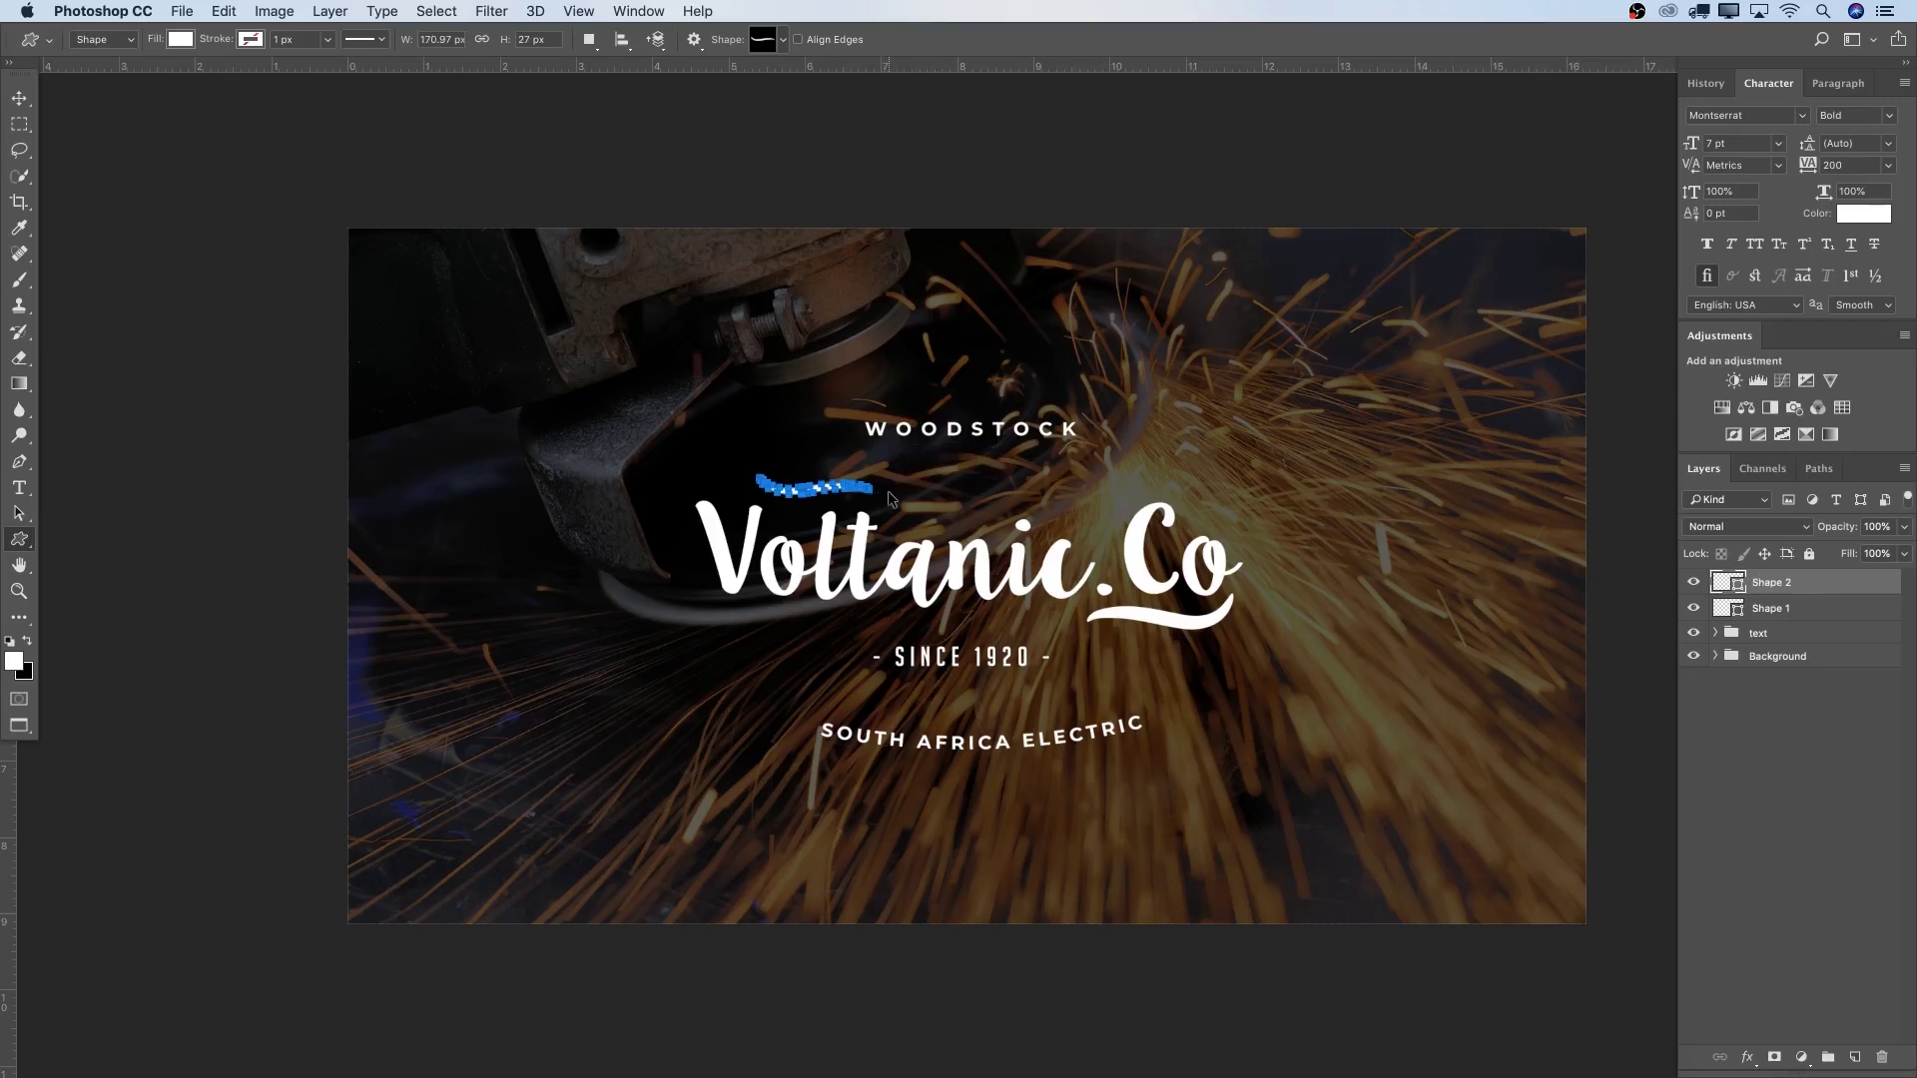
# Fine-tune the thin wave's position just above the first letters of Voltanic.Co.
pyautogui.press('v')
pyautogui.moveTo(869, 470); pyautogui.dragTo(868, 476)
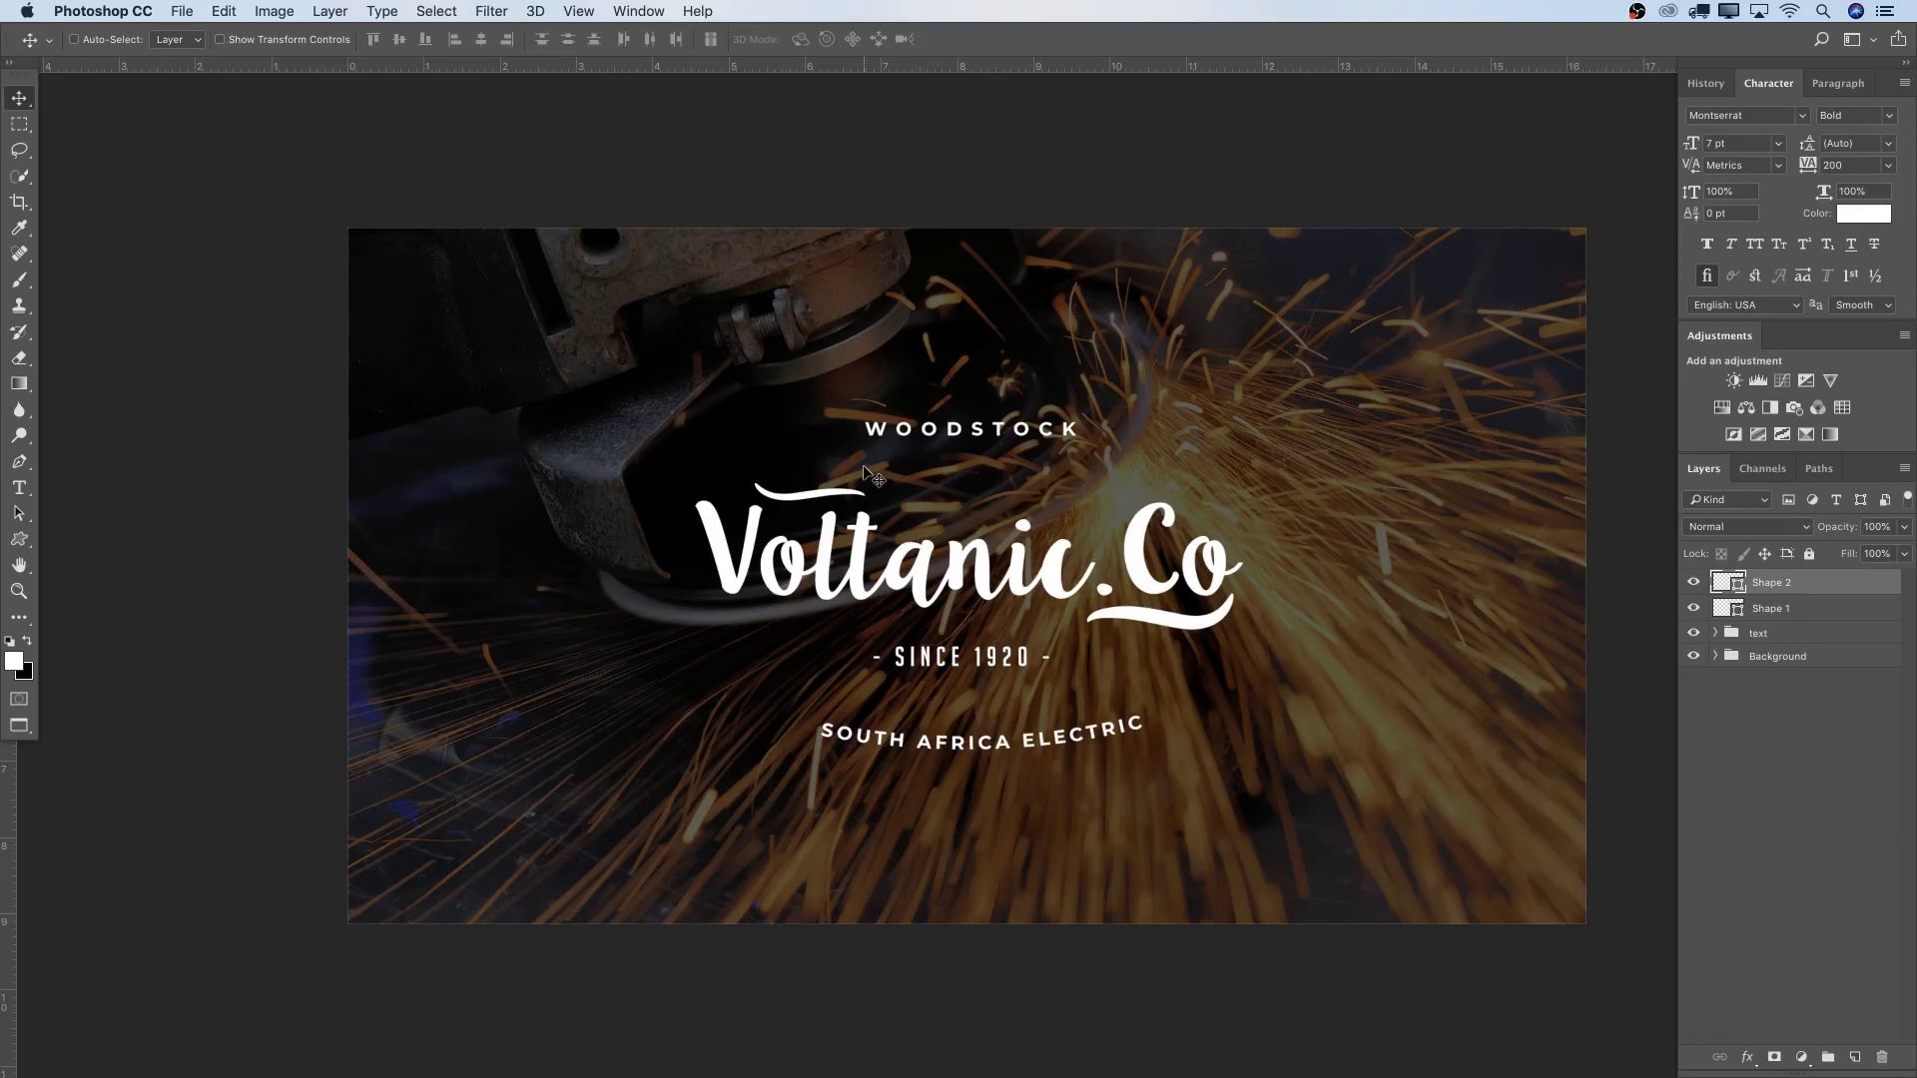
pyautogui.moveTo(851, 486); pyautogui.dragTo(851, 489)
# Group the two wave shape layers and name the group "Shape".
pyautogui.click(1833, 611)
pyautogui.keyDown('shift'); pyautogui.click(1819, 589); pyautogui.keyUp('shift')
pyautogui.hotkey('ctrl', 'g')
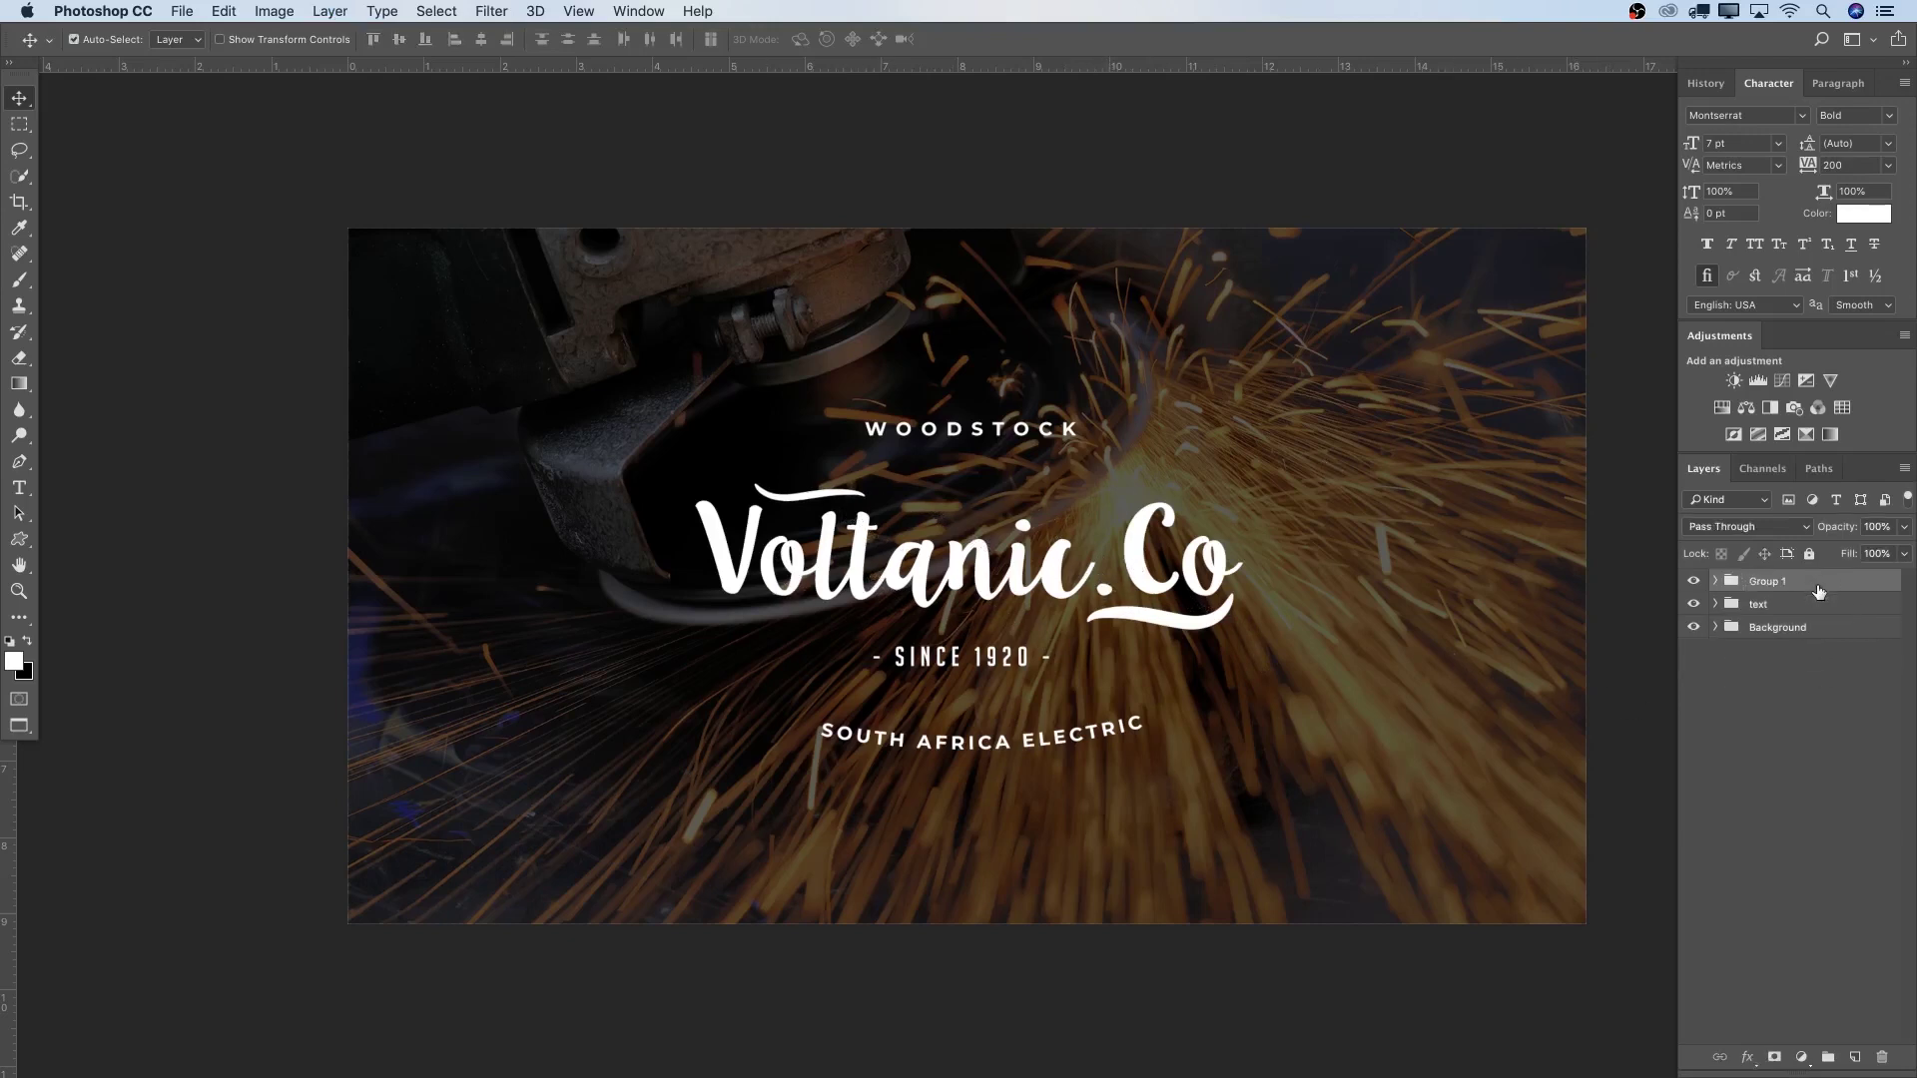
pyautogui.doubleClick(1767, 581)
pyautogui.write('Shaep')
pyautogui.press('Return')
pyautogui.doubleClick(1757, 581)
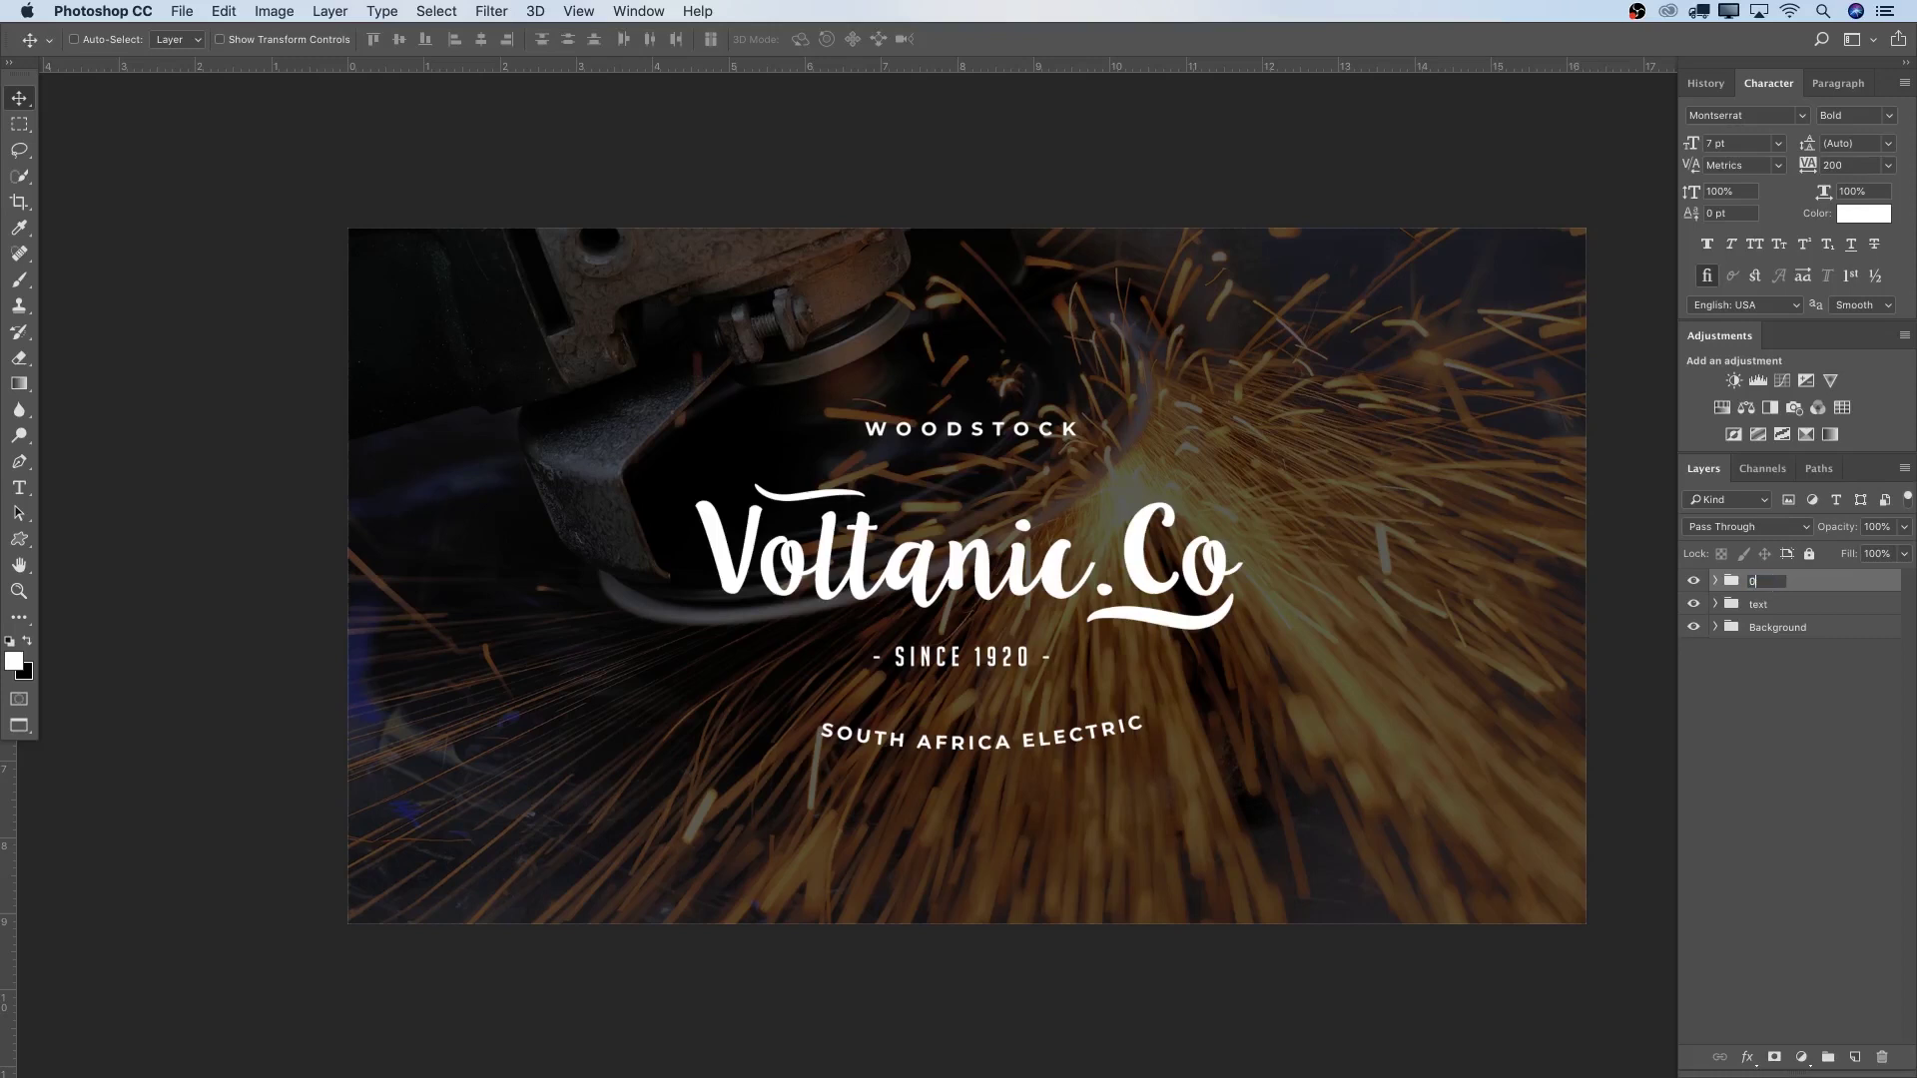
pyautogui.press('Return')
pyautogui.press('e')
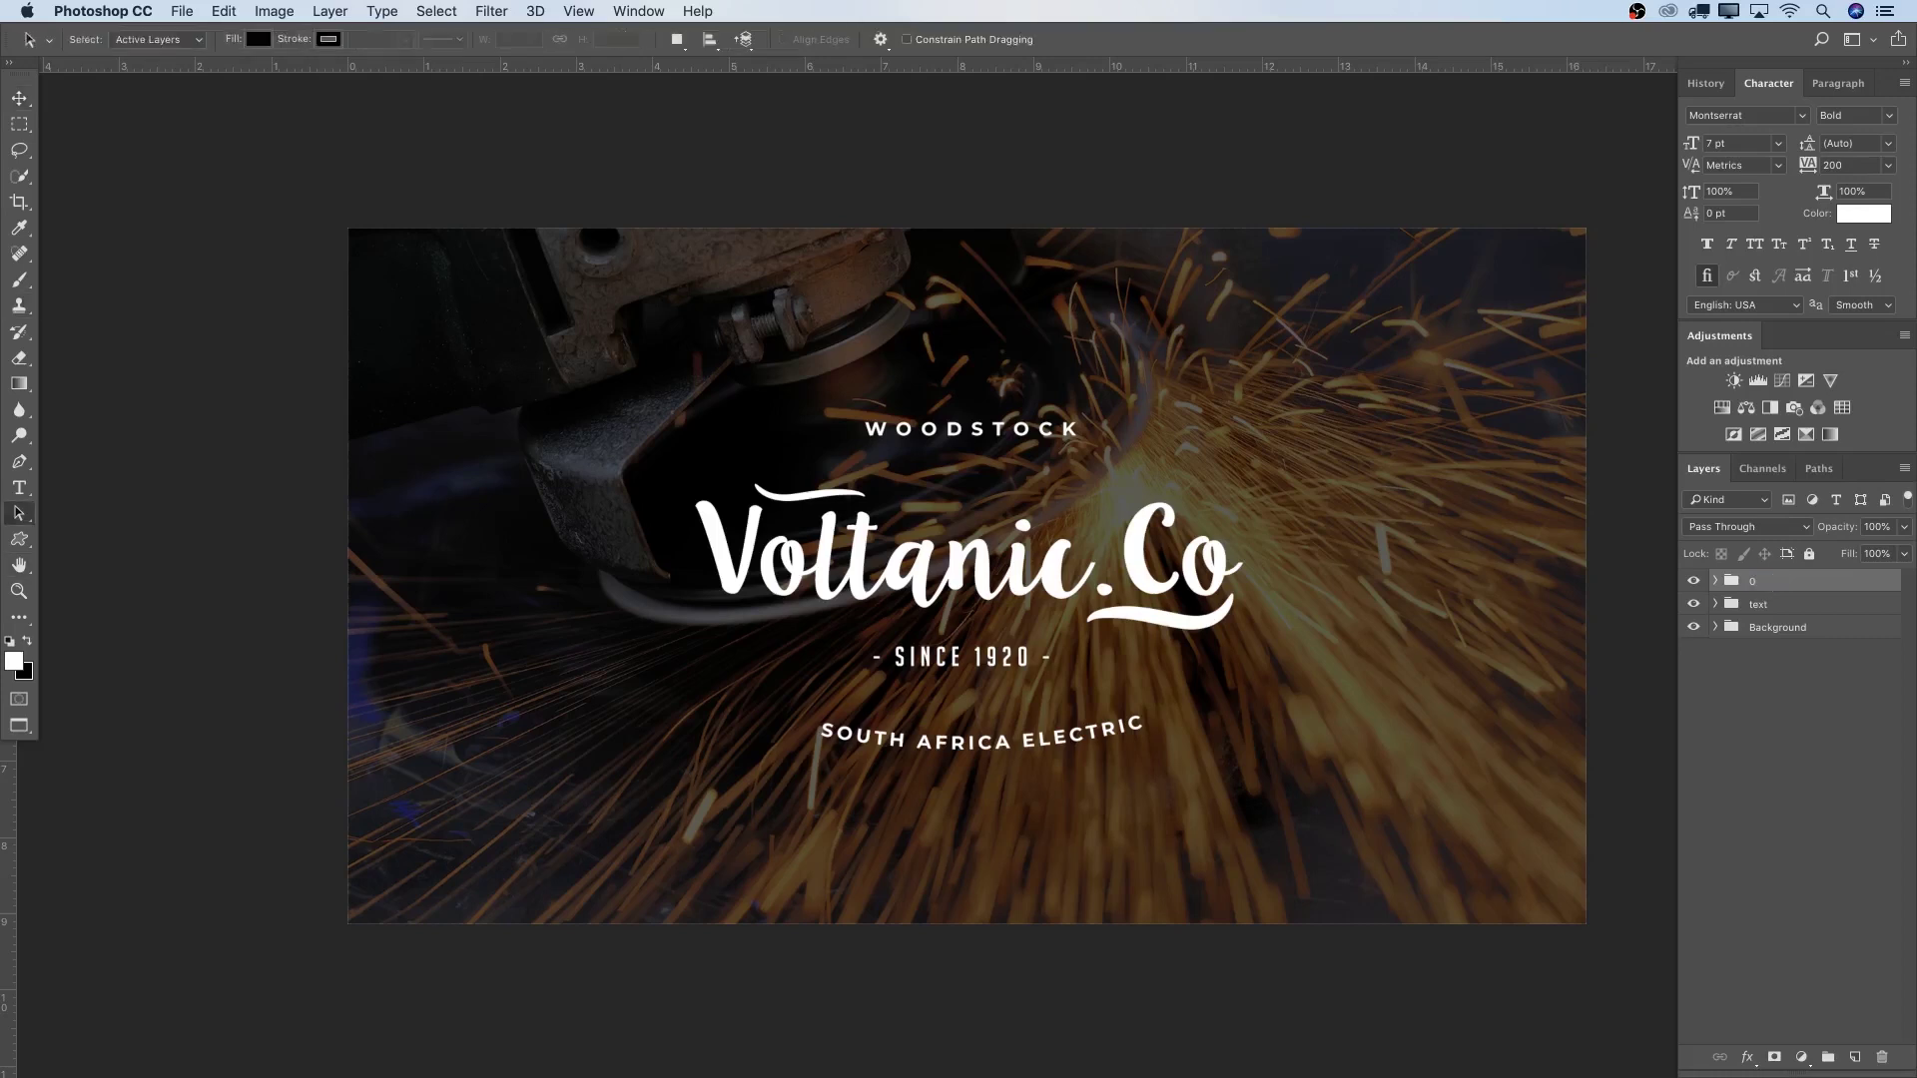
pyautogui.doubleClick(1765, 587)
pyautogui.press('Escape')
pyautogui.doubleClick(1750, 581)
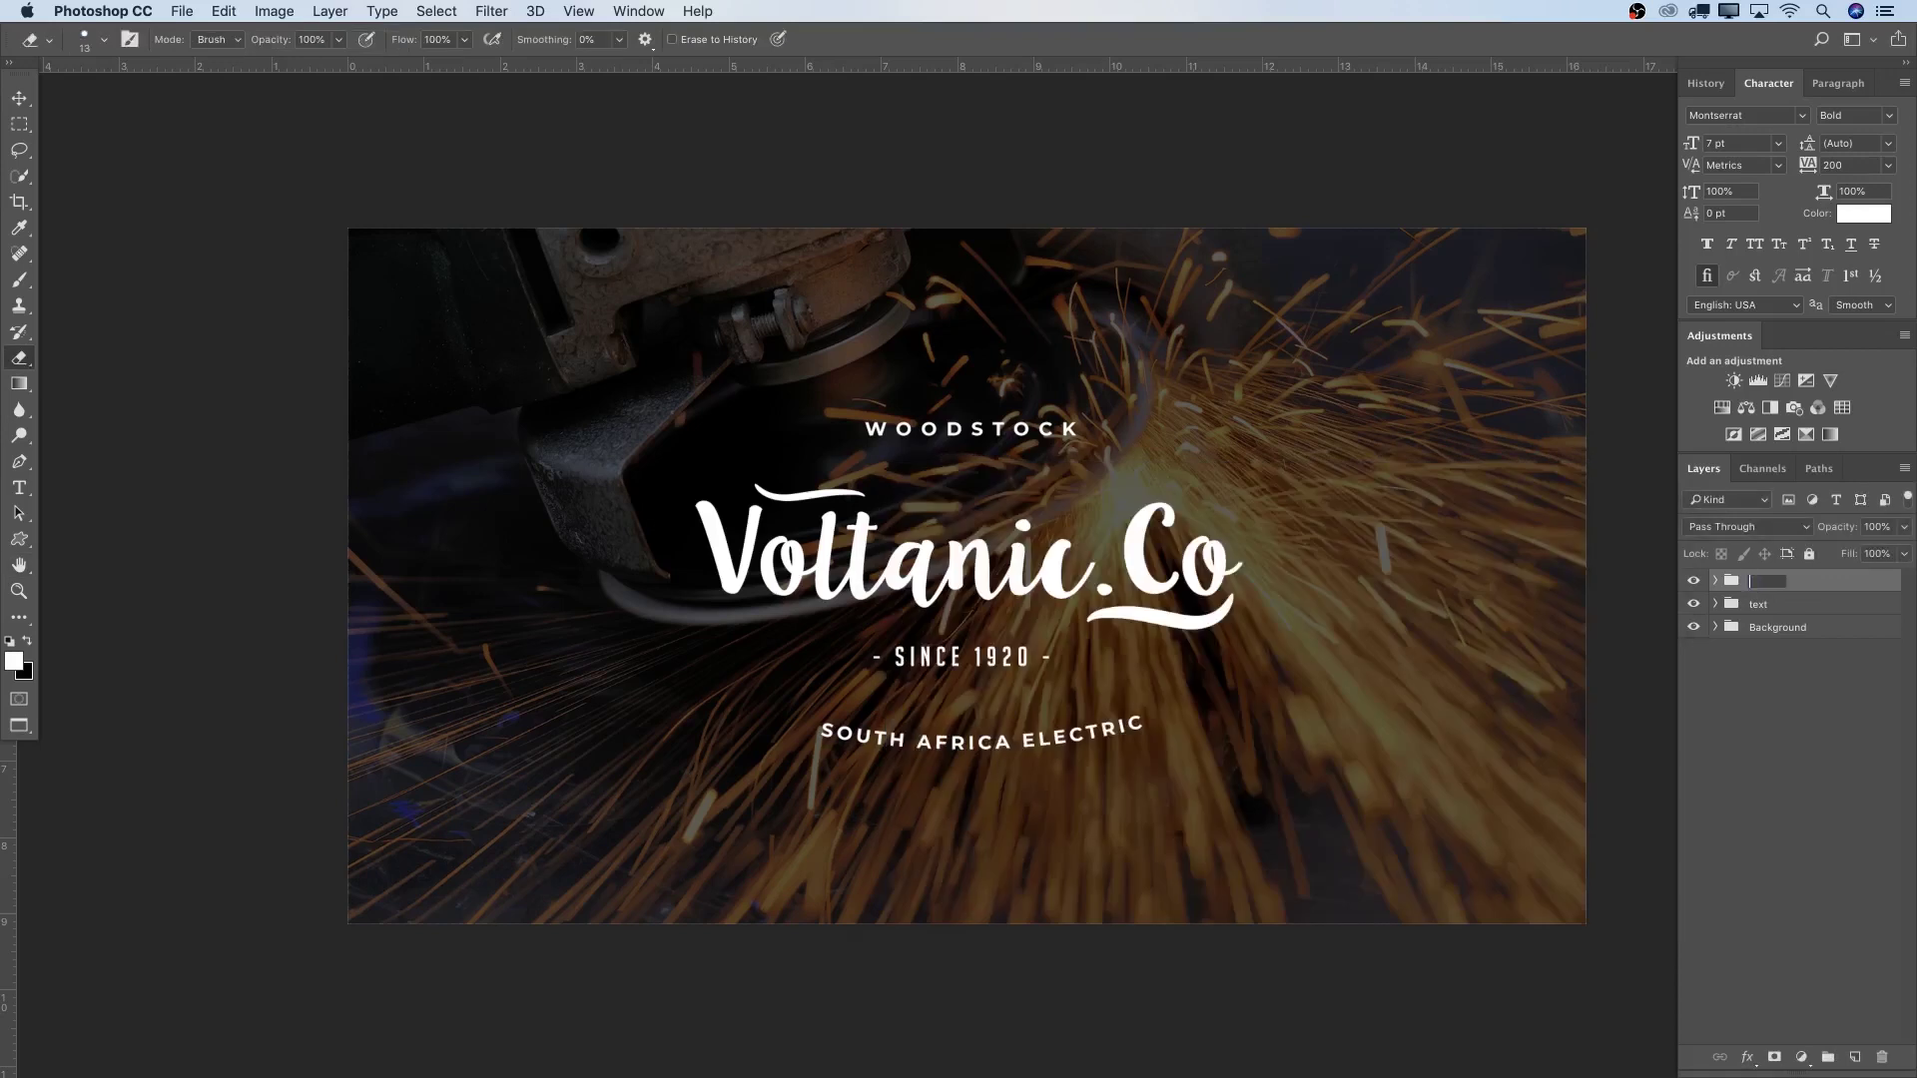
pyautogui.press('Return')
# Nudge the curved SOUTH AFRICA ELECTRIC text up towards the SINCE 1920 line and slightly left to centre it under the logo.
pyautogui.click(1715, 604)
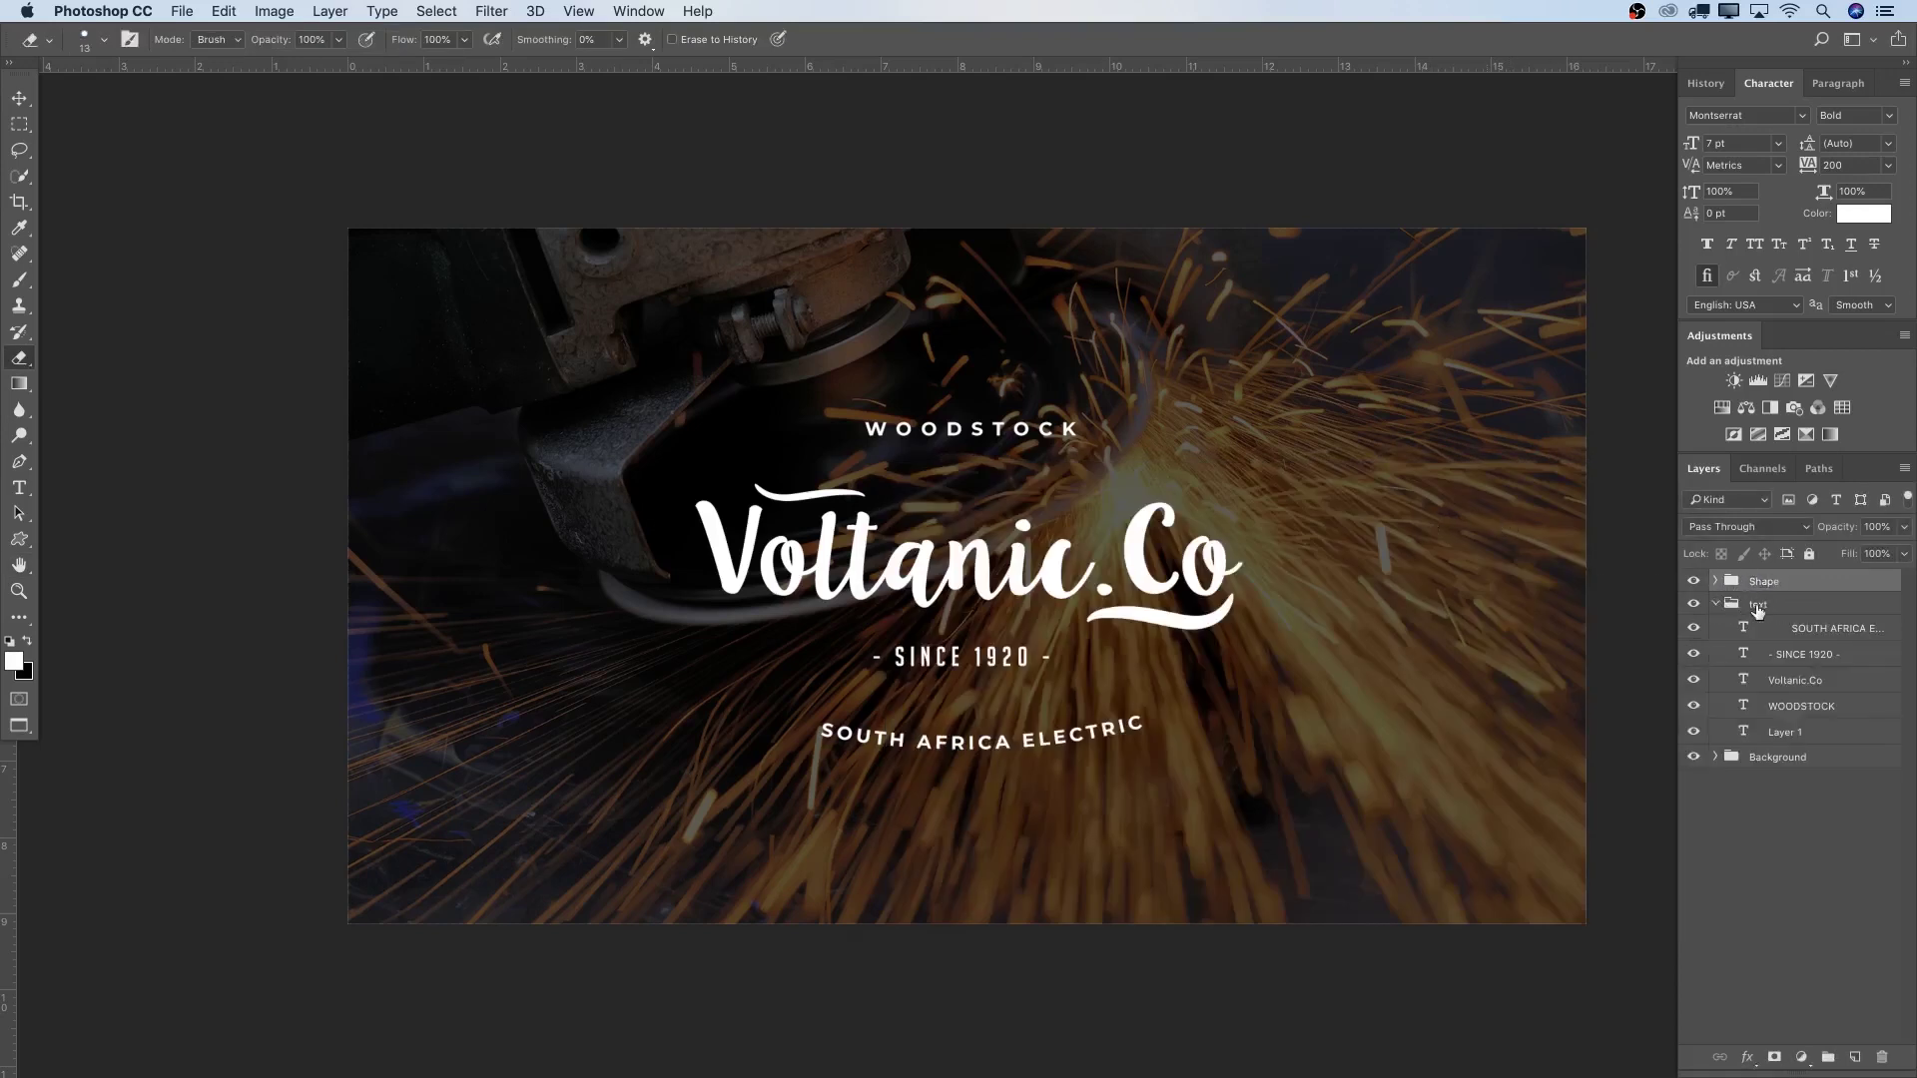
pyautogui.click(1809, 631)
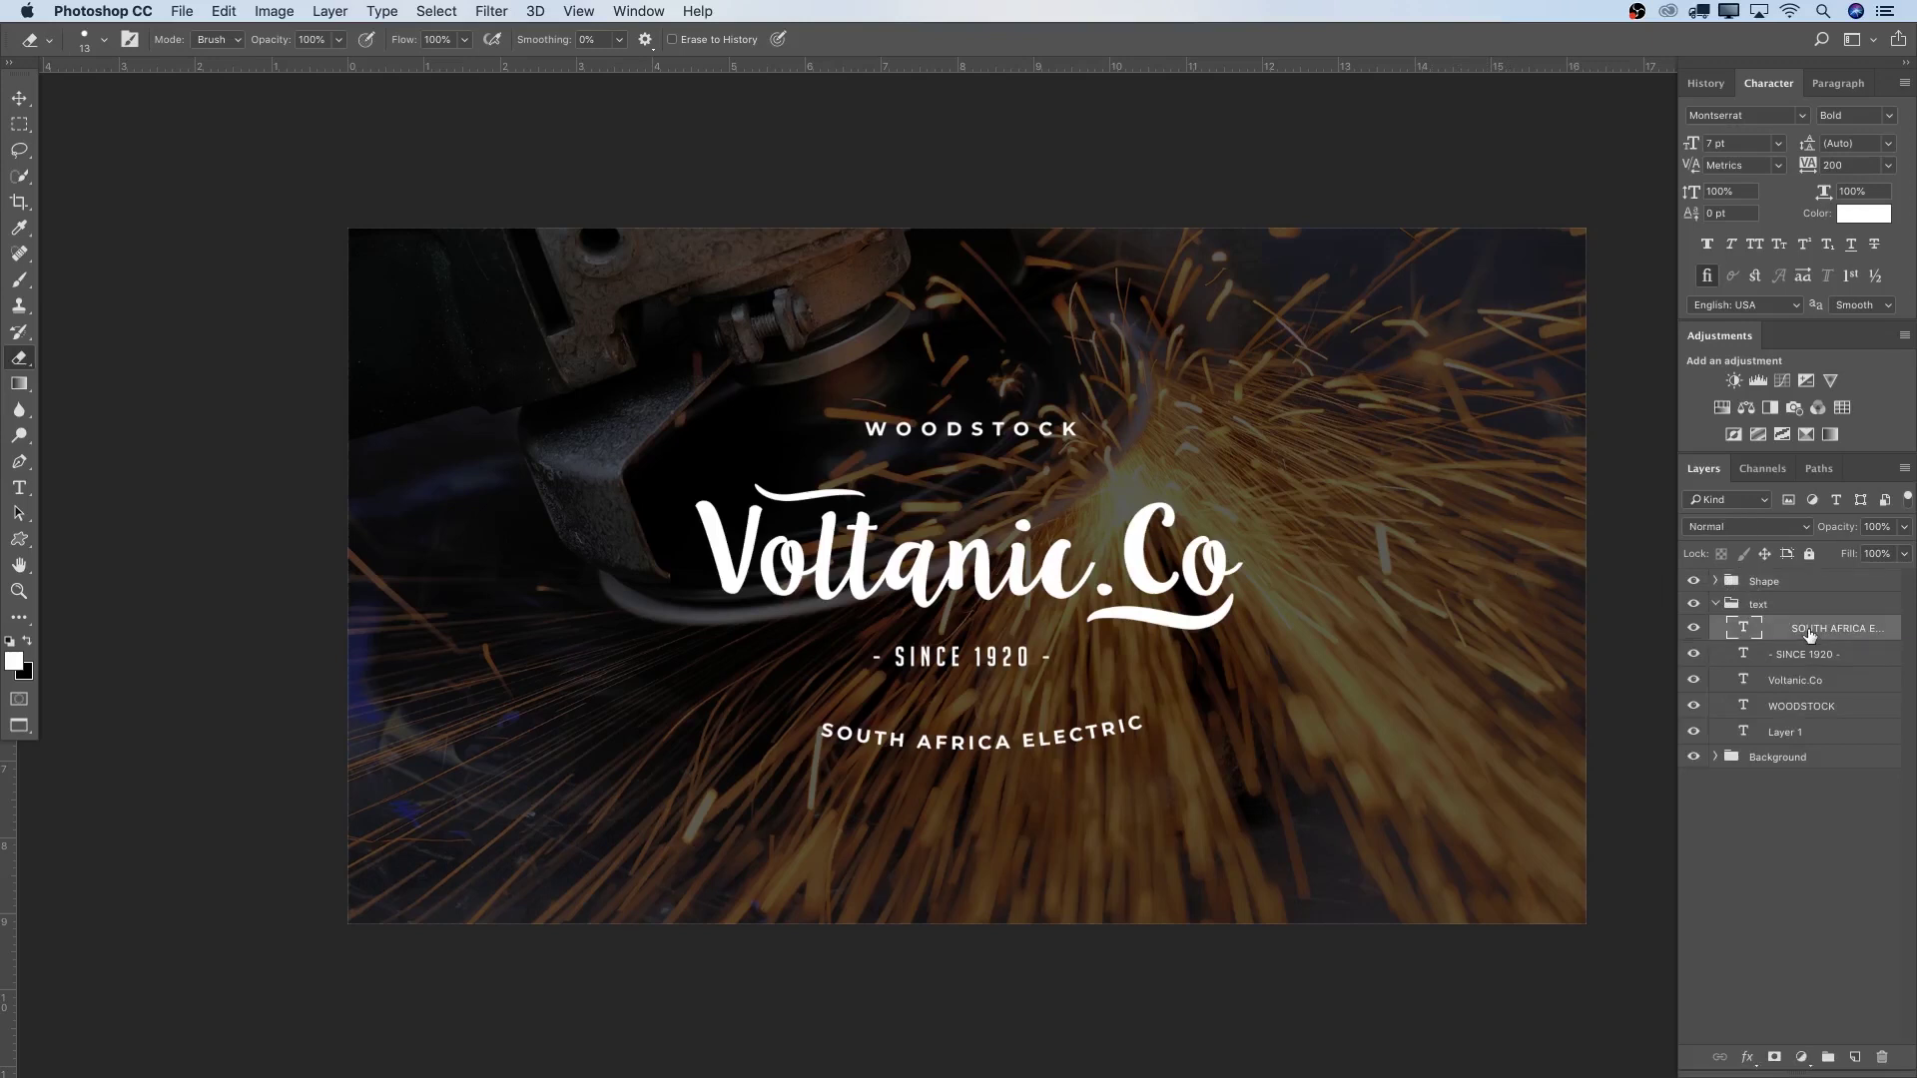
pyautogui.press('v')
pyautogui.press('Left')
pyautogui.press('Left')
pyautogui.press('Left')
pyautogui.press('Left')
pyautogui.press('Left')
pyautogui.press('Left')
pyautogui.press('Left')
pyautogui.press('Left')
pyautogui.press('Left')
pyautogui.press('Left')
pyautogui.press('Left')
pyautogui.press('Left')
pyautogui.press('Left')
pyautogui.press('Left')
pyautogui.press('Left')
pyautogui.press('Left')
pyautogui.press('Left')
pyautogui.press('Left')
pyautogui.press('Left')
pyautogui.press('Left')
pyautogui.press('Up')
pyautogui.press('Up')
pyautogui.press('Up')
pyautogui.press('Up')
pyautogui.press('Up')
pyautogui.press('Up')
pyautogui.press('Up')
pyautogui.press('Up')
pyautogui.press('Up')
pyautogui.press('Up')
pyautogui.press('Up')
pyautogui.press('Up')
pyautogui.press('Up')
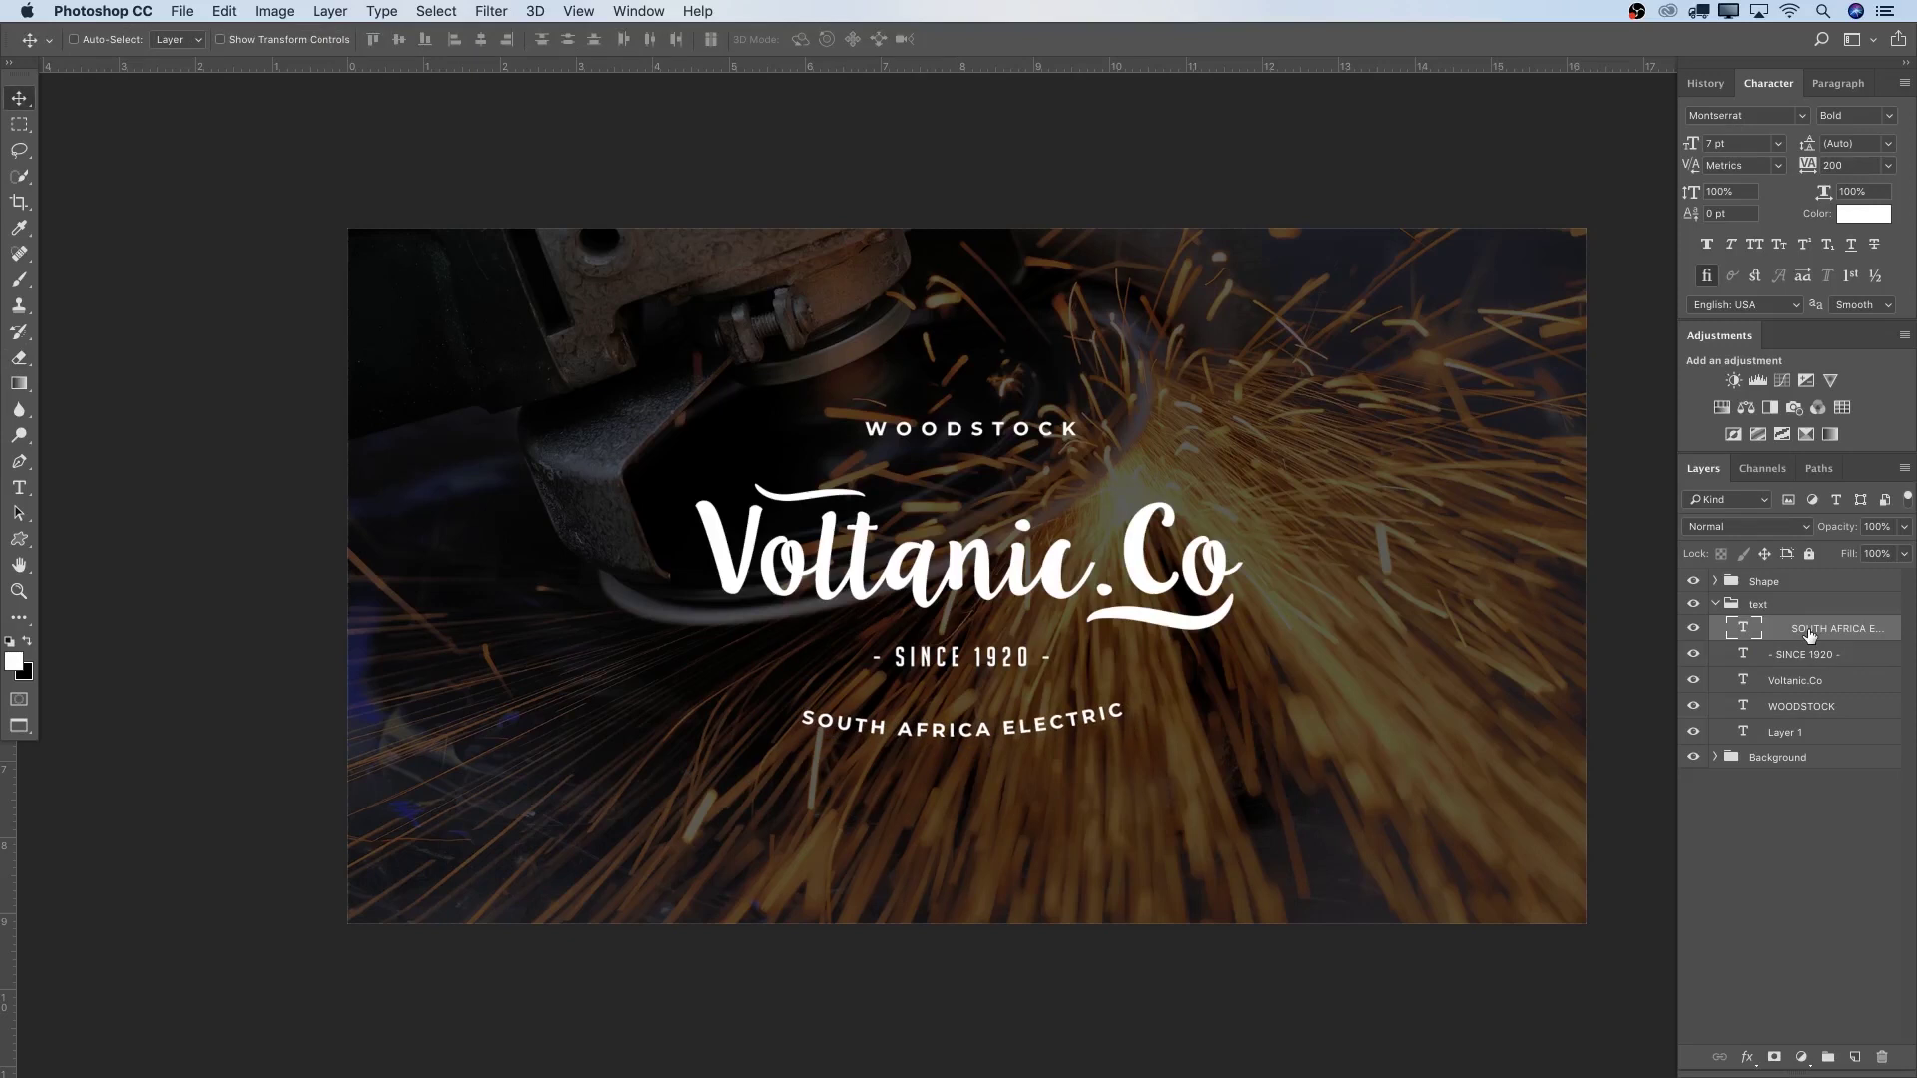
pyautogui.press('Right')
pyautogui.press('Right')
pyautogui.press('Right')
pyautogui.press('Right')
pyautogui.press('Right')
pyautogui.press('Right')
pyautogui.press('Right')
pyautogui.press('Right')
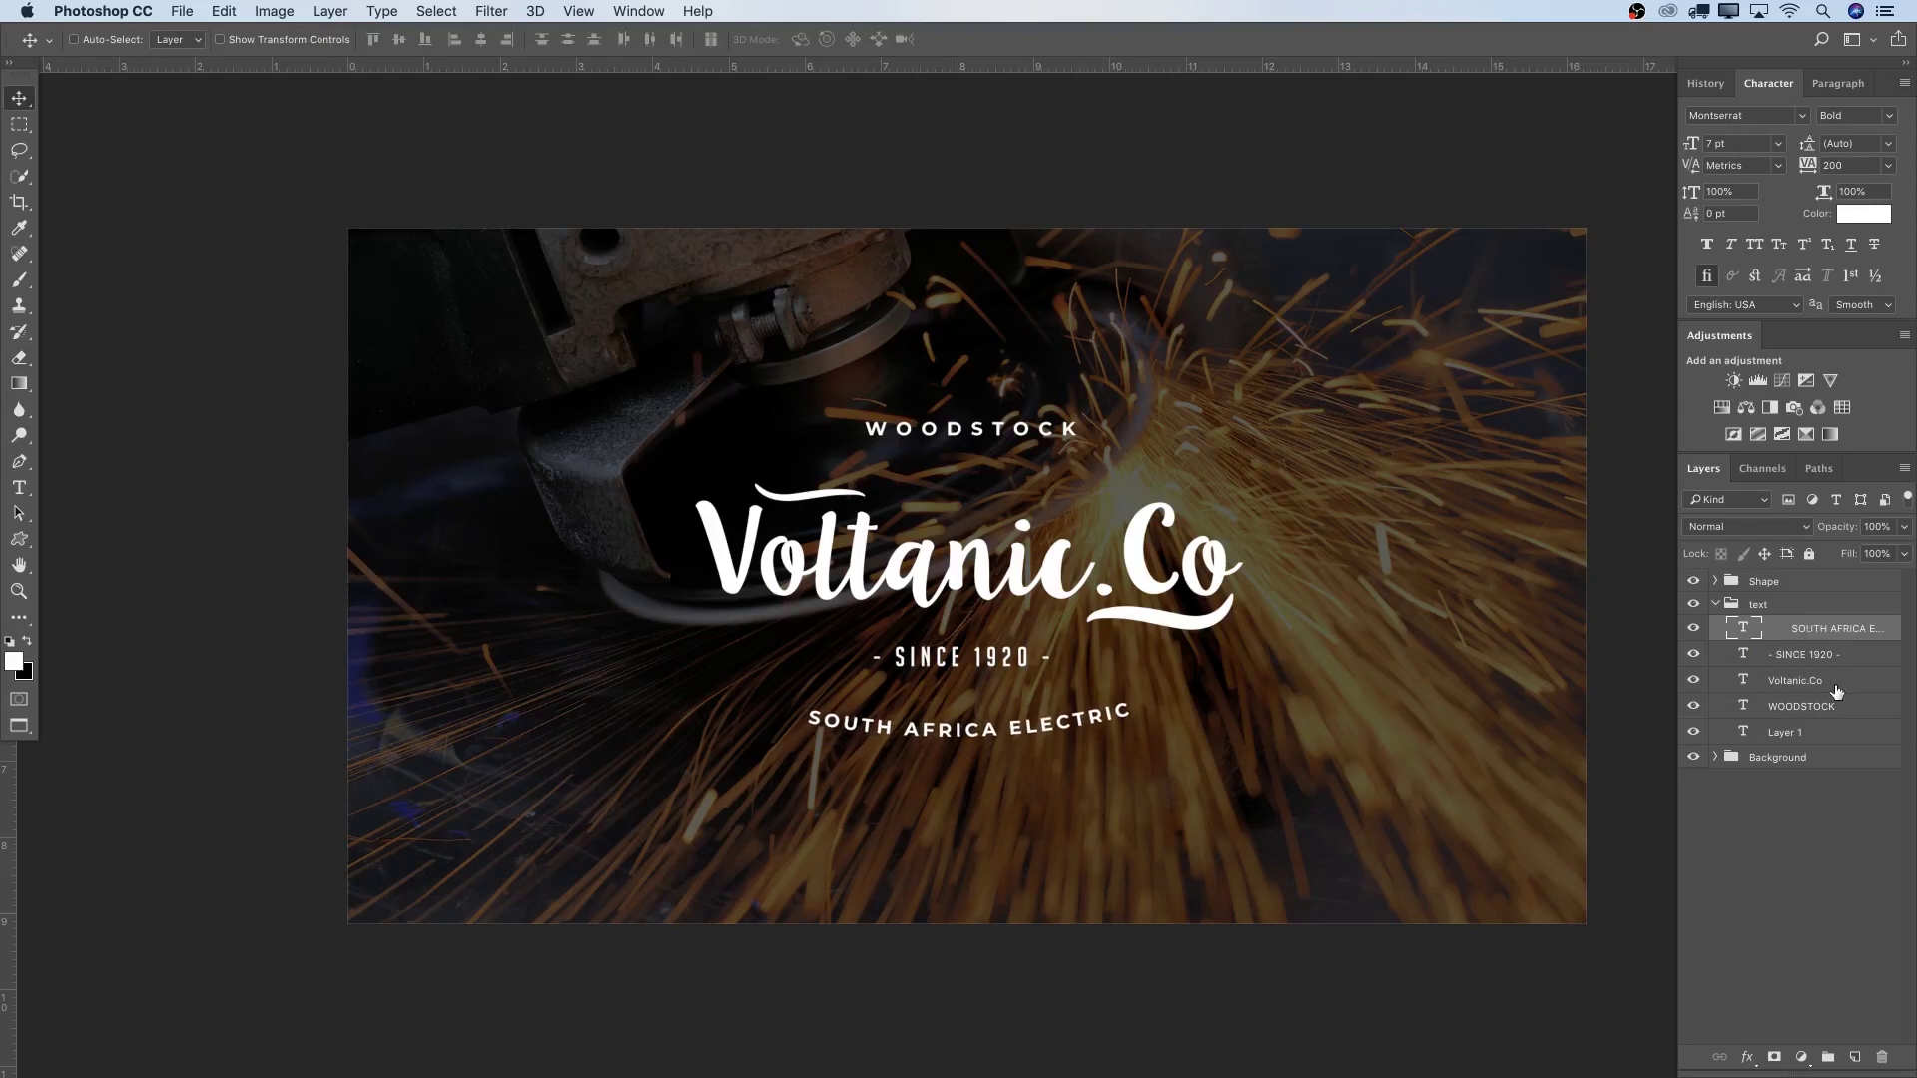
# Move the WOODSTOCK text down closer to Voltanic.Co and nudge it slightly right to centre it over the logo.
pyautogui.click(1830, 709)
pyautogui.moveTo(1254, 453); pyautogui.dragTo(1263, 479)
pyautogui.press('Left')
pyautogui.press('Left')
pyautogui.press('Left')
pyautogui.press('Left')
pyautogui.press('Left')
pyautogui.press('Left')
pyautogui.press('Left')
pyautogui.press('Up')
pyautogui.press('Up')
pyautogui.press('Up')
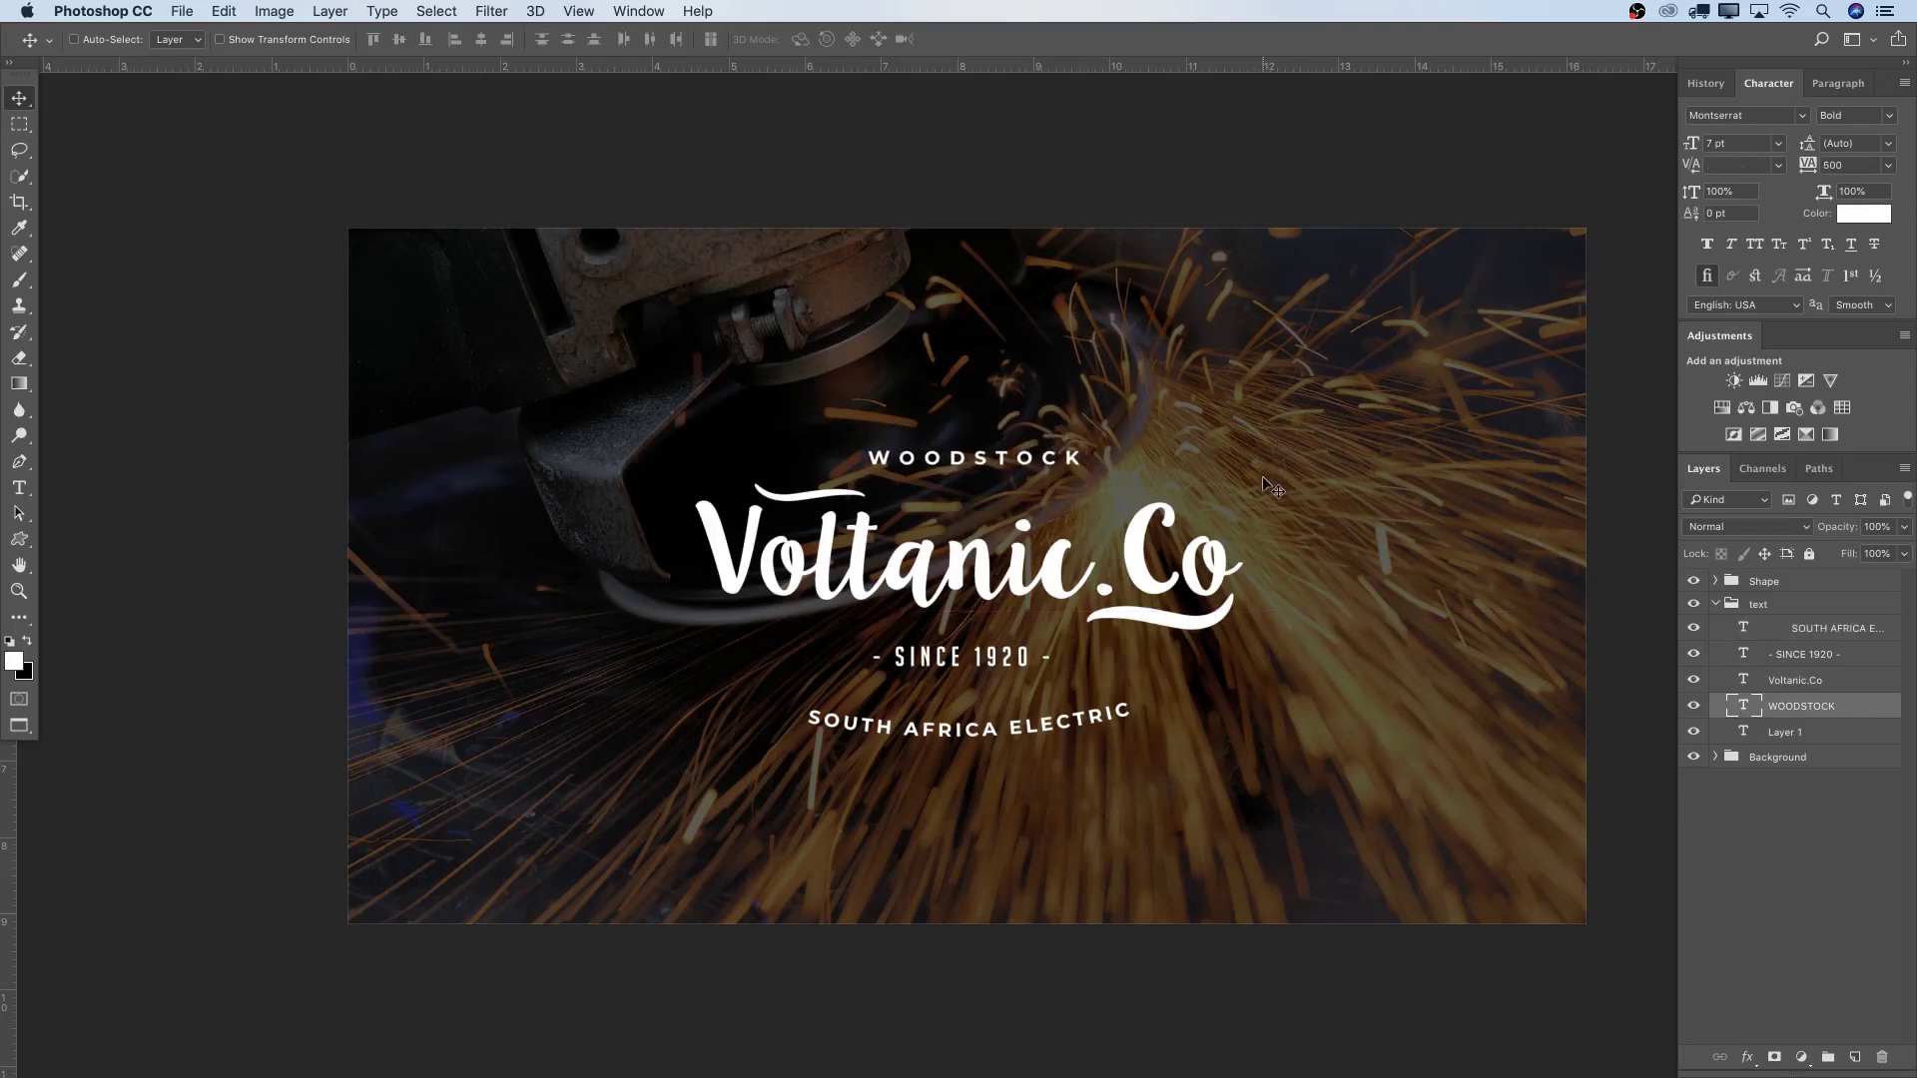
pyautogui.press('Up')
pyautogui.press('Up')
pyautogui.press('Up')
pyautogui.press('Up')
pyautogui.press('Up')
pyautogui.press('Up')
pyautogui.press('Up')
pyautogui.press('Up')
pyautogui.press('Up')
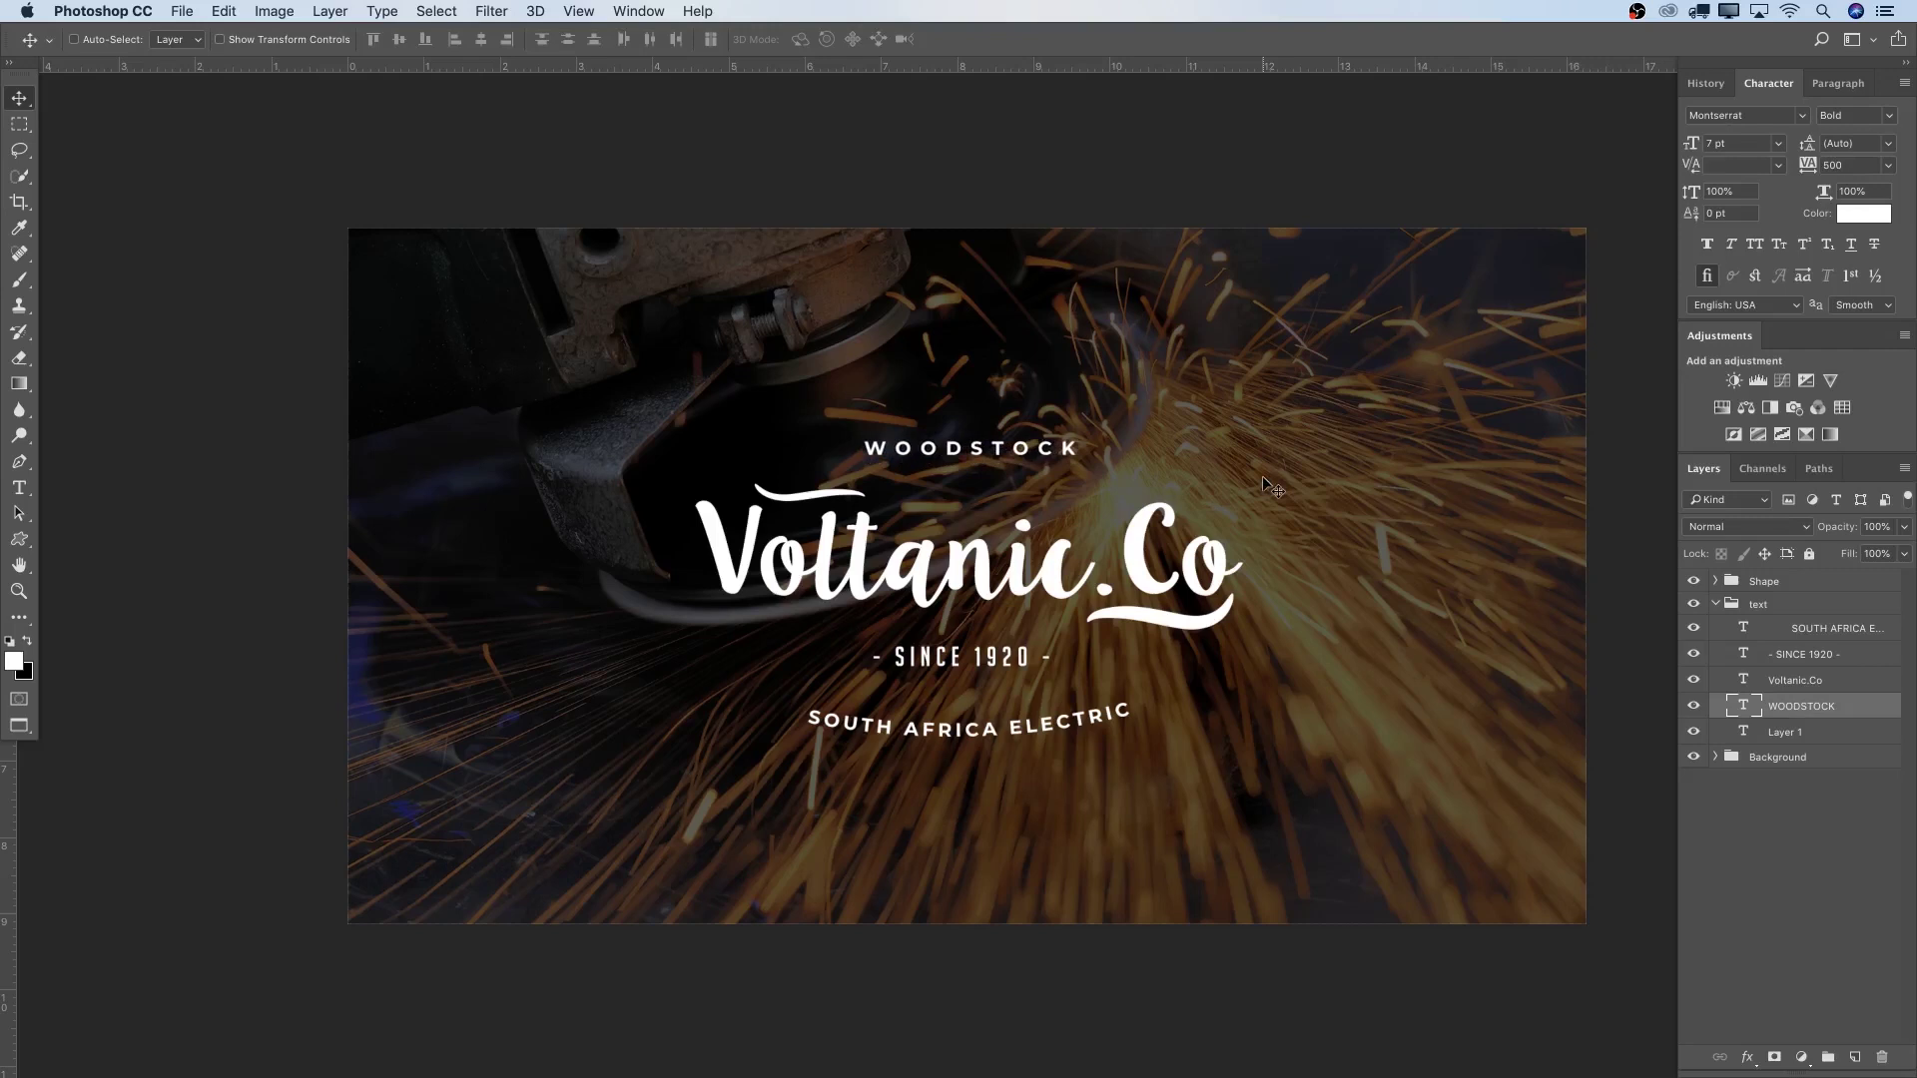
pyautogui.press('Right')
pyautogui.press('Right')
pyautogui.press('Right')
pyautogui.press('Right')
pyautogui.press('Right')
pyautogui.press('Right')
pyautogui.press('Right')
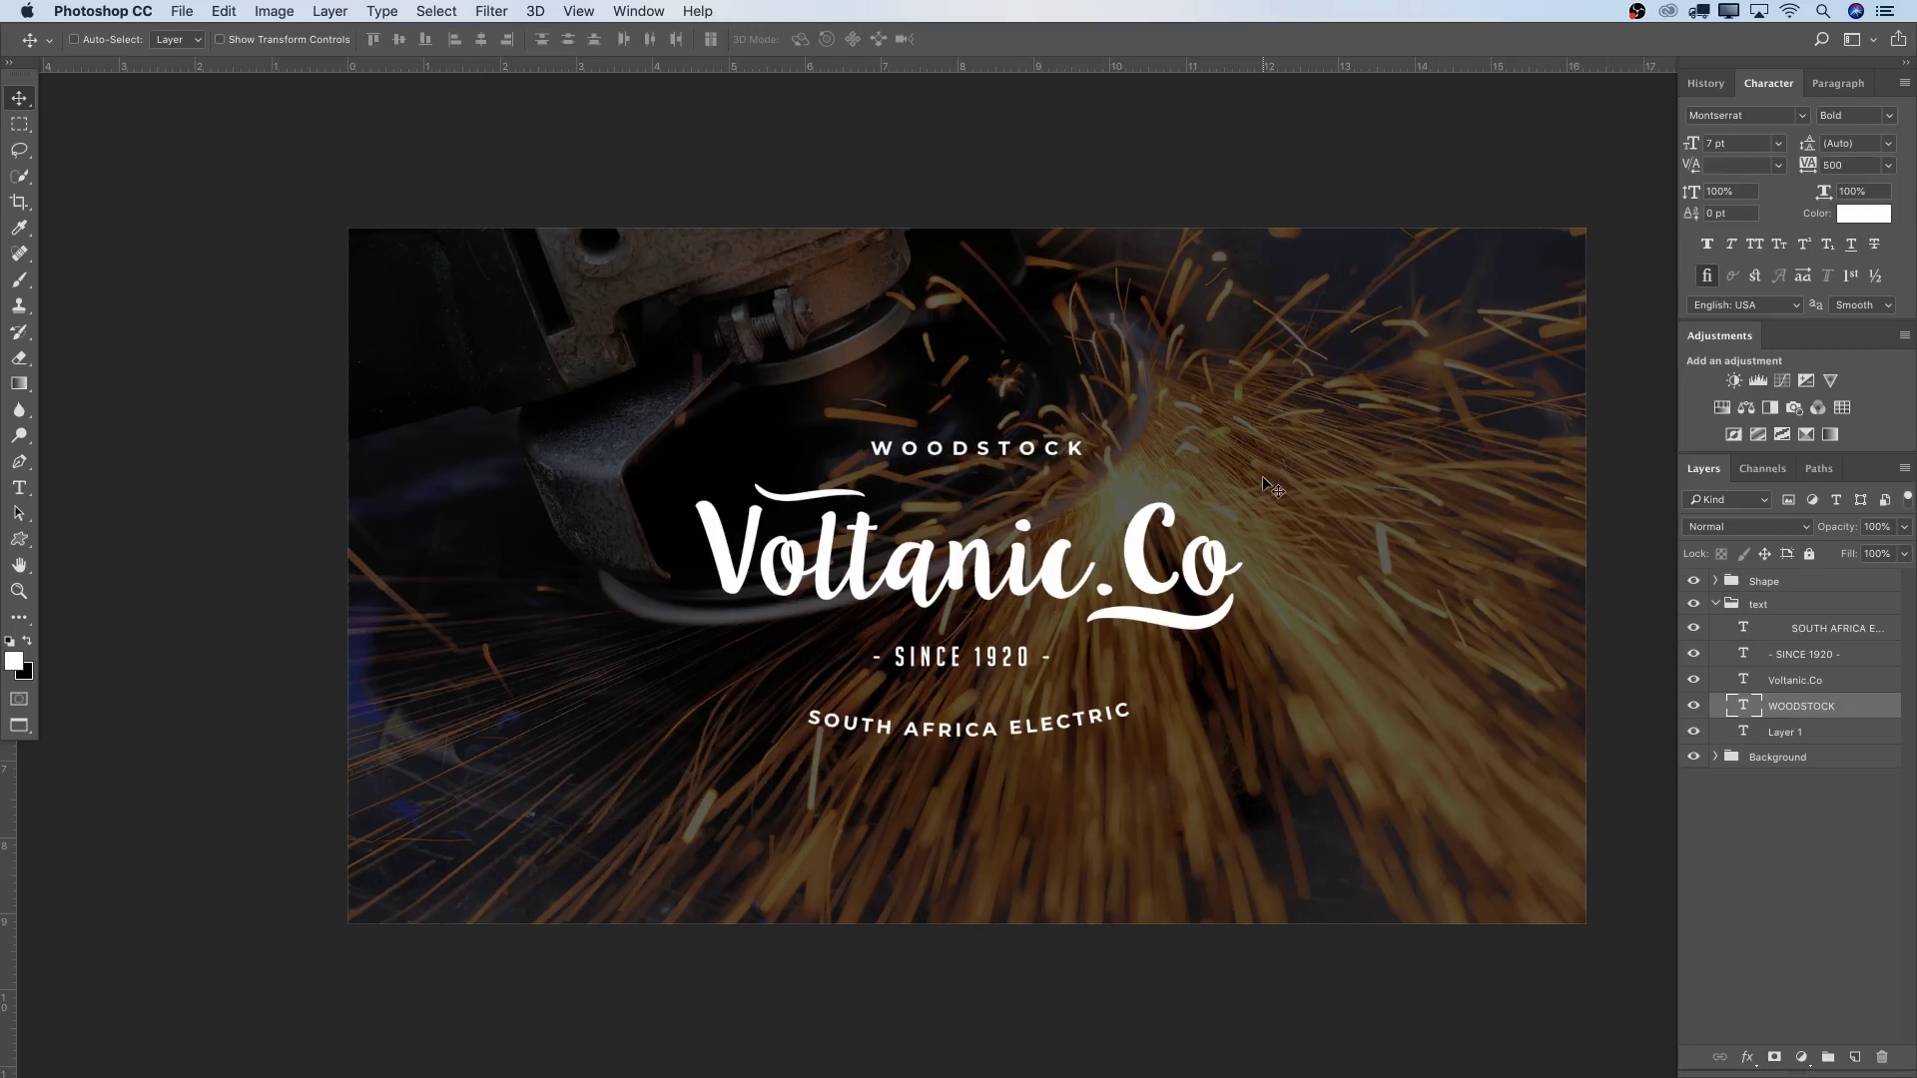
# Collapse the text group and select the Background group.
pyautogui.click(1716, 604)
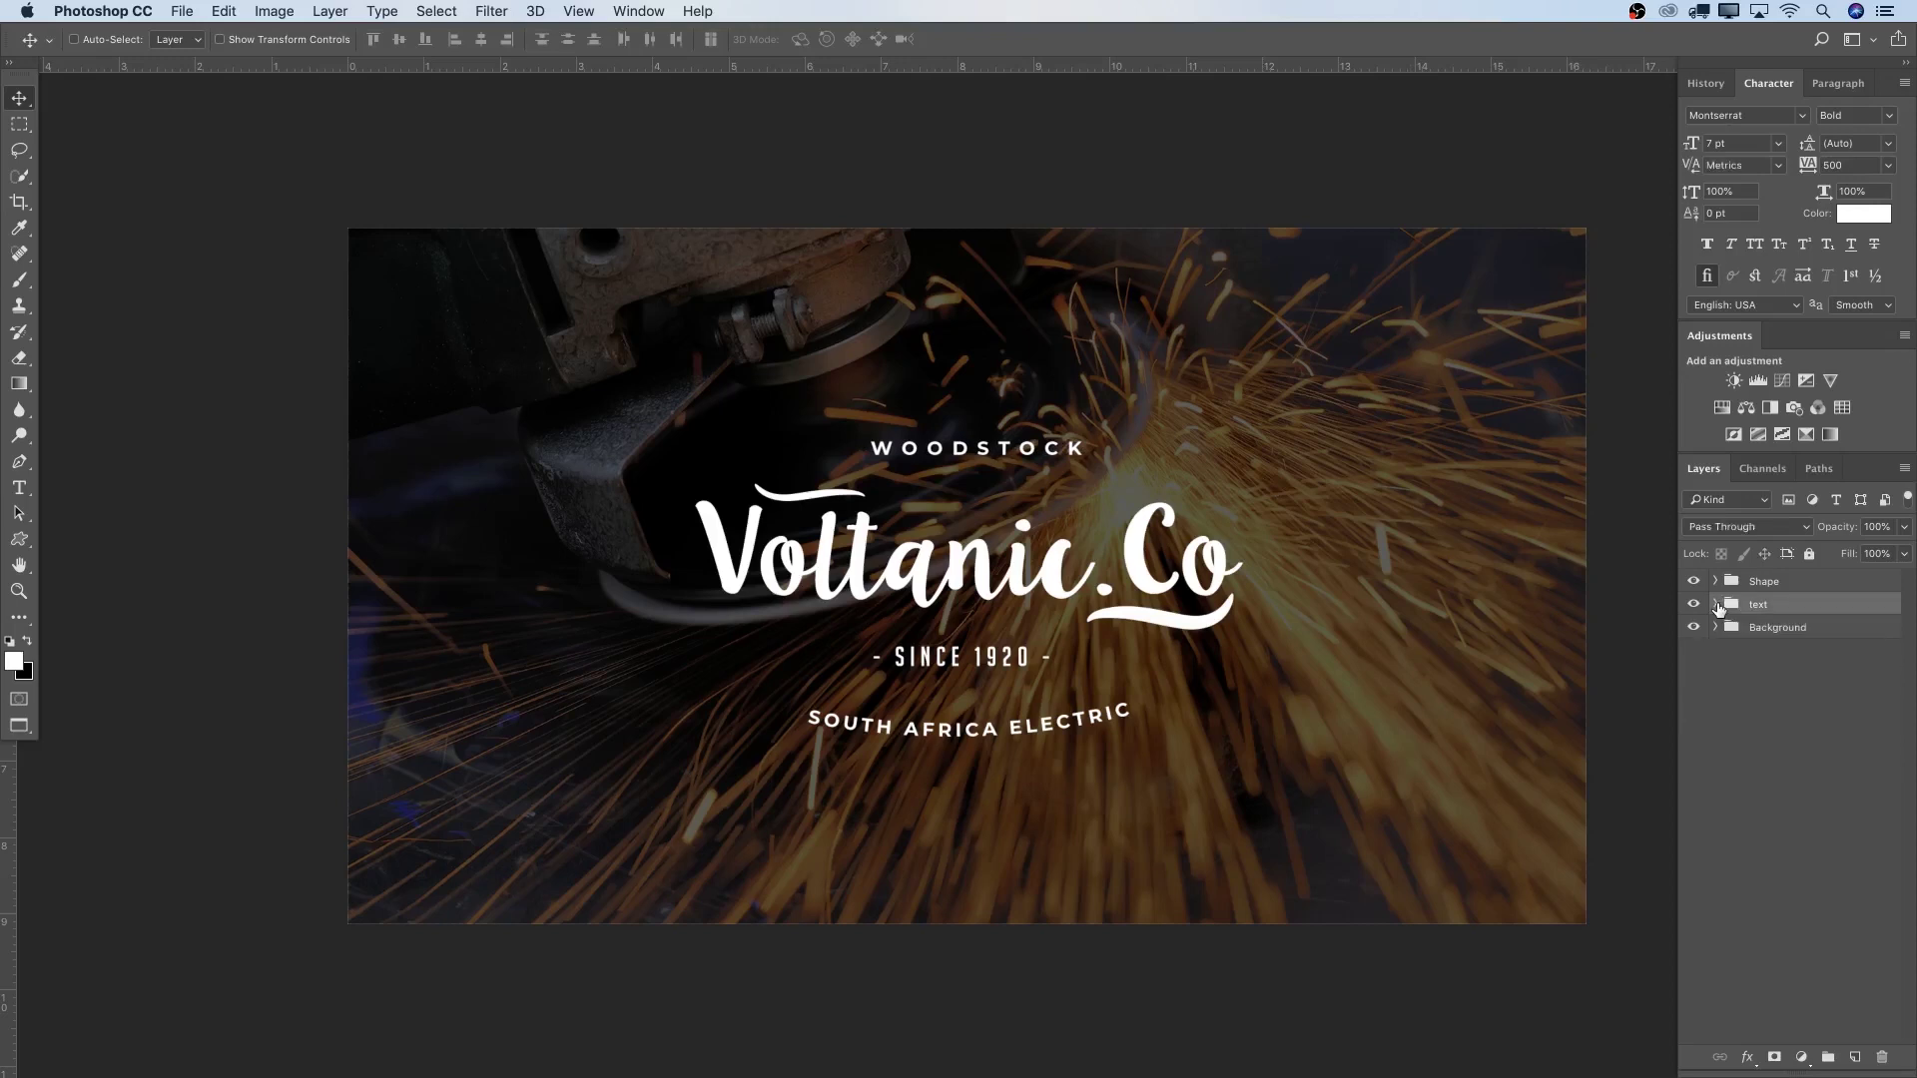
pyautogui.click(1776, 629)
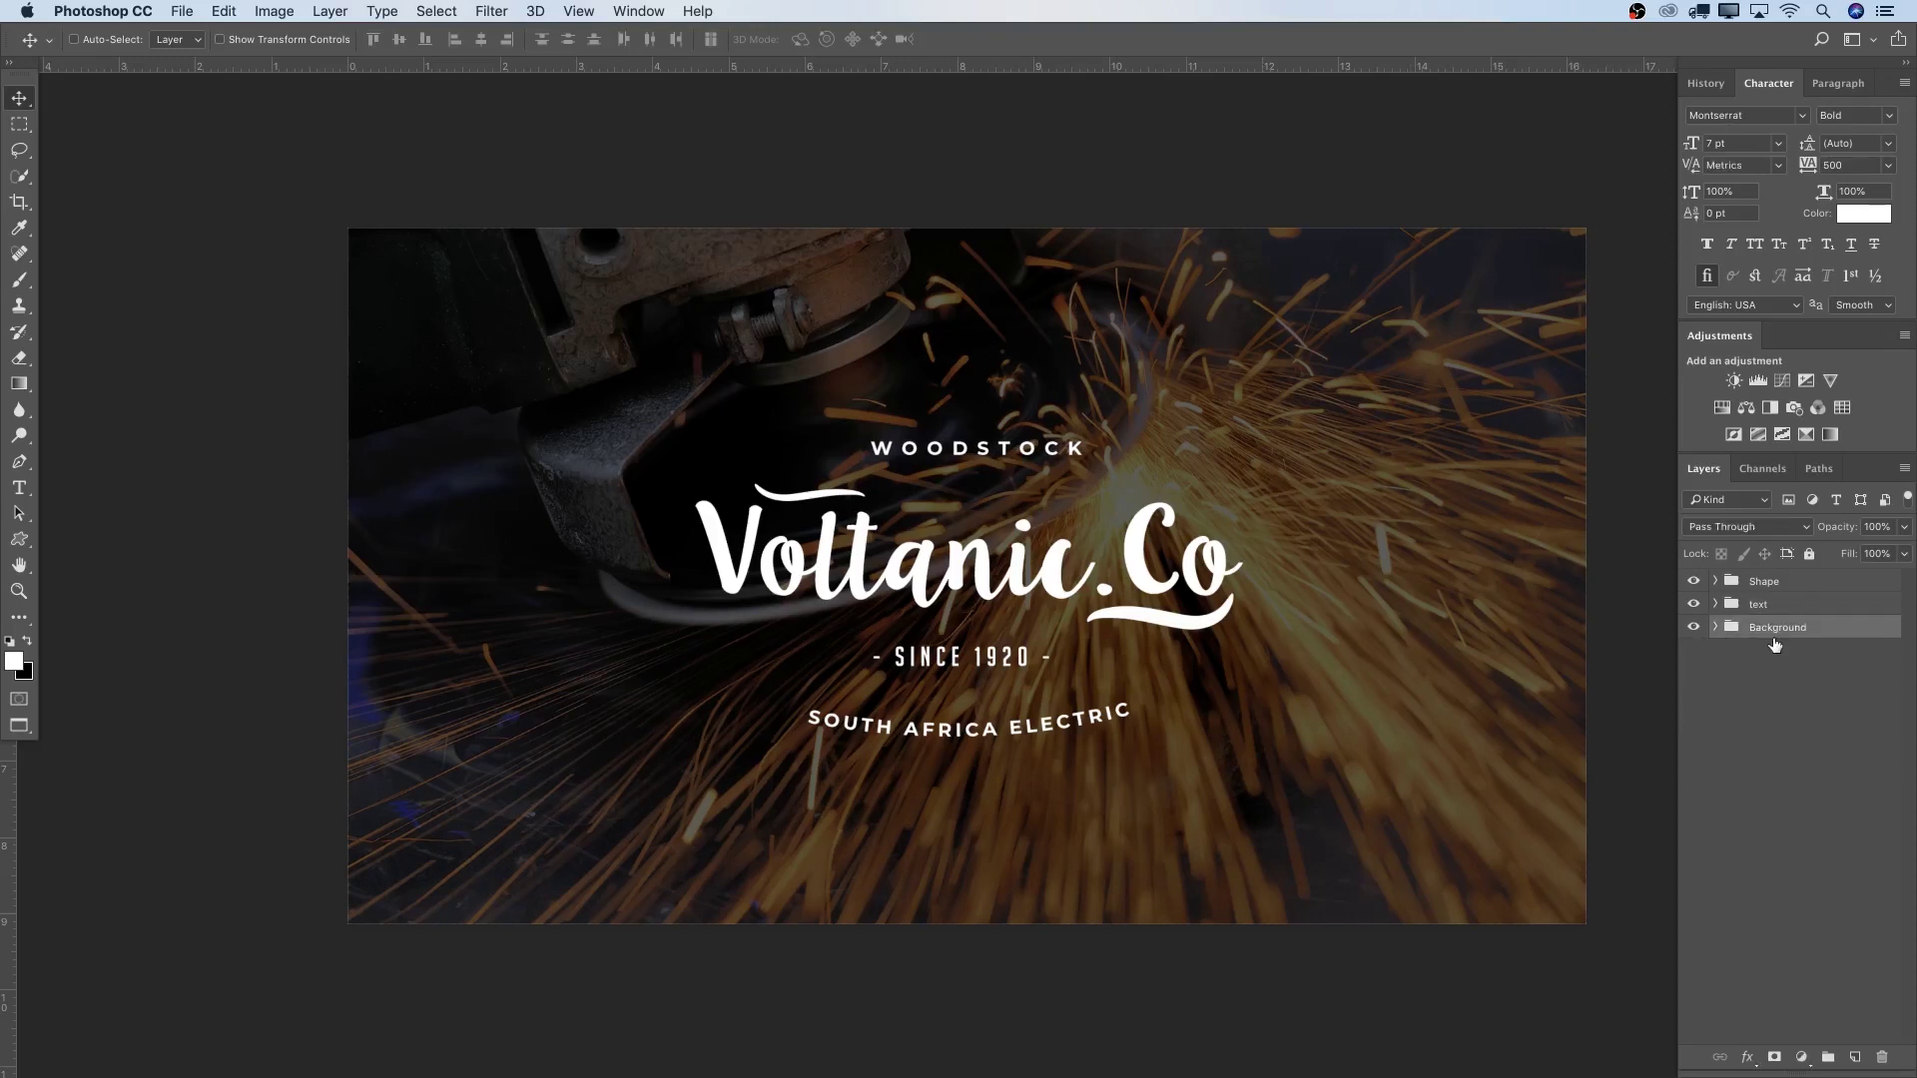